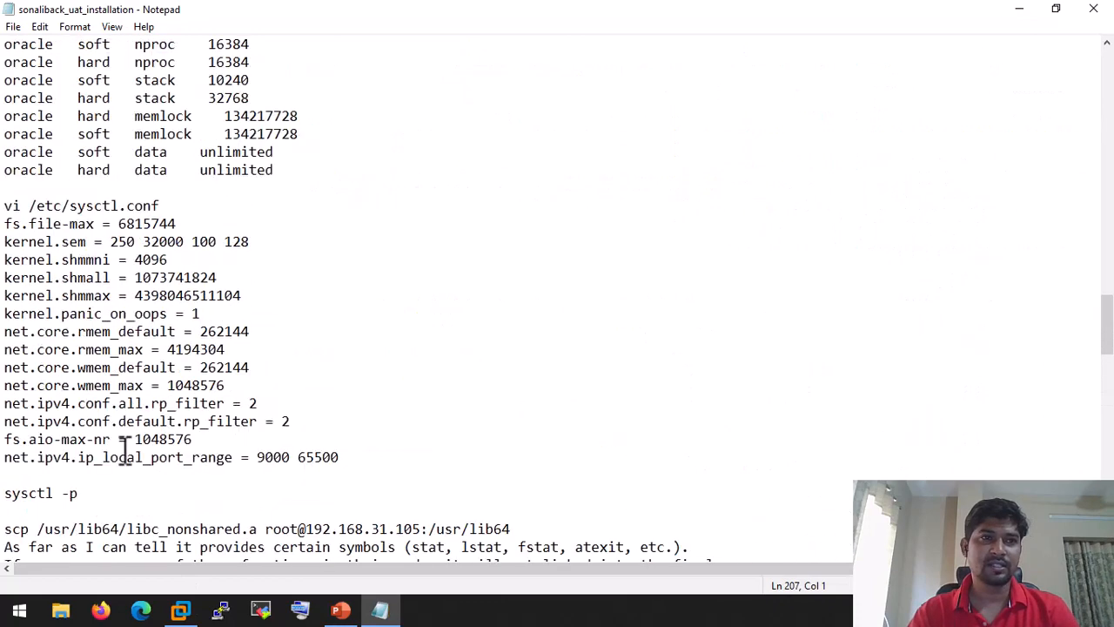
{"action": "scroll", "coordinate": [126, 448], "scroll_direction": "up", "scroll_amount": 3}
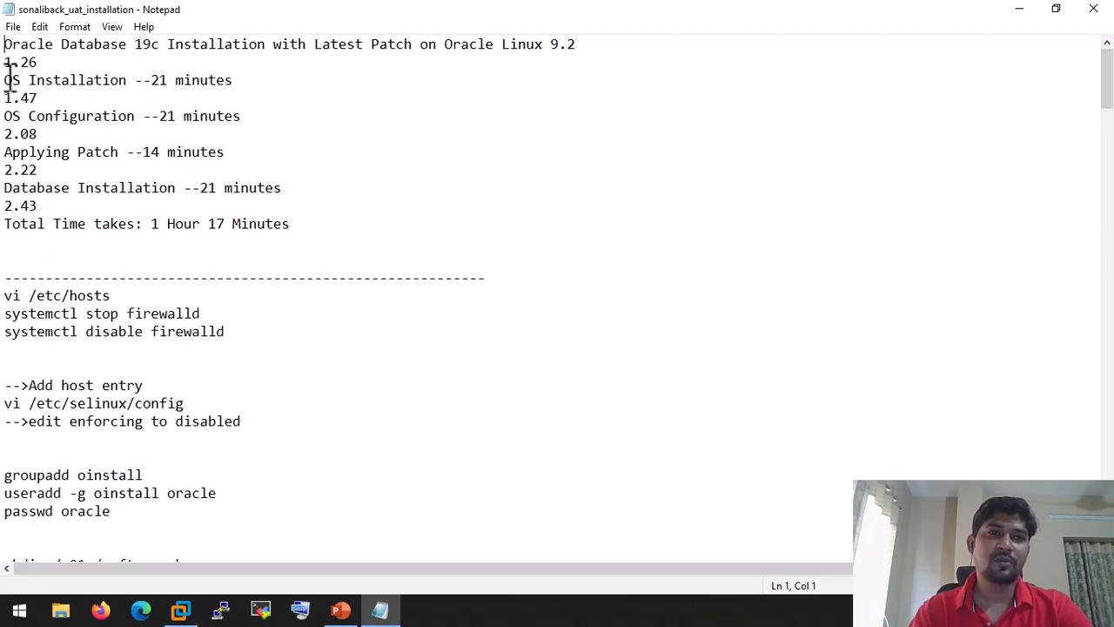
Step: Review the OS Installation, OS Configuration, Applying Patch and Database Installation timing headings, then switch to VMware
{"action": "left_click_drag", "start_coordinate": [4, 81], "coordinate": [127, 80]}
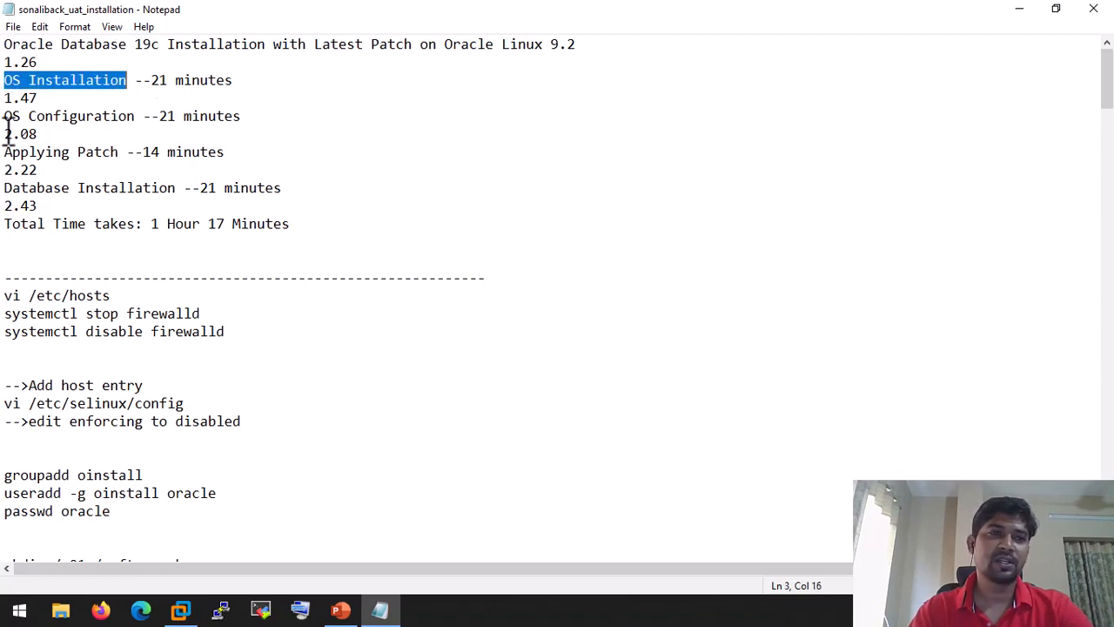
{"action": "left_click_drag", "start_coordinate": [5, 116], "coordinate": [136, 116]}
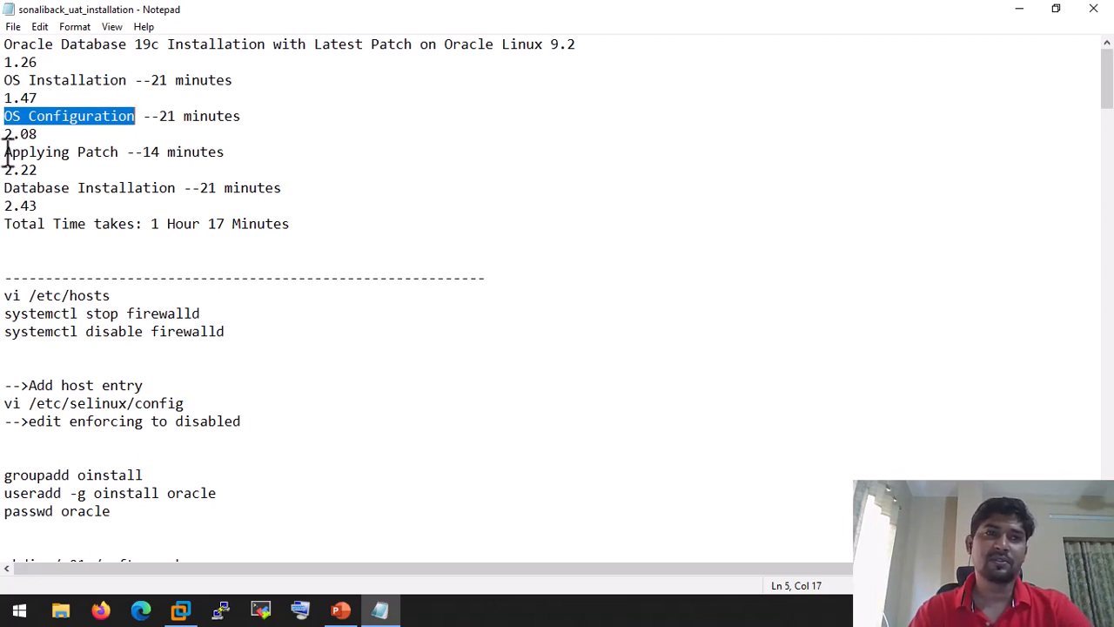
{"action": "left_click_drag", "start_coordinate": [5, 152], "coordinate": [125, 145]}
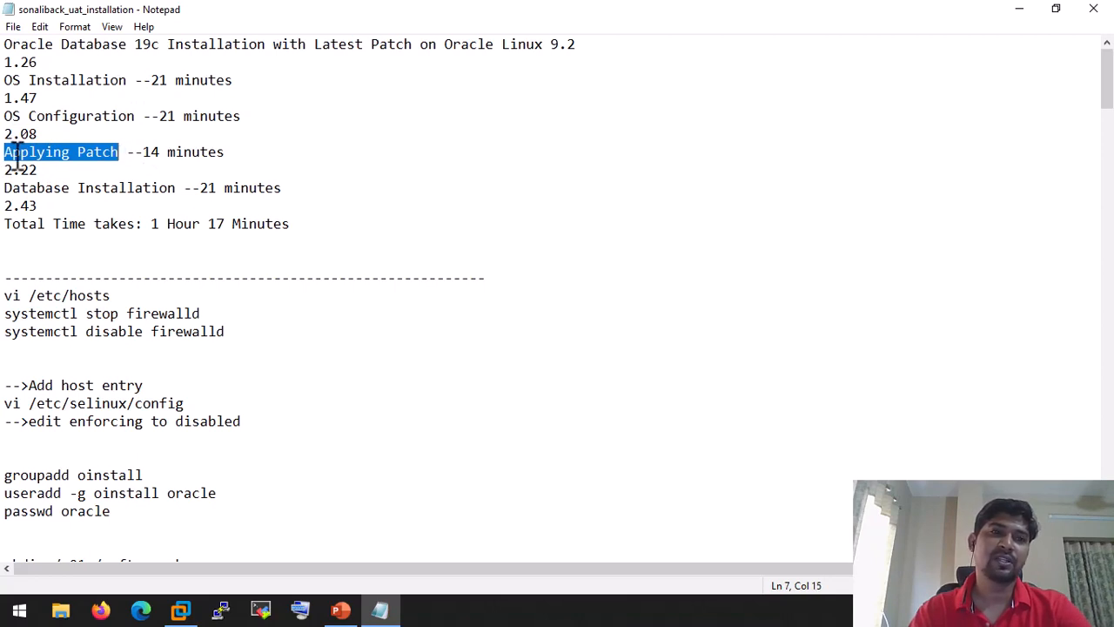
{"action": "left_click_drag", "start_coordinate": [5, 152], "coordinate": [122, 157]}
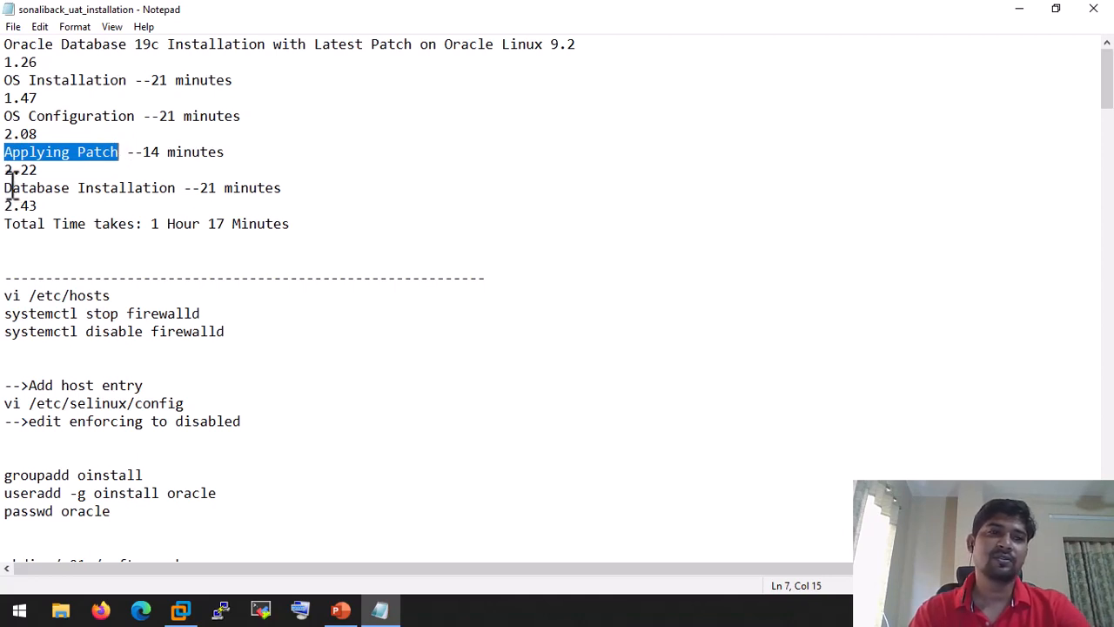
{"action": "left_click_drag", "start_coordinate": [9, 186], "coordinate": [178, 185]}
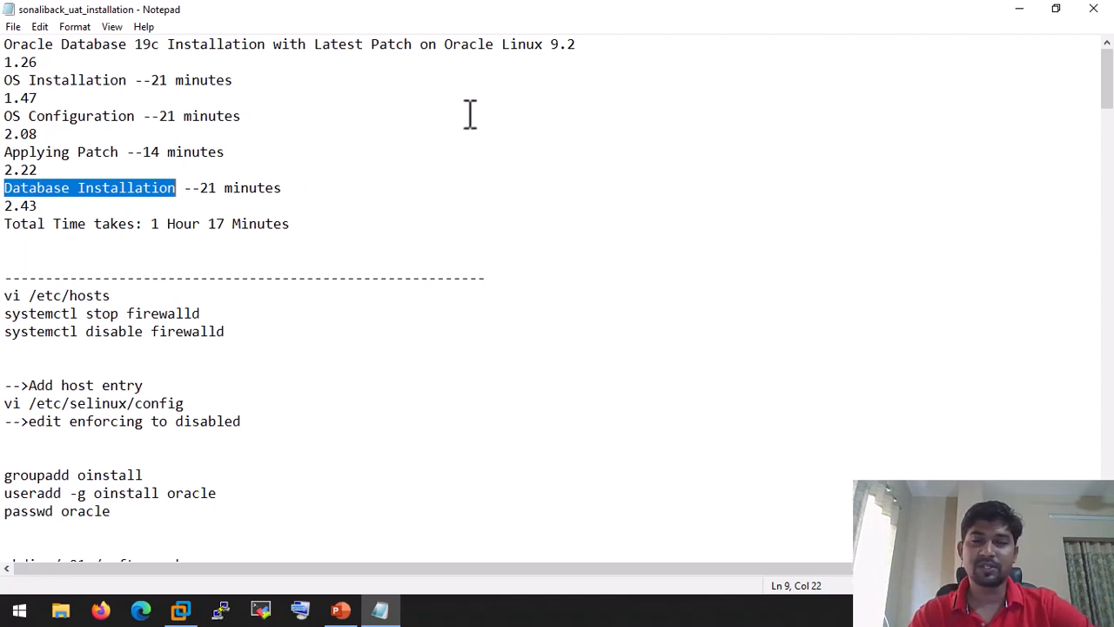
{"action": "left_click", "coordinate": [181, 609]}
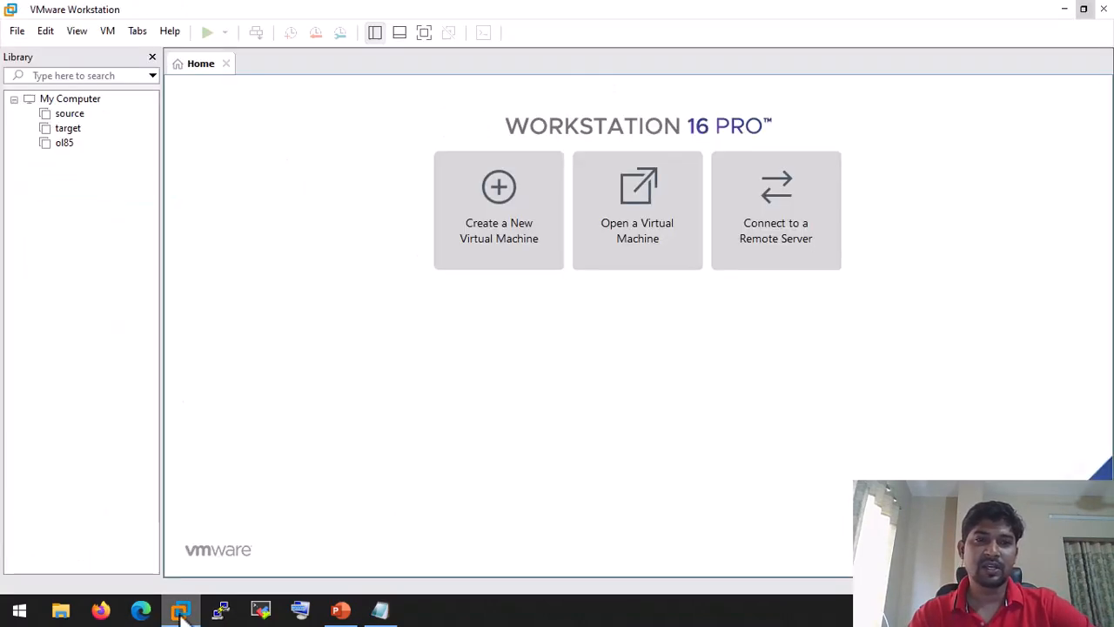
Step: Start a Custom new VM installing from the OracleLinux-R9-U2-x86_64-dvd.iso image
{"action": "left_click", "coordinate": [516, 192]}
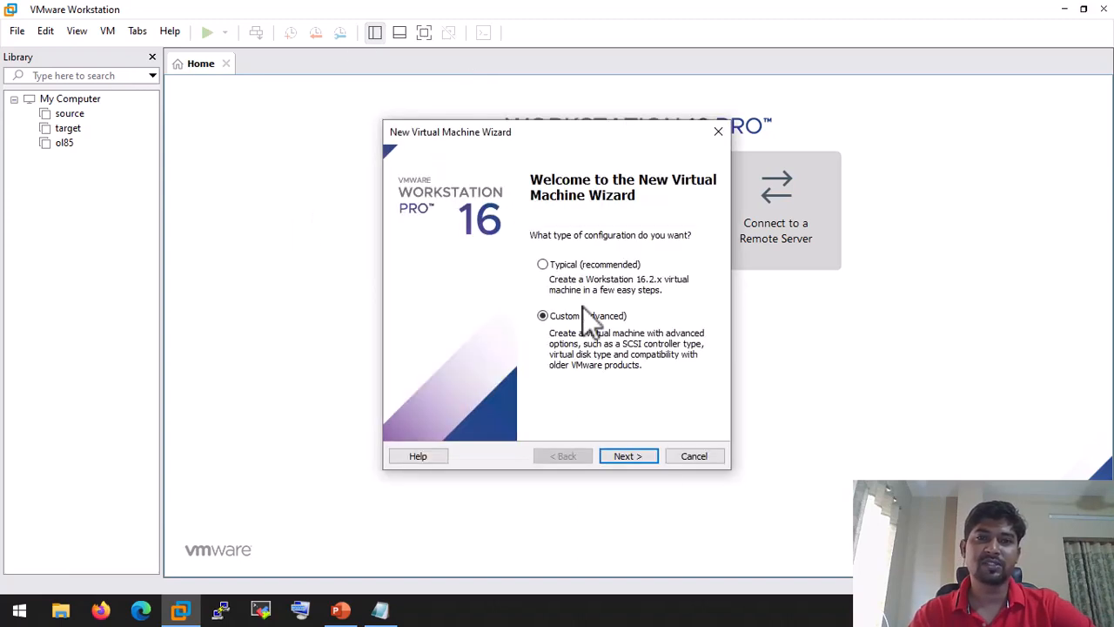
{"action": "left_click", "coordinate": [652, 456]}
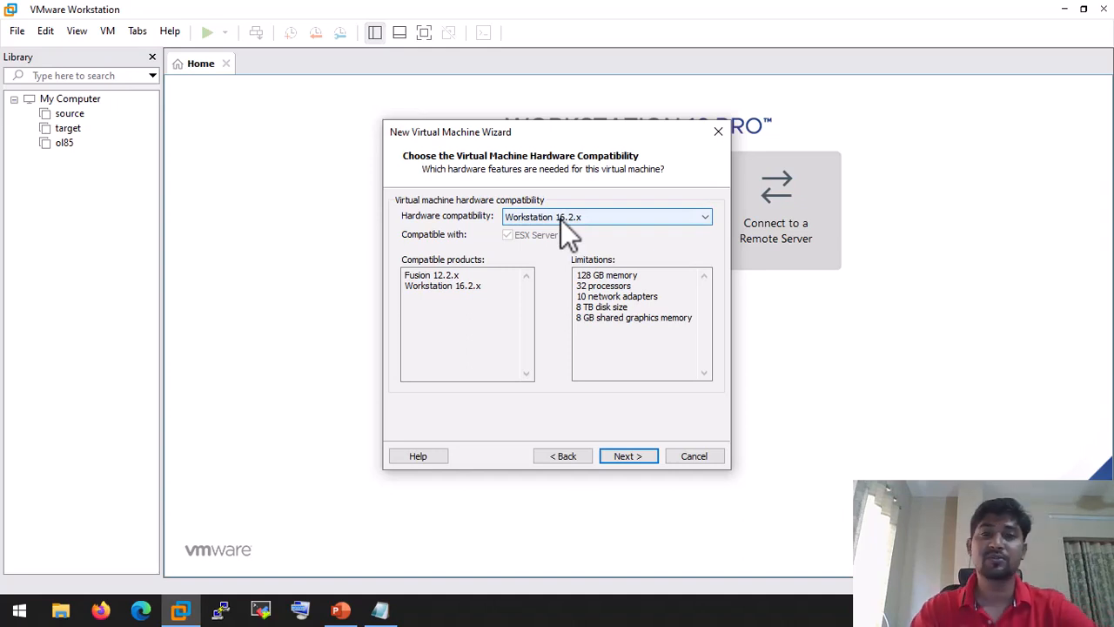
{"action": "left_click", "coordinate": [631, 458]}
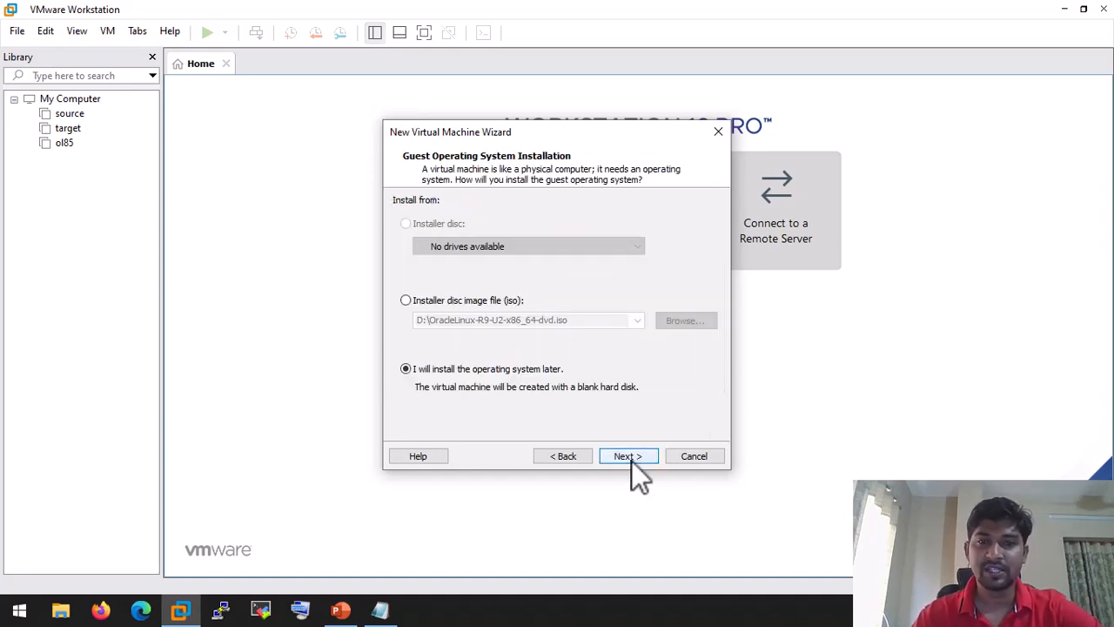
{"action": "left_click", "coordinate": [408, 300]}
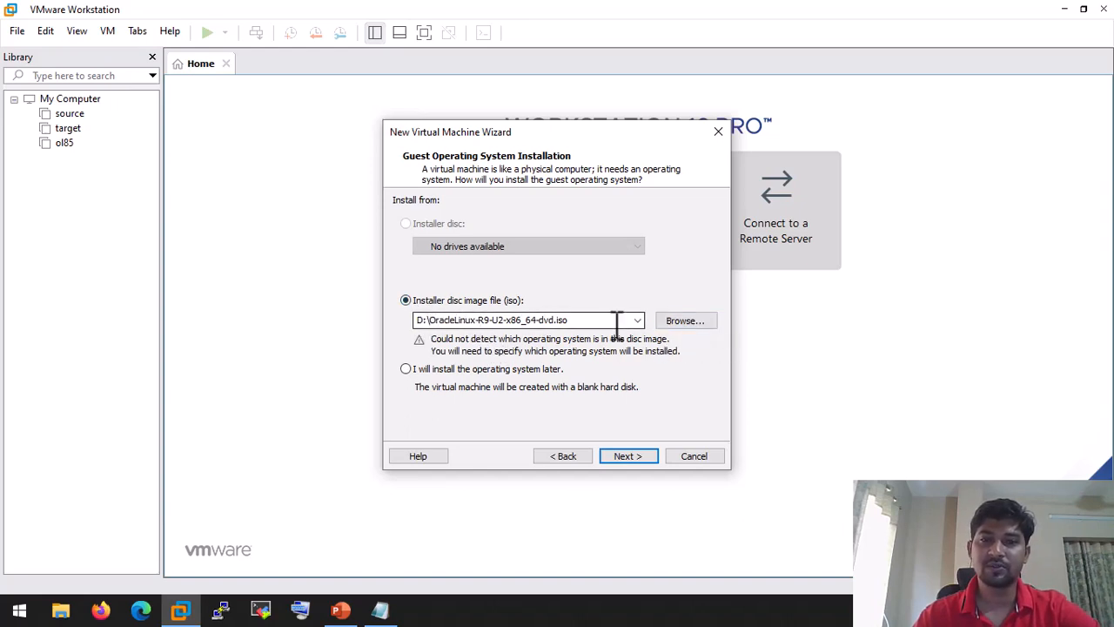
{"action": "left_click", "coordinate": [638, 456]}
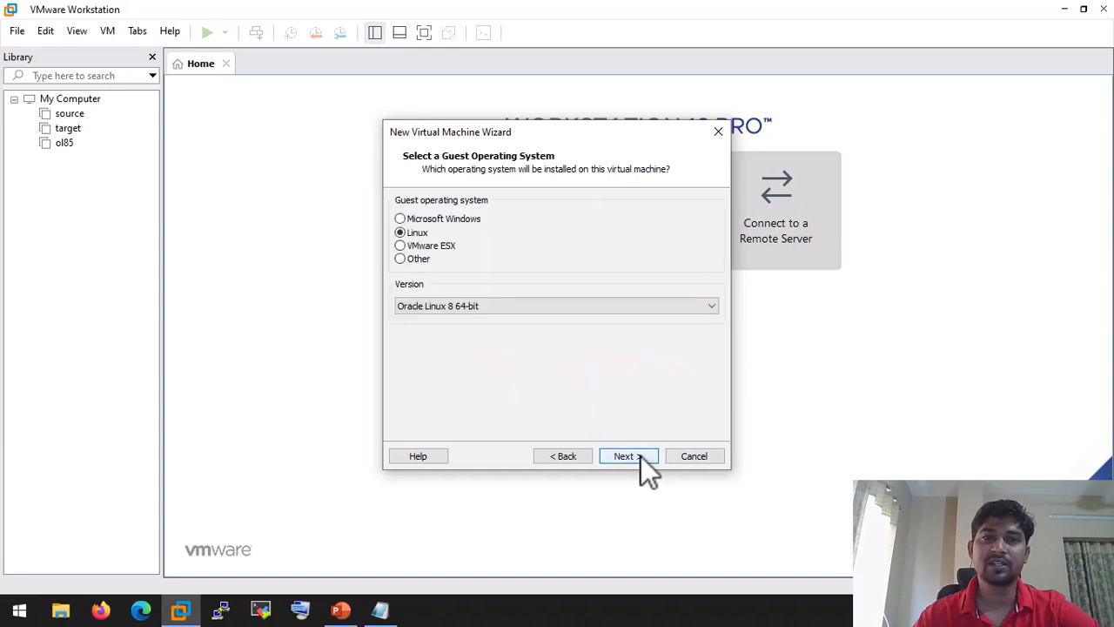
Step: Choose Linux, Oracle Linux 8 64-bit as the guest operating system version
{"action": "left_click", "coordinate": [436, 311]}
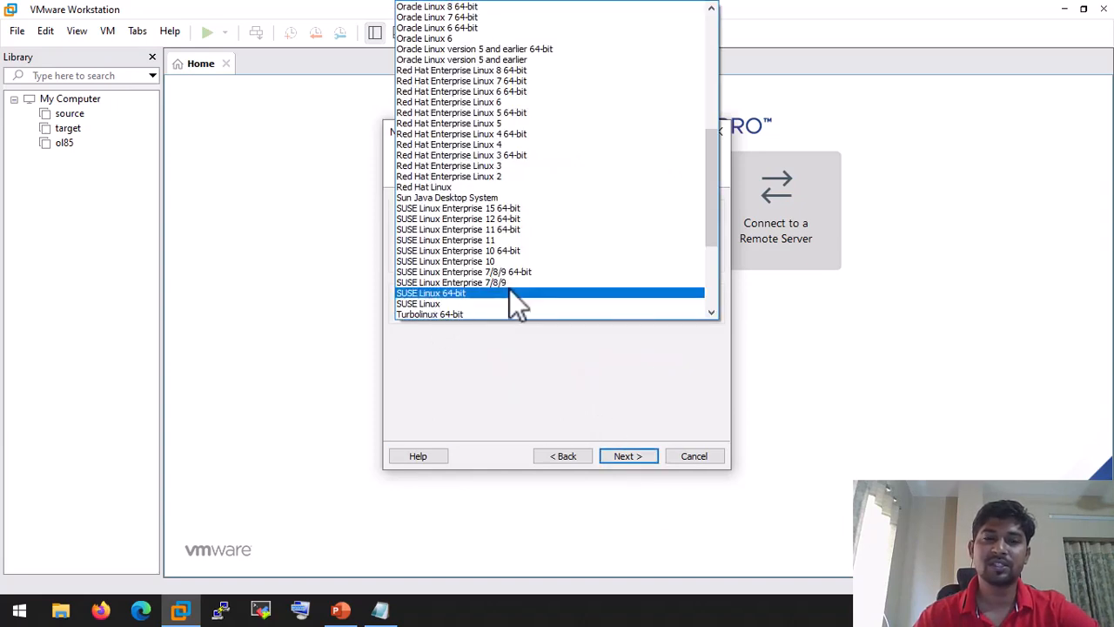
{"action": "scroll", "coordinate": [509, 289], "scroll_direction": "up", "scroll_amount": 6}
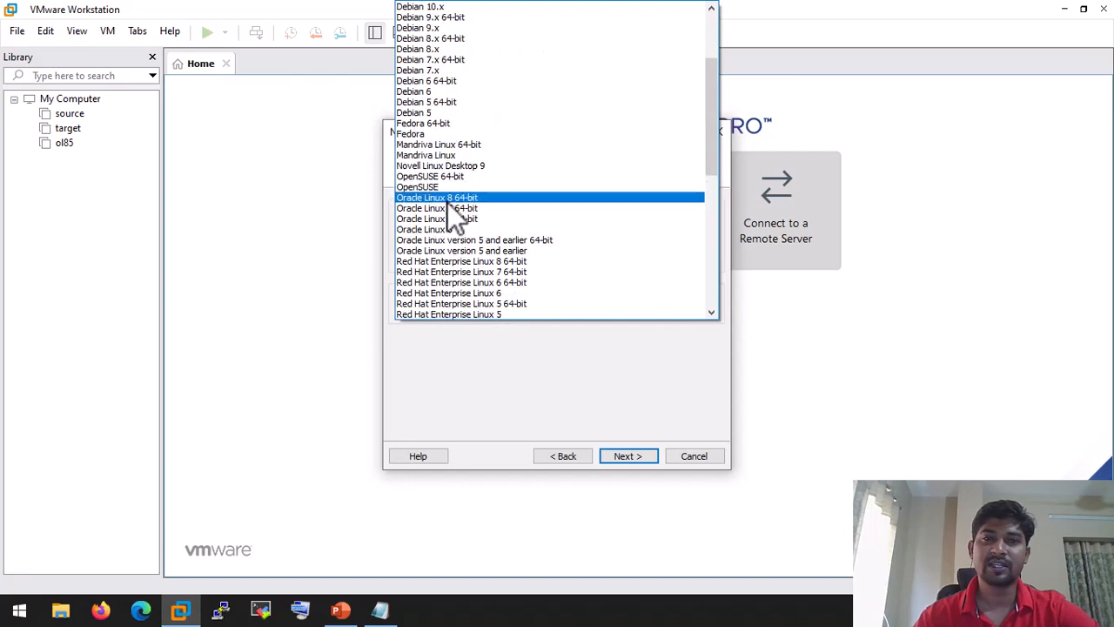
{"action": "left_click", "coordinate": [448, 201]}
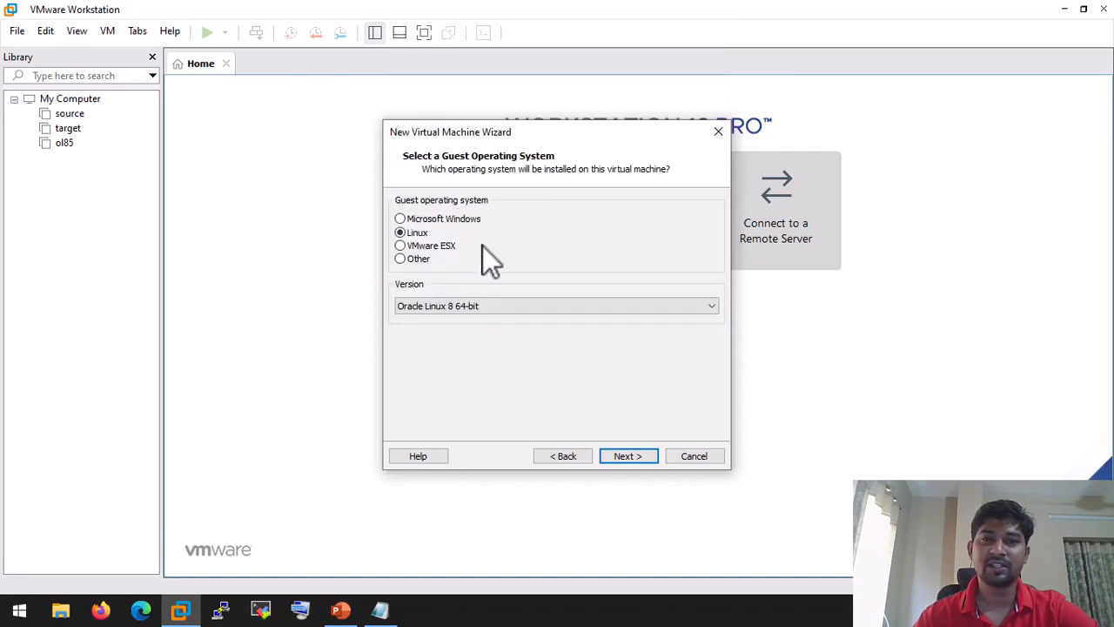
{"action": "left_click", "coordinate": [627, 456]}
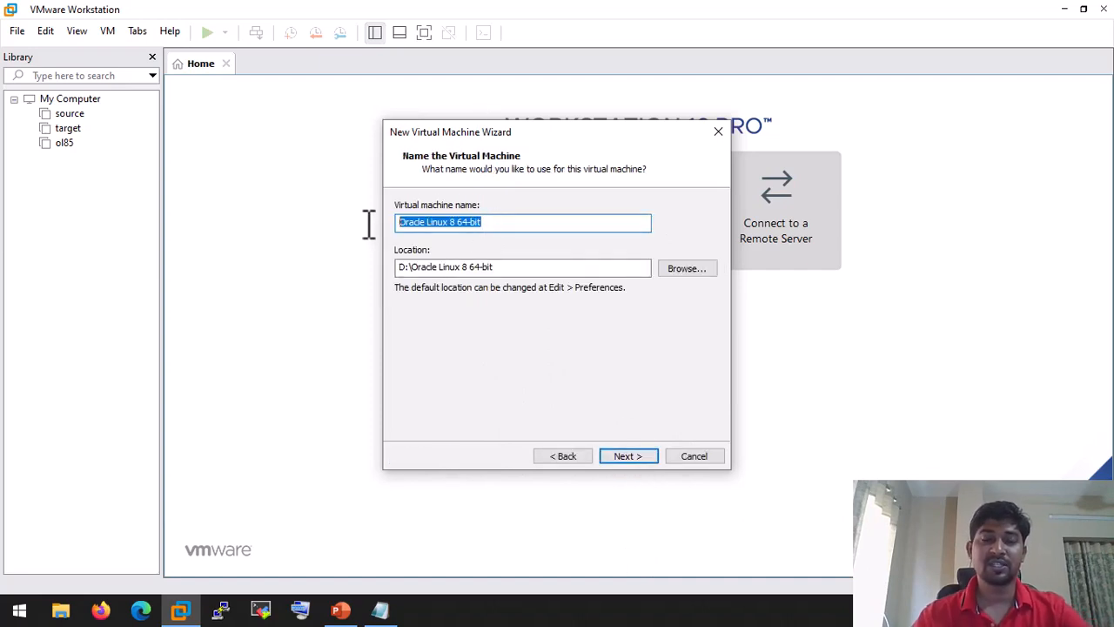
Step: Name the VM ol92 and give it 4 cores per processor
{"action": "type", "text": "ol"}
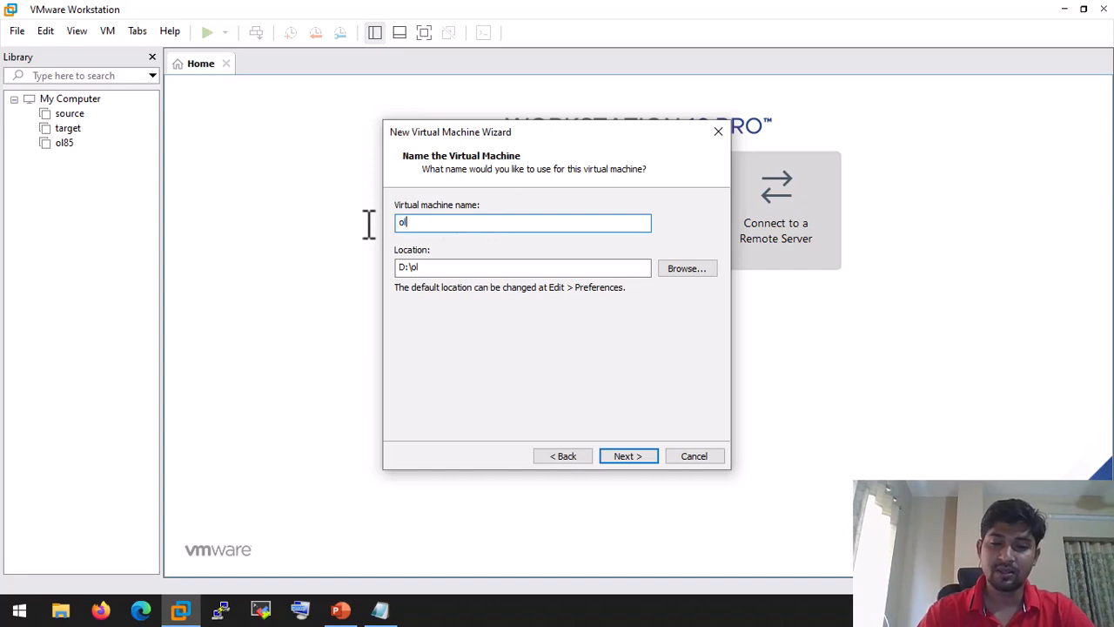
{"action": "type", "text": "92"}
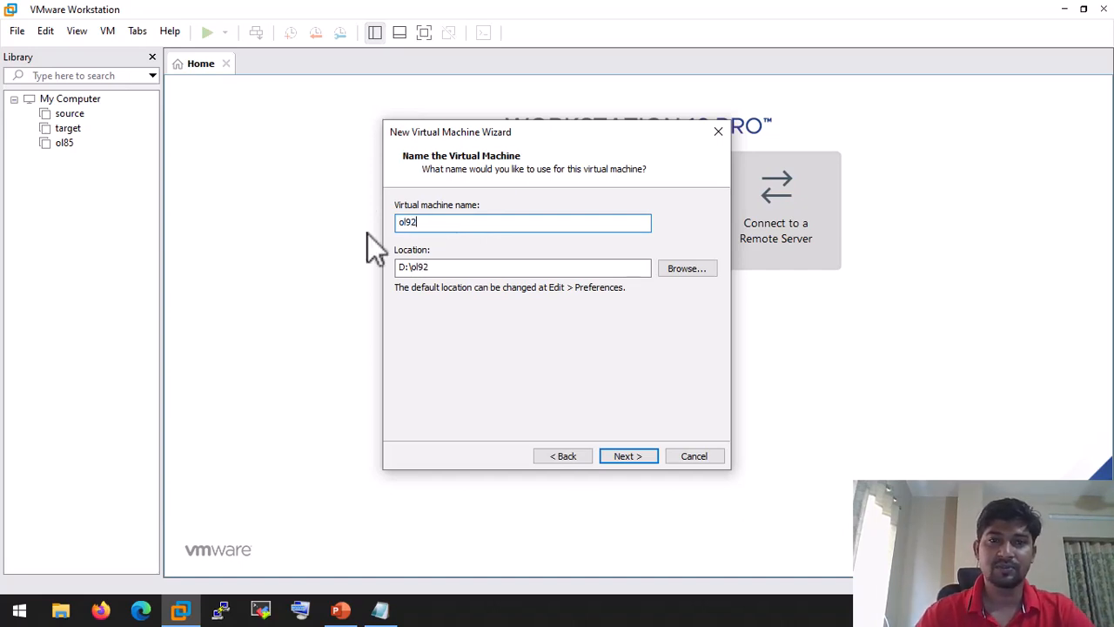
{"action": "left_click", "coordinate": [628, 456]}
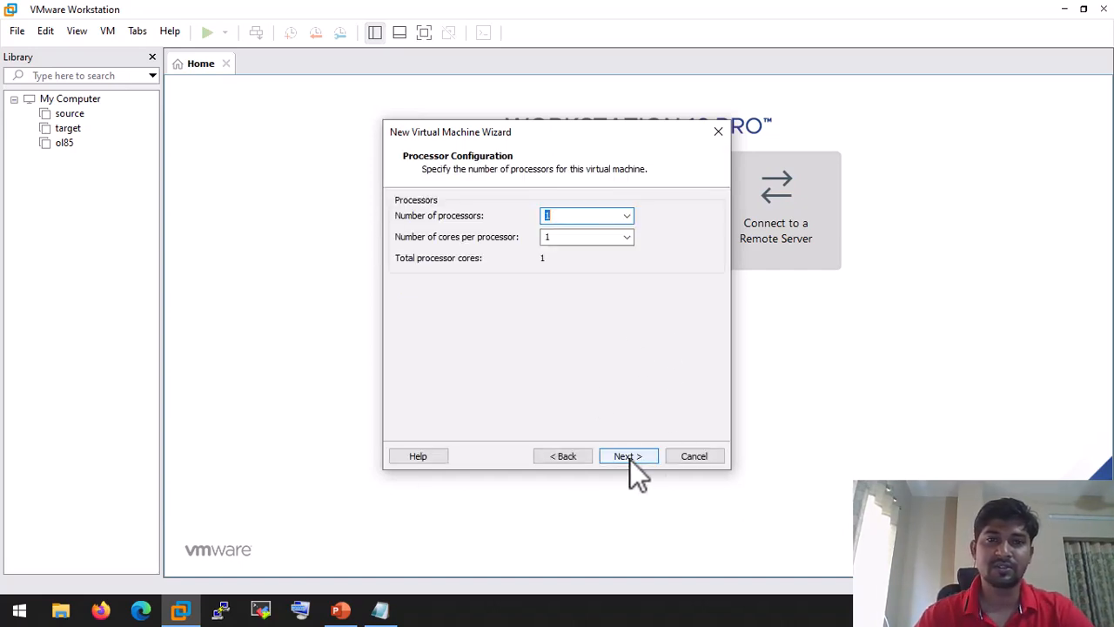
{"action": "left_click", "coordinate": [626, 237]}
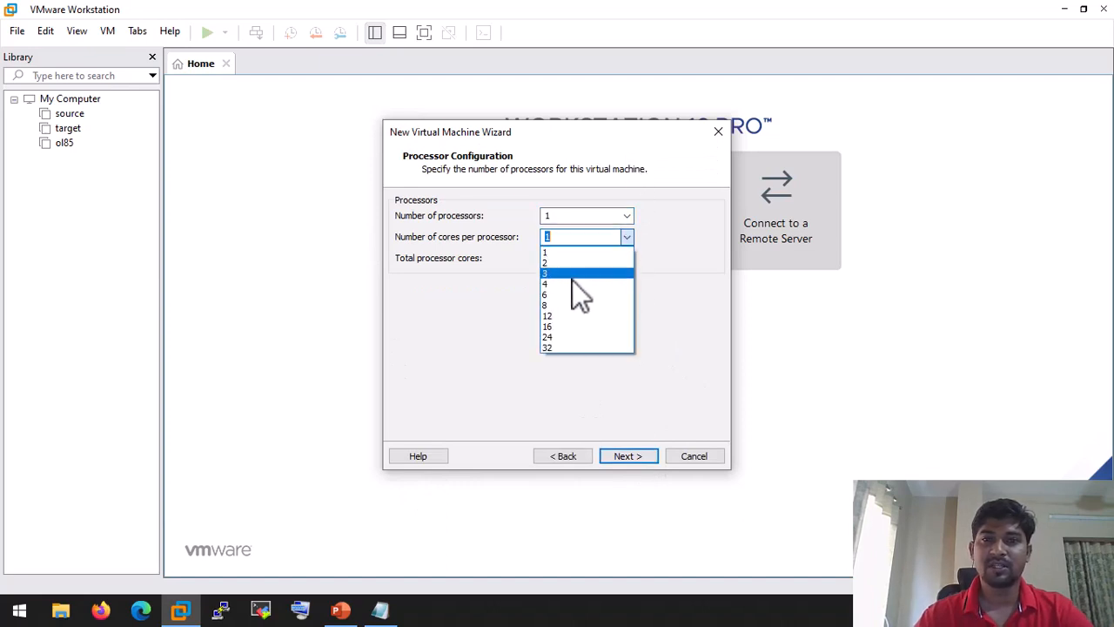
{"action": "left_click", "coordinate": [572, 283]}
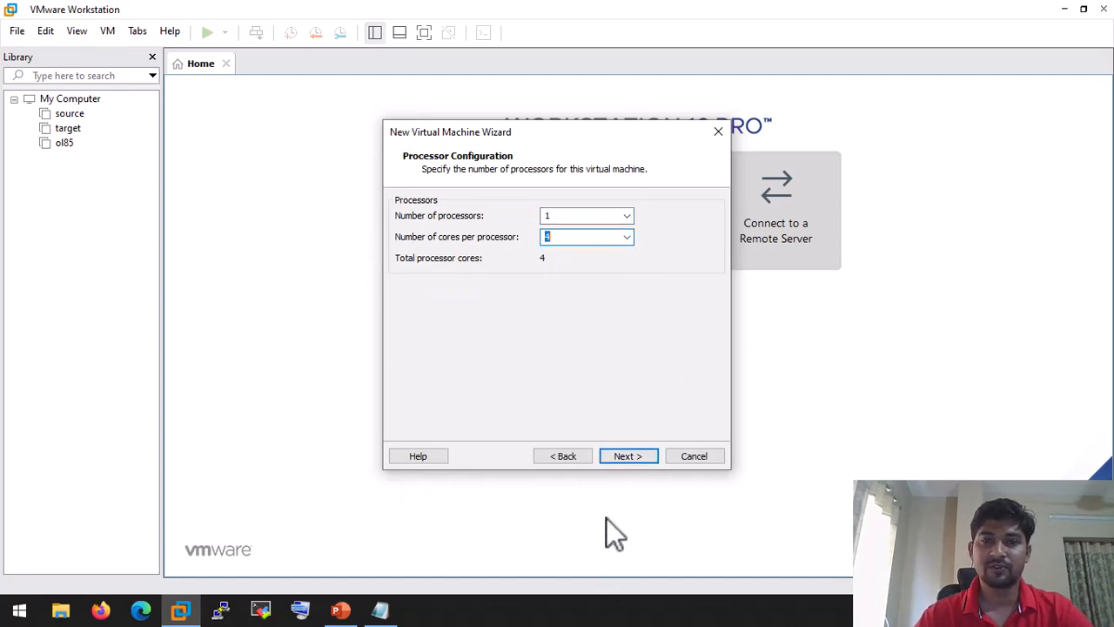
{"action": "left_click", "coordinate": [637, 451]}
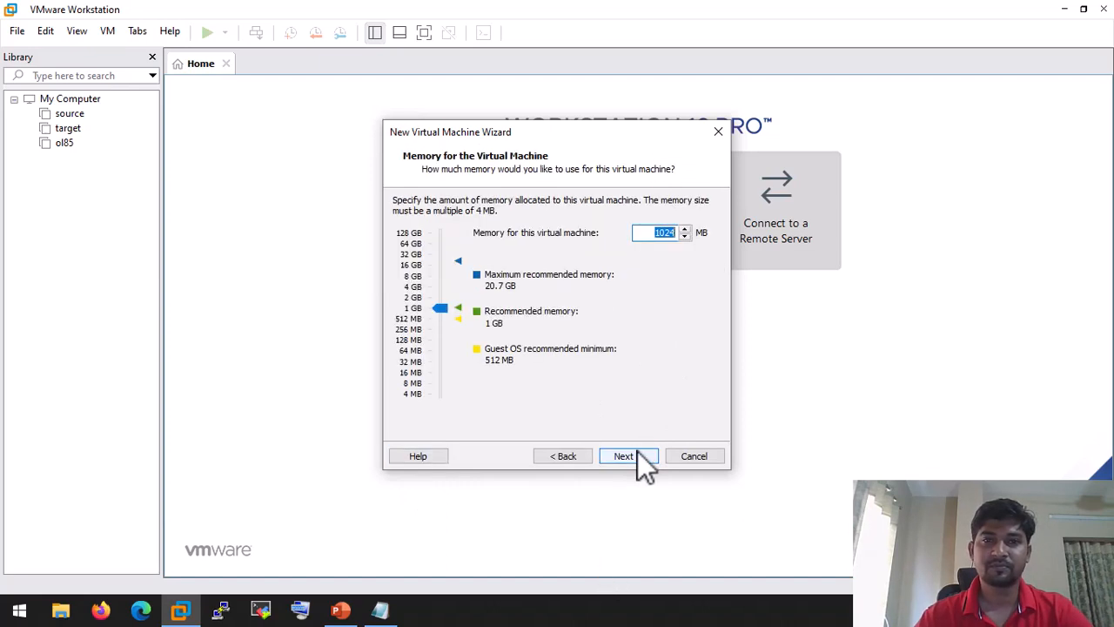
Step: Set 8192 MB memory and bridged networking, keeping LSI Logic controller and SCSI disk
{"action": "left_click", "coordinate": [433, 279]}
{"action": "left_click", "coordinate": [437, 279]}
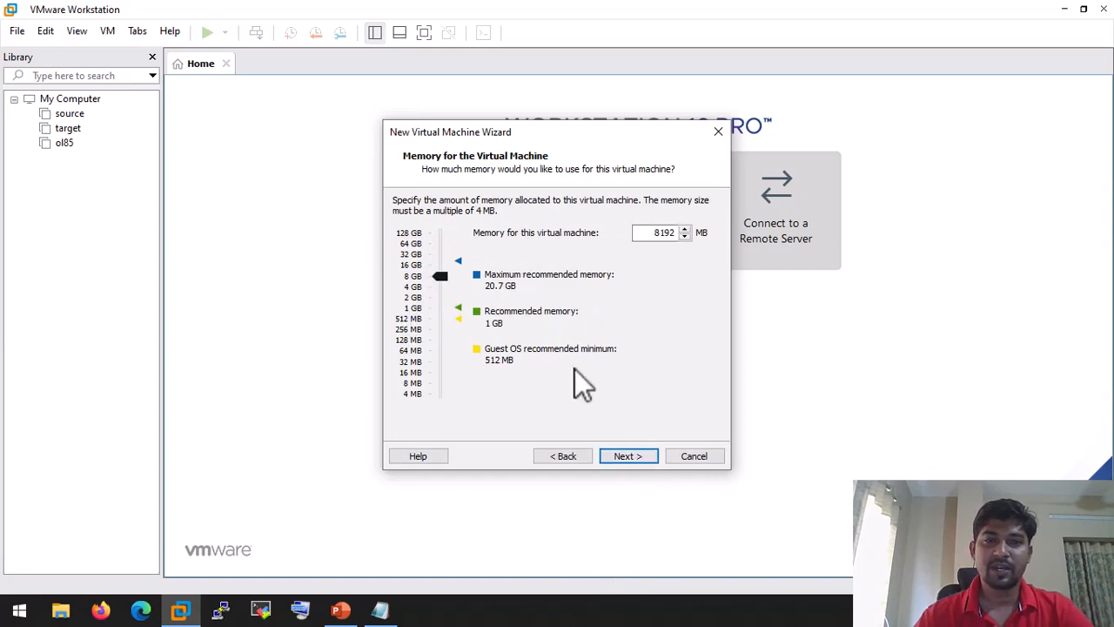
{"action": "left_click", "coordinate": [628, 456]}
{"action": "left_click", "coordinate": [430, 223]}
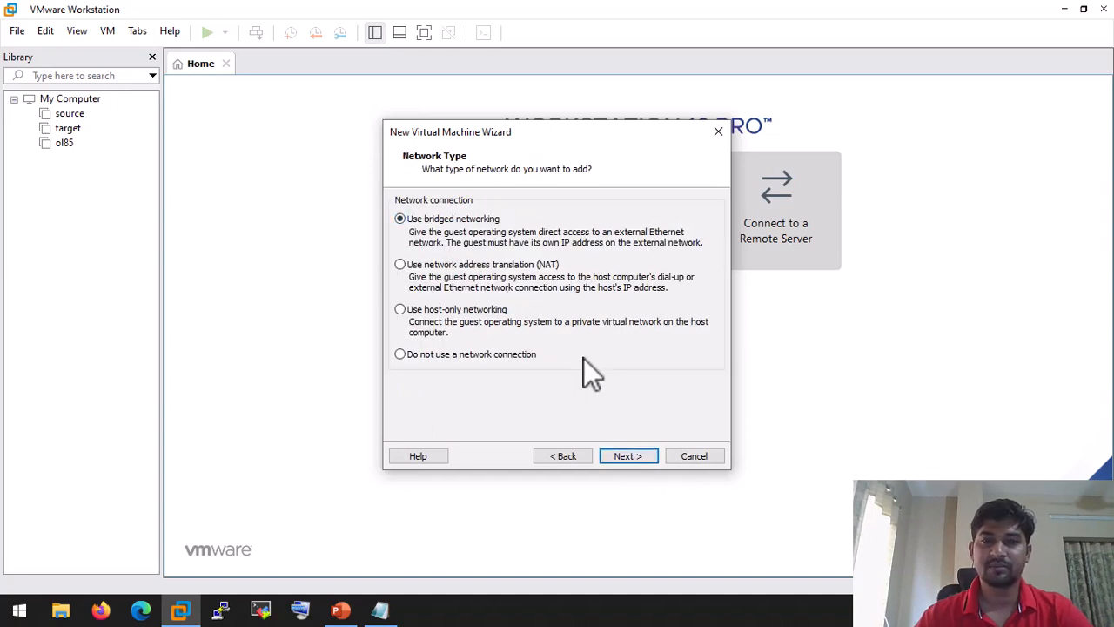
{"action": "left_click", "coordinate": [625, 459]}
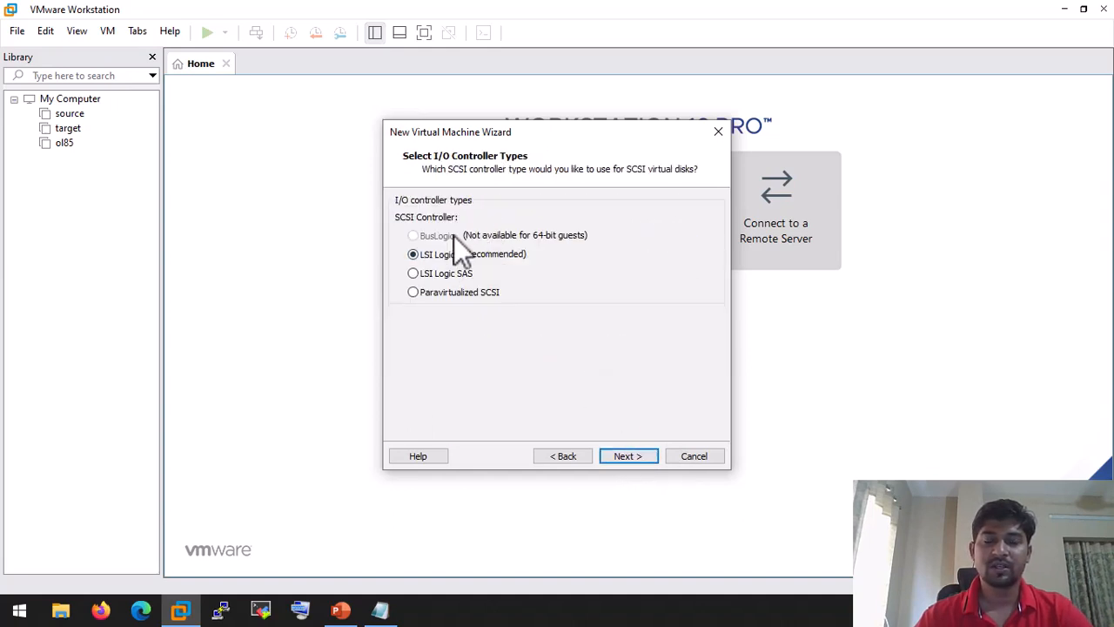
{"action": "left_click", "coordinate": [635, 457]}
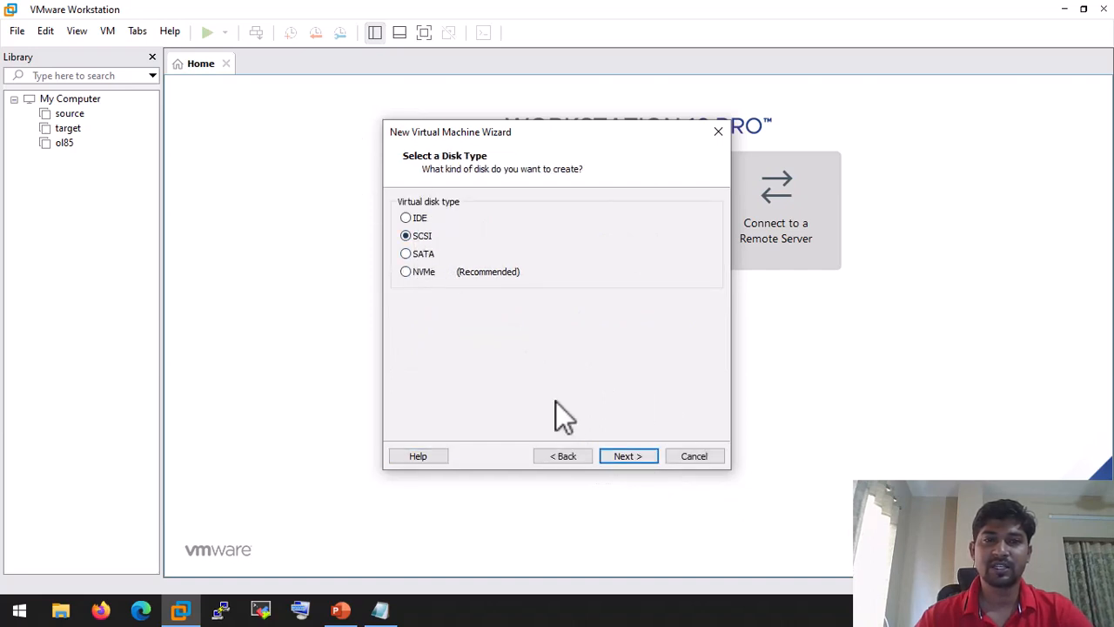
{"action": "left_click", "coordinate": [634, 456]}
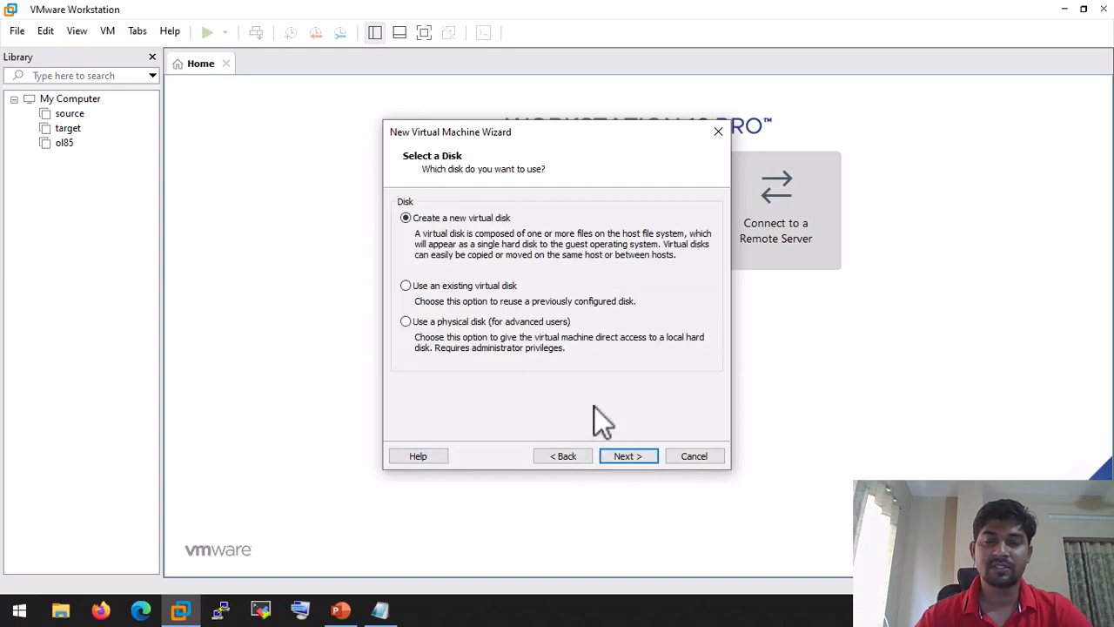
Step: Create a new 100 GB virtual disk stored as a single file
{"action": "left_click", "coordinate": [636, 458]}
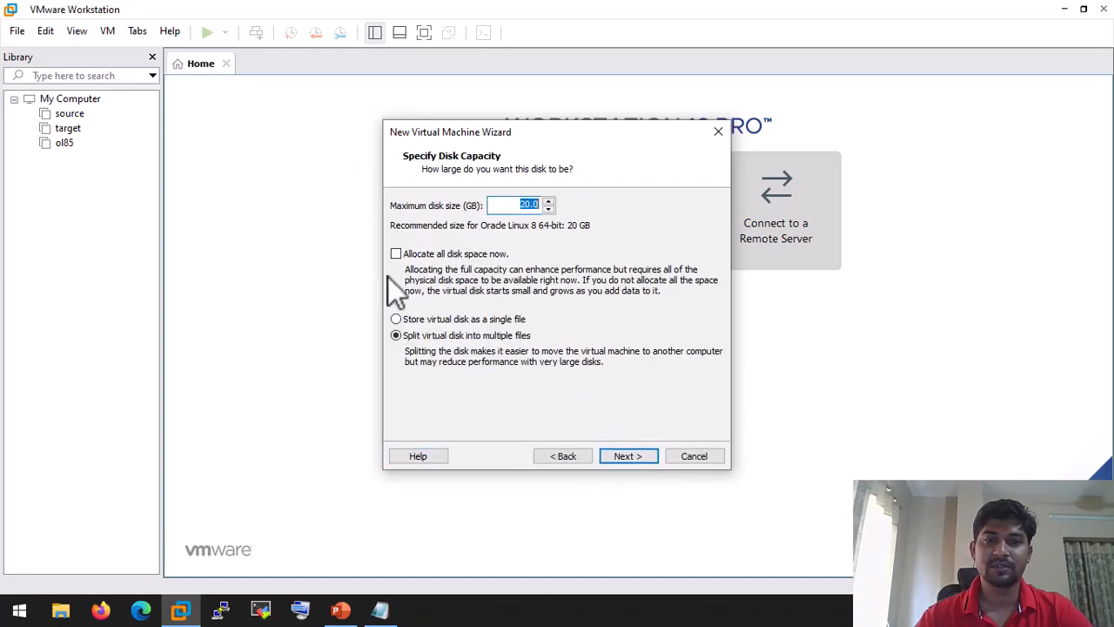
{"action": "left_click", "coordinate": [401, 319]}
{"action": "left_click_drag", "start_coordinate": [500, 205], "coordinate": [575, 206]}
{"action": "type", "text": "100"}
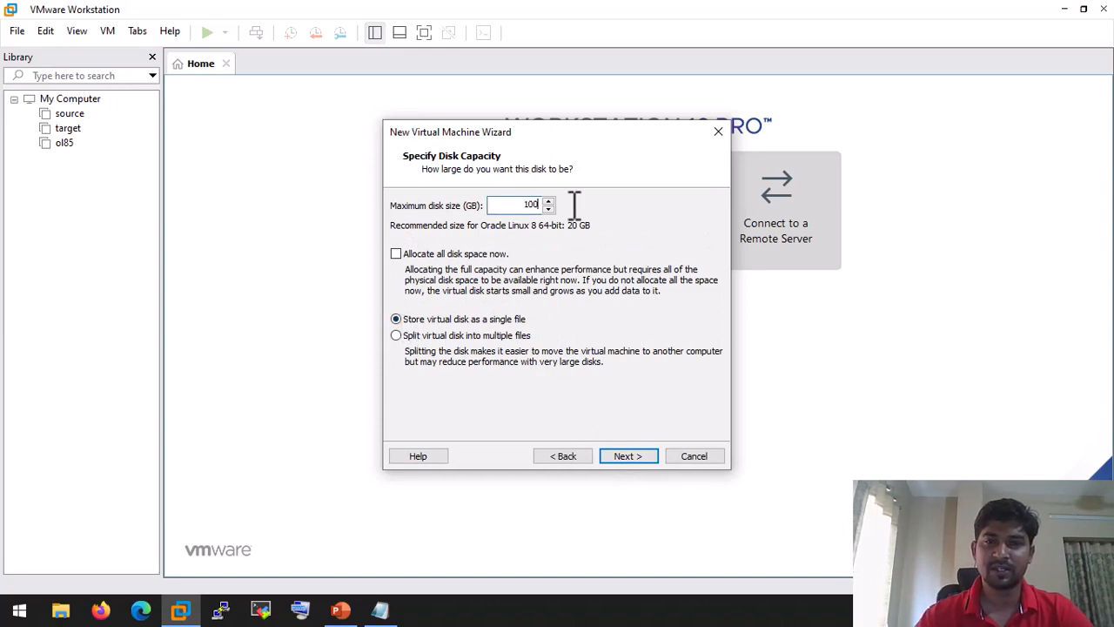
{"action": "left_click", "coordinate": [639, 455]}
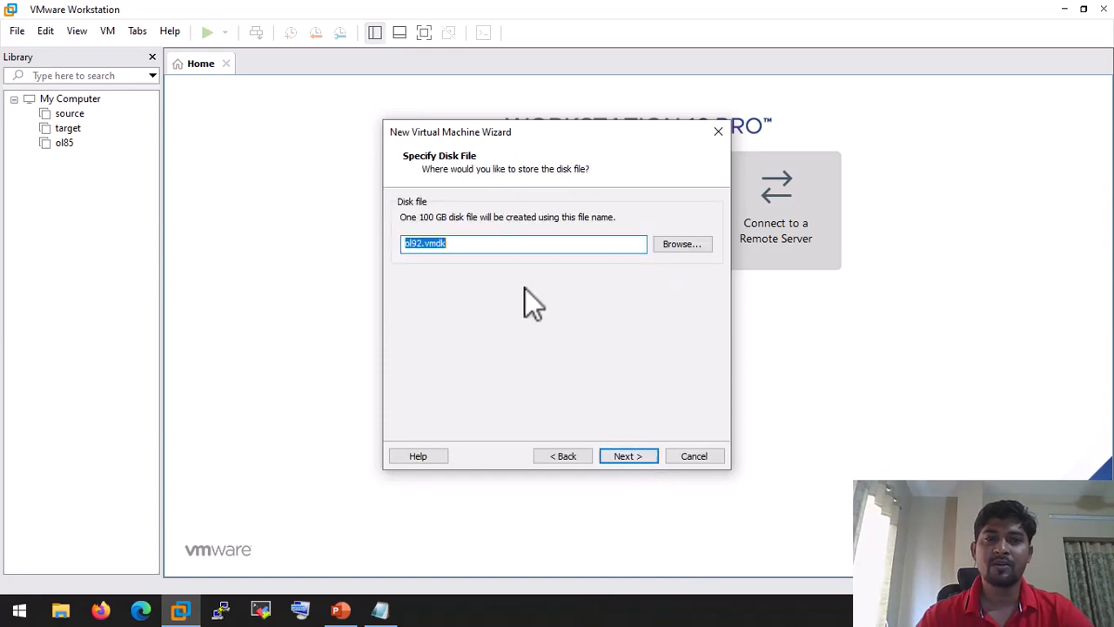
{"action": "left_click", "coordinate": [641, 456]}
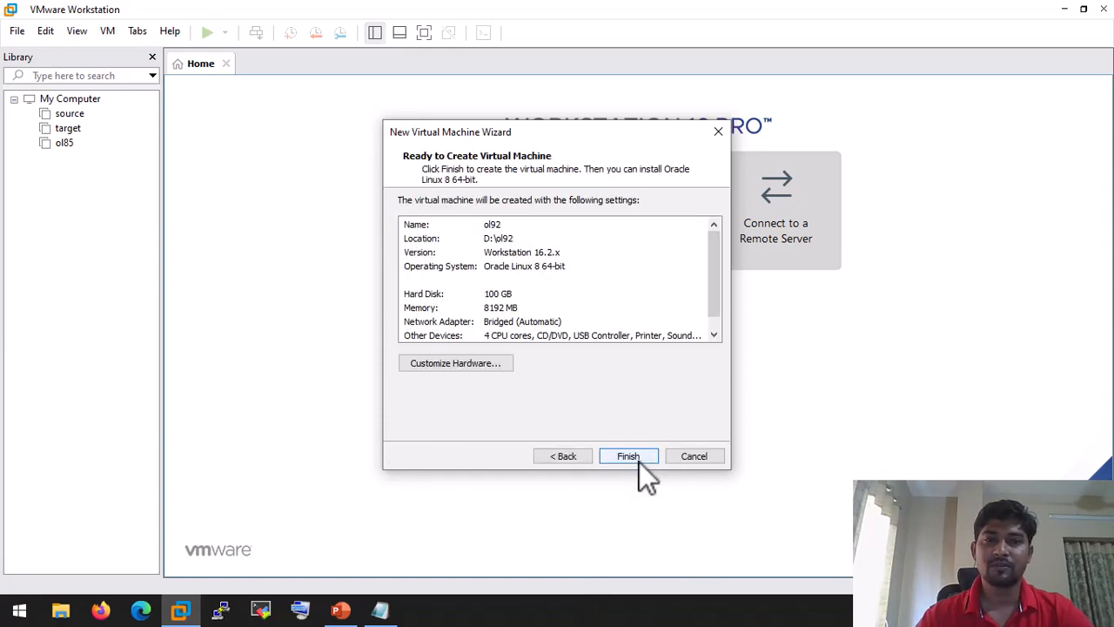
Step: Enable 'Replicate physical network connection state' on the network adapter and finish the VM
{"action": "left_click", "coordinate": [446, 363]}
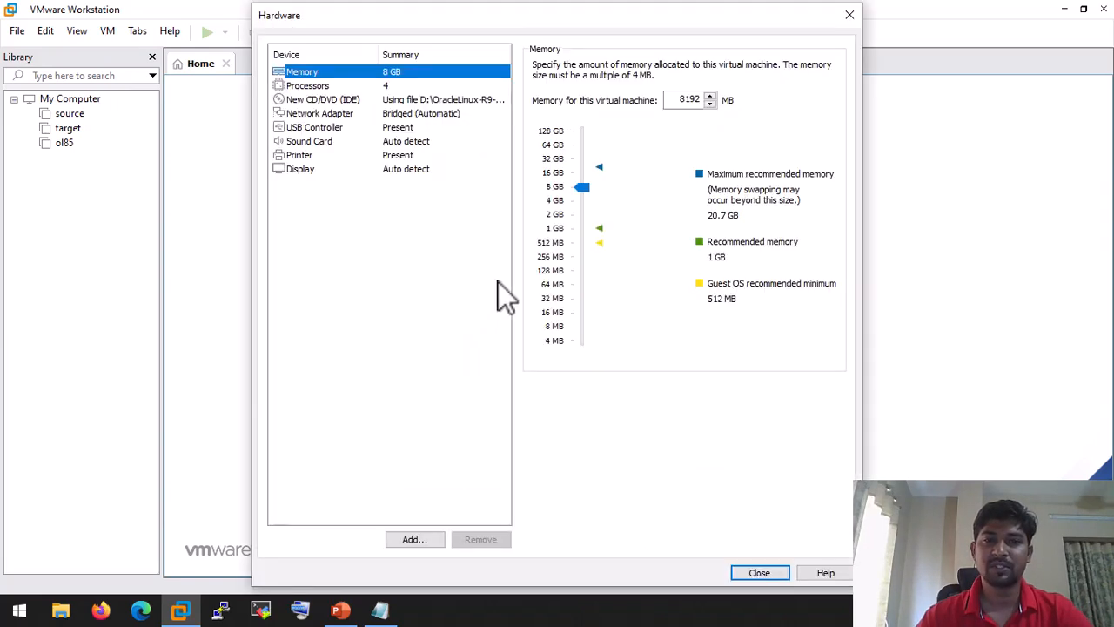
{"action": "left_click", "coordinate": [402, 114]}
{"action": "left_click", "coordinate": [560, 143]}
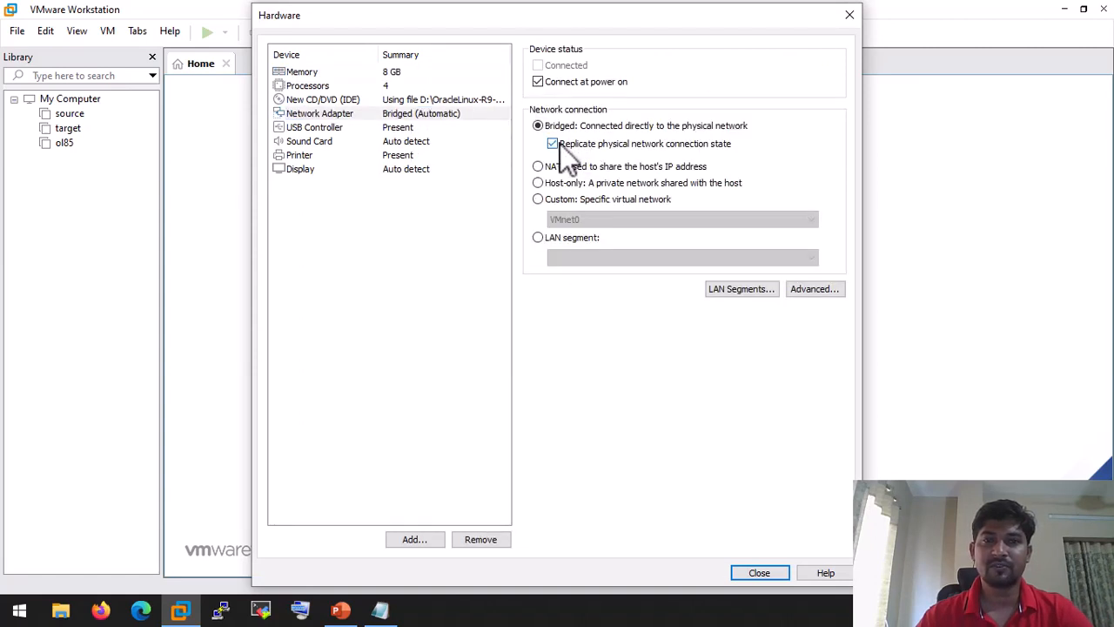
{"action": "left_click", "coordinate": [760, 573]}
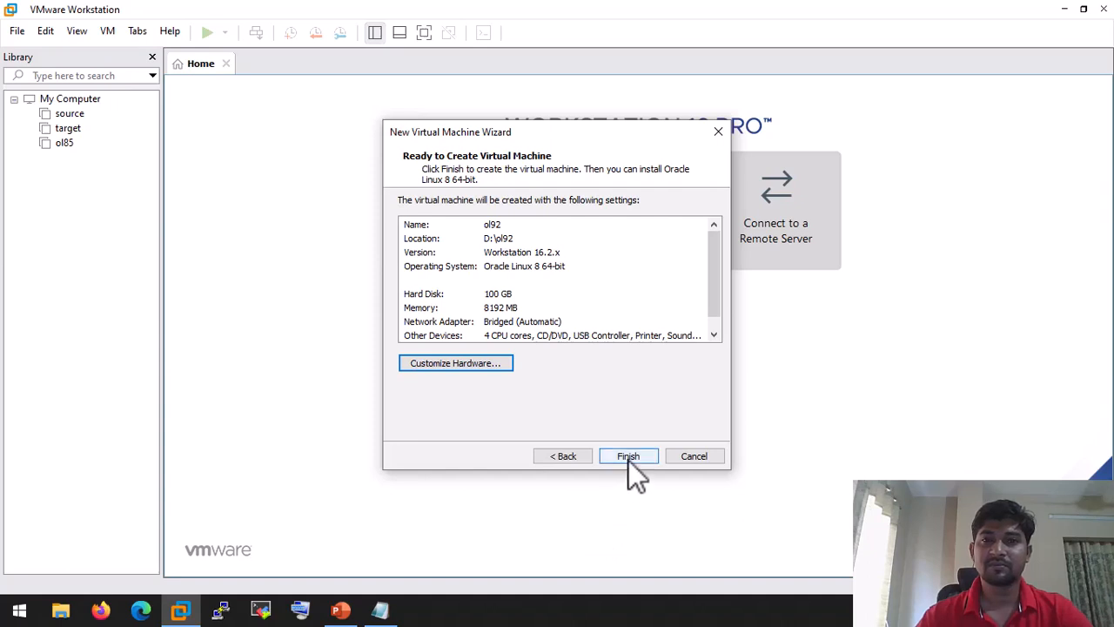
{"action": "left_click", "coordinate": [628, 456]}
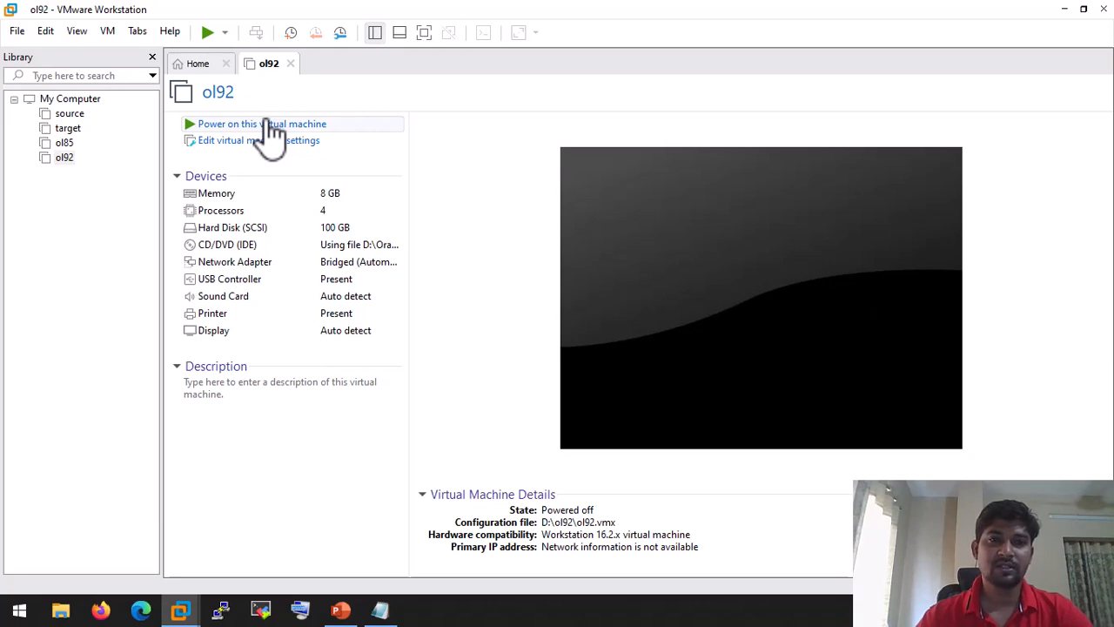
Step: Power on ol92 and boot the 'Install Oracle Linux 9.2.0' menu entry
{"action": "left_click", "coordinate": [270, 124]}
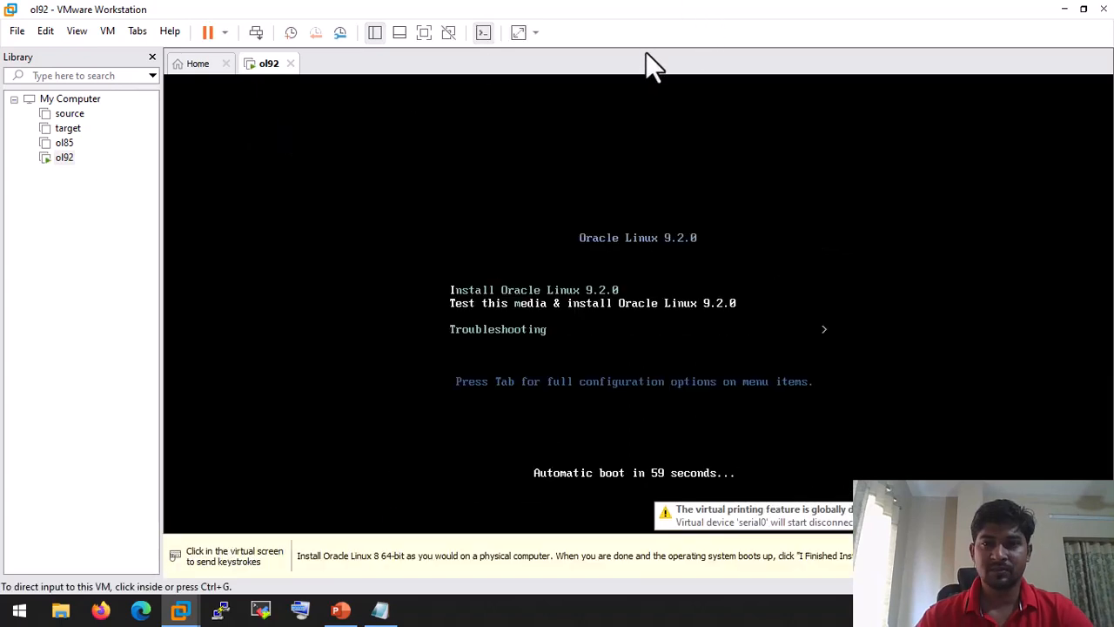
{"action": "left_click", "coordinate": [670, 273]}
{"action": "key", "text": "Up"}
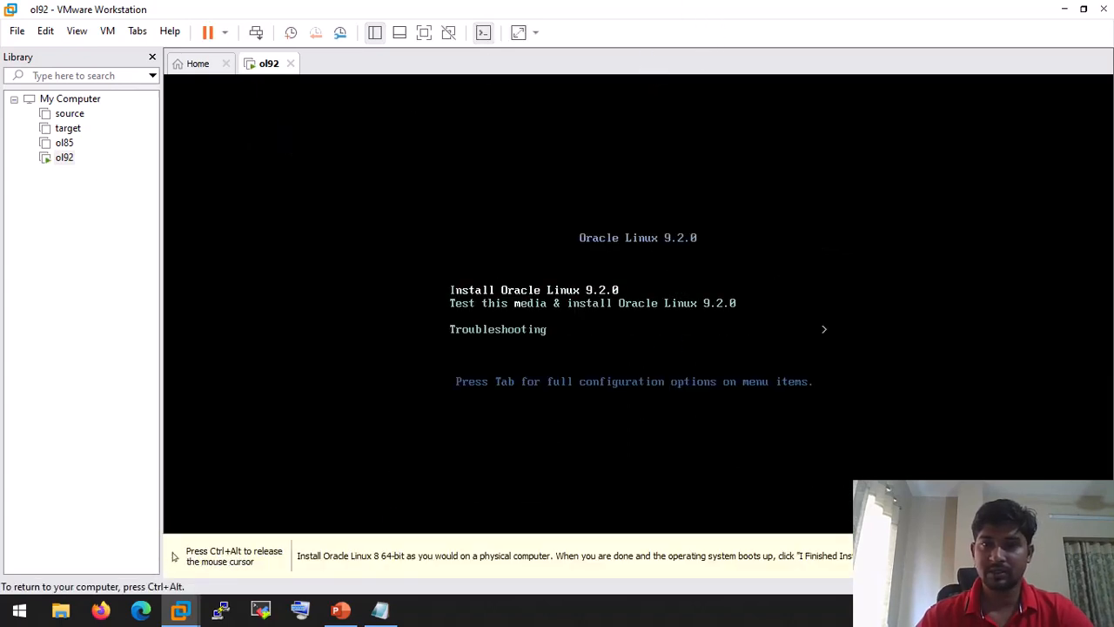
{"action": "key", "text": "Return"}
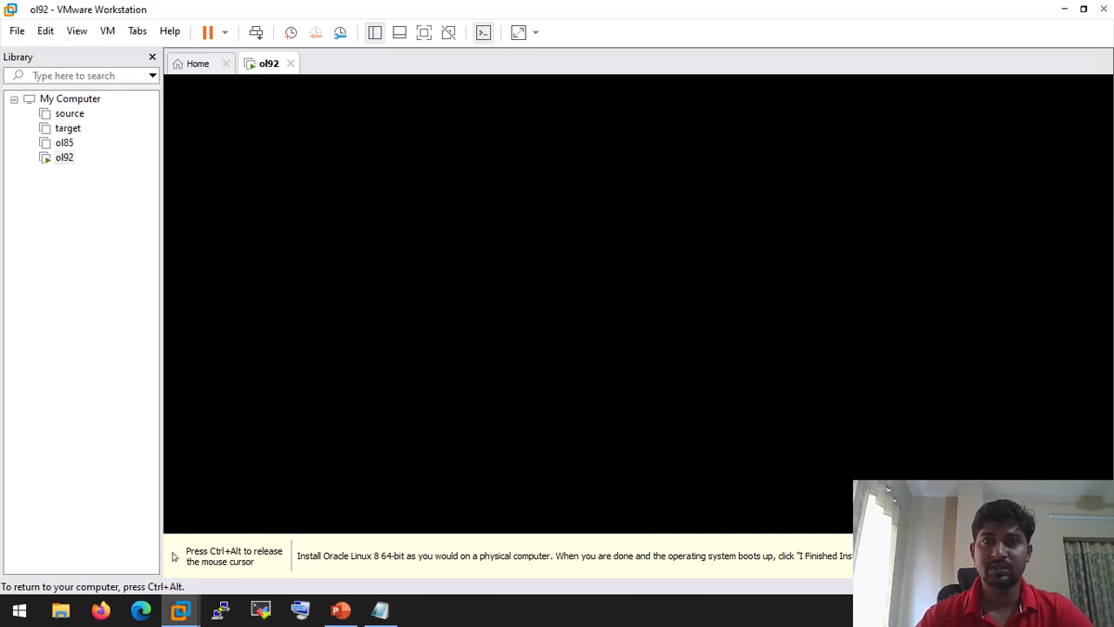
{"action": "key", "text": "ctrl+alt"}
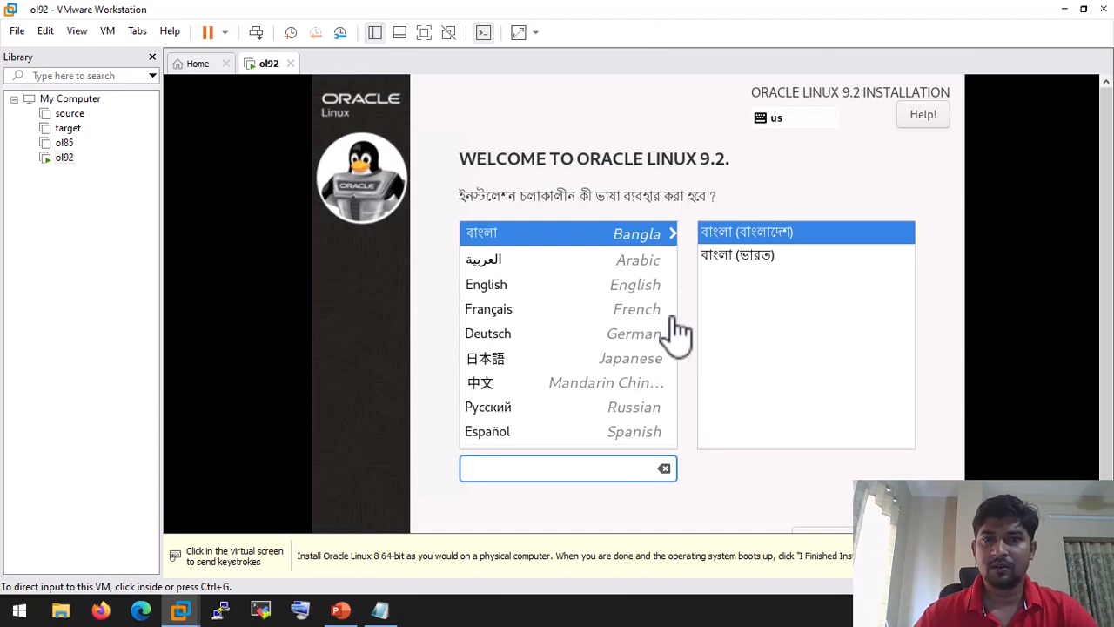
Step: Choose English and keep local media as the installation source
{"action": "left_click", "coordinate": [505, 285]}
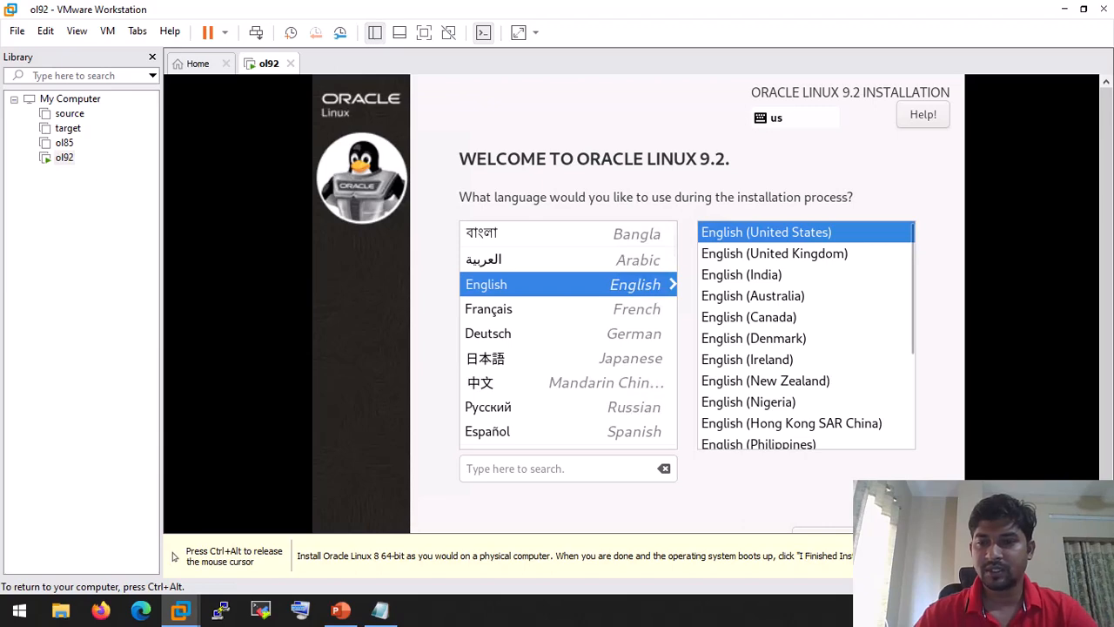
{"action": "scroll", "coordinate": [1085, 428], "scroll_direction": "down", "scroll_amount": 1}
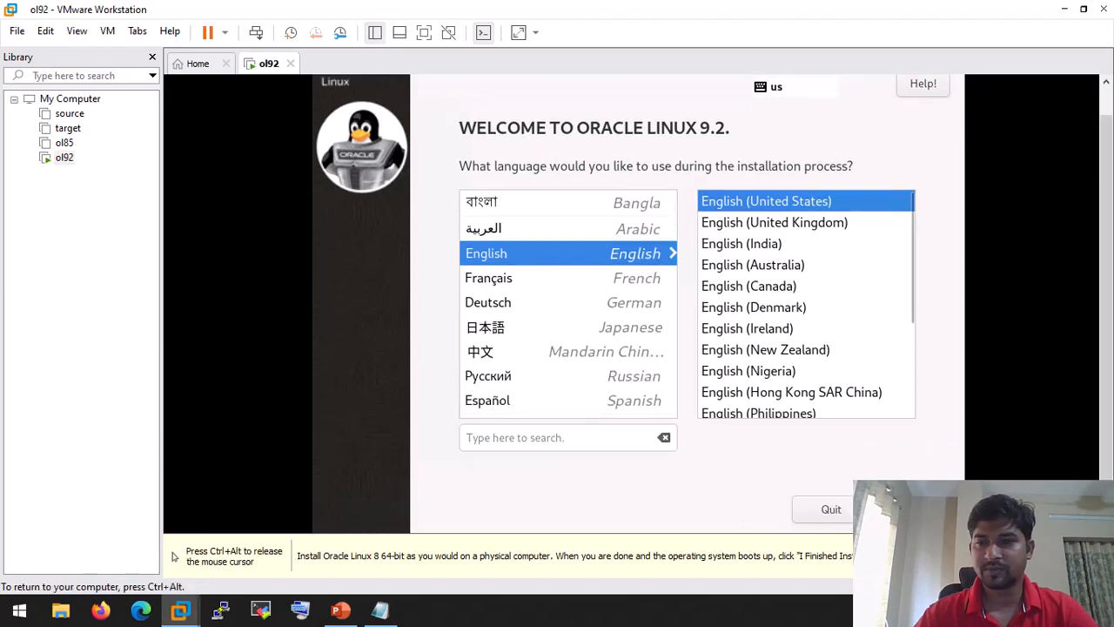
{"action": "left_click", "coordinate": [916, 509]}
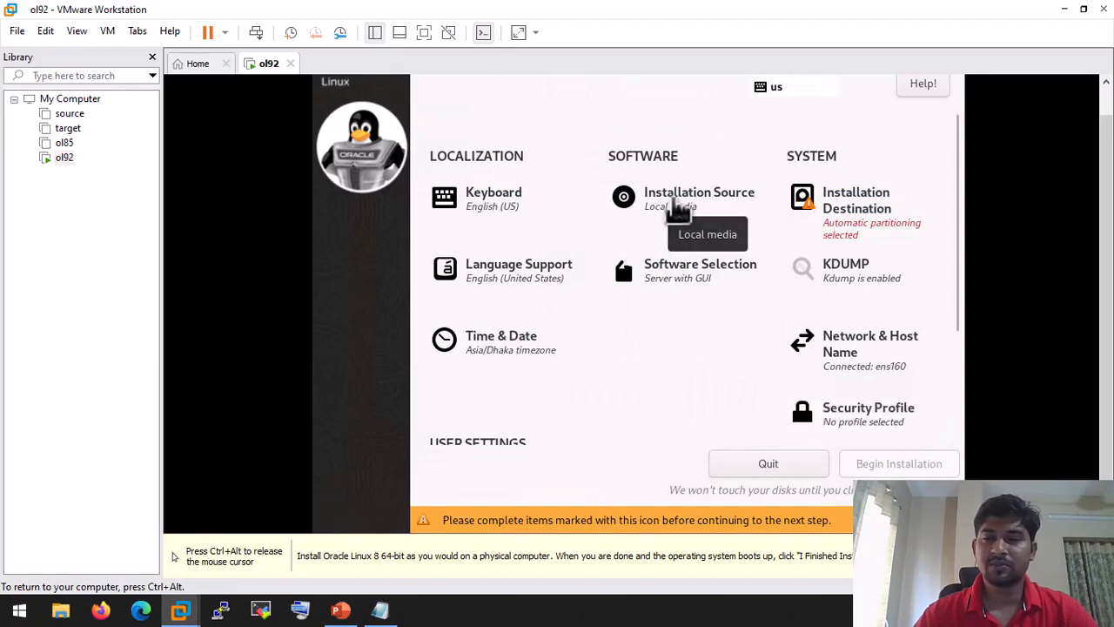
{"action": "left_click", "coordinate": [678, 209]}
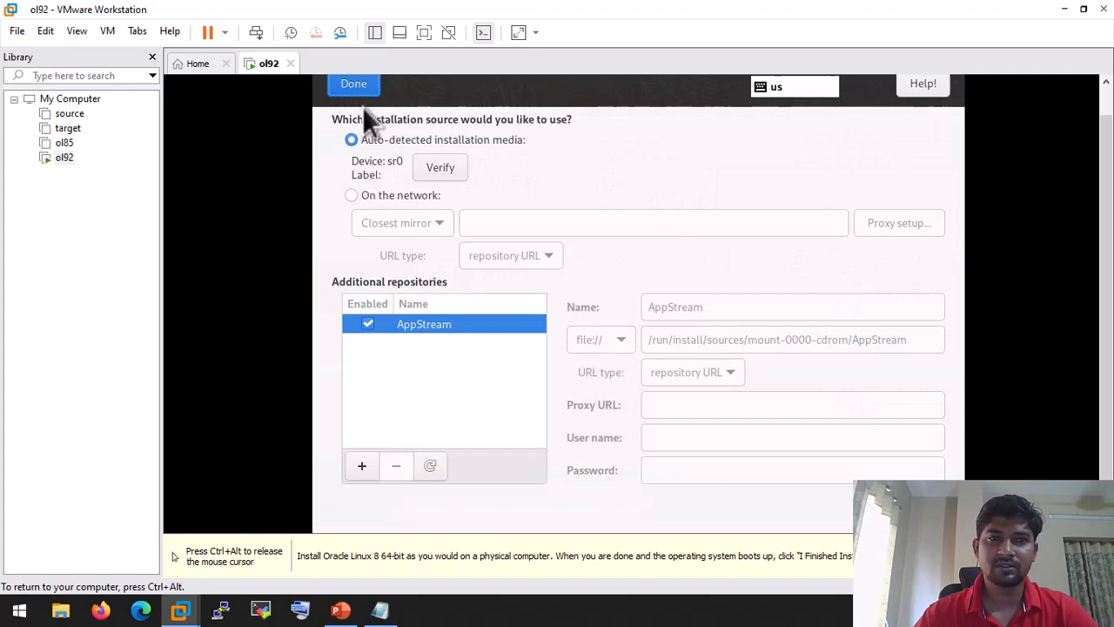
{"action": "left_click", "coordinate": [360, 88]}
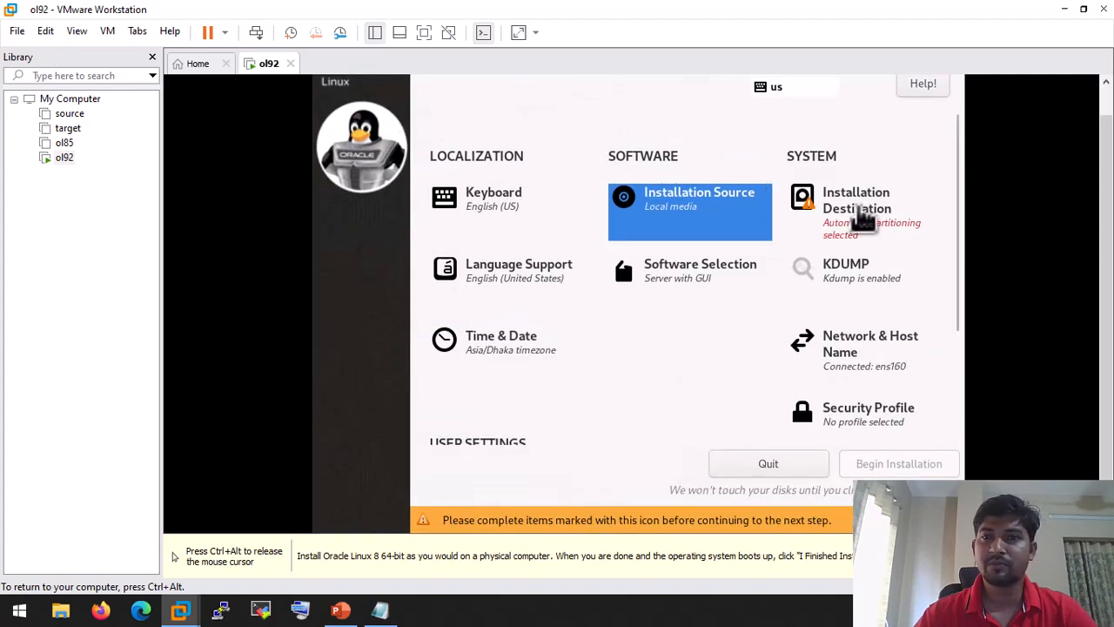
Step: Switch the installation destination to custom partitioning and auto-create the default mount points
{"action": "left_click", "coordinate": [858, 219]}
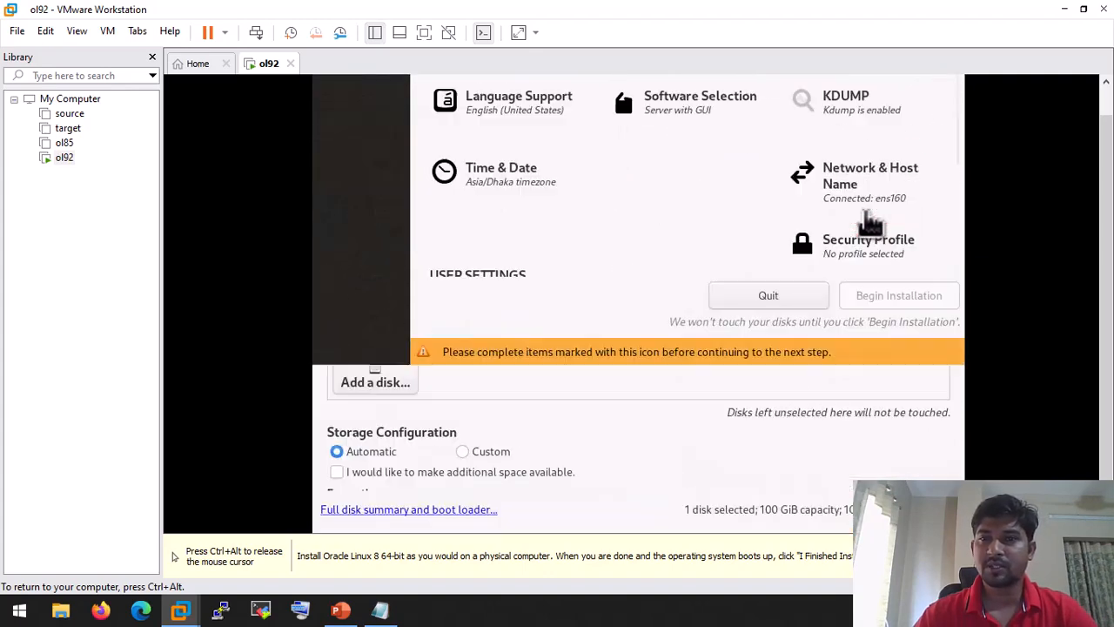
{"action": "left_click", "coordinate": [469, 451]}
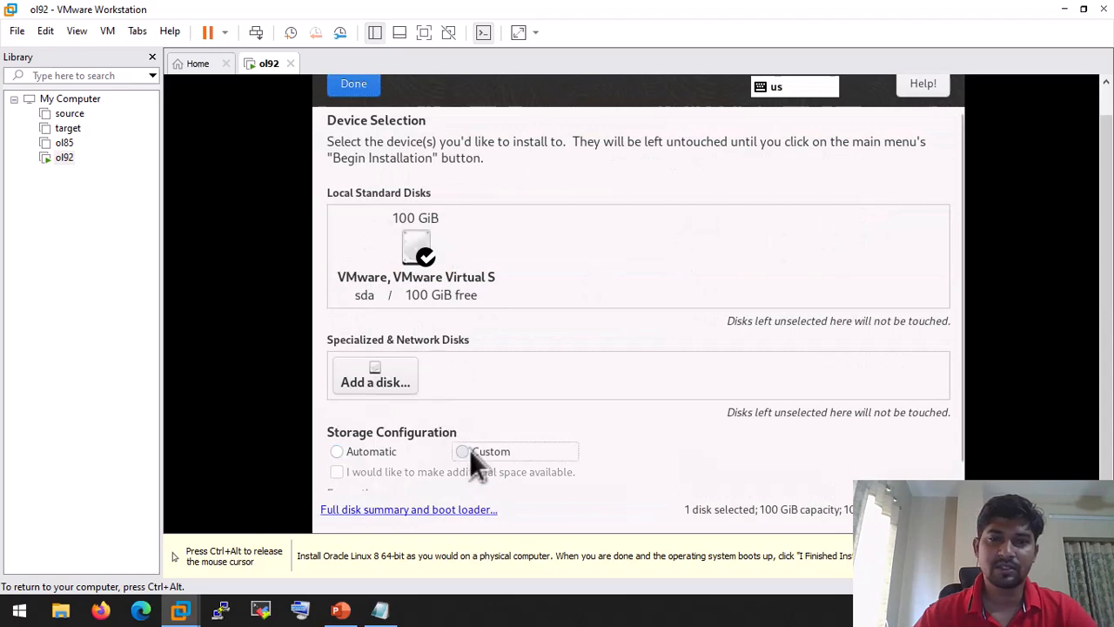
{"action": "left_click", "coordinate": [365, 89]}
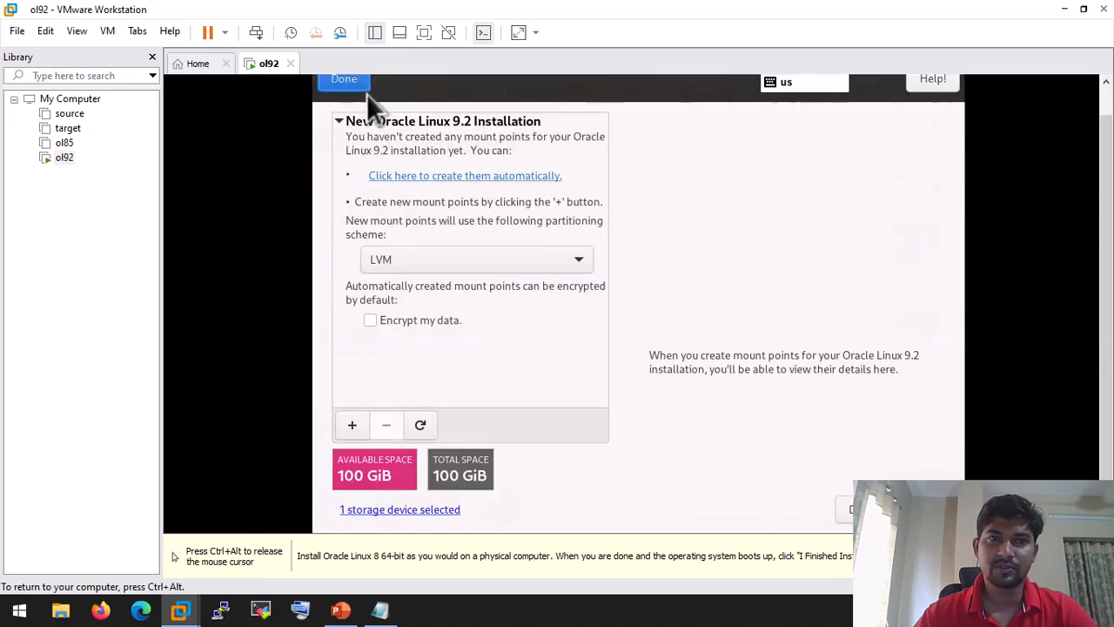
{"action": "left_click", "coordinate": [490, 179]}
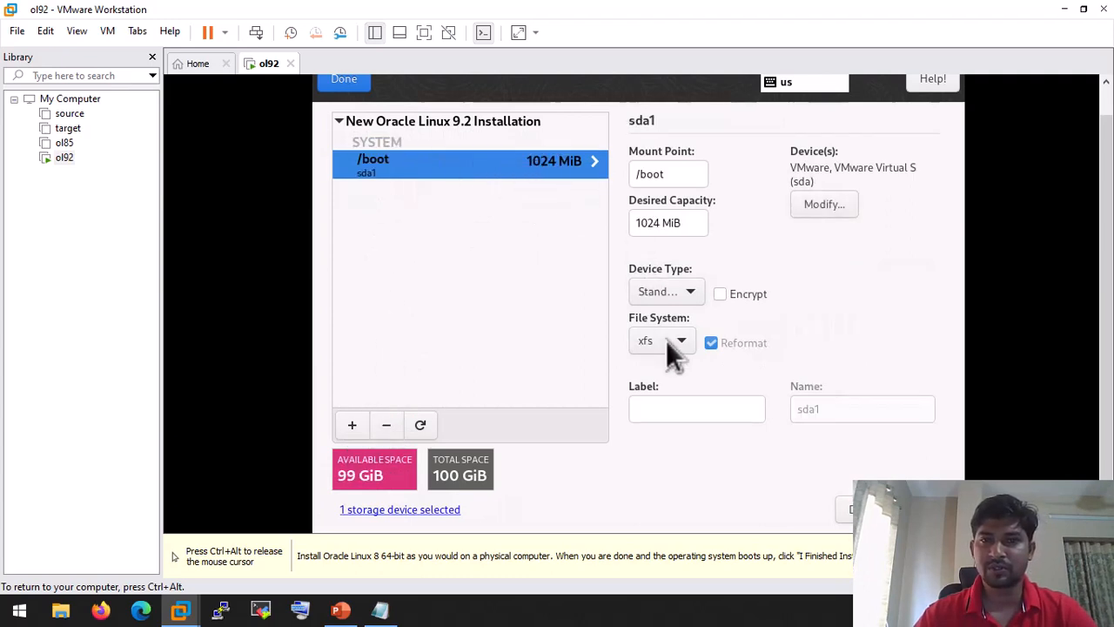
Step: Add an 8 GiB swap mount point and start a new volume group for it
{"action": "left_click", "coordinate": [352, 425]}
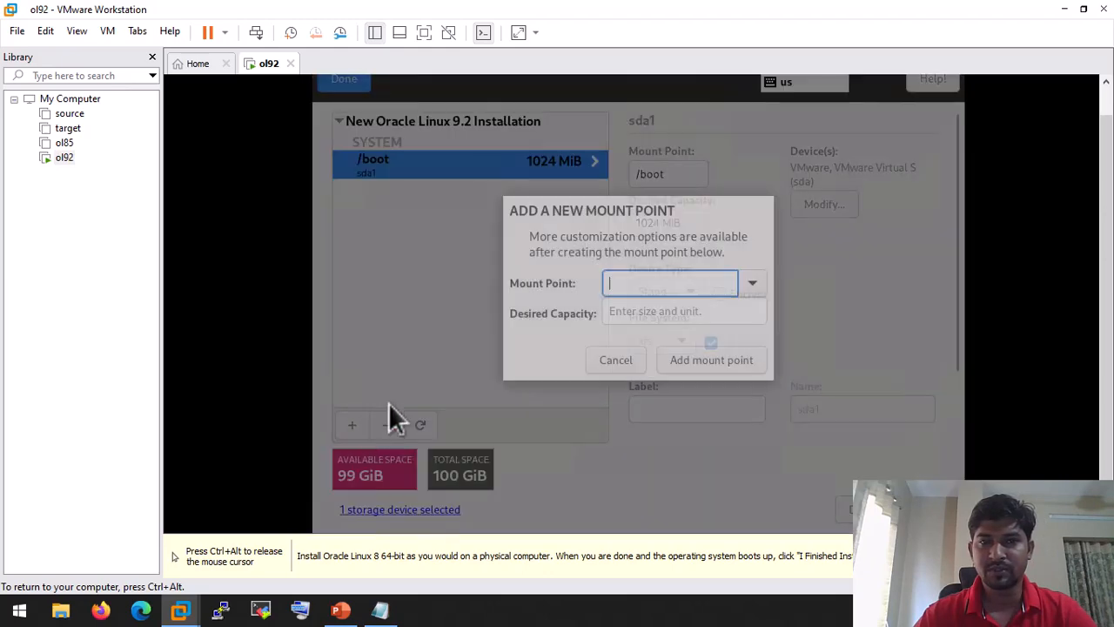
{"action": "left_click", "coordinate": [750, 286]}
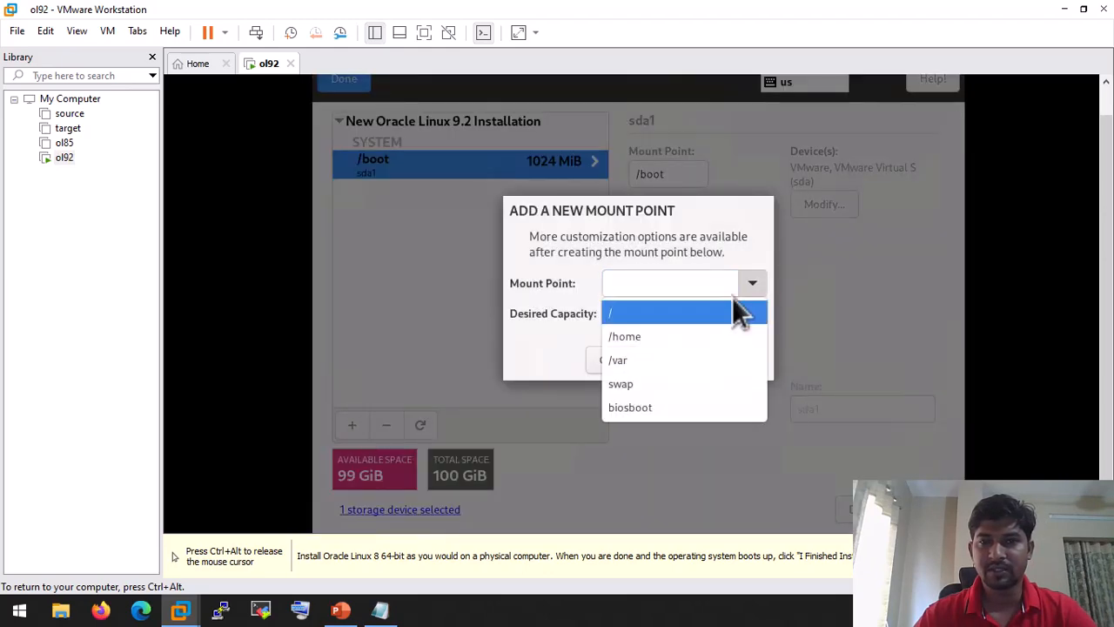
{"action": "left_click", "coordinate": [646, 383]}
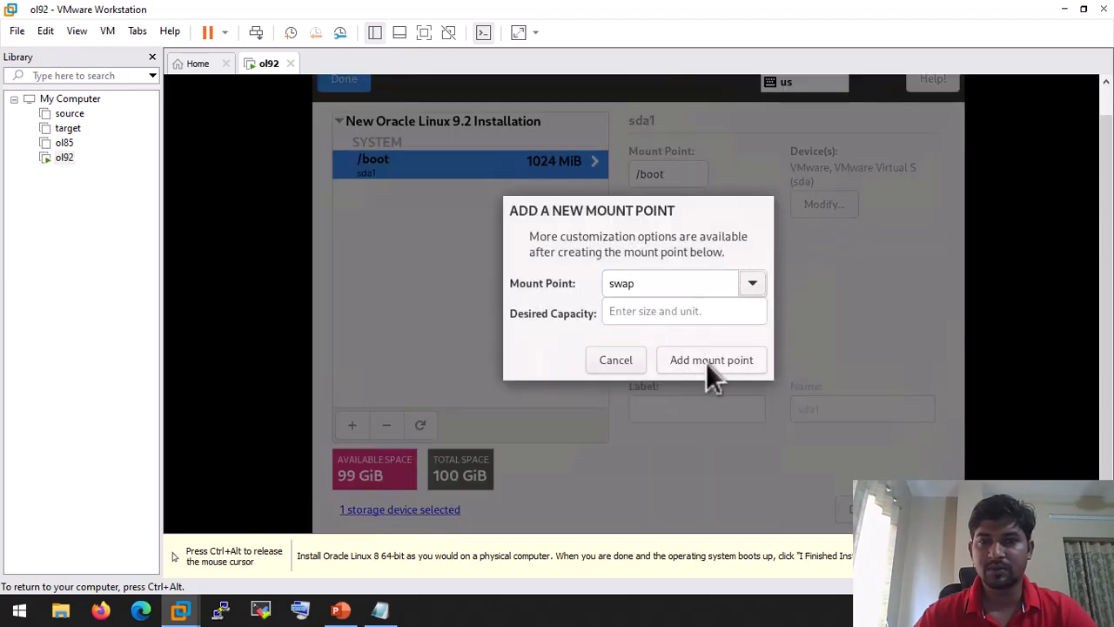
{"action": "left_click", "coordinate": [655, 314]}
{"action": "type", "text": "8"}
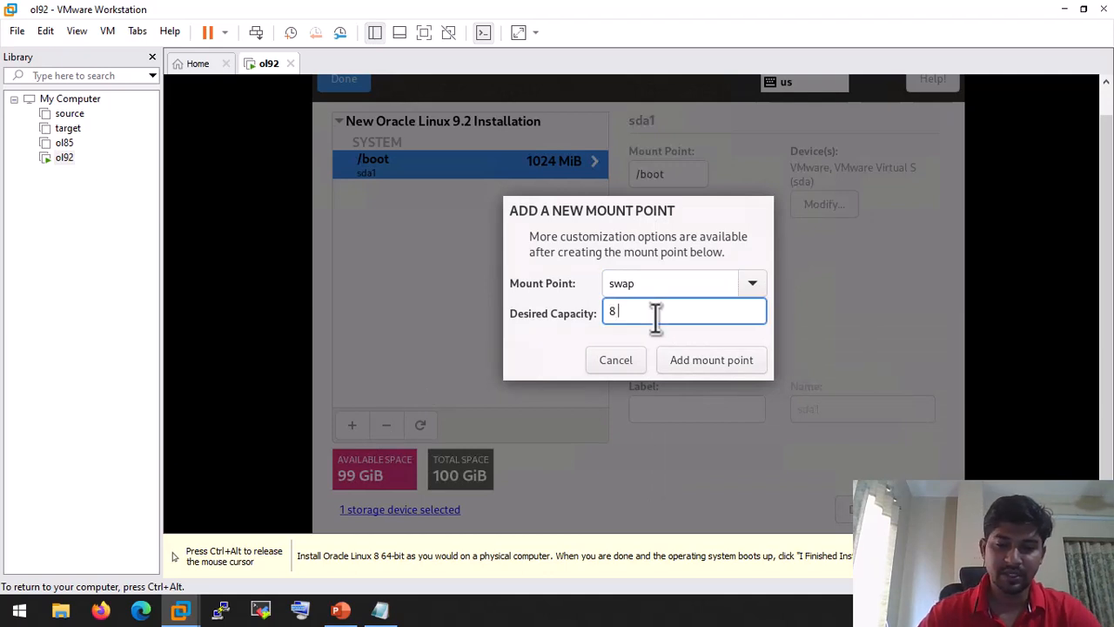
{"action": "type", "text": " GiB"}
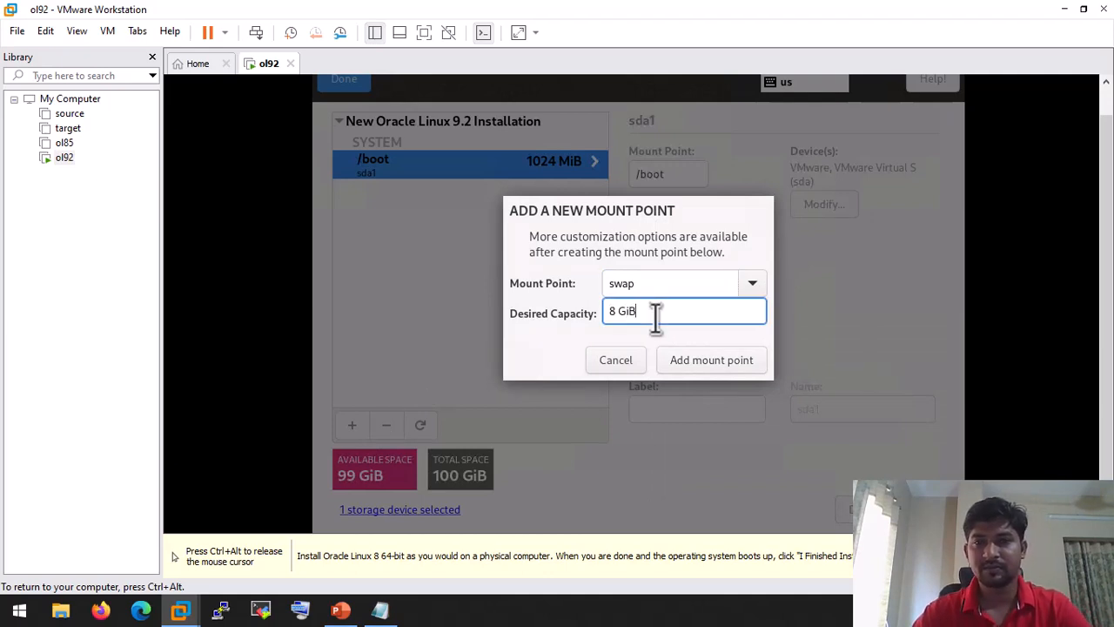
{"action": "left_click", "coordinate": [716, 363]}
{"action": "left_click", "coordinate": [862, 291]}
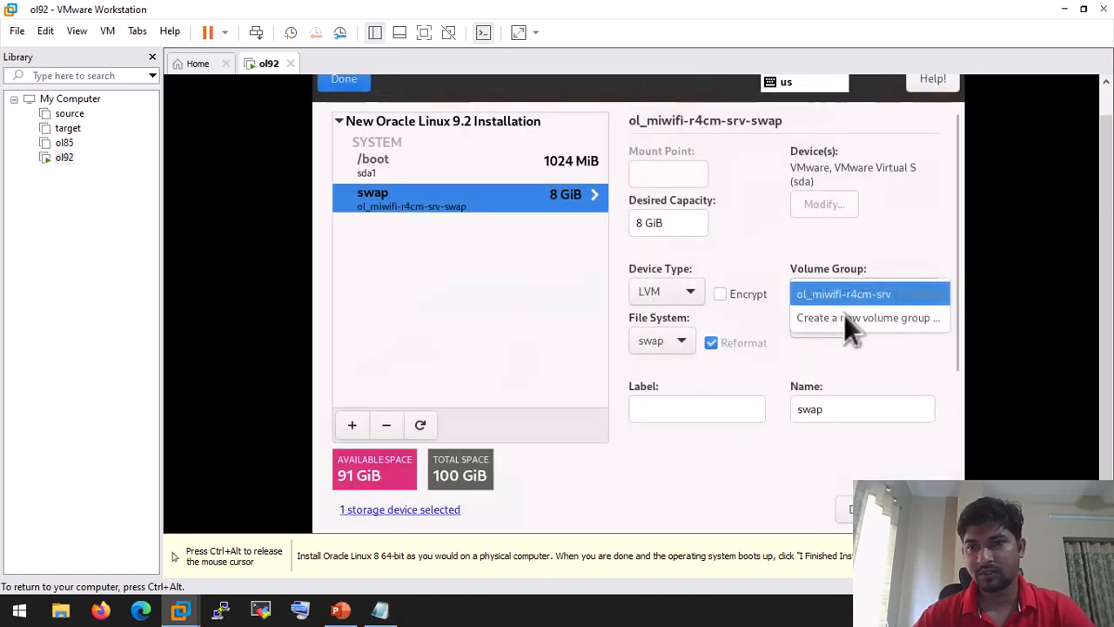
{"action": "left_click", "coordinate": [842, 314]}
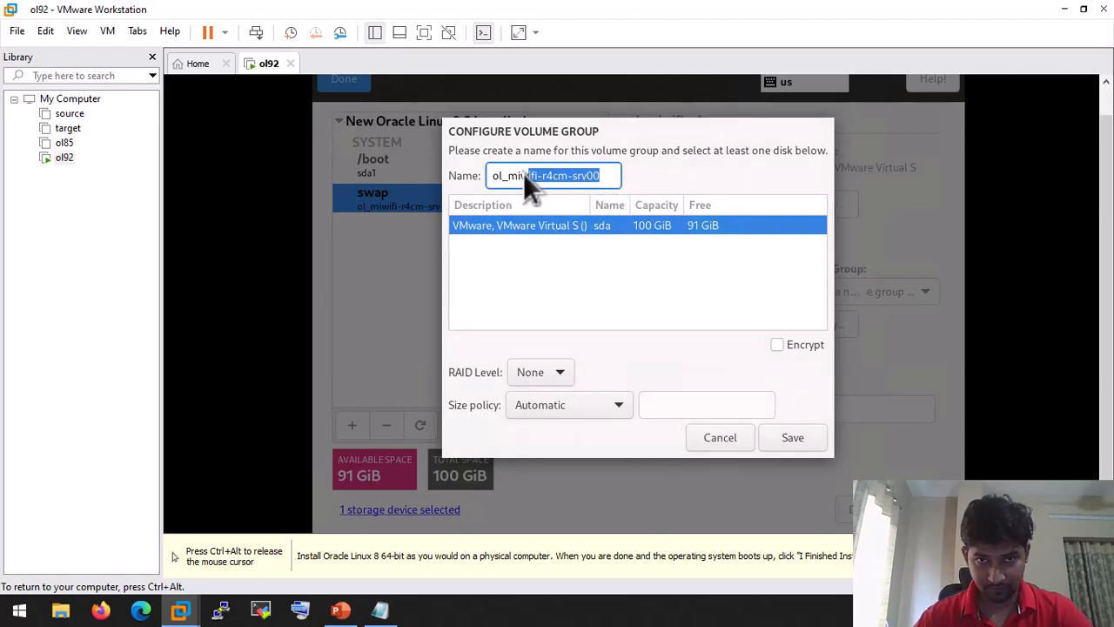
Step: Name the new volume group ol and apply the swap volume settings
{"action": "left_click_drag", "start_coordinate": [612, 175], "coordinate": [492, 176]}
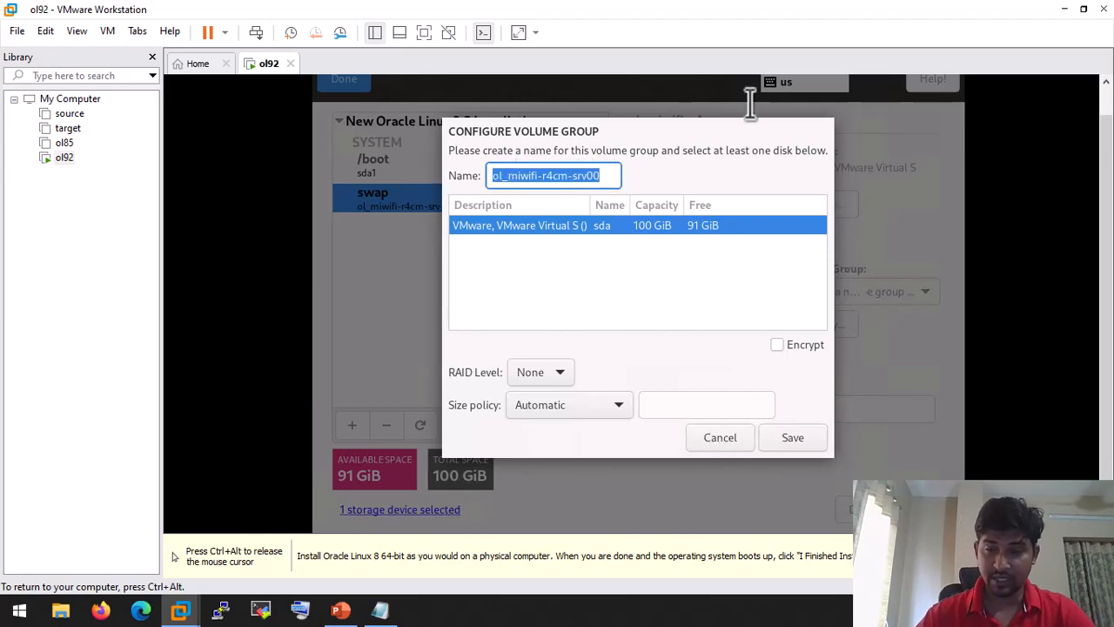
{"action": "key", "text": "BackSpace"}
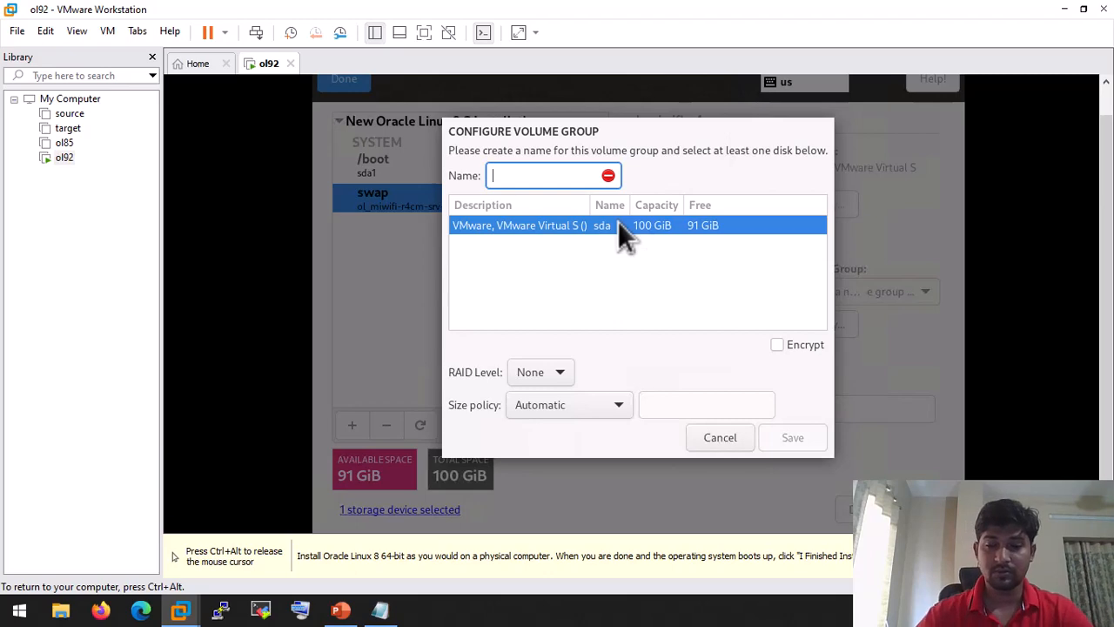
{"action": "type", "text": "ol"}
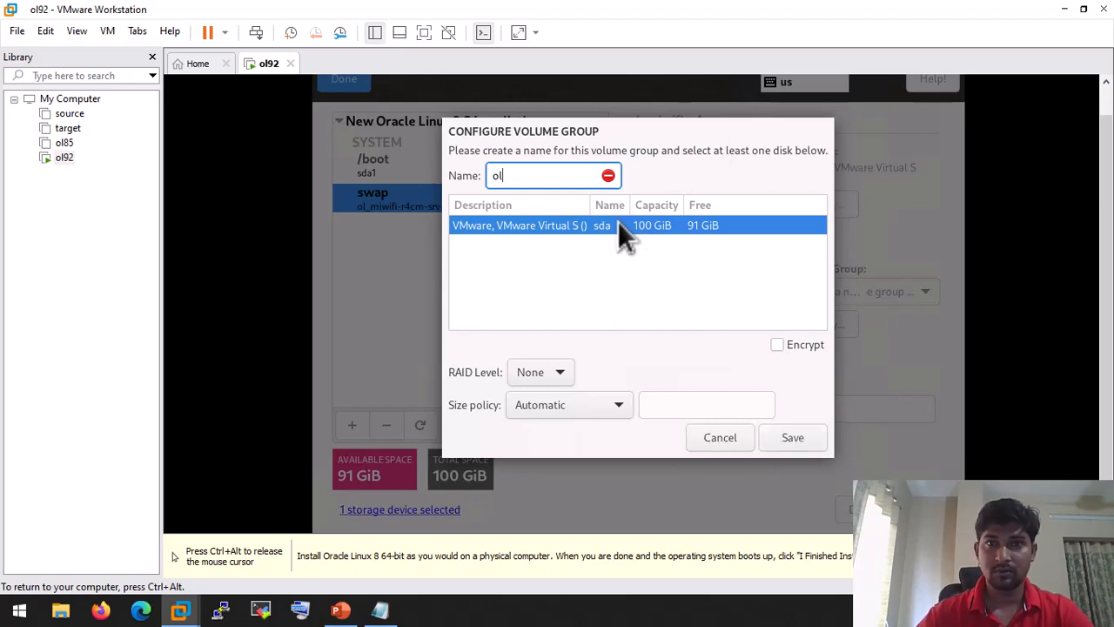
{"action": "left_click", "coordinate": [806, 439]}
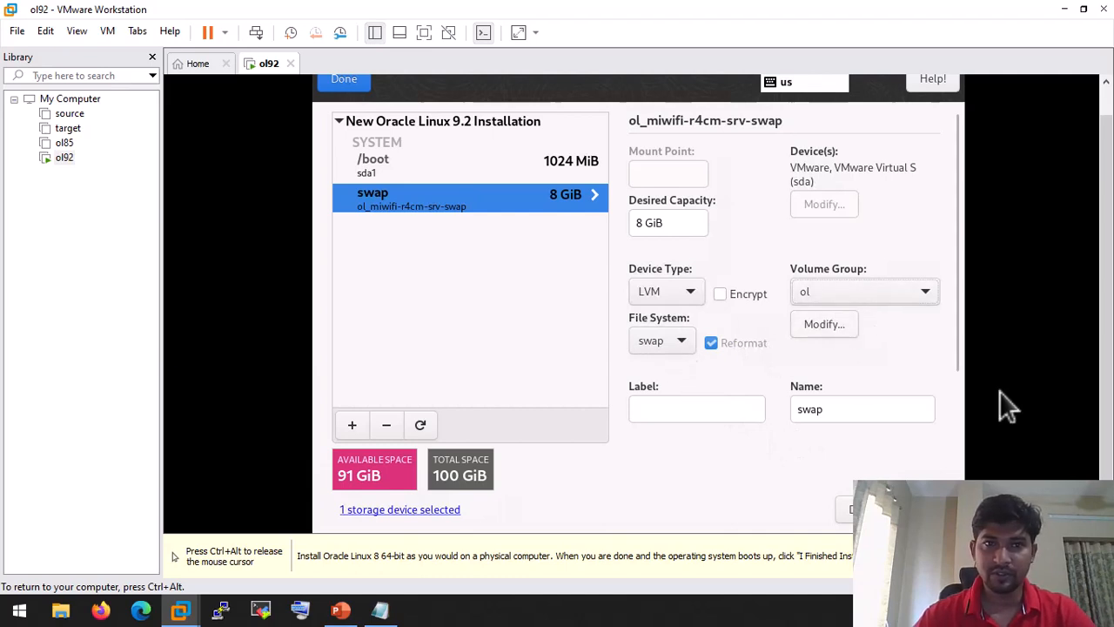
{"action": "left_click_drag", "start_coordinate": [951, 308], "coordinate": [952, 361]}
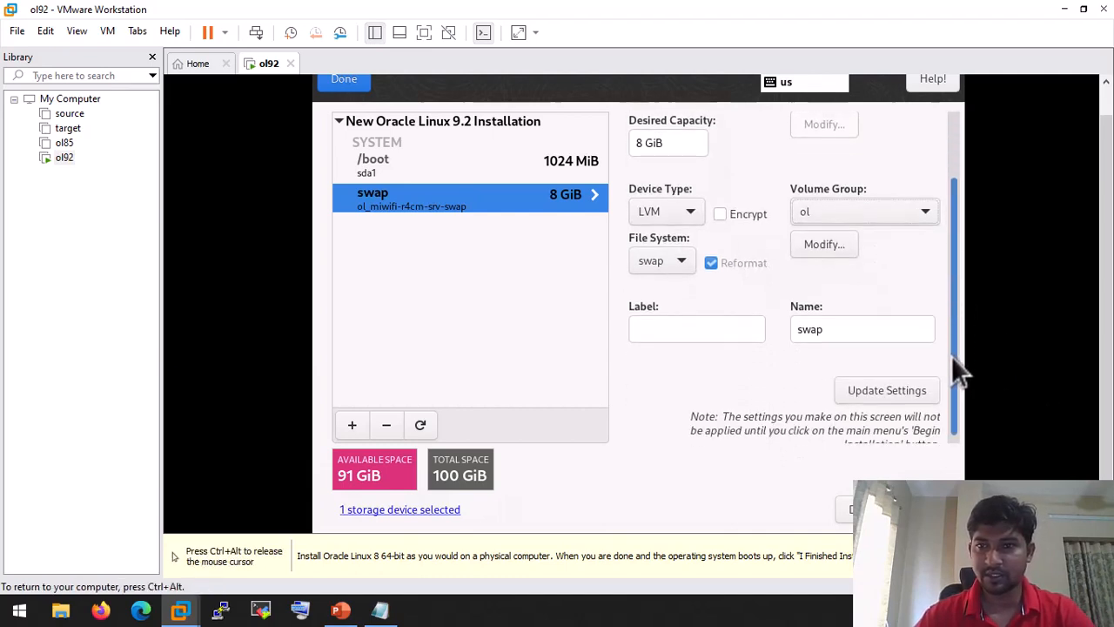
{"action": "left_click", "coordinate": [883, 390]}
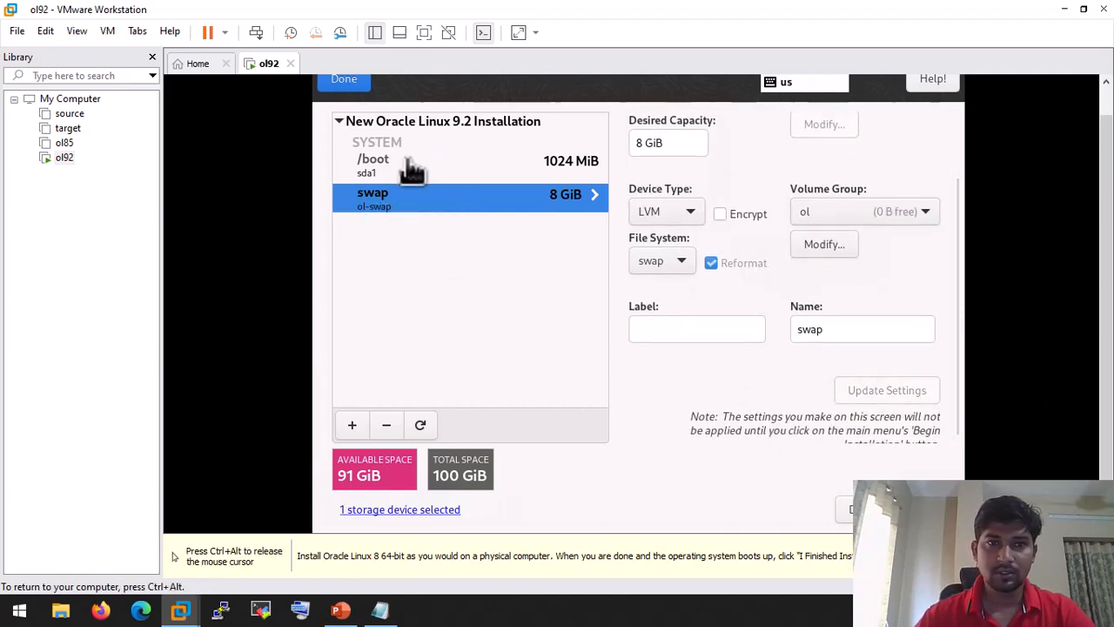
Step: Add a / root mount point using the remaining 91 GiB
{"action": "left_click", "coordinate": [353, 426]}
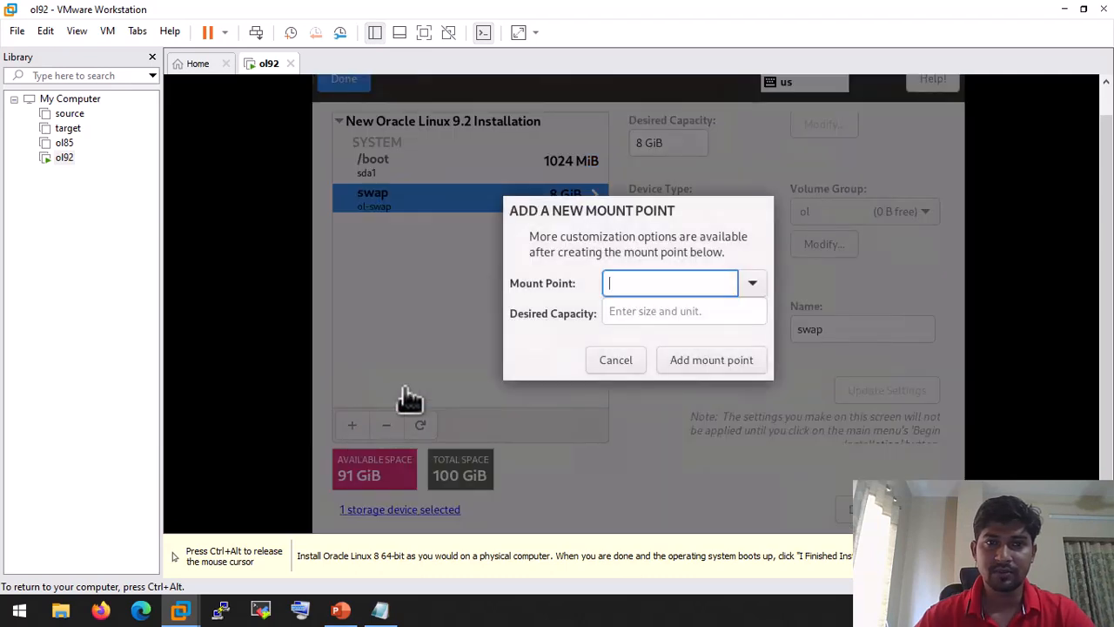
{"action": "left_click", "coordinate": [752, 285]}
{"action": "left_click", "coordinate": [654, 318]}
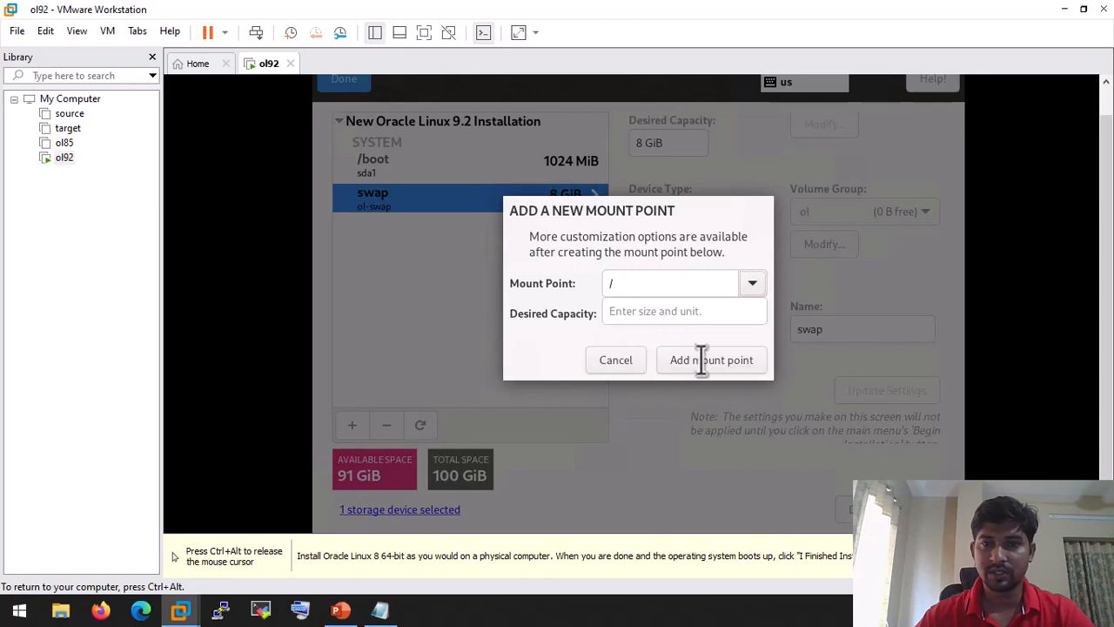
{"action": "left_click", "coordinate": [708, 360]}
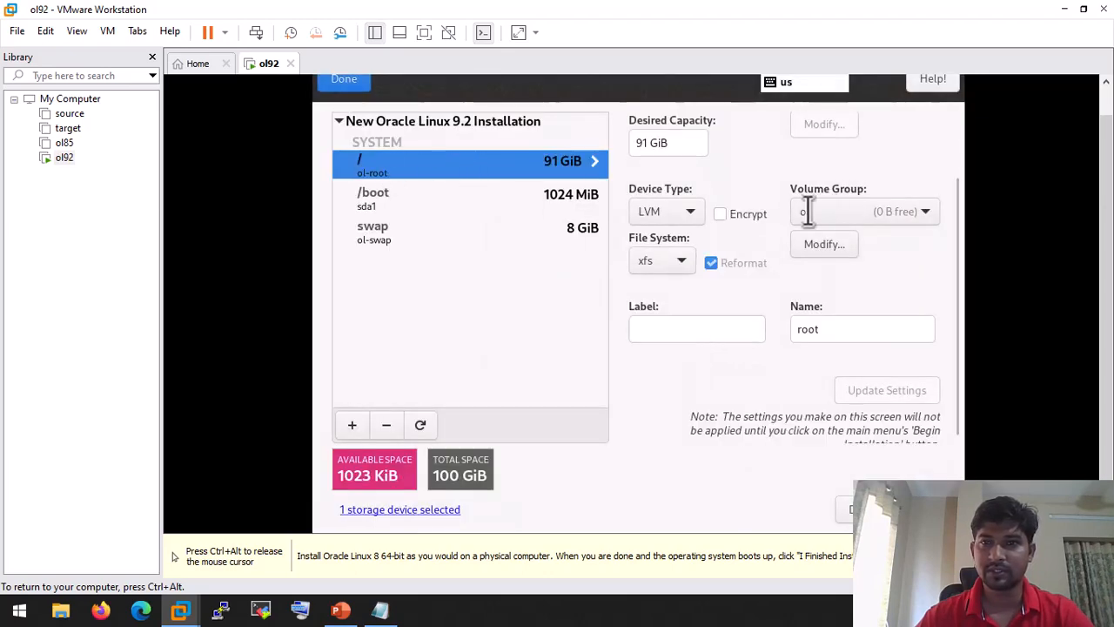
{"action": "key", "text": "ctrl+alt"}
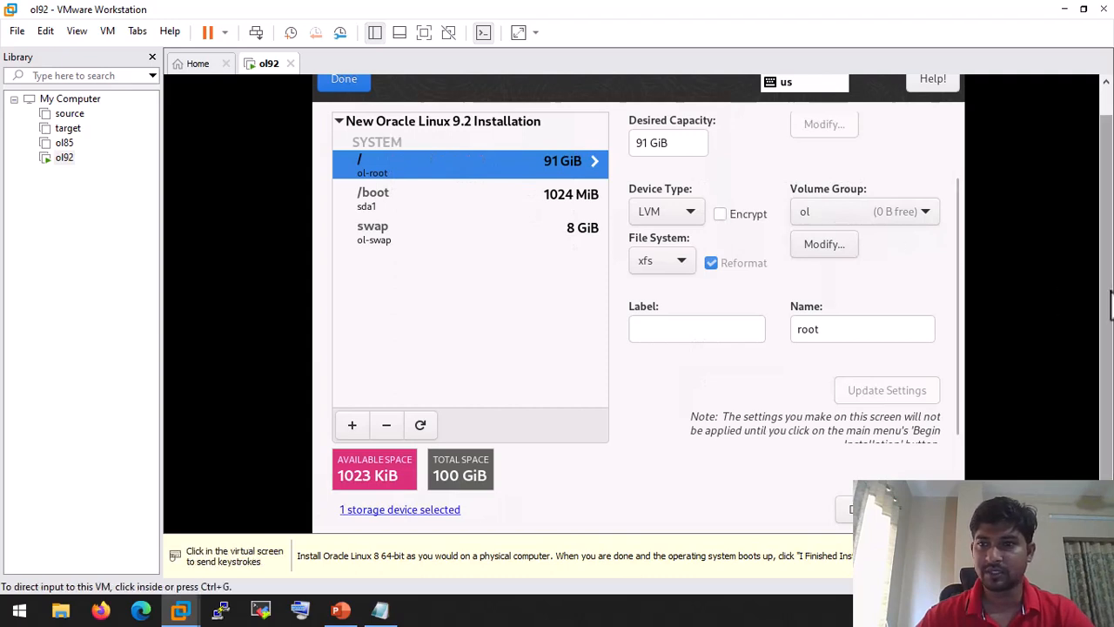
{"action": "scroll", "coordinate": [1107, 418], "scroll_direction": "up", "scroll_amount": 1}
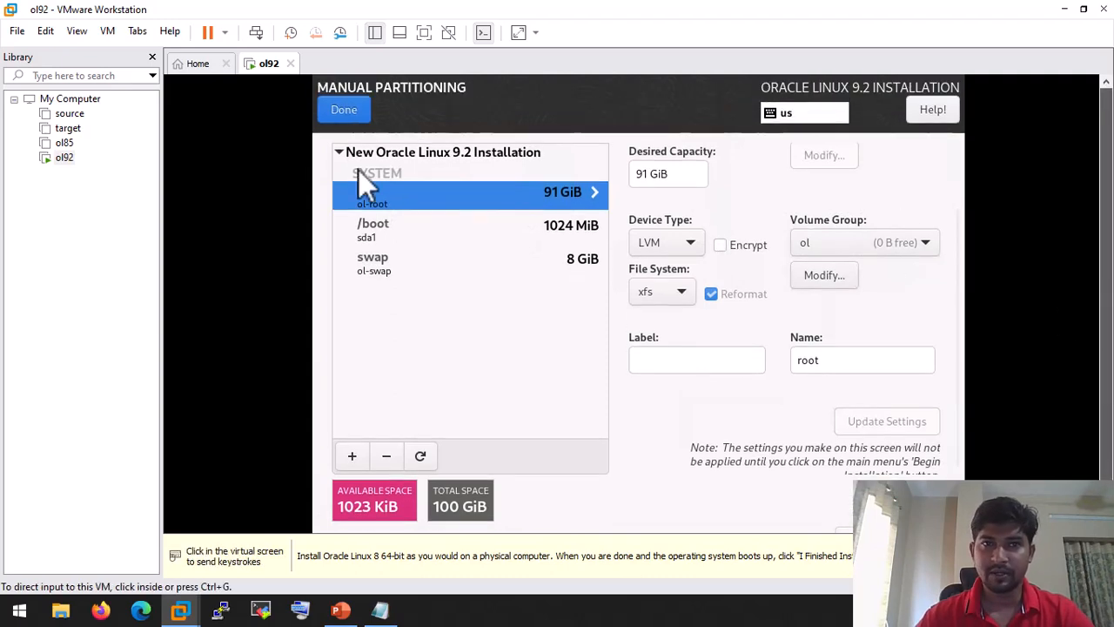
{"action": "left_click", "coordinate": [344, 112]}
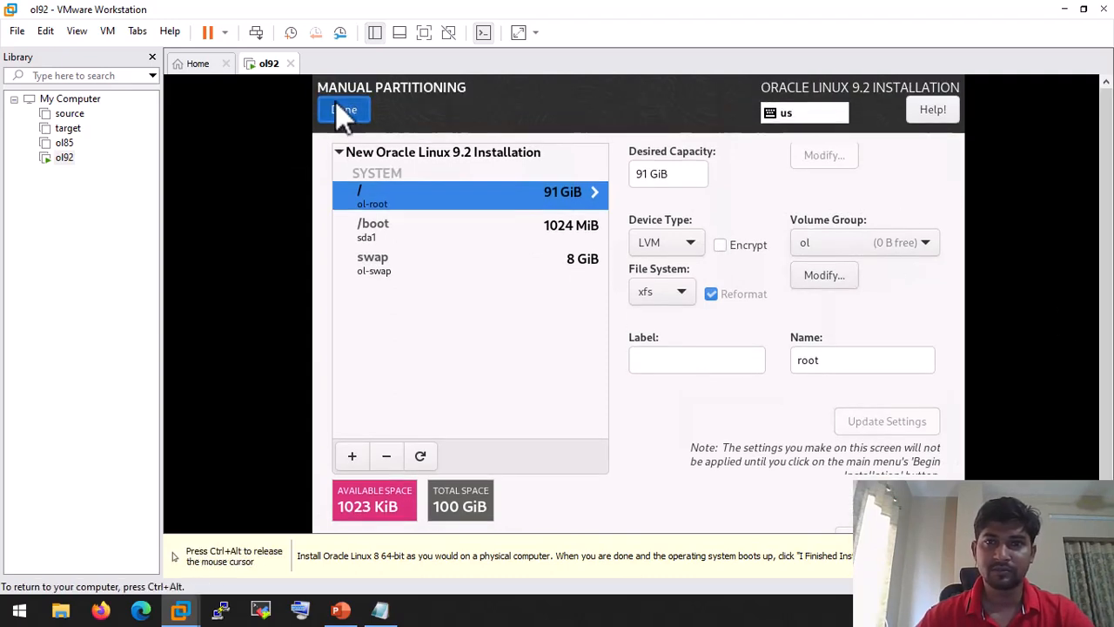
Step: Accept the partitioning summary of changes and keep Server with GUI as the software selection
{"action": "left_click", "coordinate": [337, 104]}
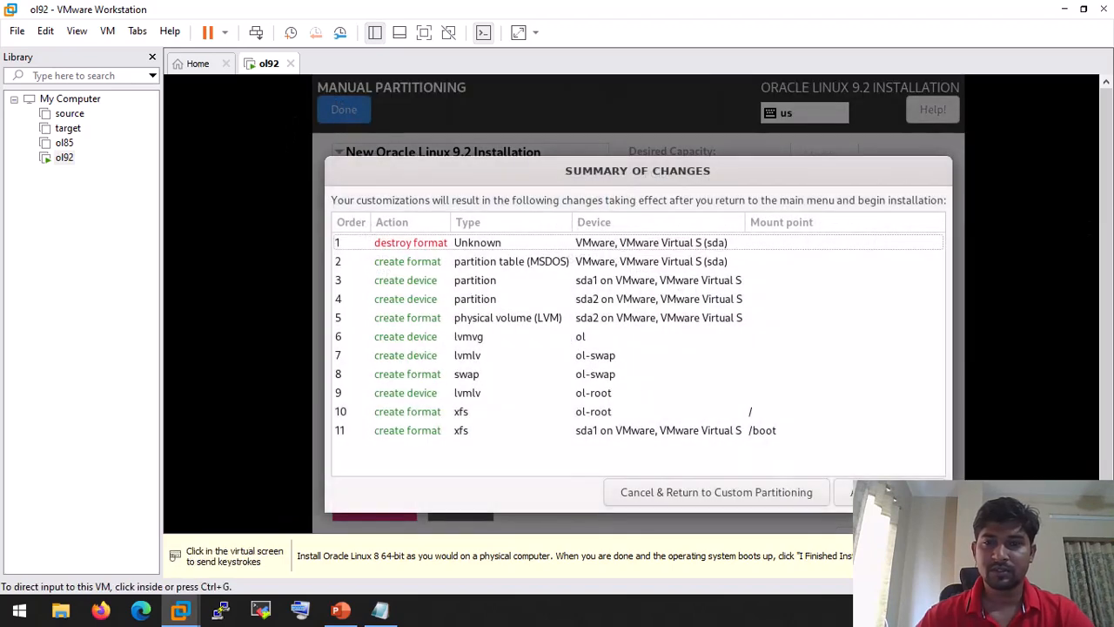
{"action": "left_click", "coordinate": [887, 492]}
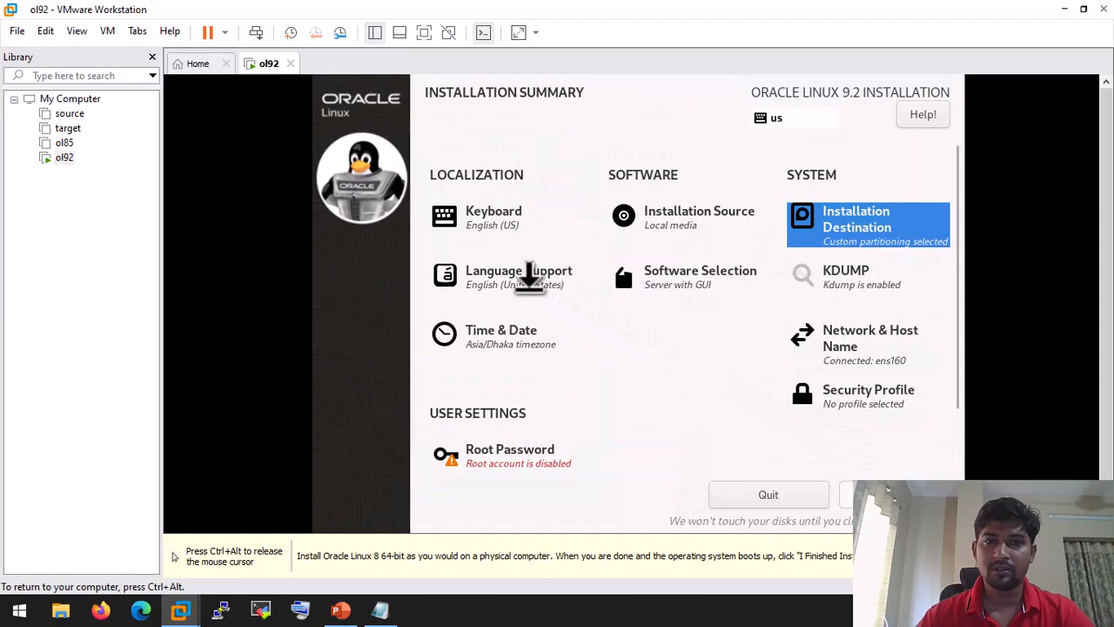
{"action": "left_click", "coordinate": [685, 273]}
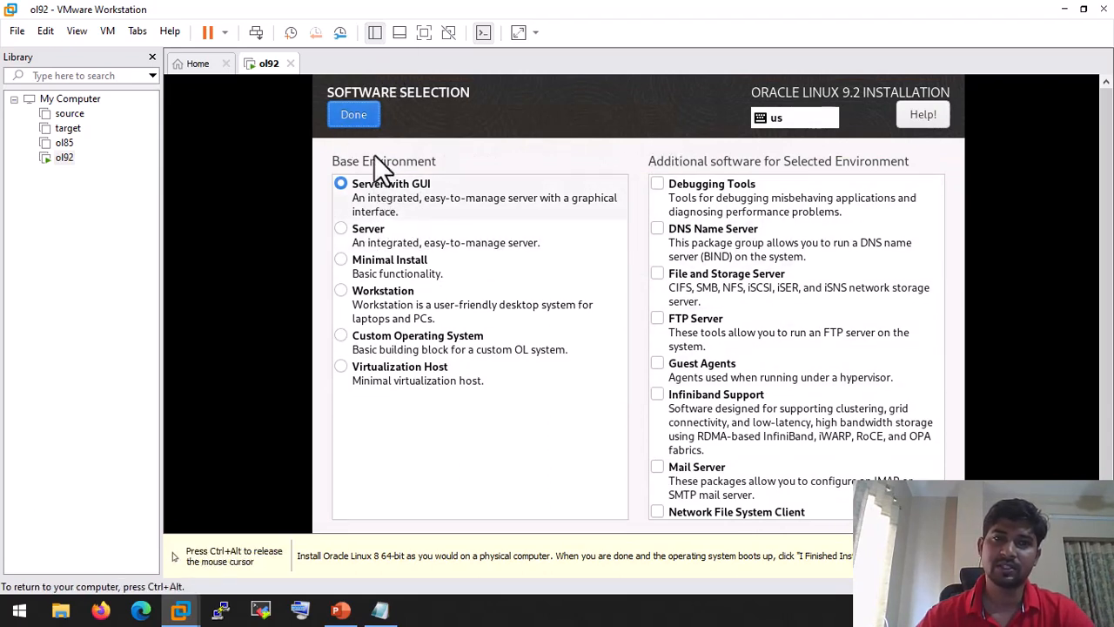
{"action": "left_click", "coordinate": [368, 113]}
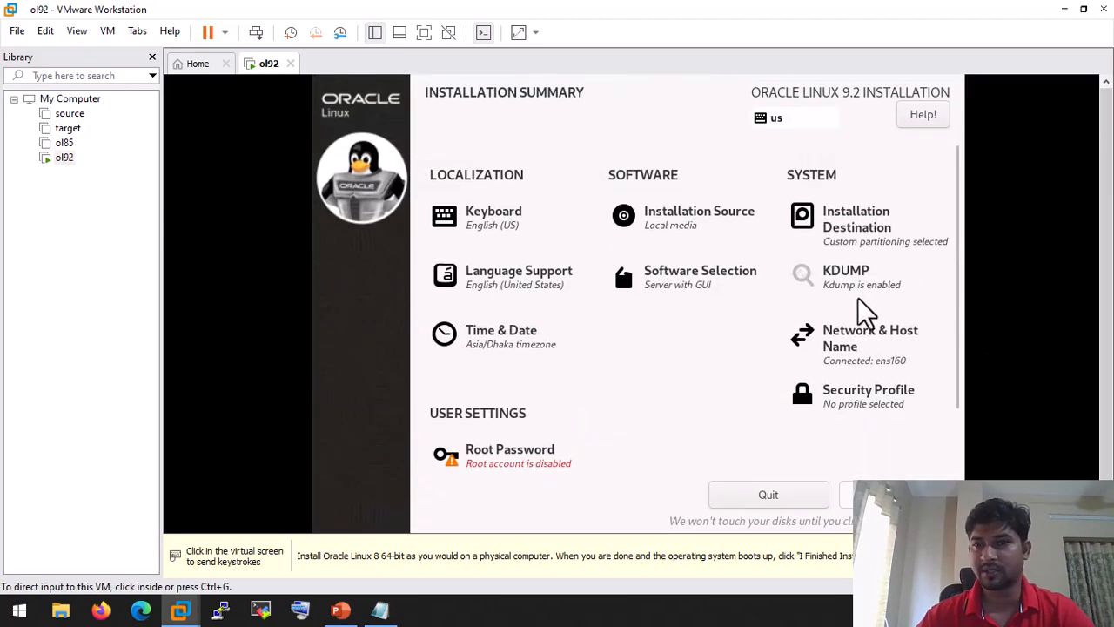
Step: Disable kdump, keep the Asia/Dhaka time zone, and bring up Network & Host Name
{"action": "left_click", "coordinate": [866, 289]}
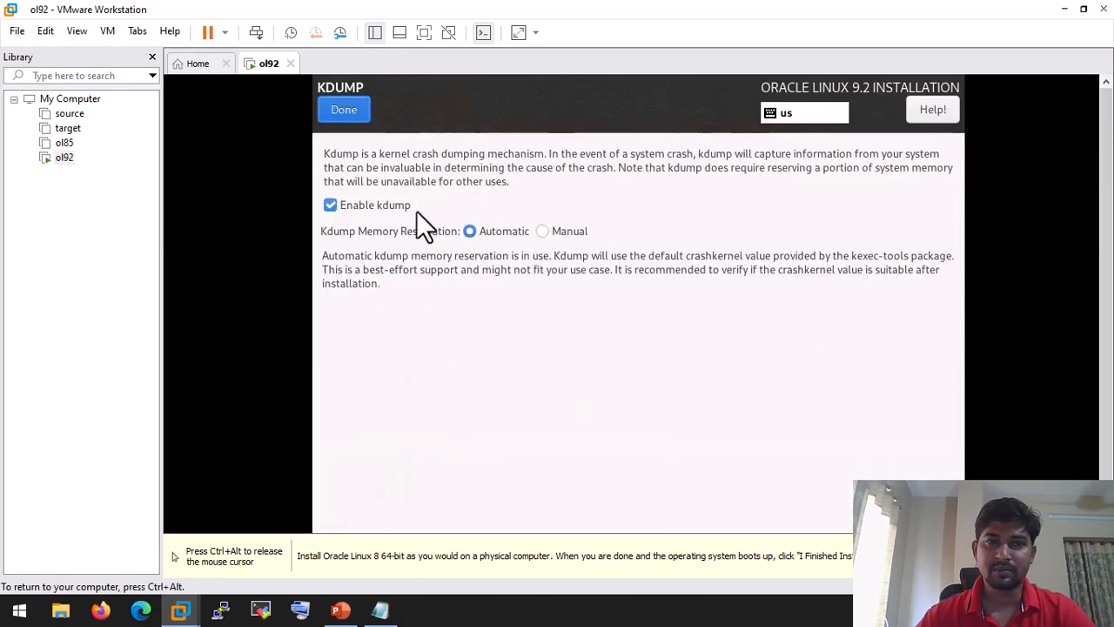
{"action": "left_click", "coordinate": [337, 208]}
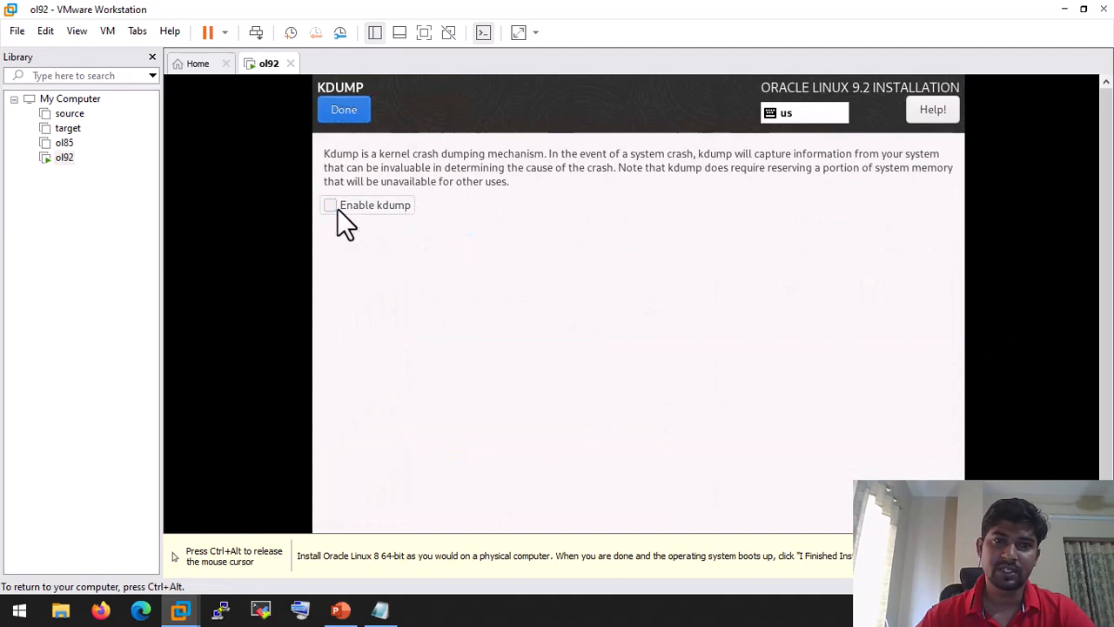
{"action": "left_click", "coordinate": [348, 111]}
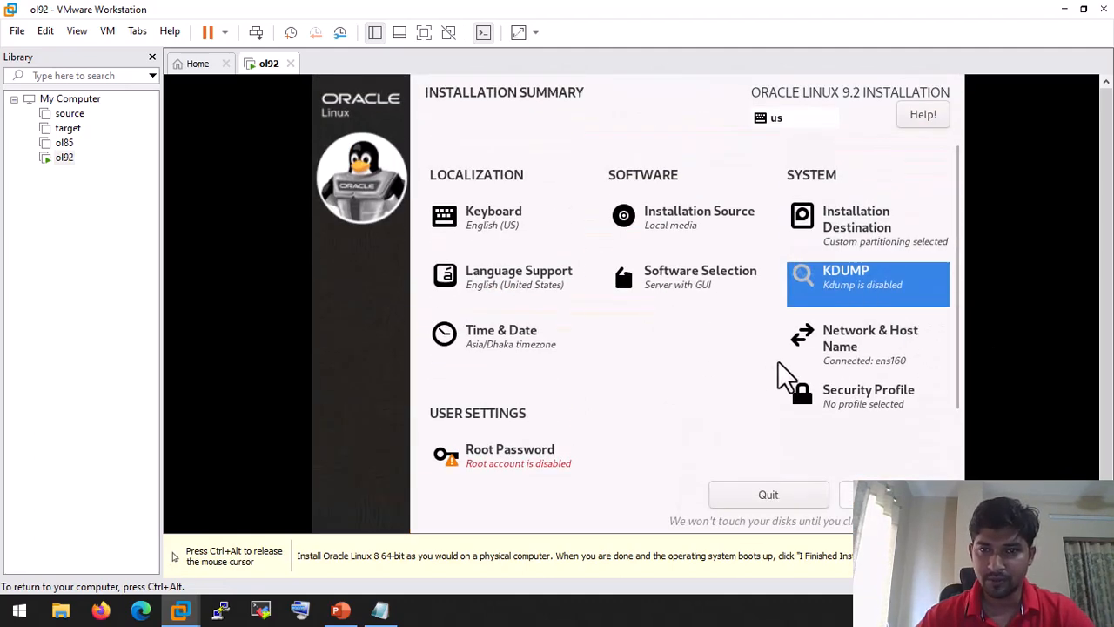
{"action": "left_click", "coordinate": [512, 348]}
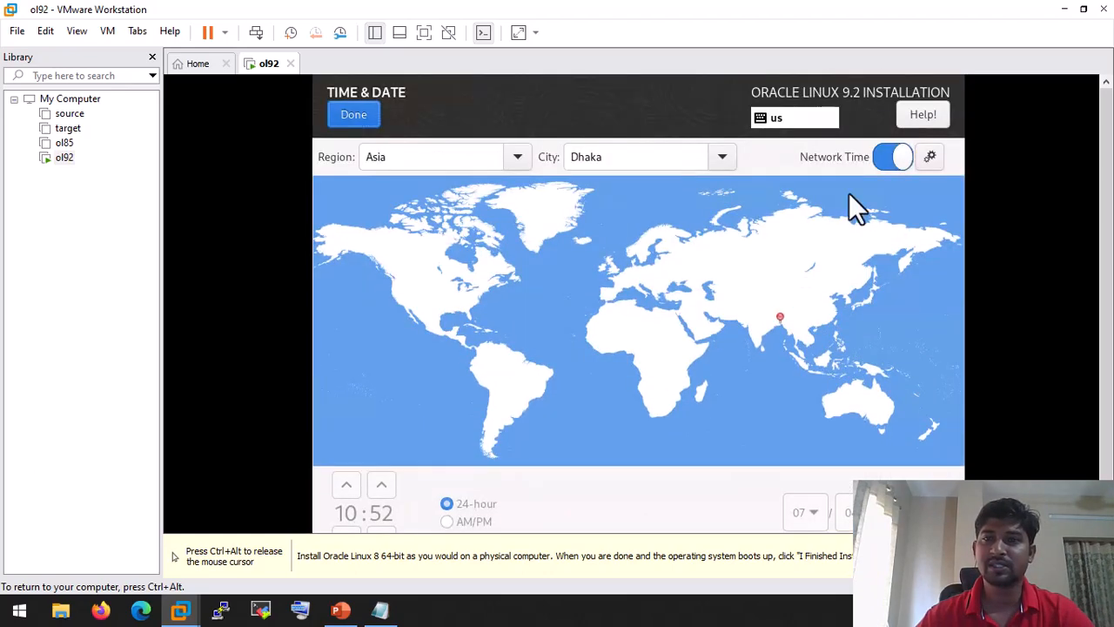
{"action": "left_click", "coordinate": [365, 114]}
{"action": "left_click", "coordinate": [844, 353]}
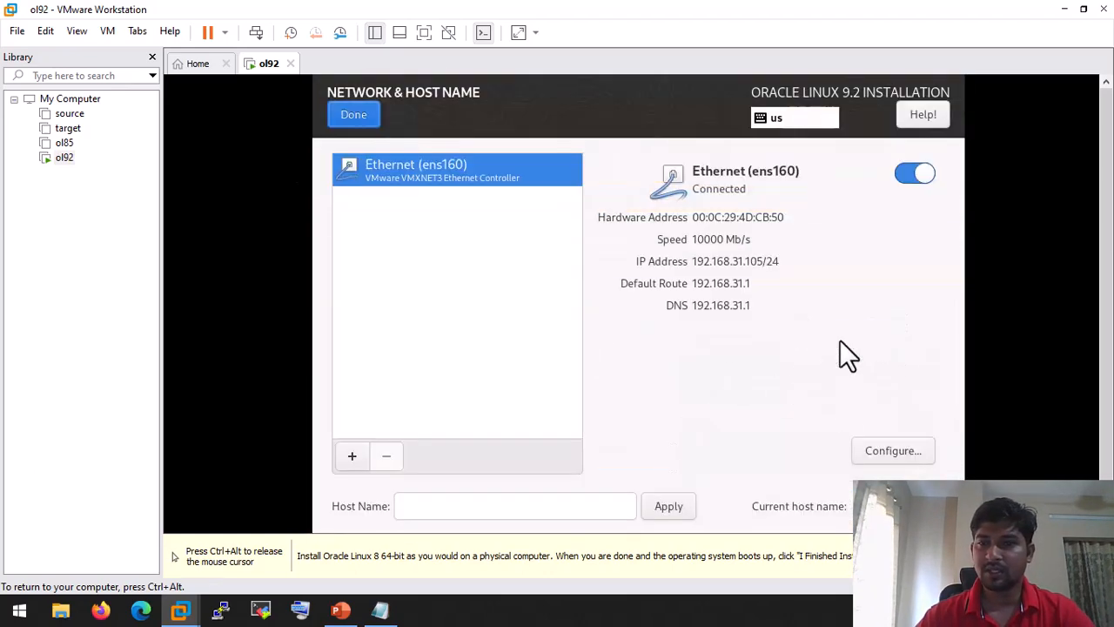
Step: Try setting ens160's IPv6 method to Disabled, review IPv4 and General, then close without saving
{"action": "left_click", "coordinate": [893, 450]}
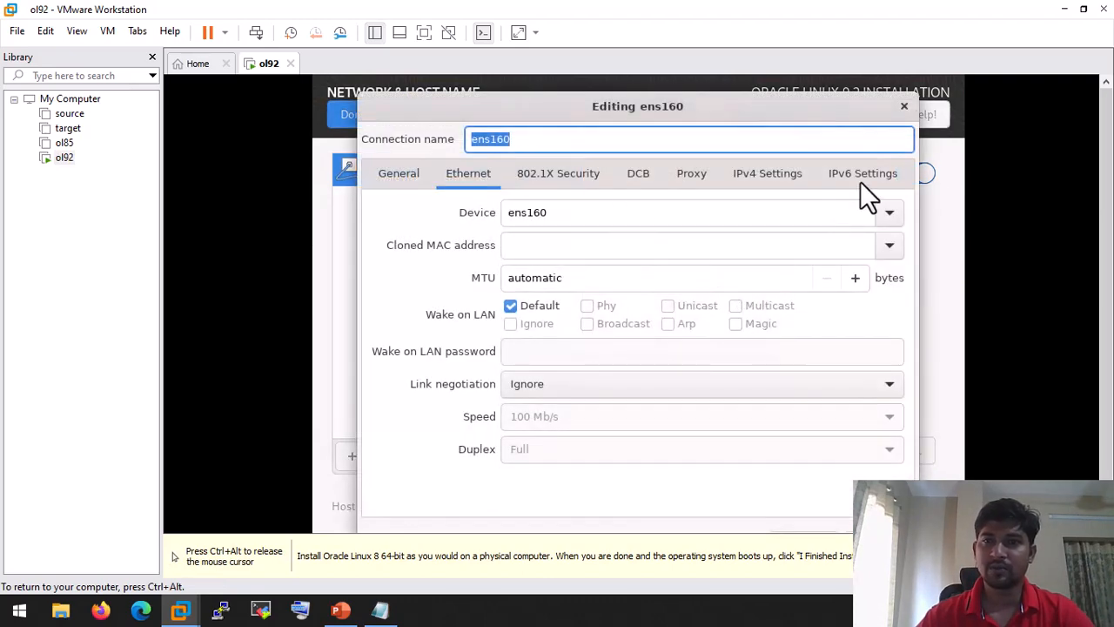
{"action": "left_click", "coordinate": [860, 179]}
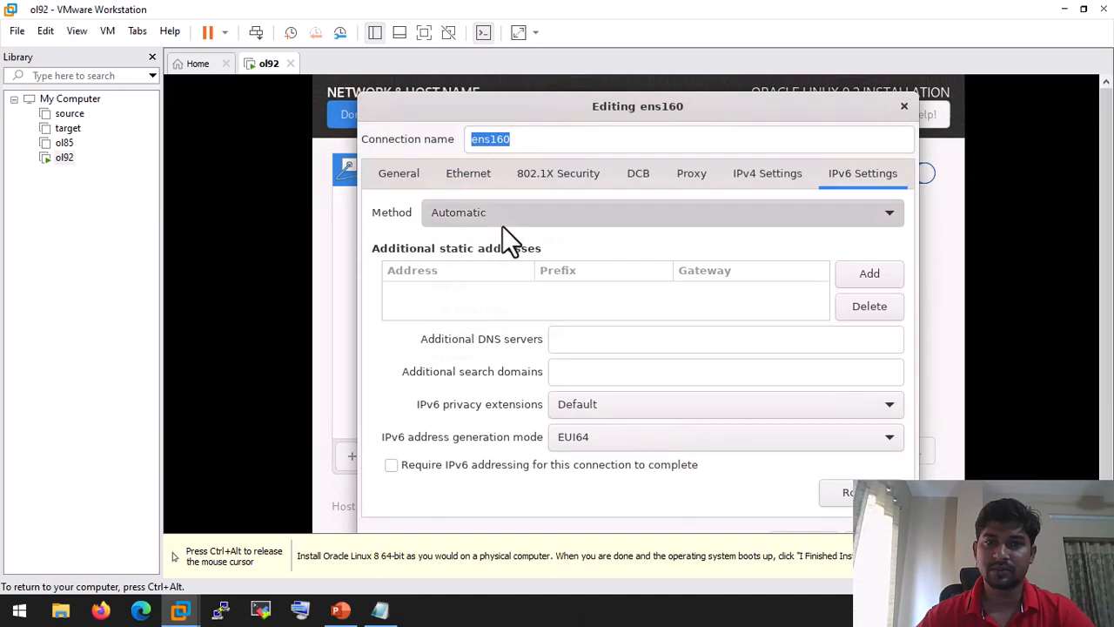
{"action": "left_click", "coordinate": [502, 219]}
{"action": "left_click", "coordinate": [472, 357]}
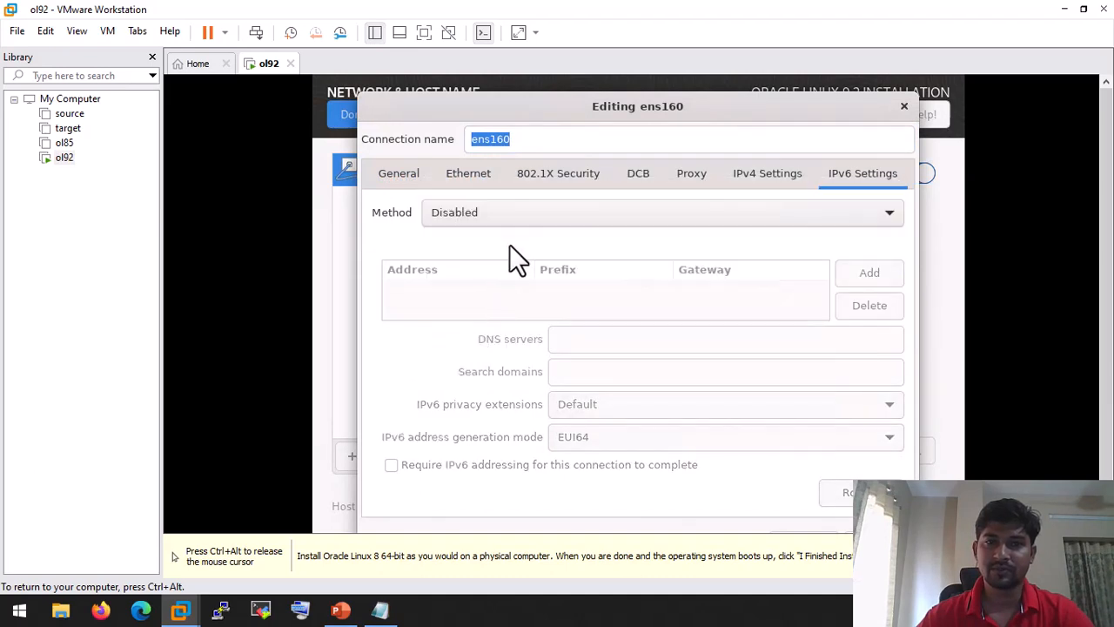
{"action": "left_click", "coordinate": [770, 184]}
{"action": "left_click", "coordinate": [383, 172]}
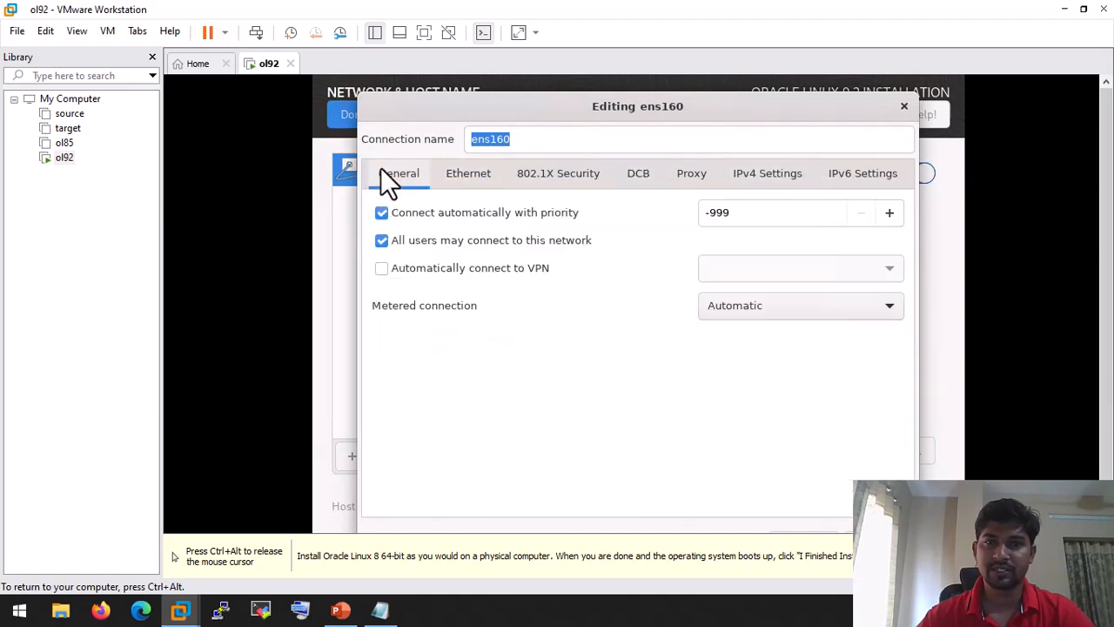
{"action": "left_click", "coordinate": [905, 107]}
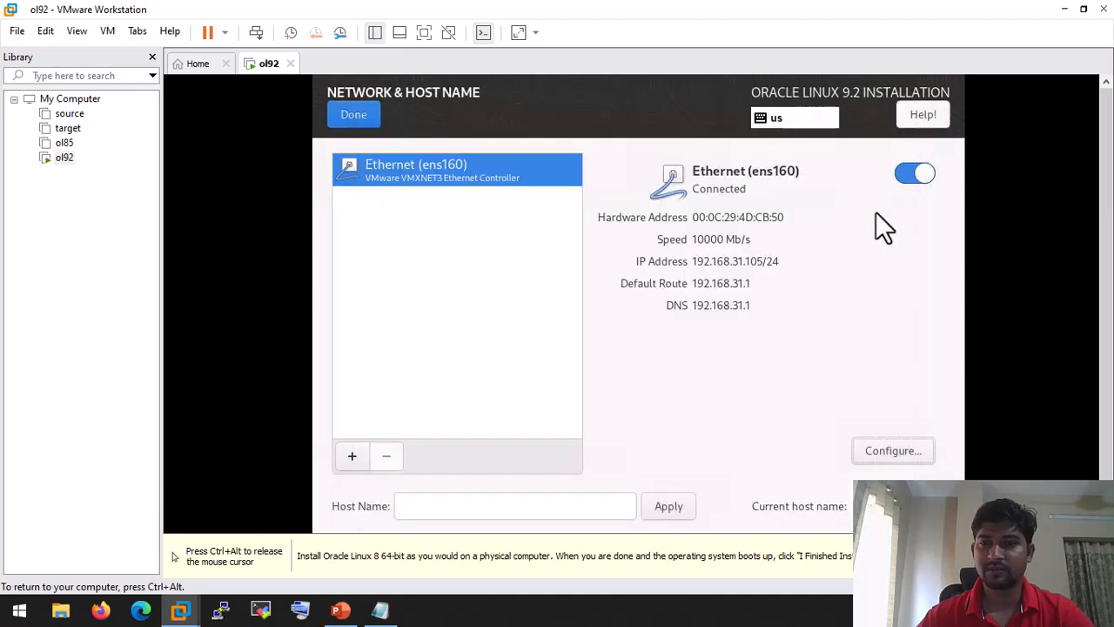
Step: Set ens160's IPv6 method to Disabled and save, then toggle Ethernet off and back on
{"action": "left_click", "coordinate": [914, 448]}
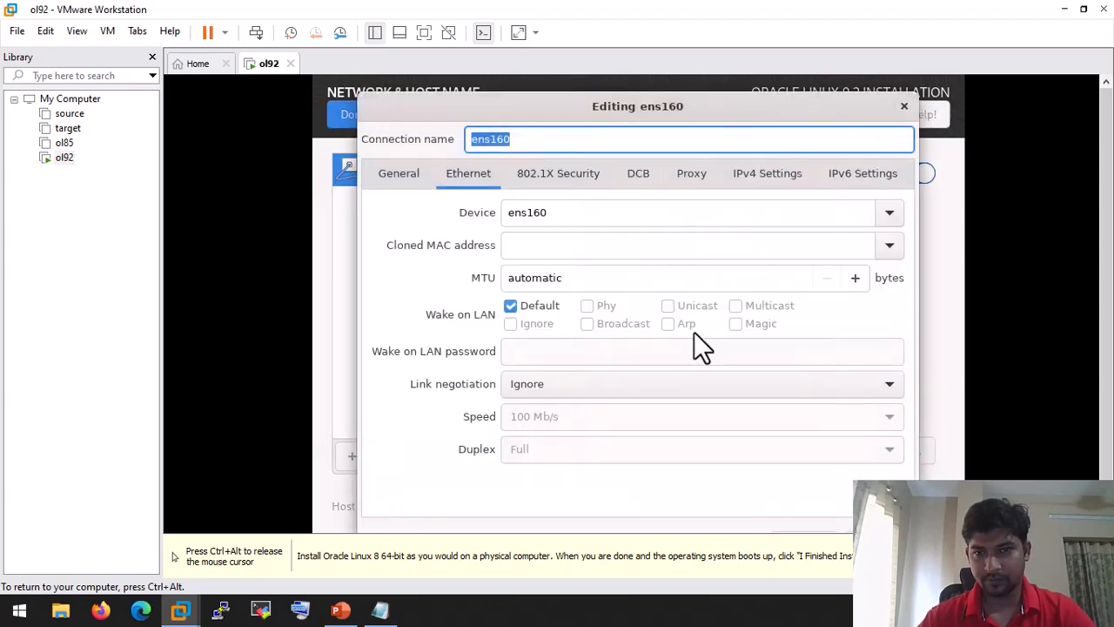
{"action": "left_click", "coordinate": [839, 181]}
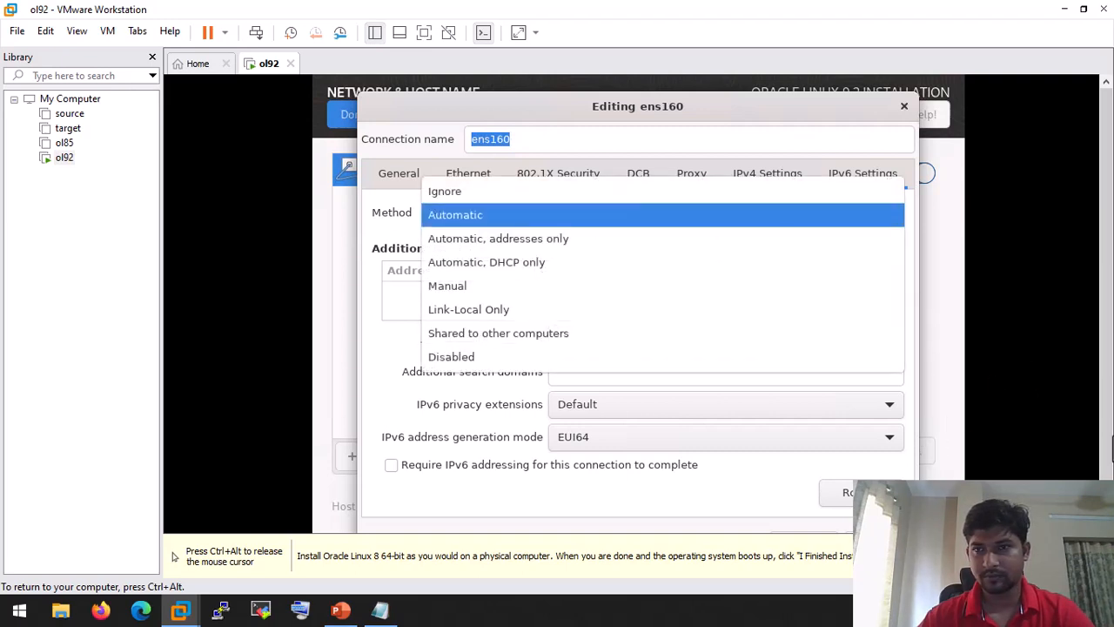
{"action": "left_click_drag", "start_coordinate": [1107, 409], "coordinate": [1107, 438]}
{"action": "left_click", "coordinate": [689, 265]}
{"action": "left_click", "coordinate": [681, 188]}
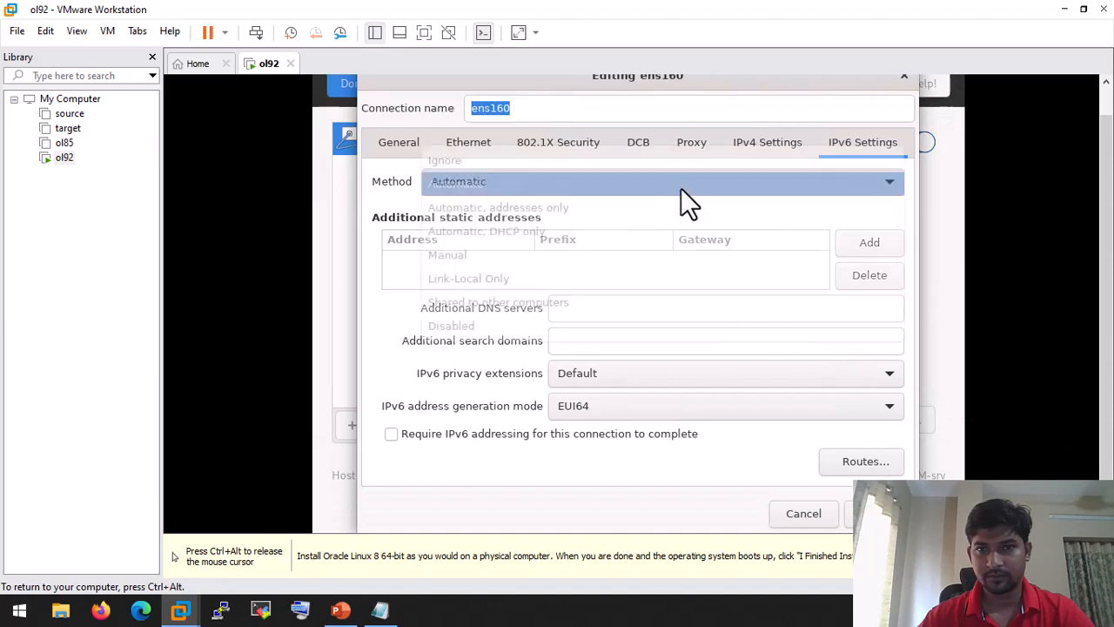
{"action": "left_click", "coordinate": [519, 328]}
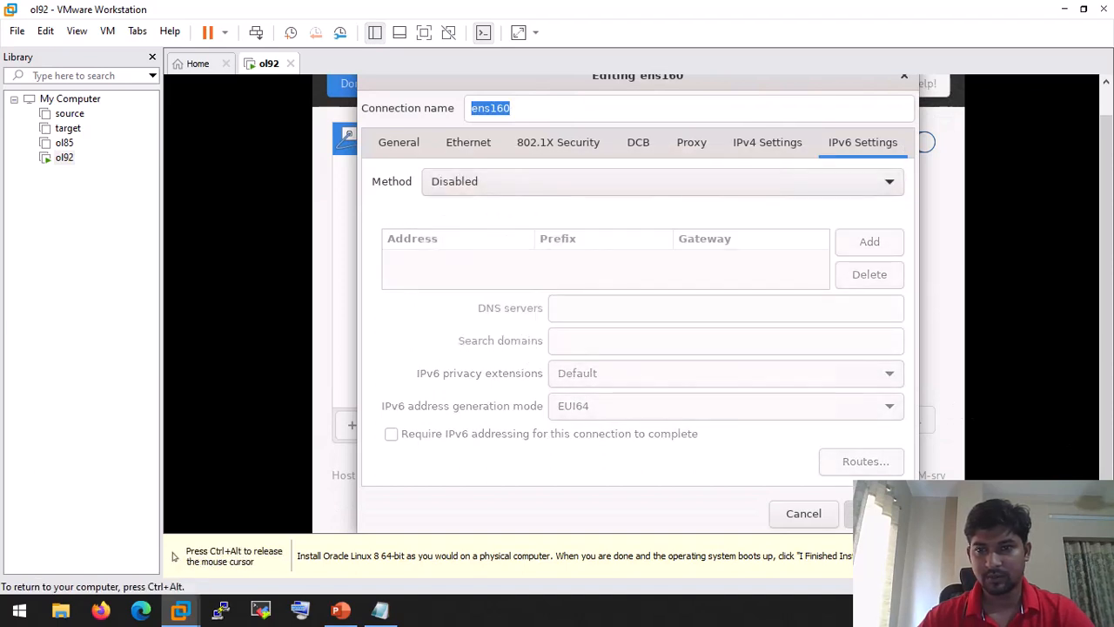
{"action": "left_click", "coordinate": [875, 514]}
{"action": "left_click", "coordinate": [909, 139]}
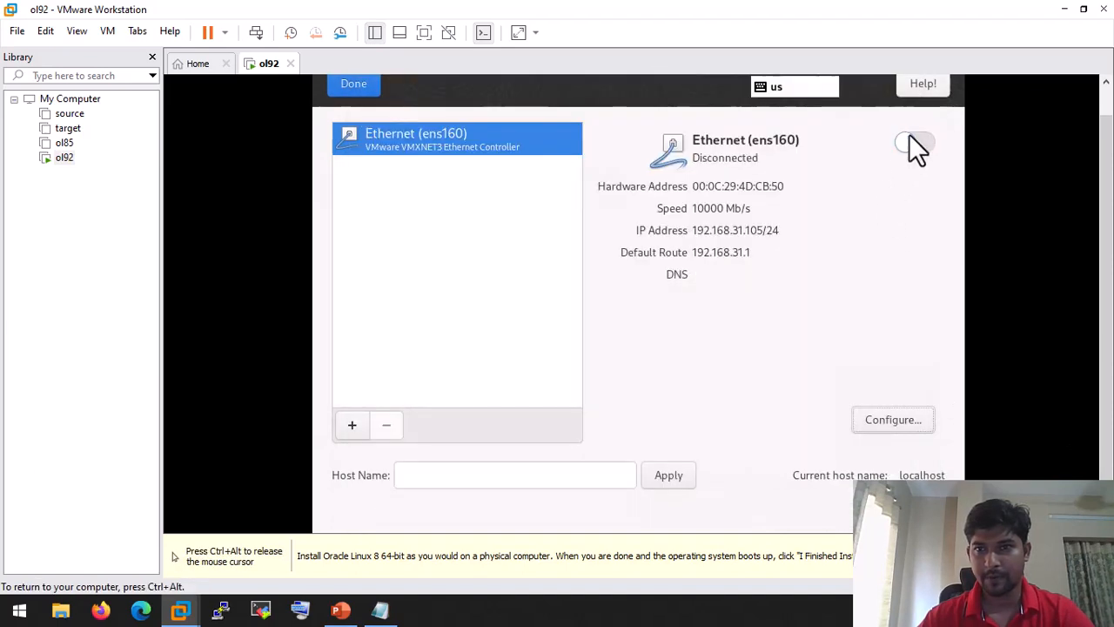
{"action": "left_click", "coordinate": [915, 139]}
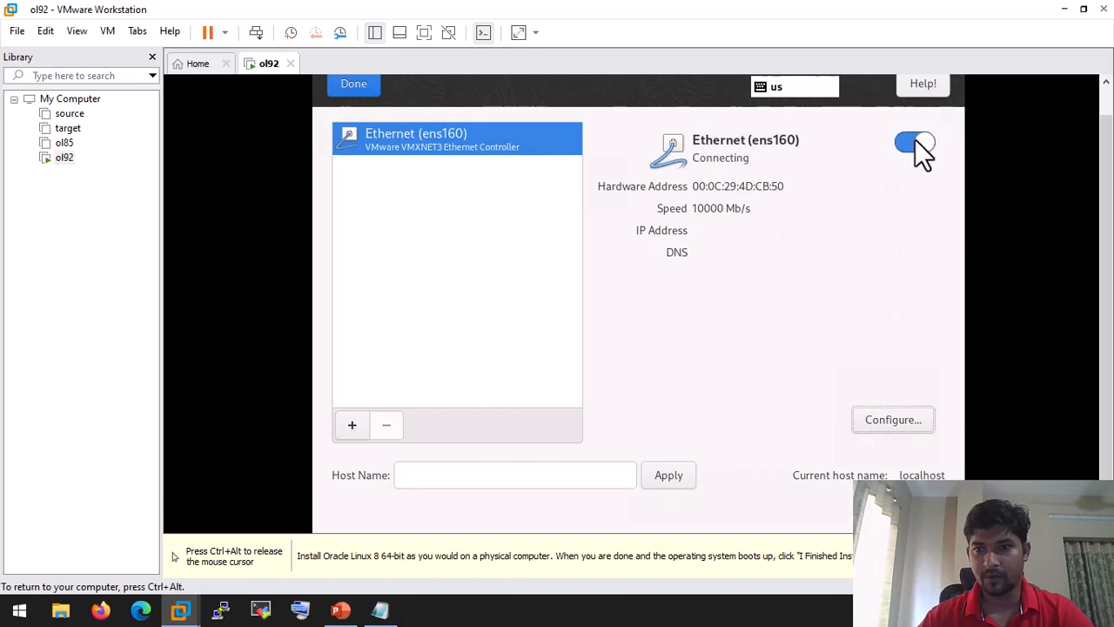
Step: Apply the host name ol92 and switch Ethernet ens160 off
{"action": "left_click", "coordinate": [544, 474]}
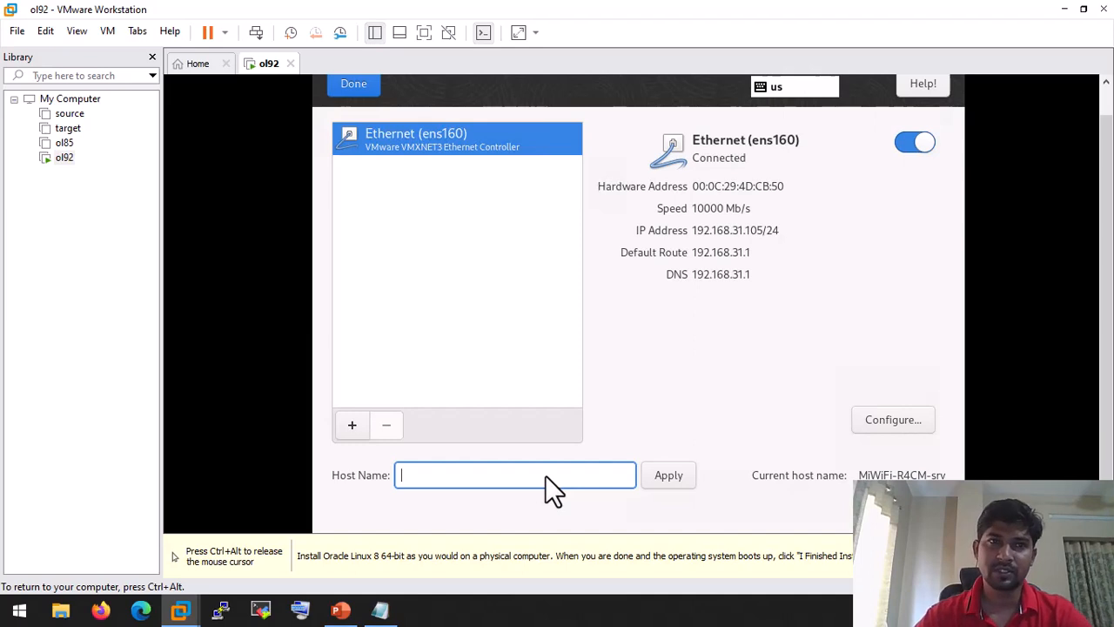
{"action": "type", "text": "ol"}
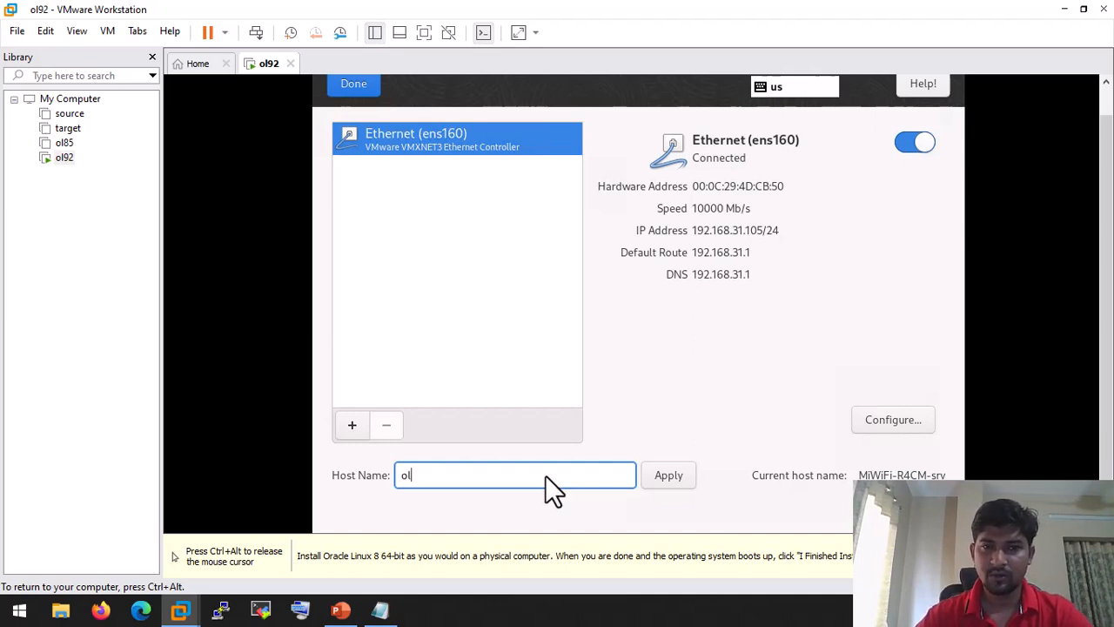
{"action": "type", "text": "92"}
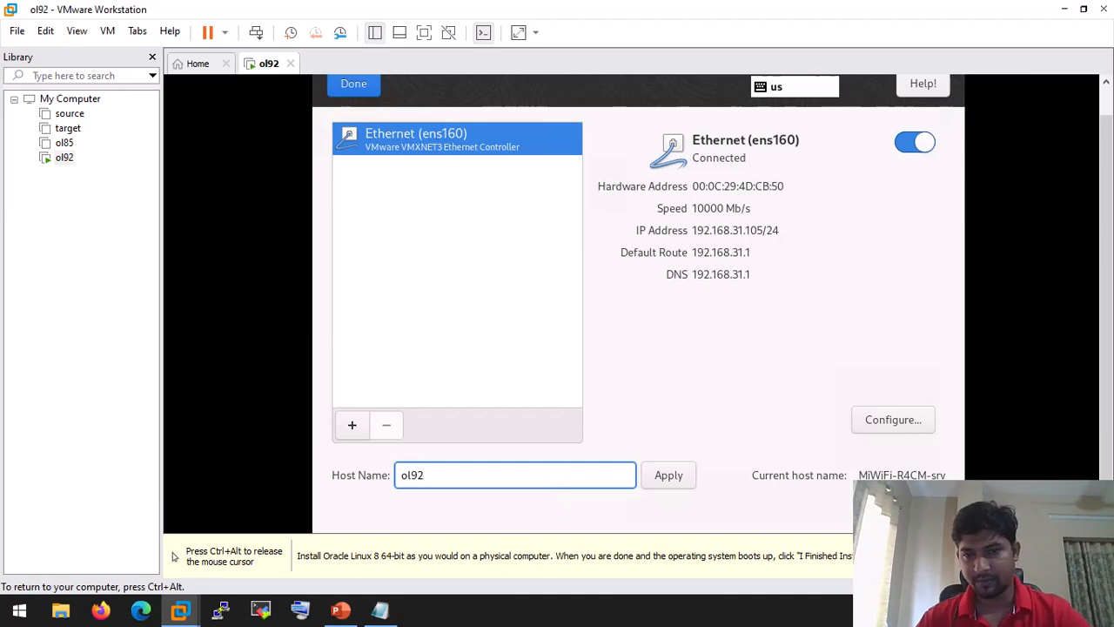
{"action": "left_click", "coordinate": [668, 475]}
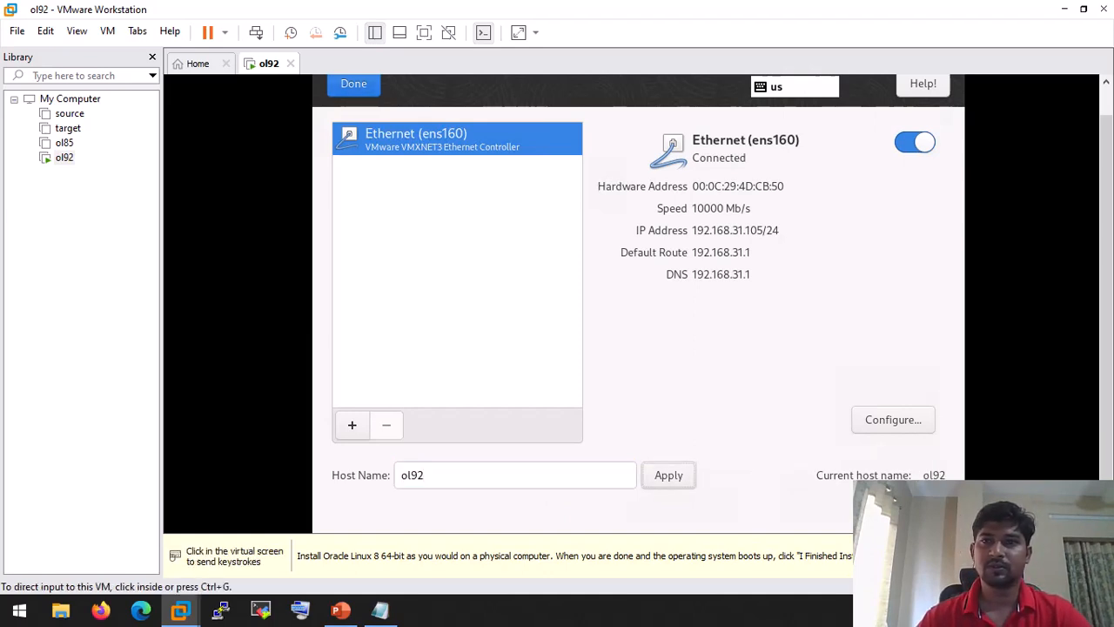
{"action": "left_click", "coordinate": [915, 142]}
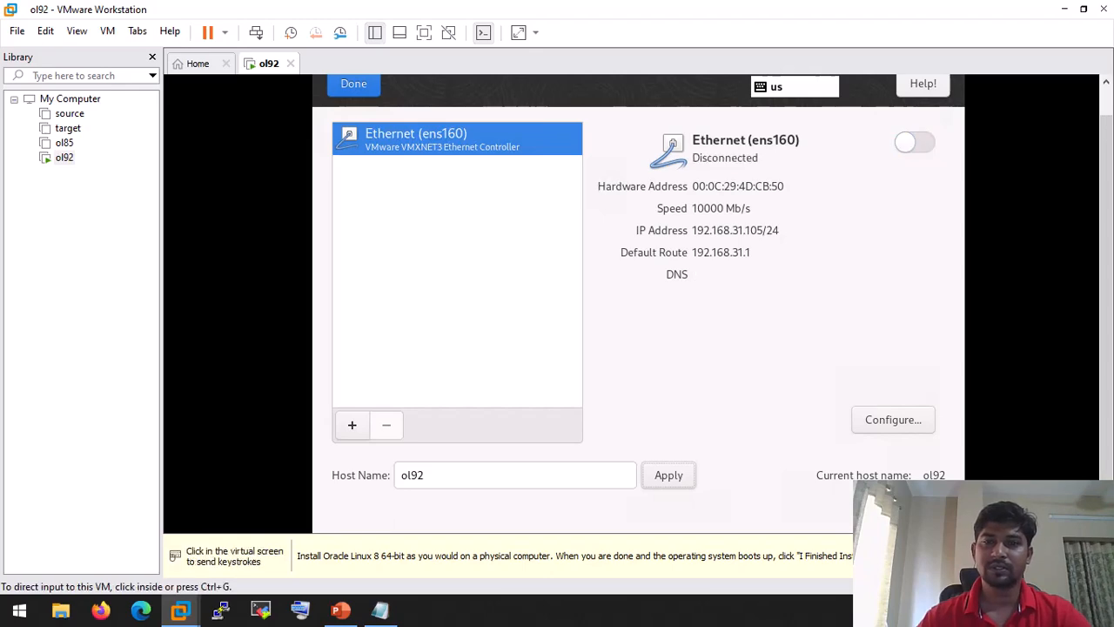
Step: Turn off Apply security policy in the Security Profile and return to the summary
{"action": "left_click", "coordinate": [355, 84]}
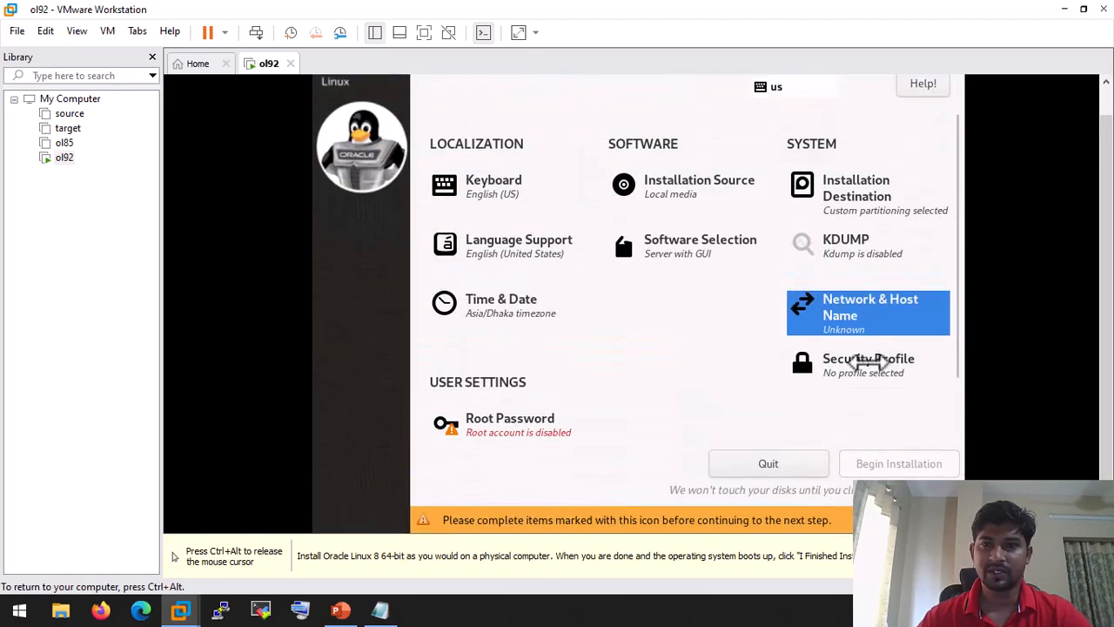
{"action": "left_click", "coordinate": [867, 359]}
{"action": "left_click", "coordinate": [565, 121]}
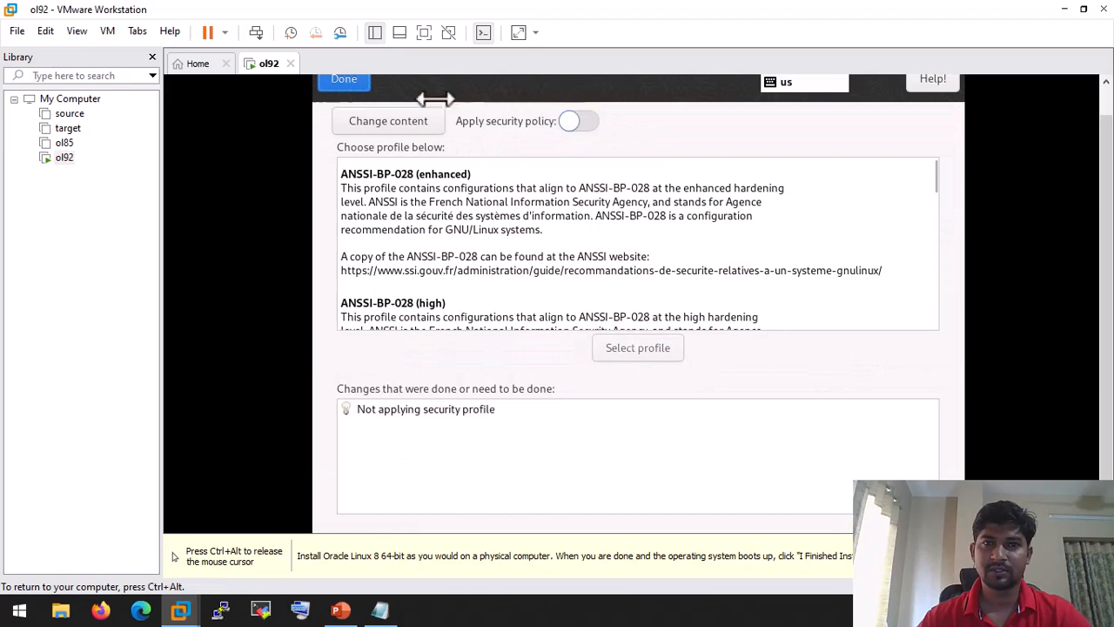
{"action": "left_click", "coordinate": [346, 80]}
Step: Set and confirm the root password with root SSH login allowed, accepting the short password
{"action": "left_click", "coordinate": [560, 439]}
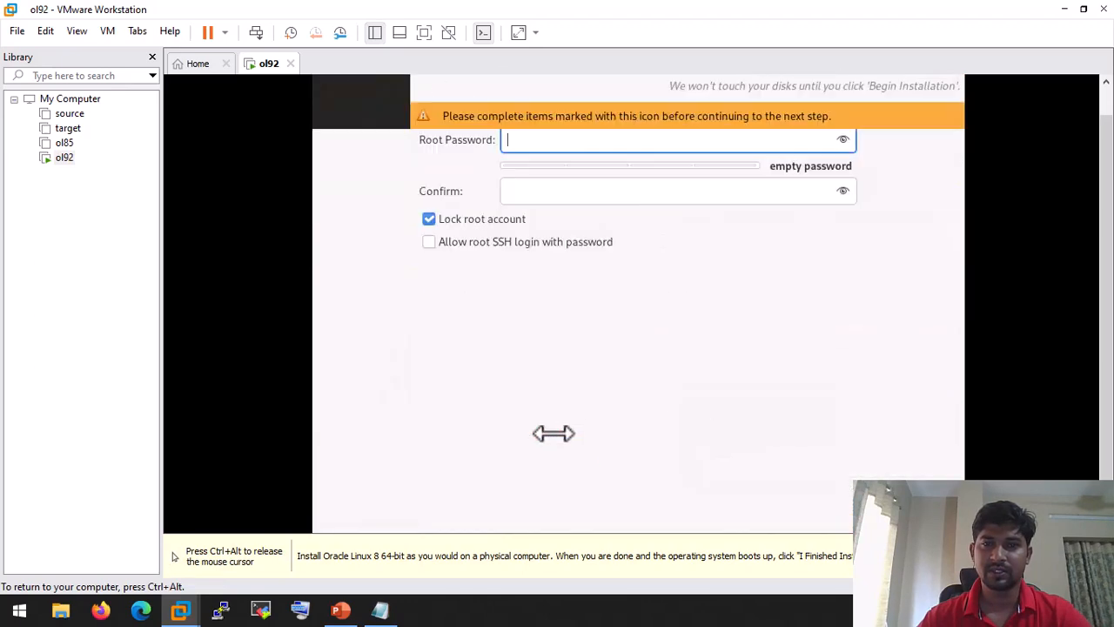
{"action": "type", "text": "root"}
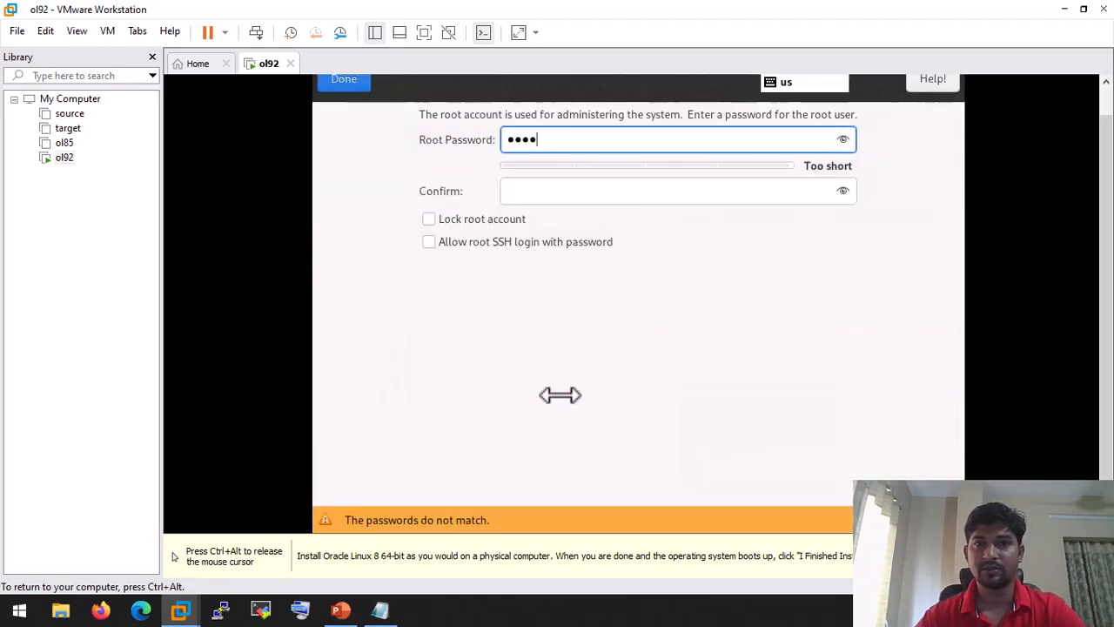
{"action": "left_click", "coordinate": [551, 183]}
{"action": "type", "text": "r"}
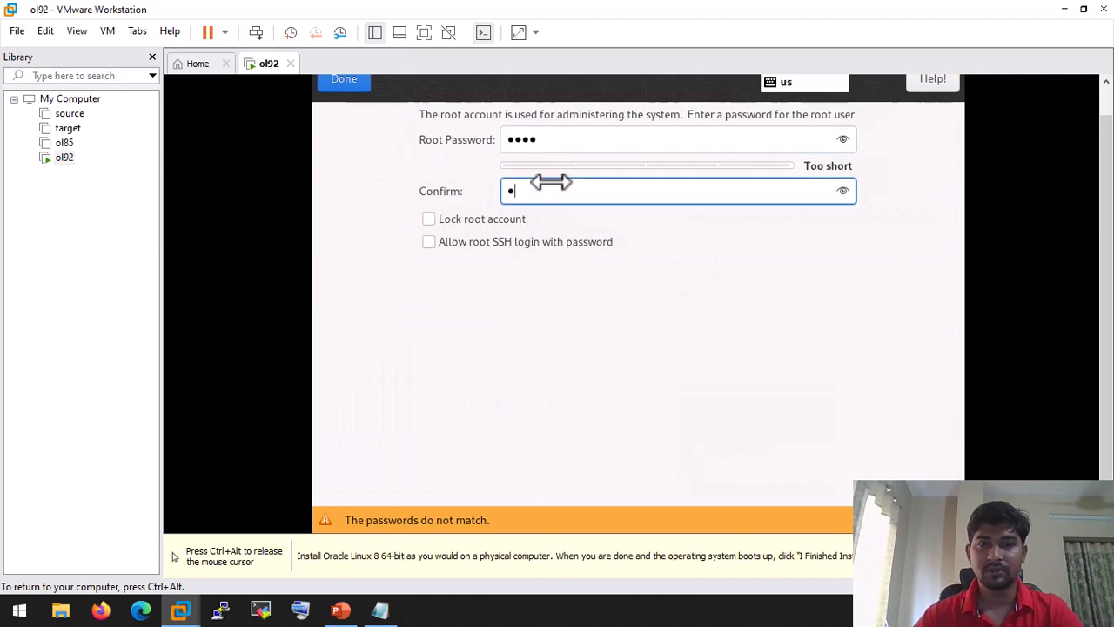
{"action": "type", "text": "oot"}
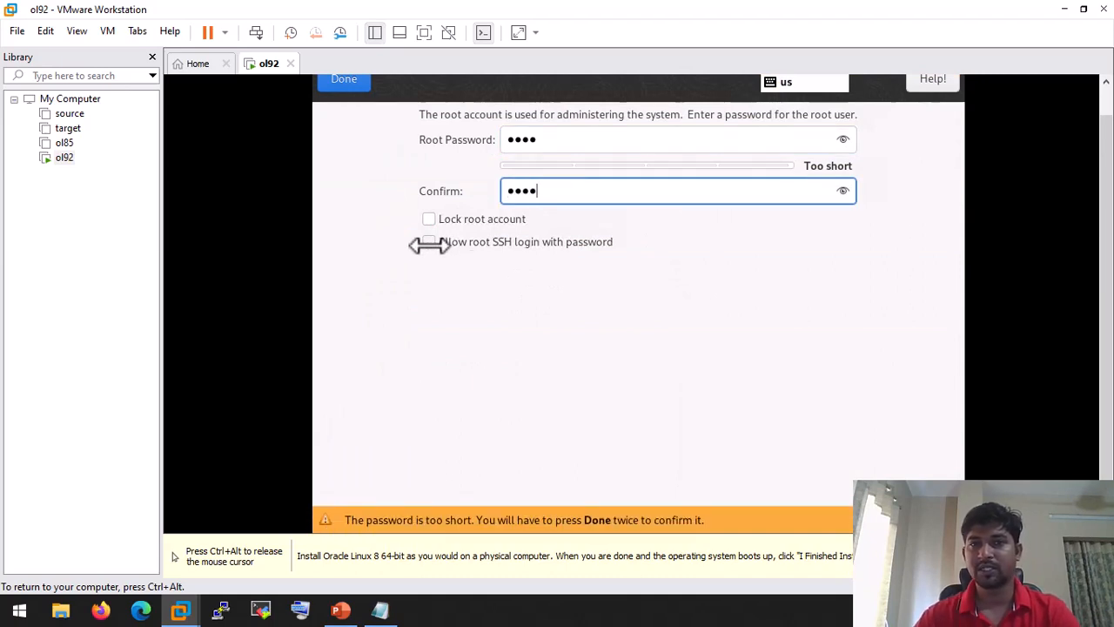
{"action": "left_click", "coordinate": [428, 242]}
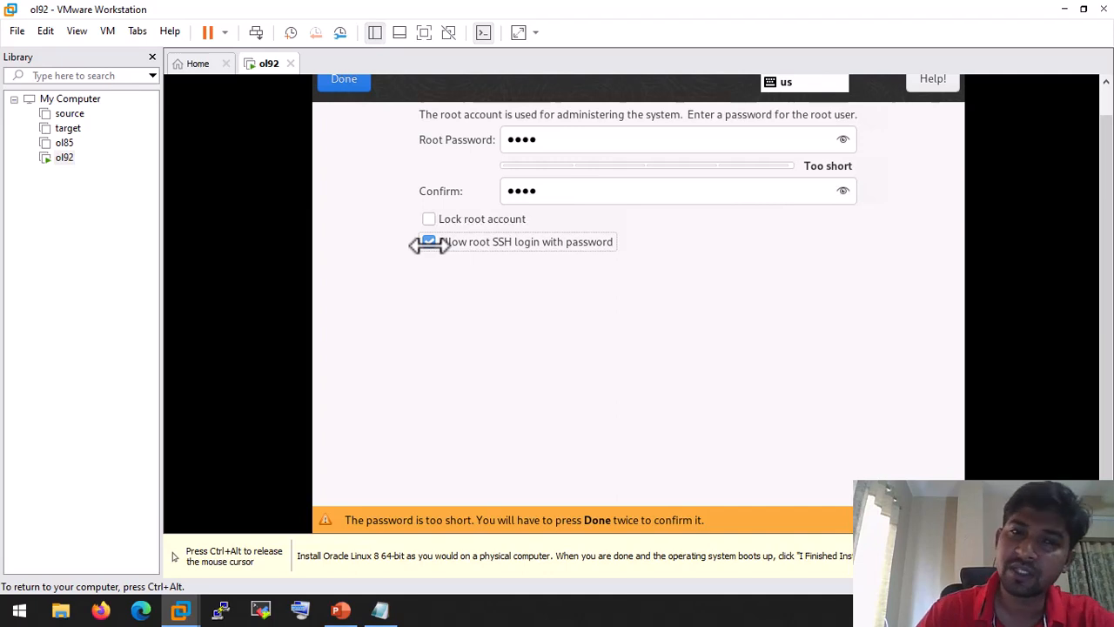
{"action": "left_click", "coordinate": [357, 82]}
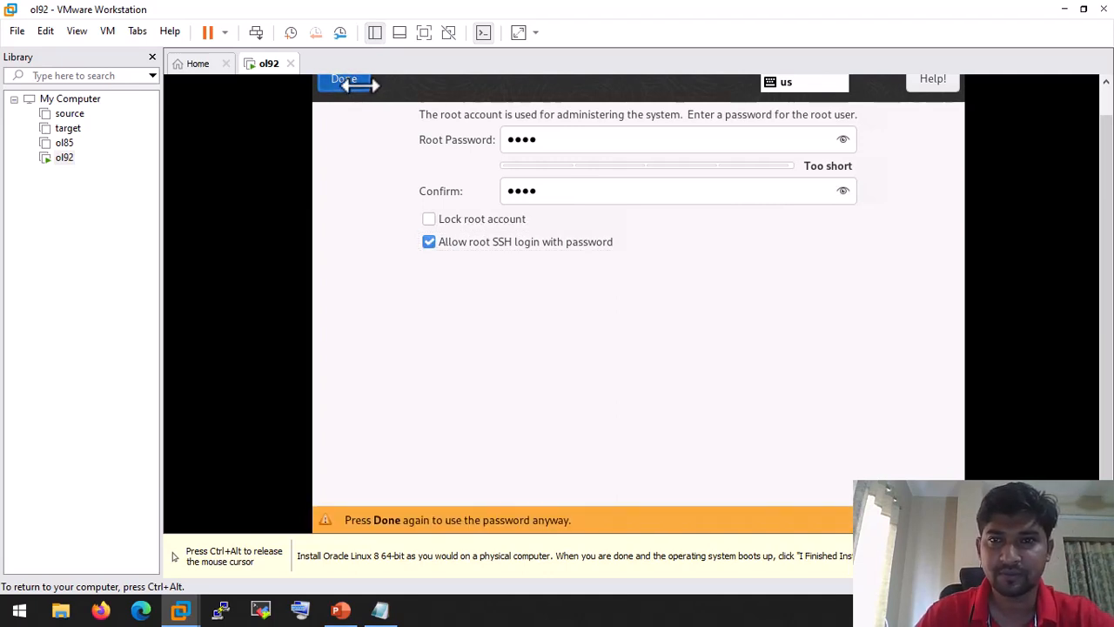
{"action": "left_click", "coordinate": [357, 83]}
{"action": "key", "text": "ctrl+alt"}
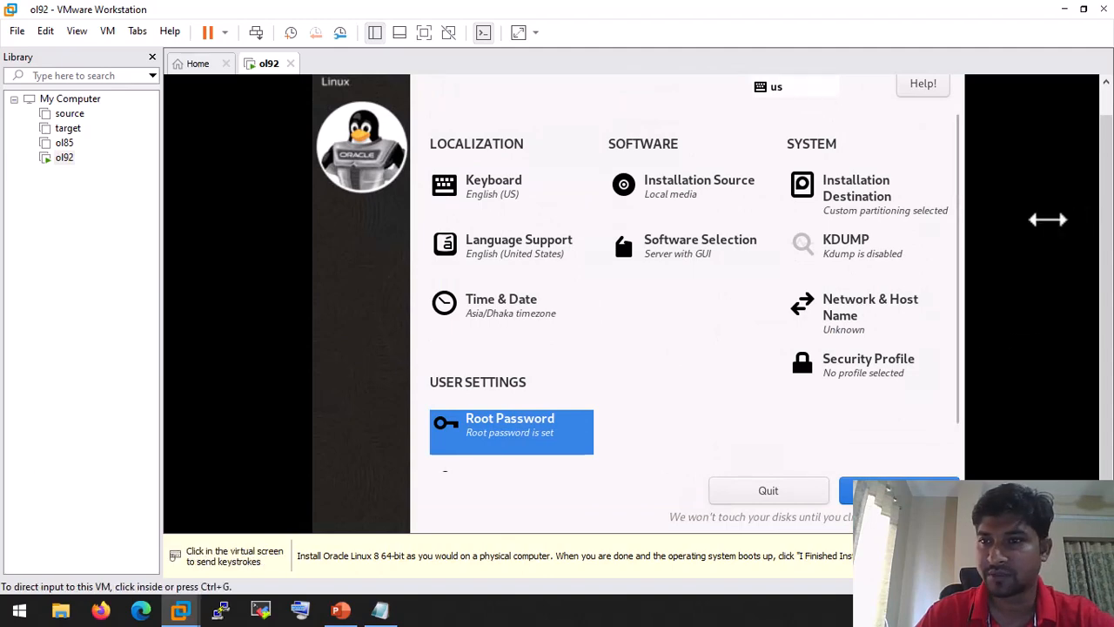
Step: Create a user account with full name, user name and confirmed password, accepting the weak password
{"action": "left_click", "coordinate": [956, 287]}
{"action": "left_click_drag", "start_coordinate": [954, 287], "coordinate": [958, 402]}
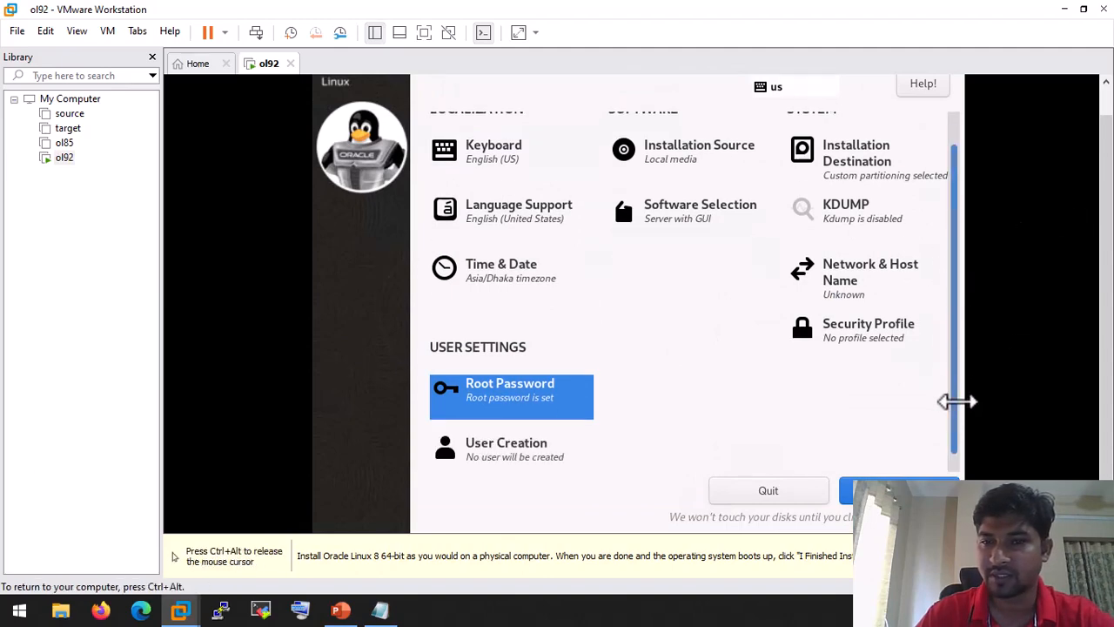
{"action": "left_click", "coordinate": [500, 450]}
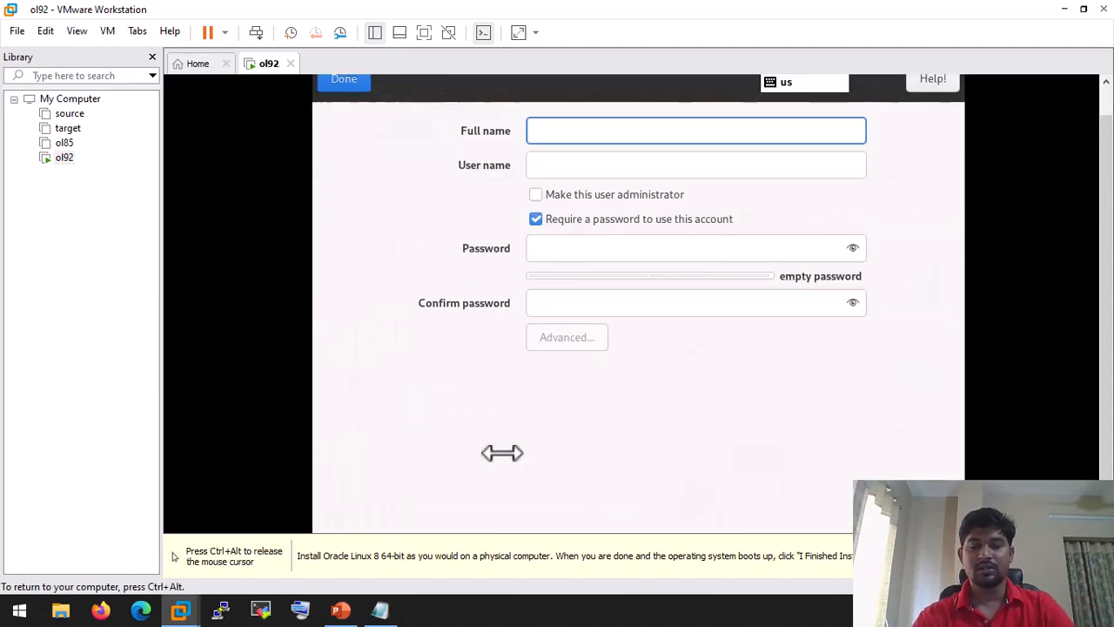
{"action": "type", "text": "kawsar"}
{"action": "key", "text": "Tab"}
{"action": "key", "text": "Tab"}
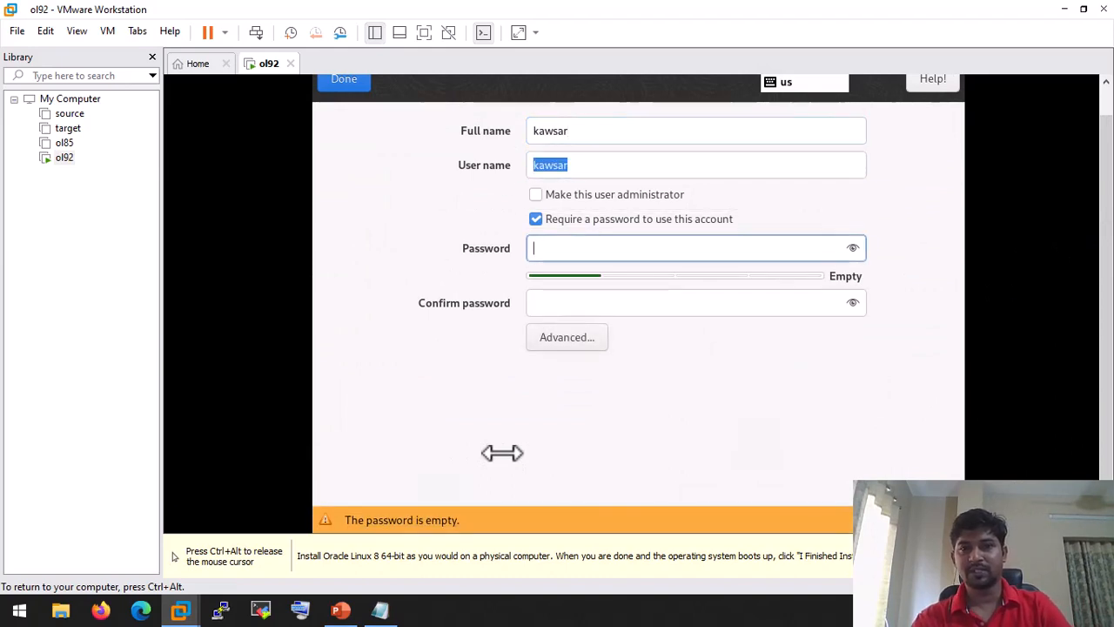
{"action": "type", "text": "123456"}
{"action": "key", "text": "Tab"}
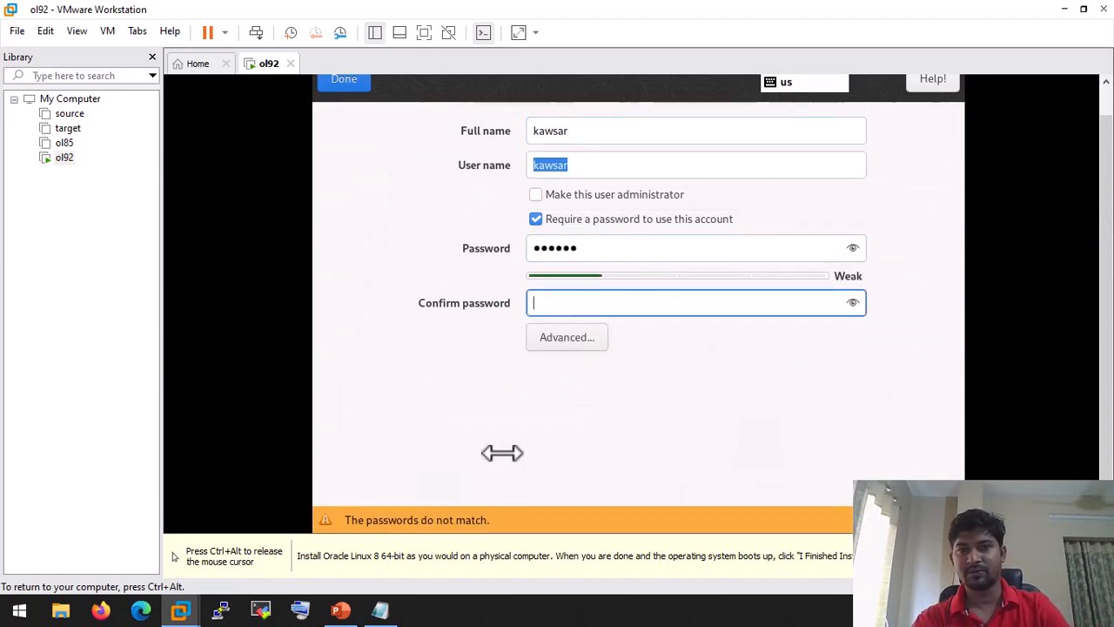
{"action": "type", "text": "123456"}
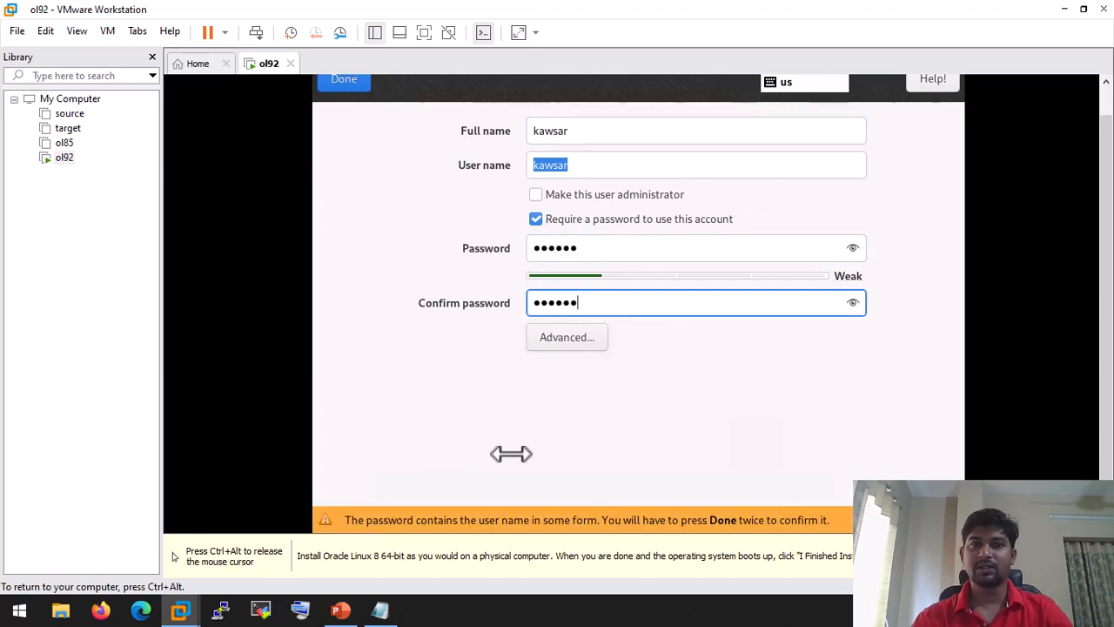
{"action": "left_click", "coordinate": [346, 81]}
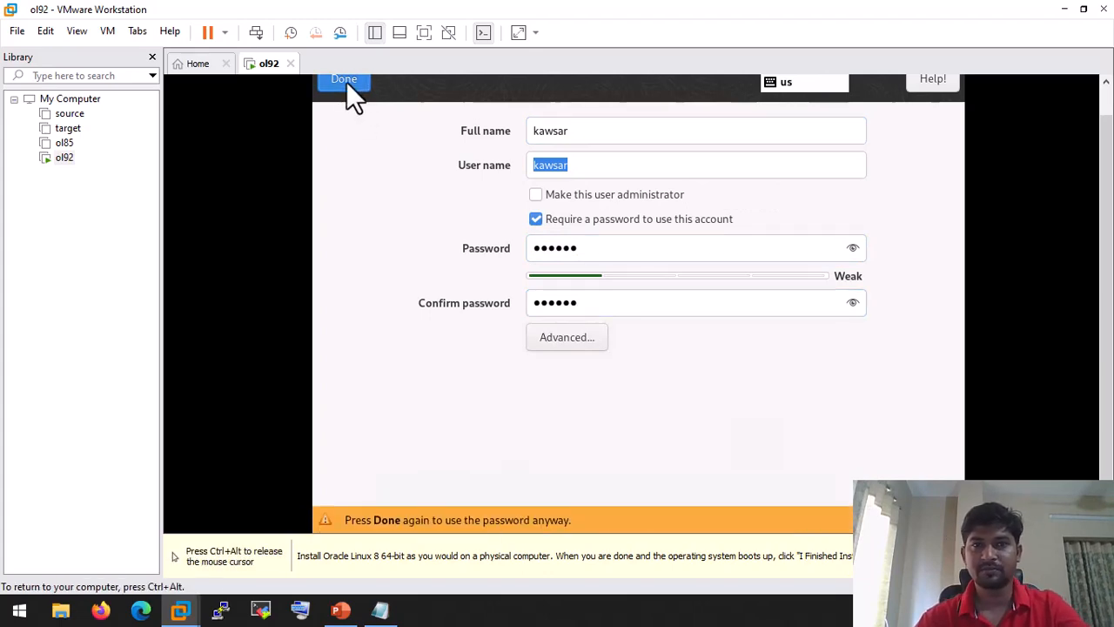
{"action": "left_click", "coordinate": [345, 81]}
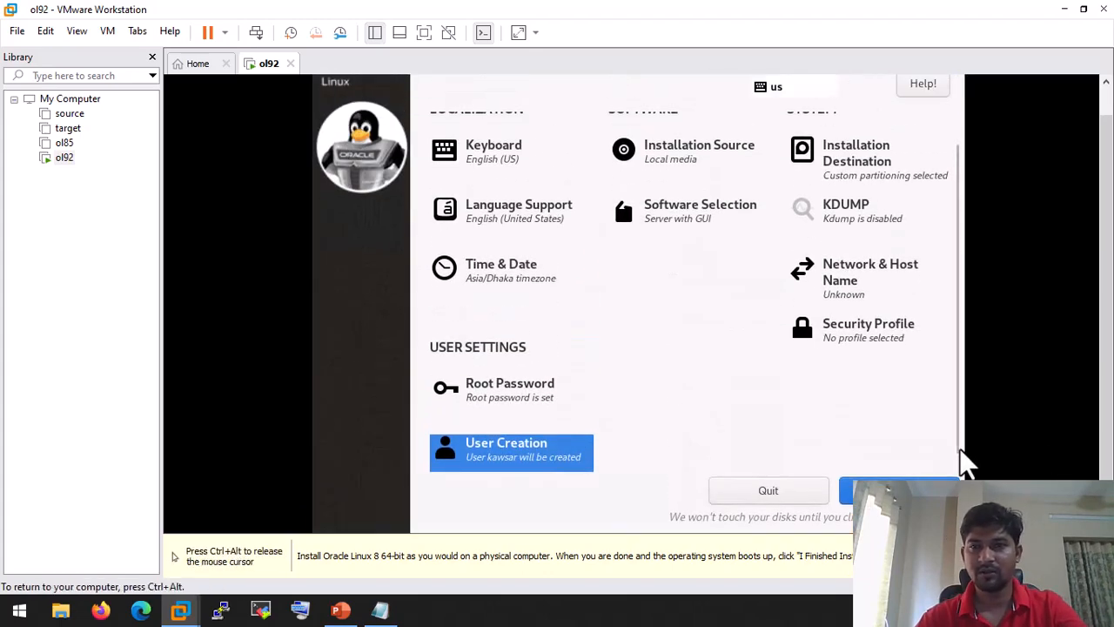
Step: Begin the Oracle Linux installation, let it reach Complete!, then bring the Notepad notes forward
{"action": "left_click", "coordinate": [897, 491]}
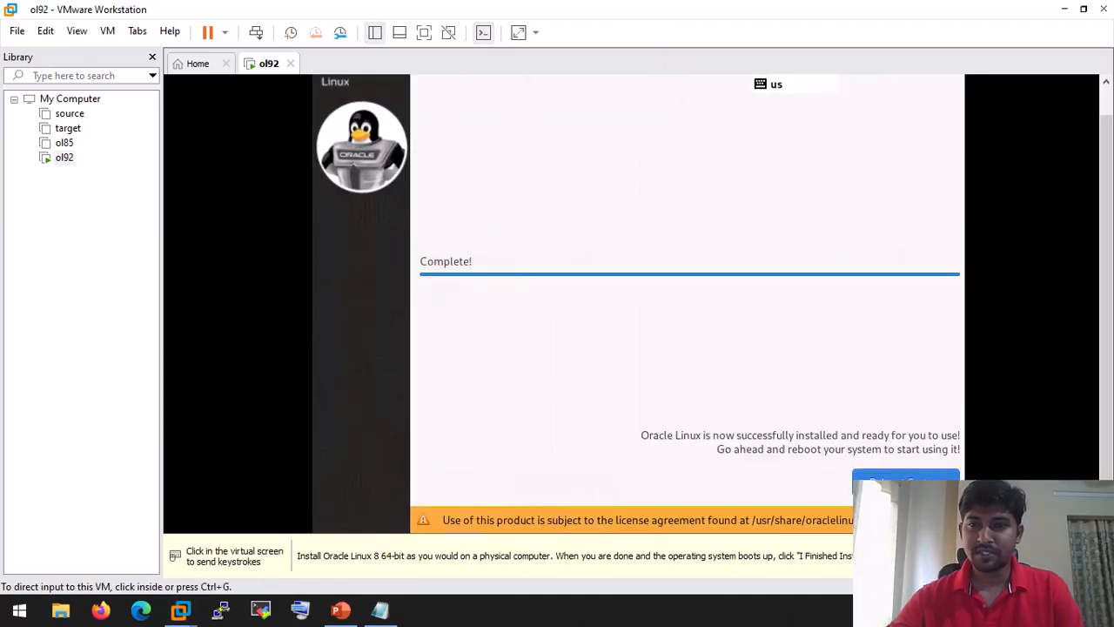
{"action": "left_click", "coordinate": [905, 480]}
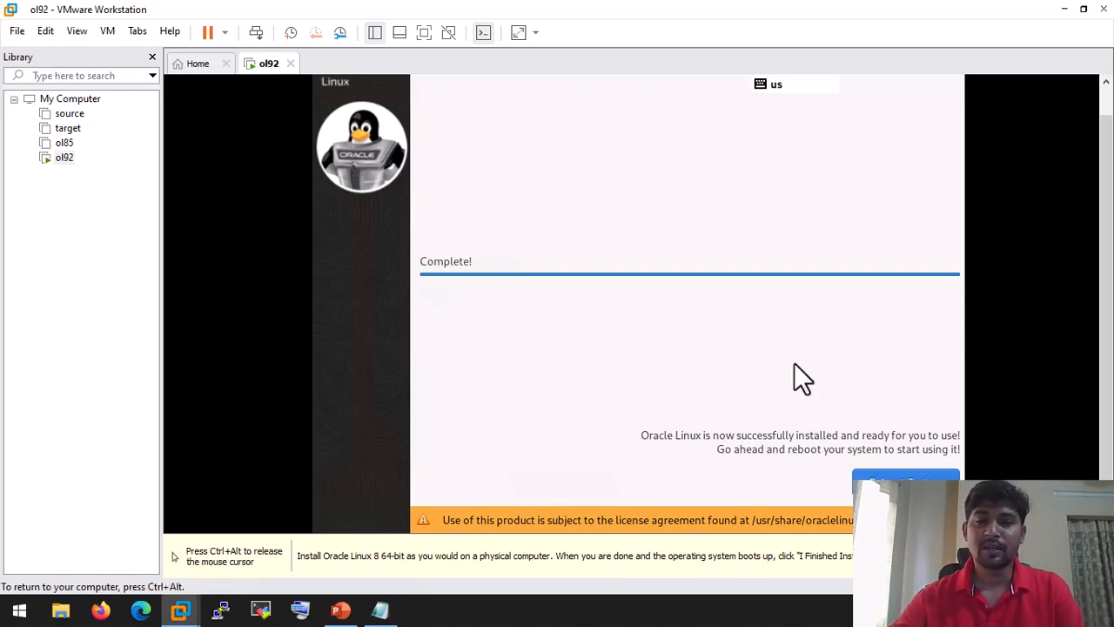
{"action": "key", "text": "ctrl+alt"}
{"action": "left_click", "coordinate": [380, 605]}
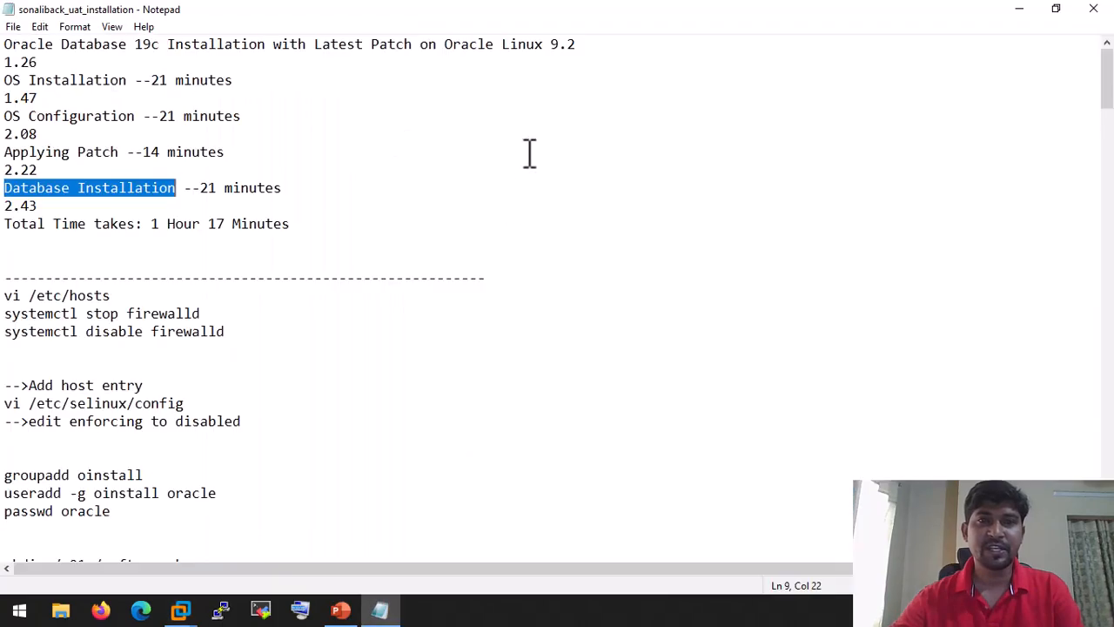
Step: Scroll the notes down to the scp line and select libc_nonshared.a
{"action": "scroll", "coordinate": [87, 287], "scroll_direction": "down", "scroll_amount": 17}
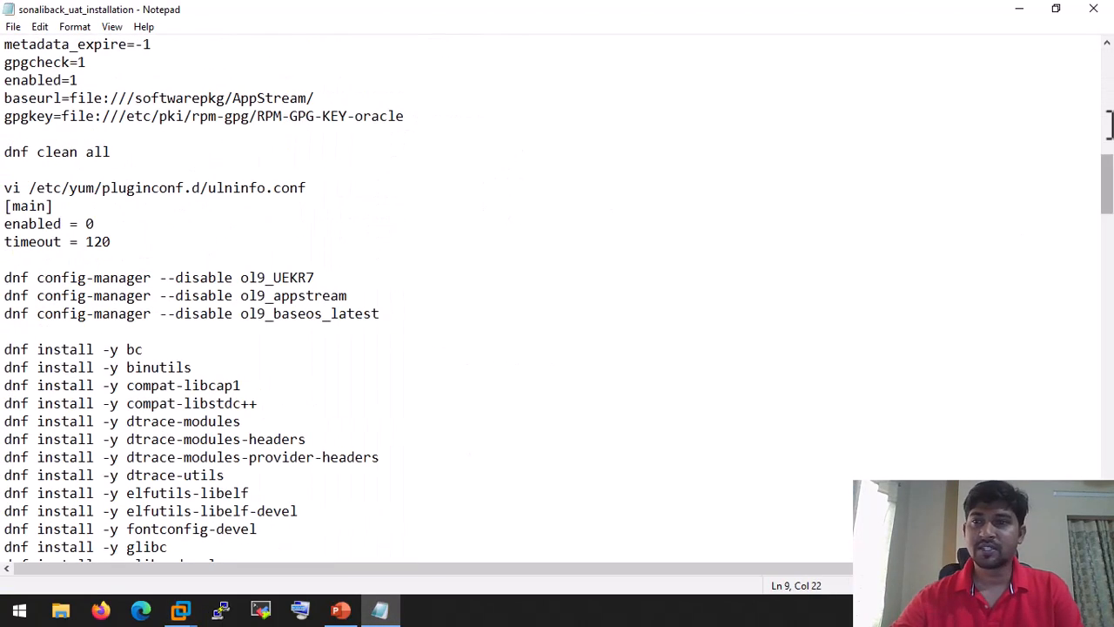
{"action": "left_click_drag", "start_coordinate": [1107, 186], "coordinate": [1101, 348]}
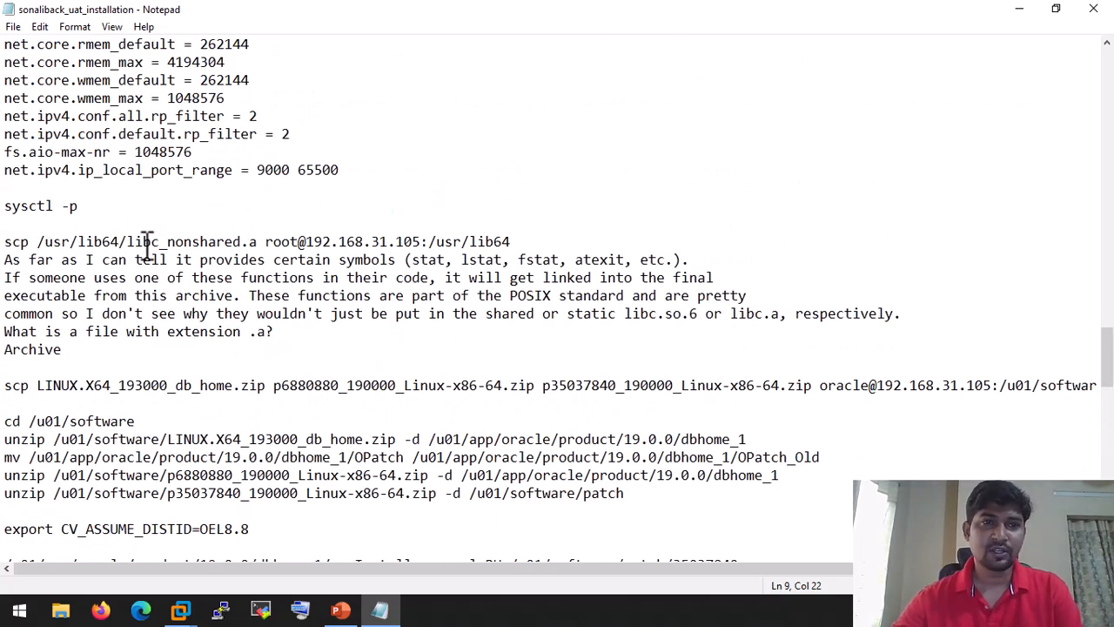
{"action": "left_click_drag", "start_coordinate": [128, 242], "coordinate": [259, 242]}
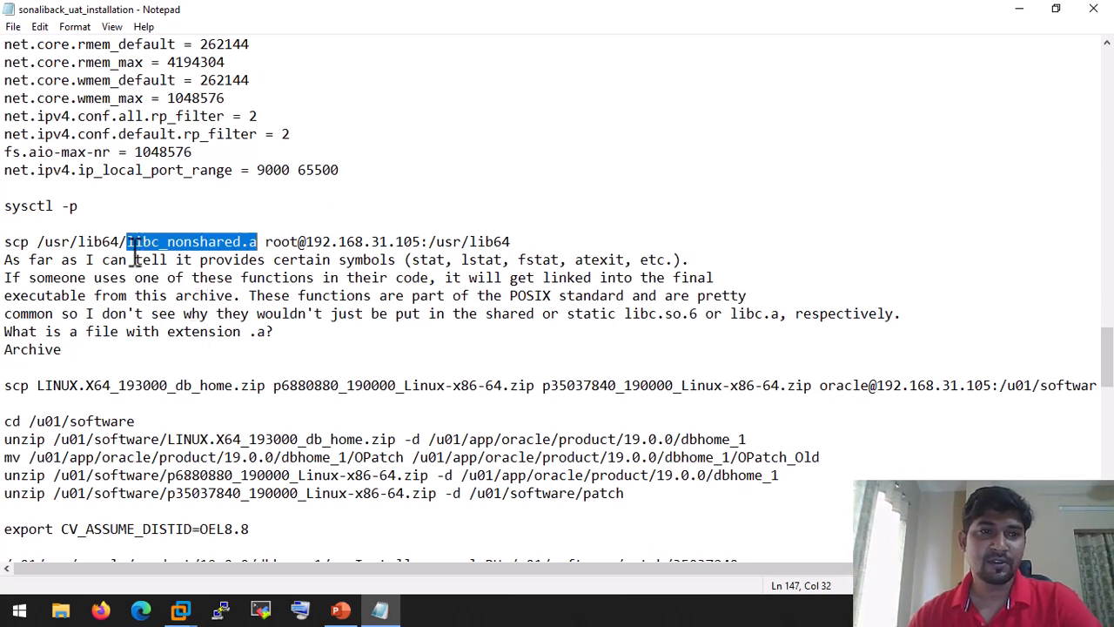
{"action": "mouse_move", "coordinate": [127, 242]}
{"action": "left_mouse_down"}
{"action": "mouse_move", "coordinate": [225, 241]}
{"action": "mouse_move", "coordinate": [127, 242]}
{"action": "left_mouse_up"}
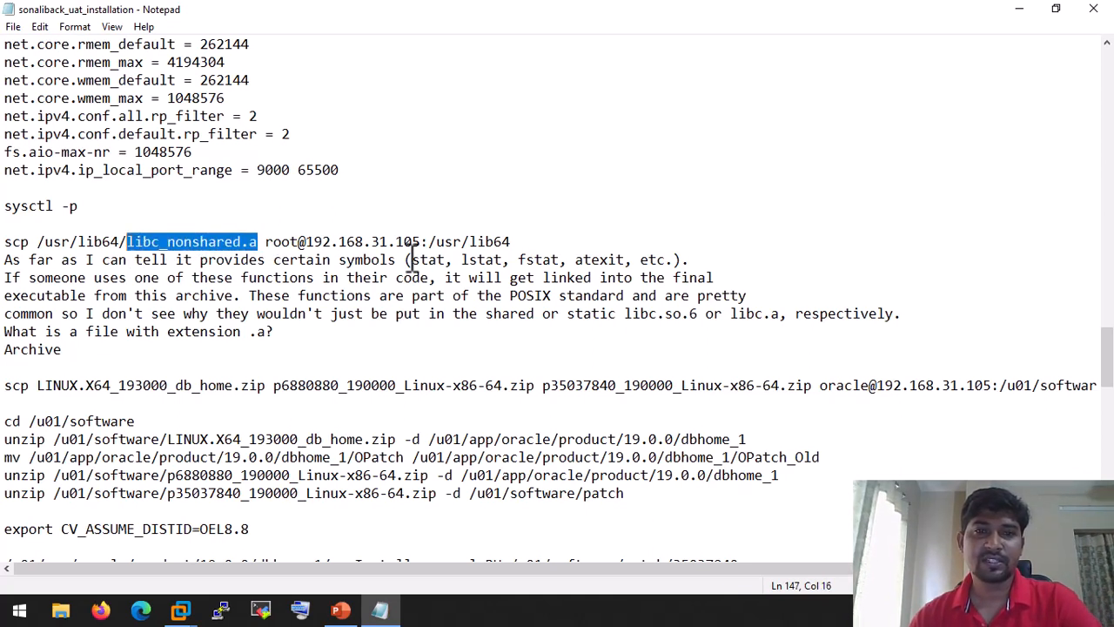
{"action": "left_click_drag", "start_coordinate": [411, 259], "coordinate": [513, 260]}
{"action": "left_click_drag", "start_coordinate": [514, 261], "coordinate": [600, 260]}
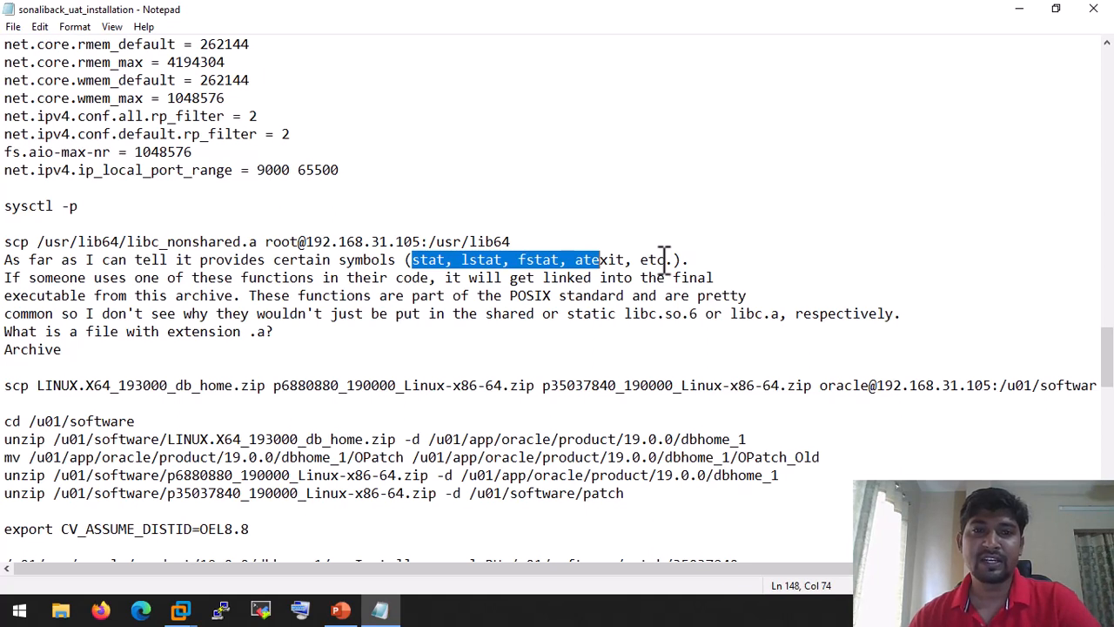
{"action": "left_click", "coordinate": [405, 261]}
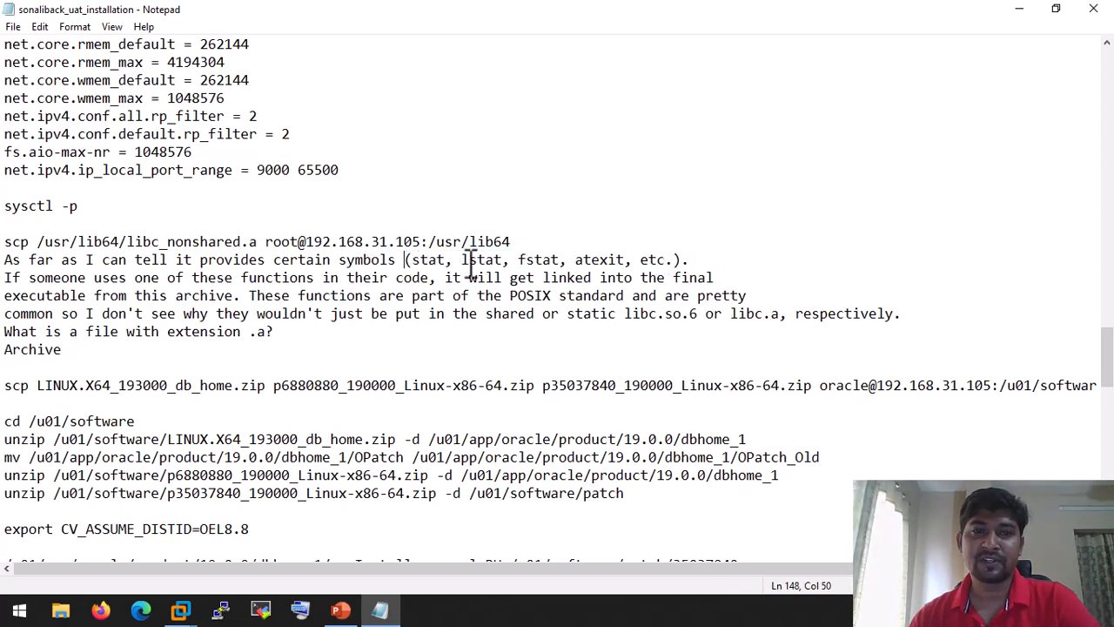
{"action": "left_click_drag", "start_coordinate": [405, 260], "coordinate": [678, 259]}
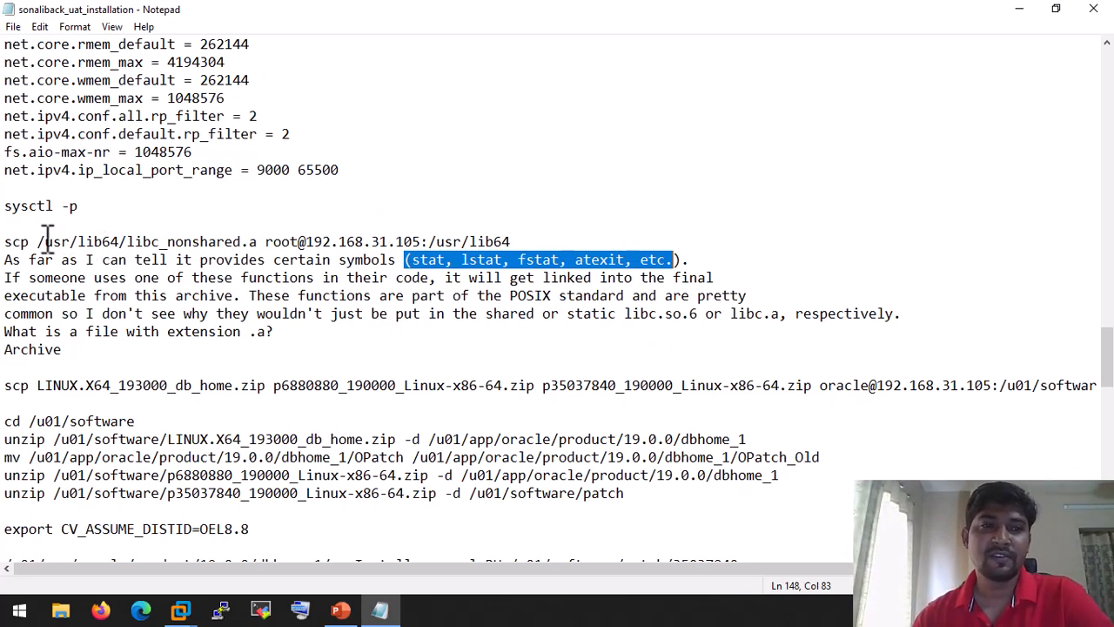
{"action": "left_click_drag", "start_coordinate": [37, 241], "coordinate": [261, 233]}
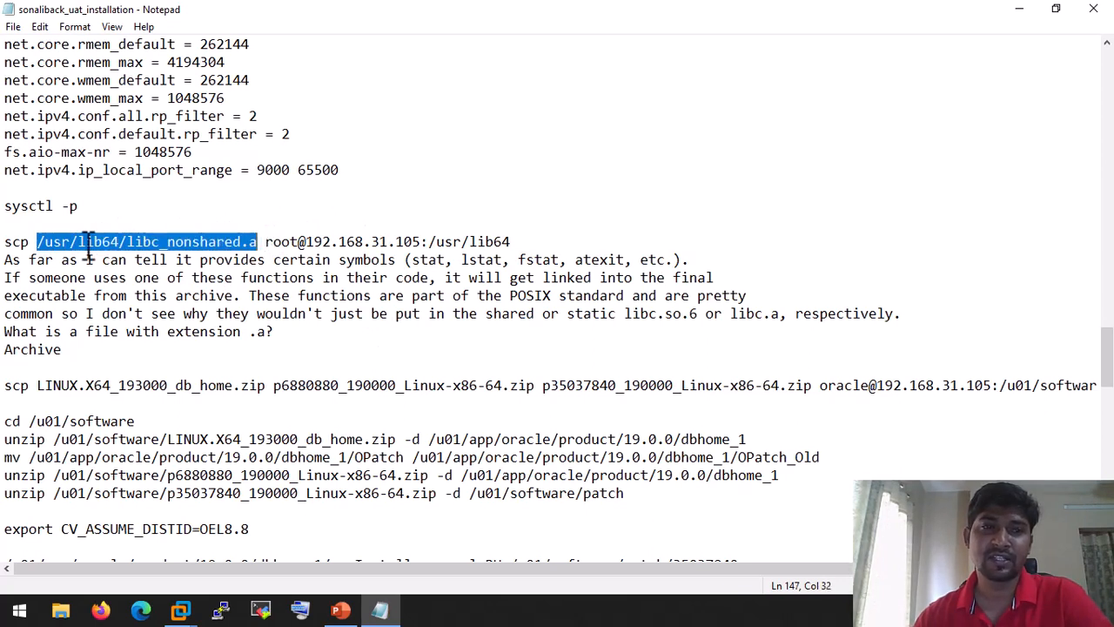
{"action": "left_click_drag", "start_coordinate": [127, 240], "coordinate": [259, 235]}
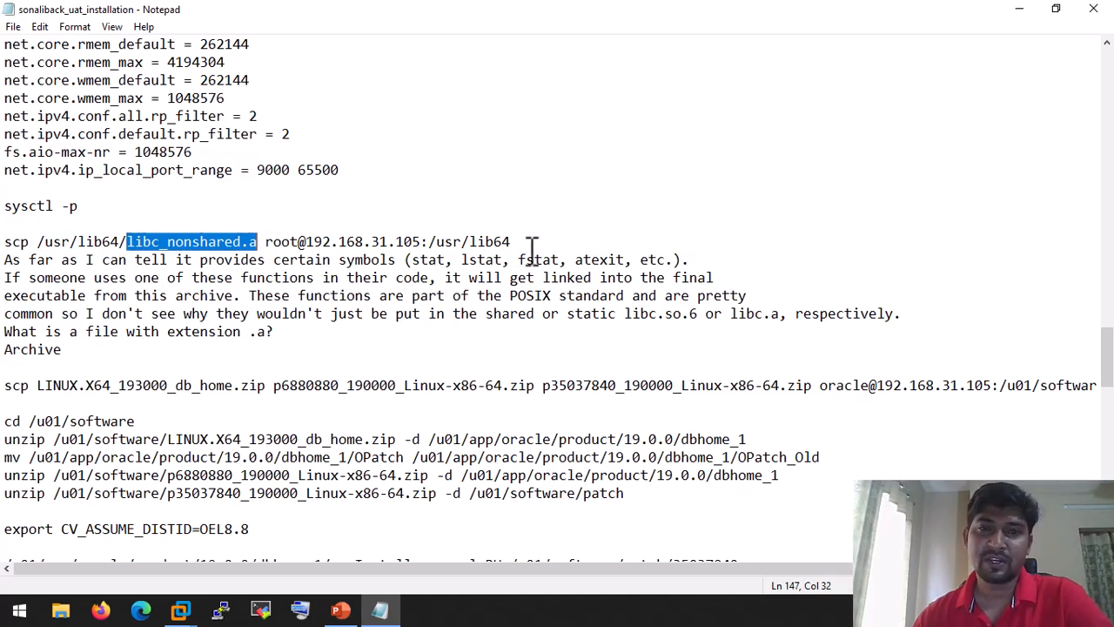
{"action": "left_click_drag", "start_coordinate": [406, 259], "coordinate": [703, 253]}
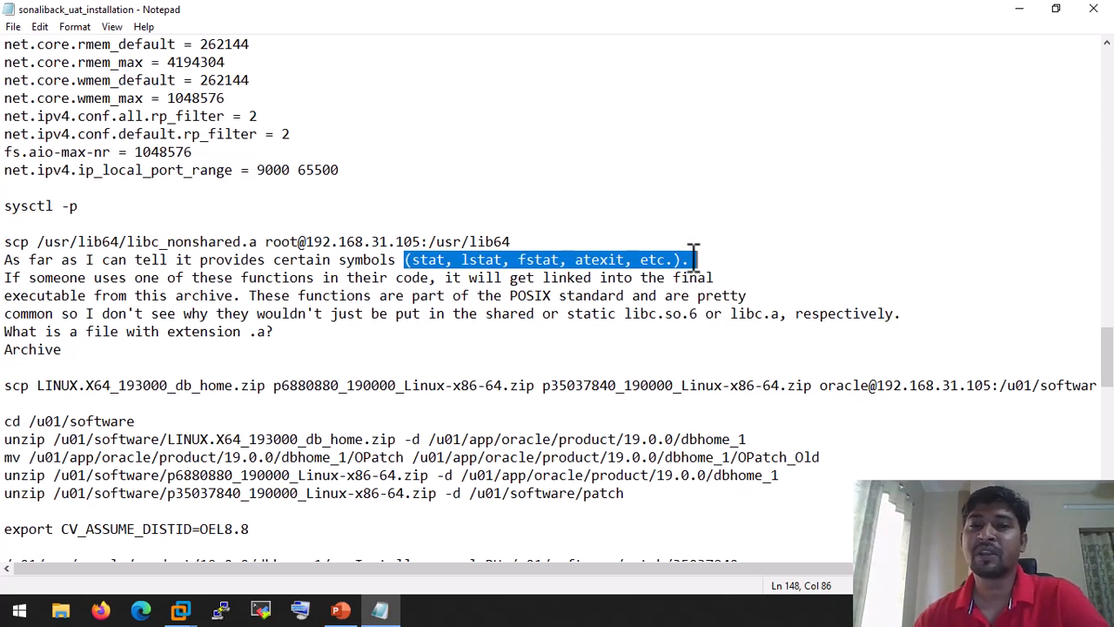
{"action": "left_click", "coordinate": [692, 260]}
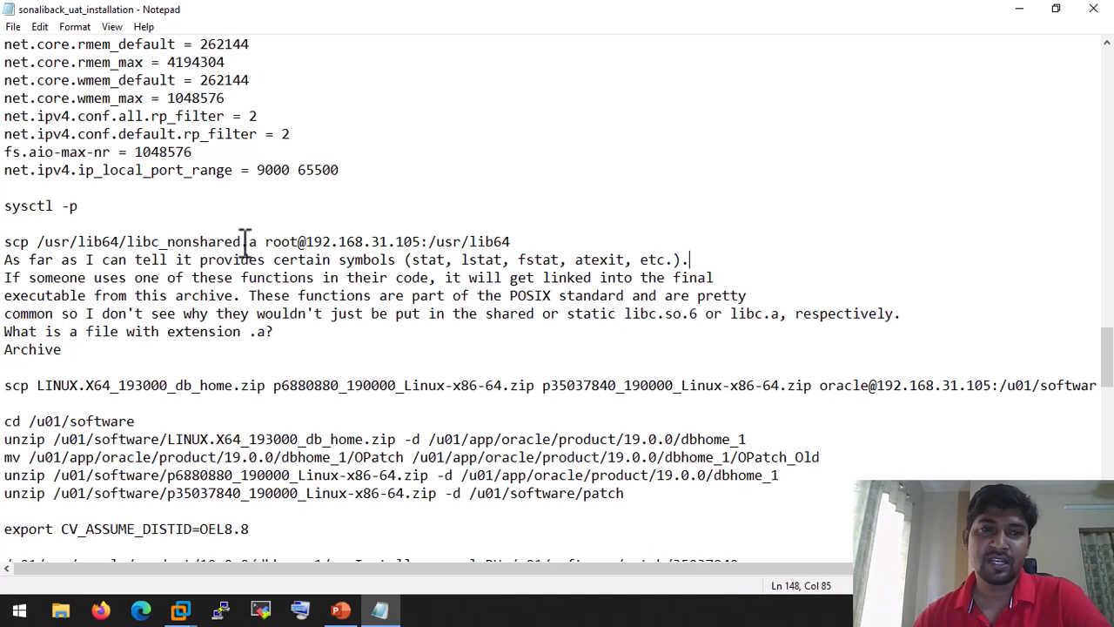
{"action": "left_click_drag", "start_coordinate": [257, 242], "coordinate": [133, 242]}
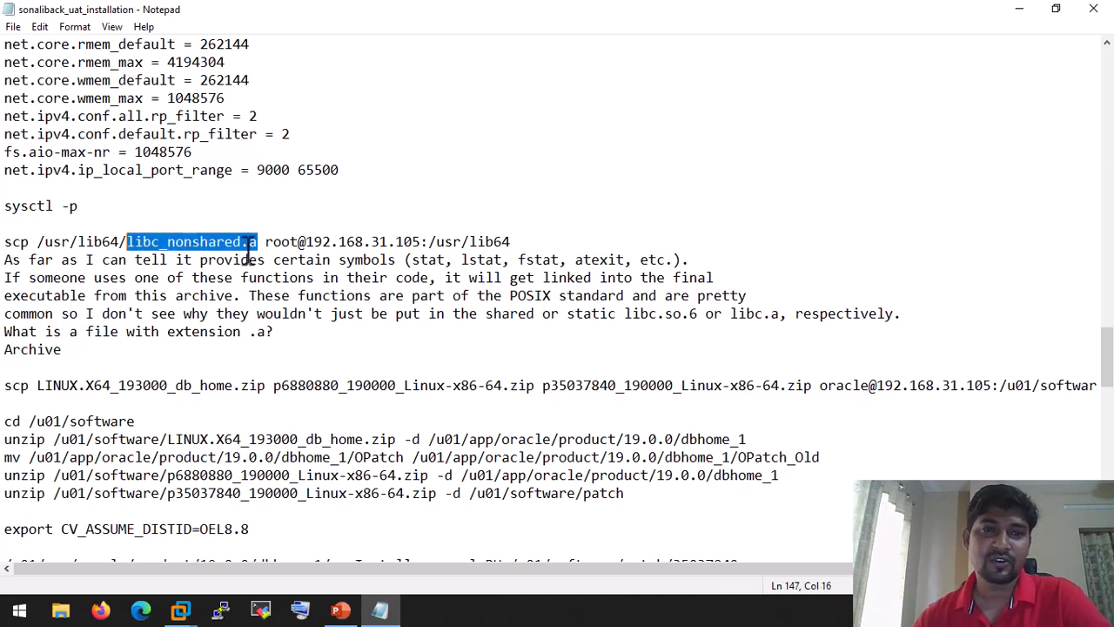
{"action": "left_click_drag", "start_coordinate": [241, 242], "coordinate": [259, 244]}
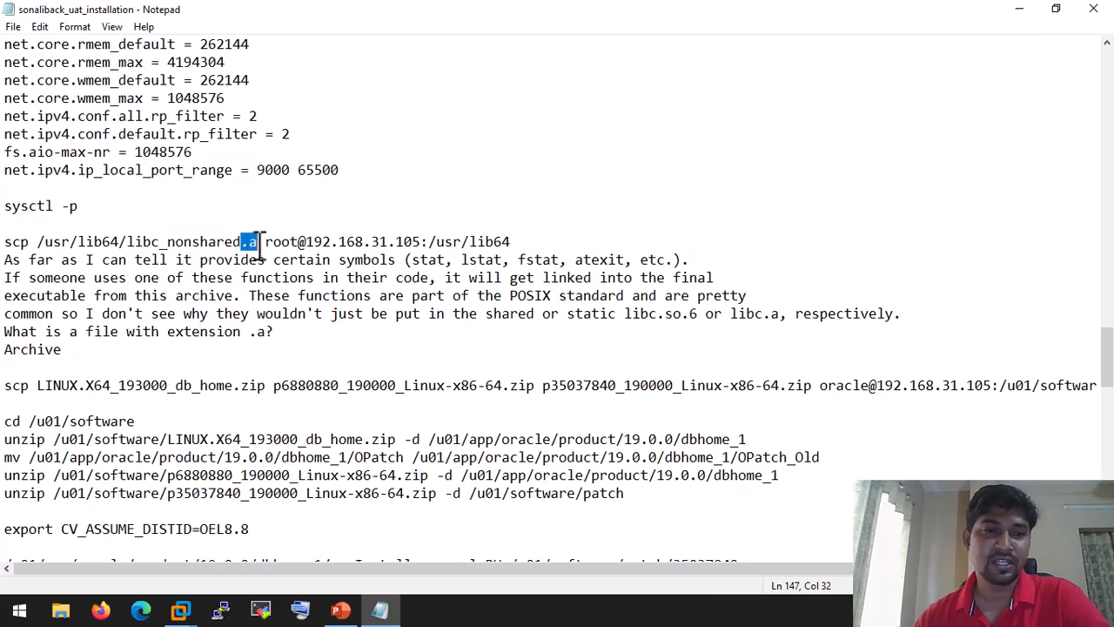
{"action": "scroll", "coordinate": [254, 246], "scroll_direction": "down", "scroll_amount": 1}
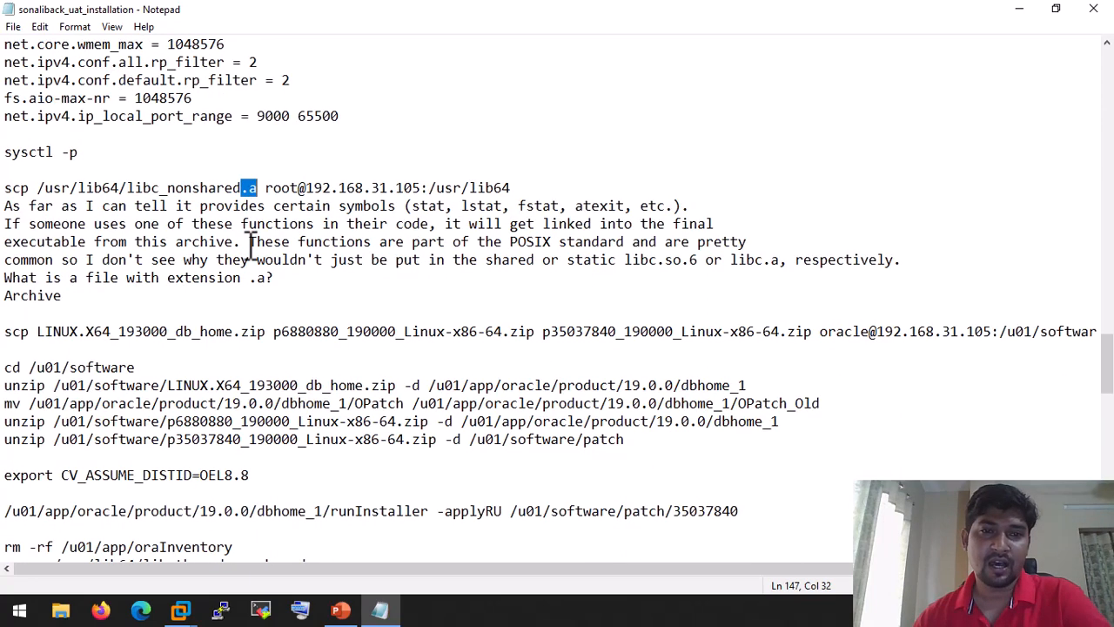
{"action": "scroll", "coordinate": [250, 248], "scroll_direction": "up", "scroll_amount": 1}
{"action": "scroll", "coordinate": [250, 248], "scroll_direction": "up", "scroll_amount": 1}
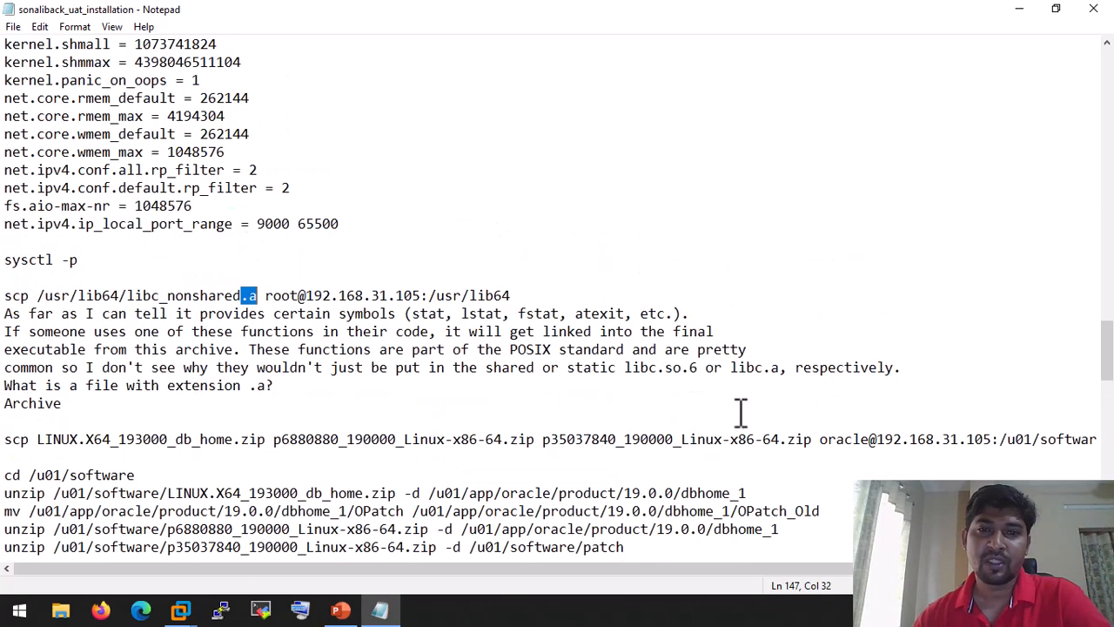
{"action": "left_click", "coordinate": [658, 367]}
{"action": "left_click_drag", "start_coordinate": [659, 367], "coordinate": [684, 367]}
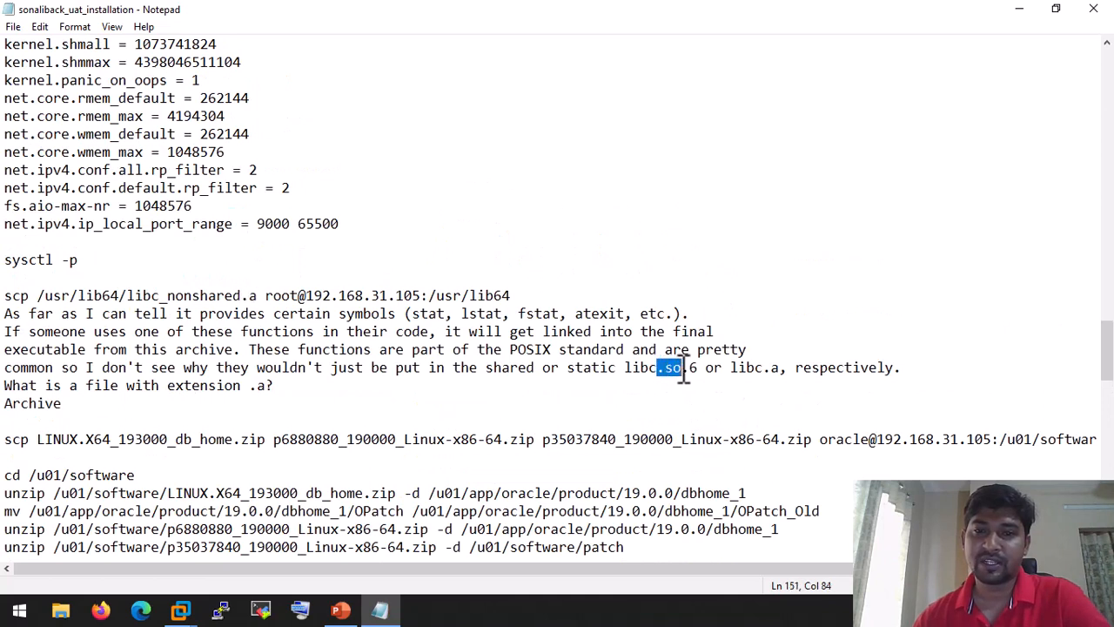
{"action": "left_click", "coordinate": [676, 367]}
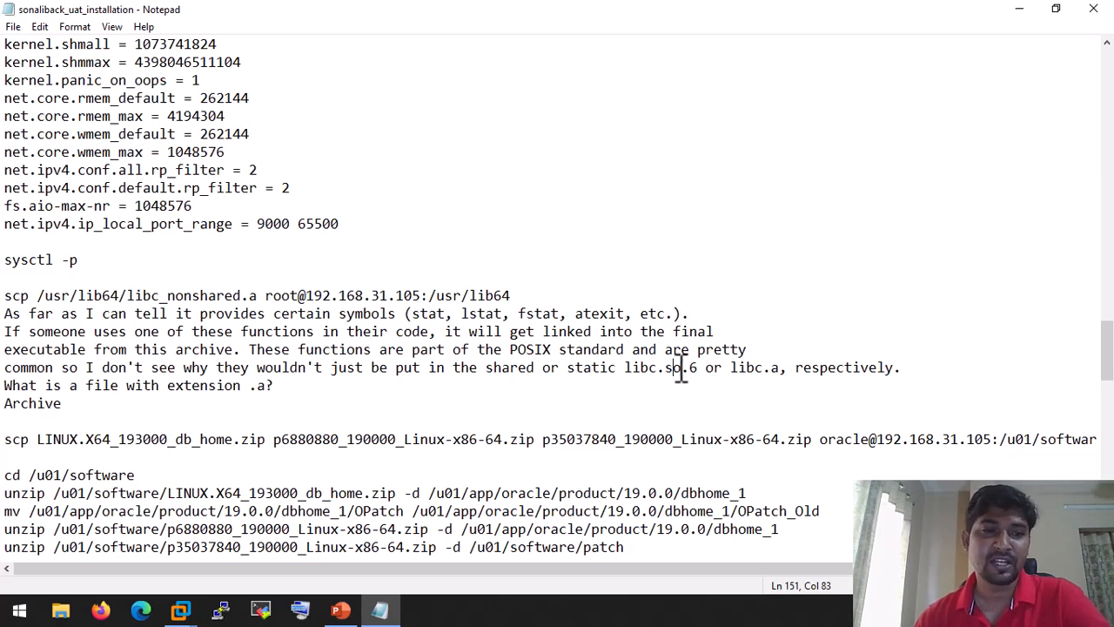
{"action": "scroll", "coordinate": [680, 367], "scroll_direction": "up", "scroll_amount": 19}
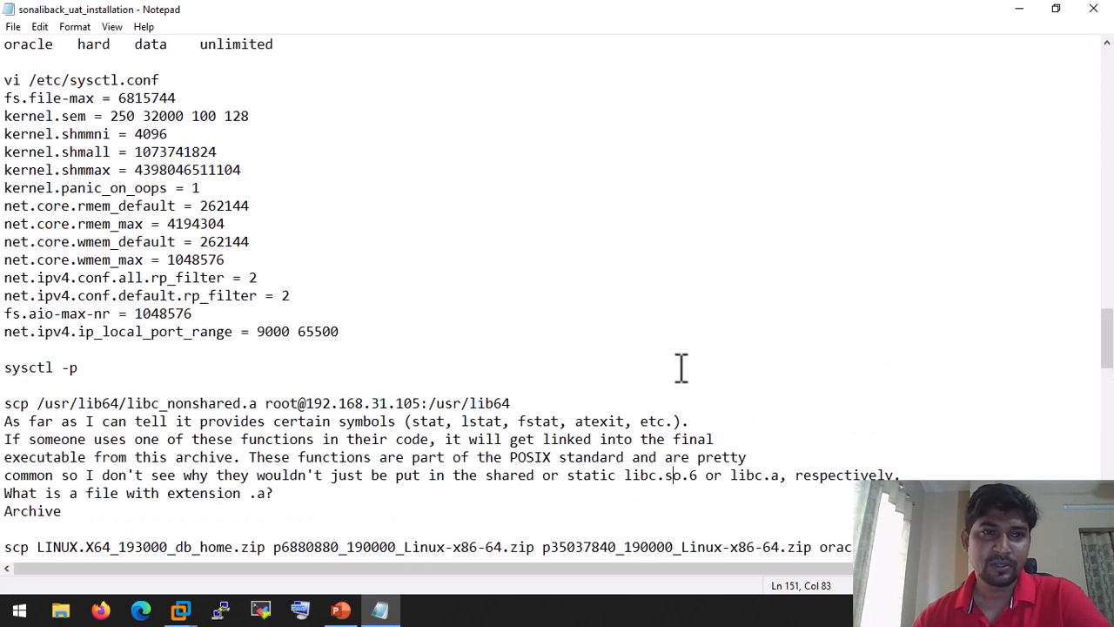
{"action": "left_click_drag", "start_coordinate": [1107, 256], "coordinate": [980, 110]}
{"action": "mouse_move", "coordinate": [186, 592]}
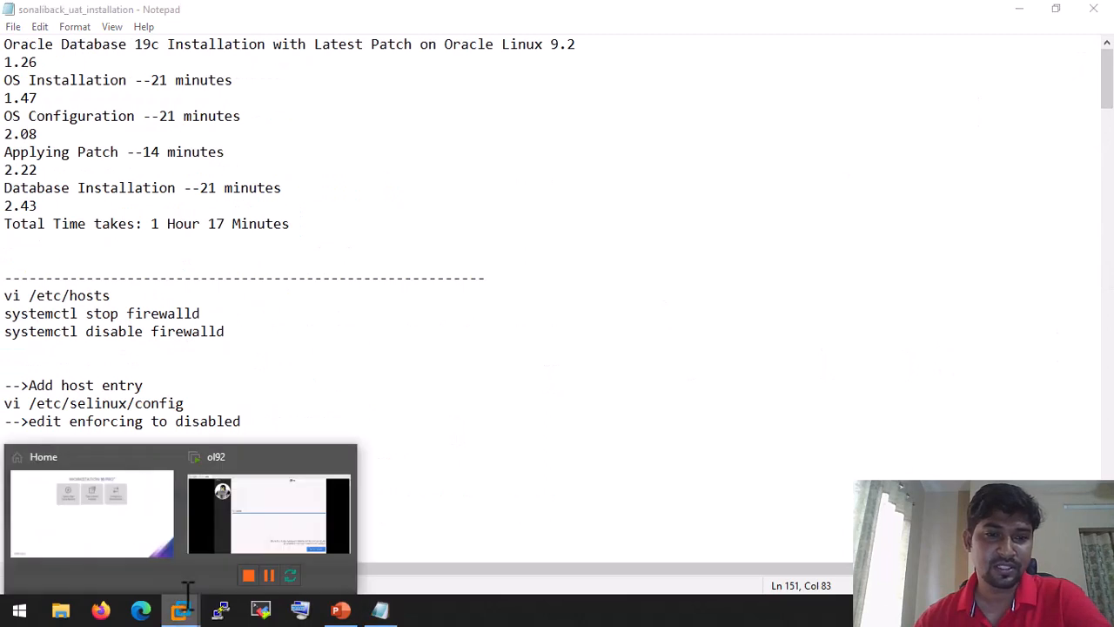
Step: Reboot the installed Oracle Linux in the ol92 VM, then switch back to the notes
{"action": "left_click", "coordinate": [298, 510]}
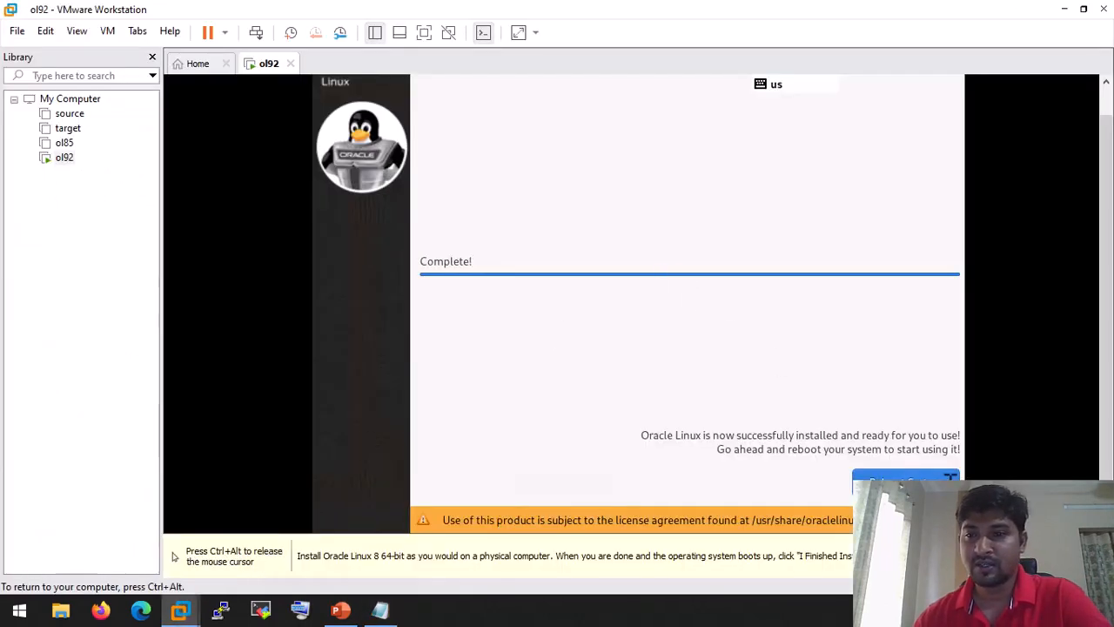
{"action": "left_click", "coordinate": [905, 480]}
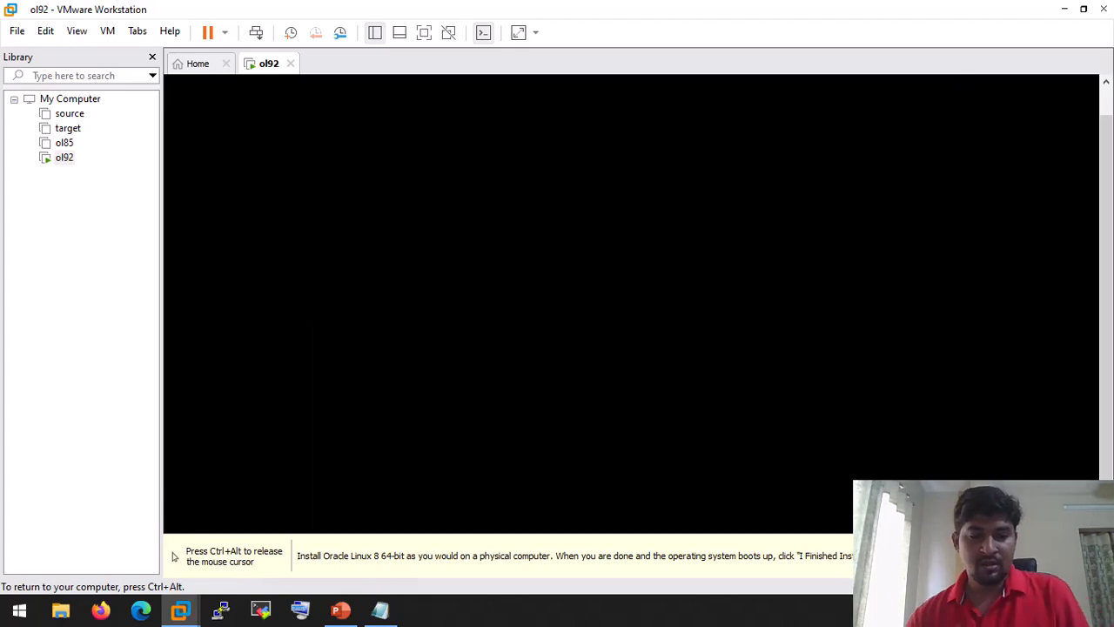
{"action": "left_click", "coordinate": [380, 610]}
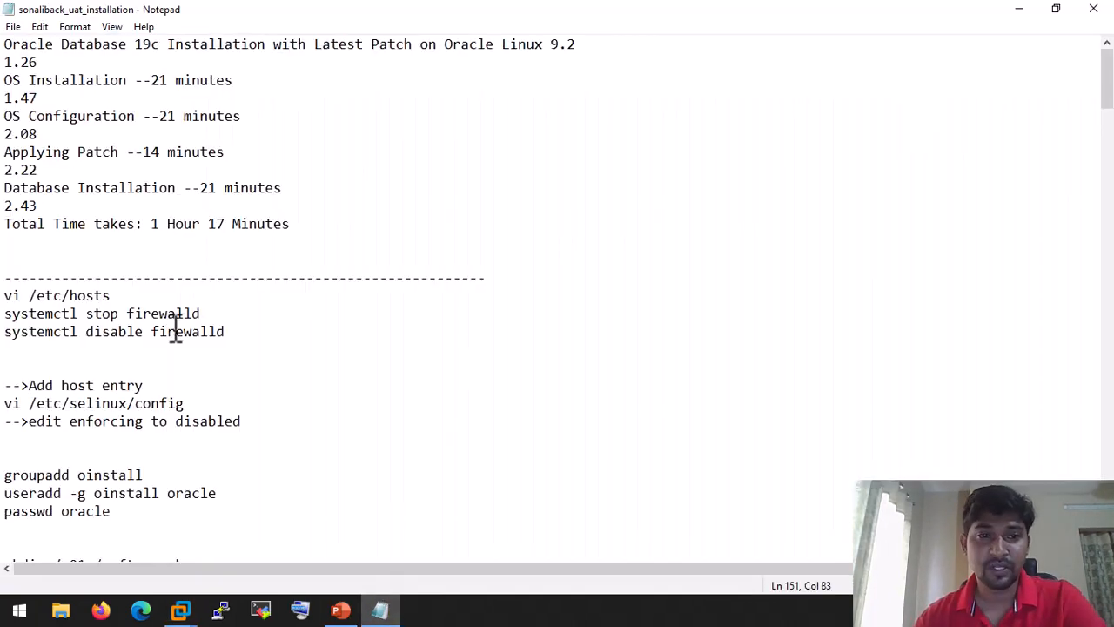
{"action": "scroll", "coordinate": [184, 351], "scroll_direction": "down", "scroll_amount": 8}
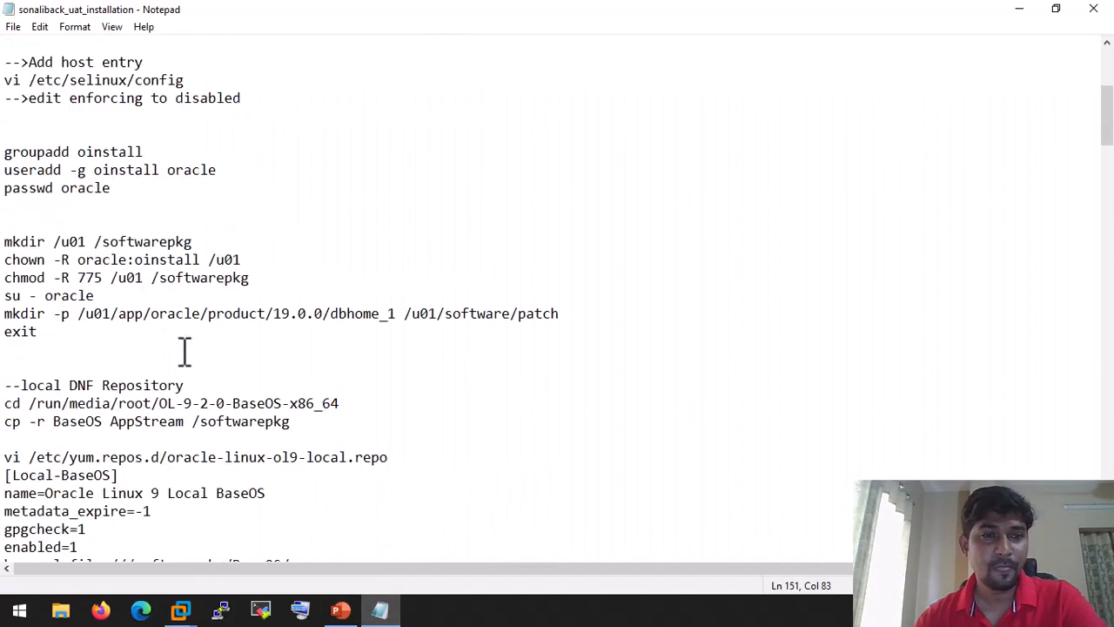
{"action": "scroll", "coordinate": [185, 351], "scroll_direction": "down", "scroll_amount": 4}
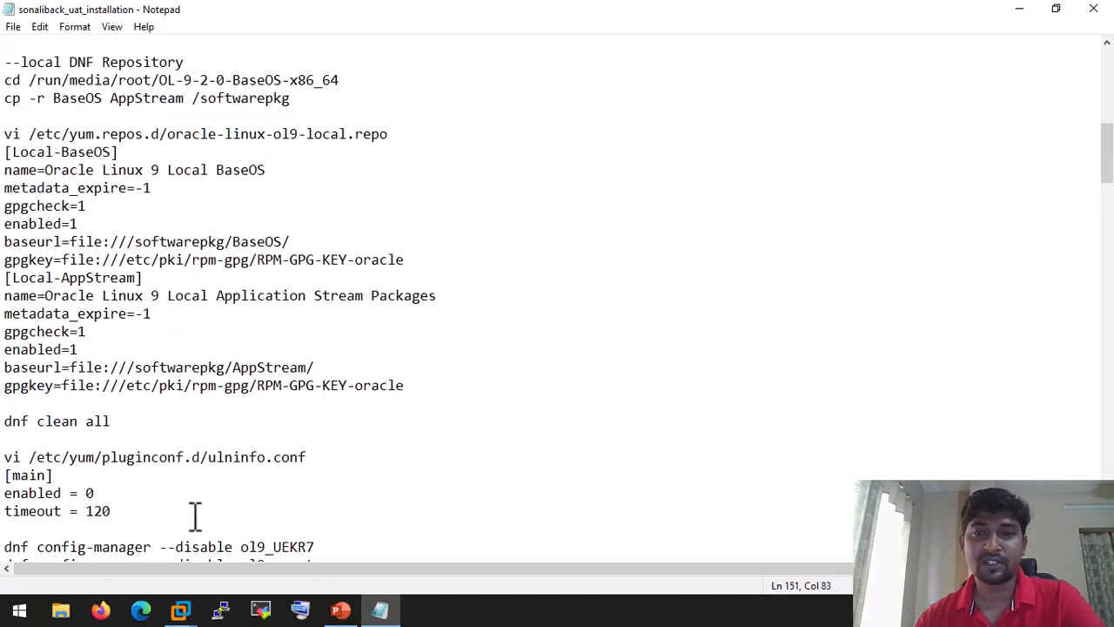
{"action": "scroll", "coordinate": [271, 426], "scroll_direction": "down", "scroll_amount": 6}
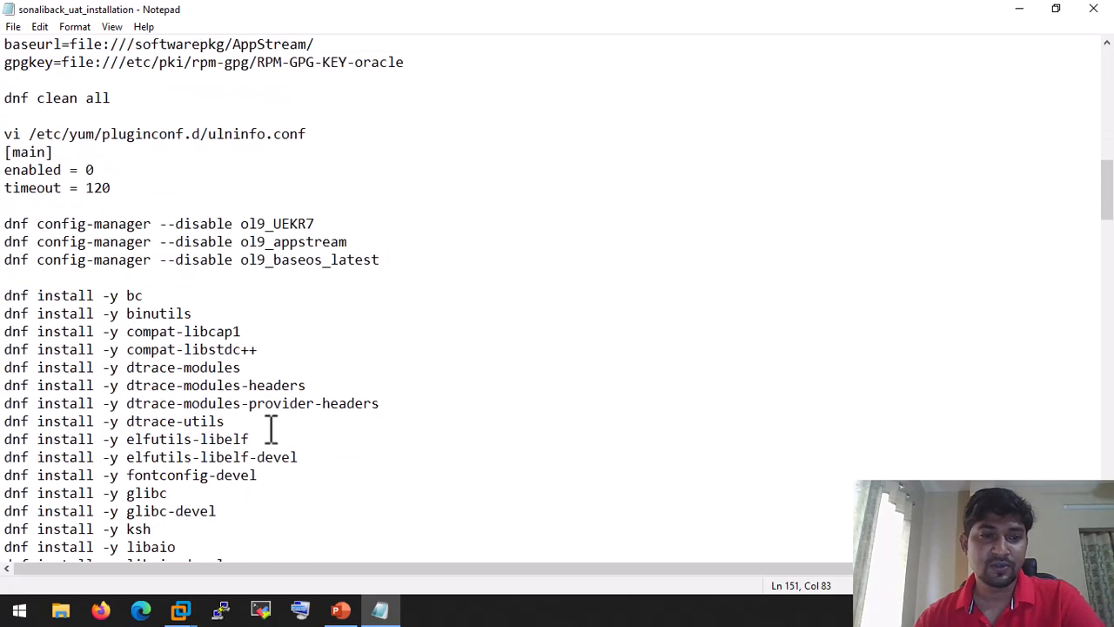
{"action": "scroll", "coordinate": [271, 427], "scroll_direction": "down", "scroll_amount": 20}
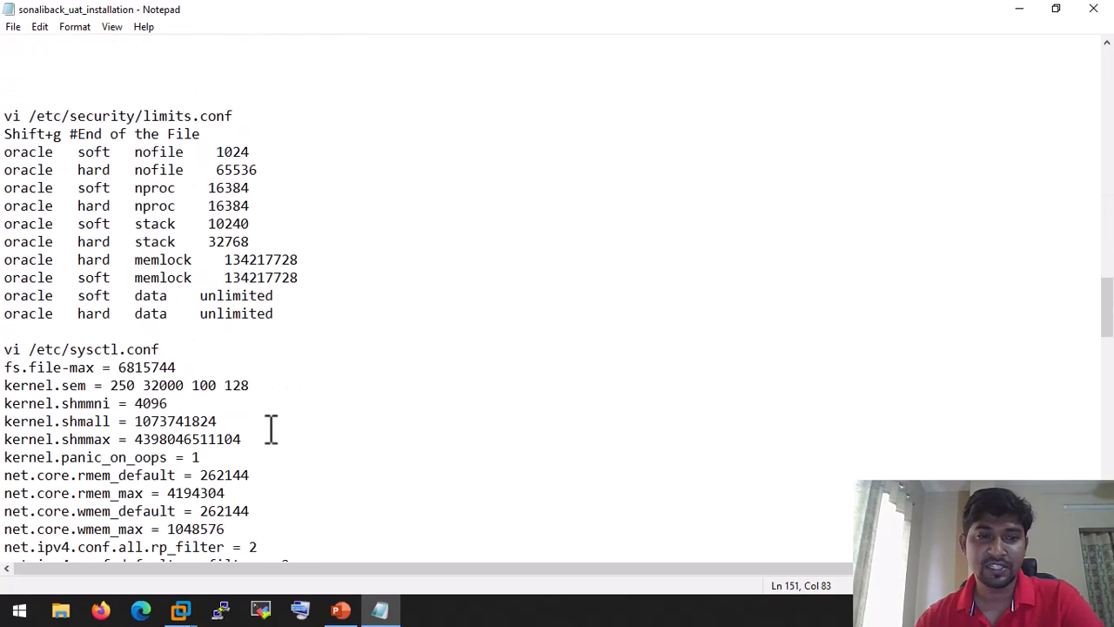
{"action": "scroll", "coordinate": [271, 426], "scroll_direction": "down", "scroll_amount": 12}
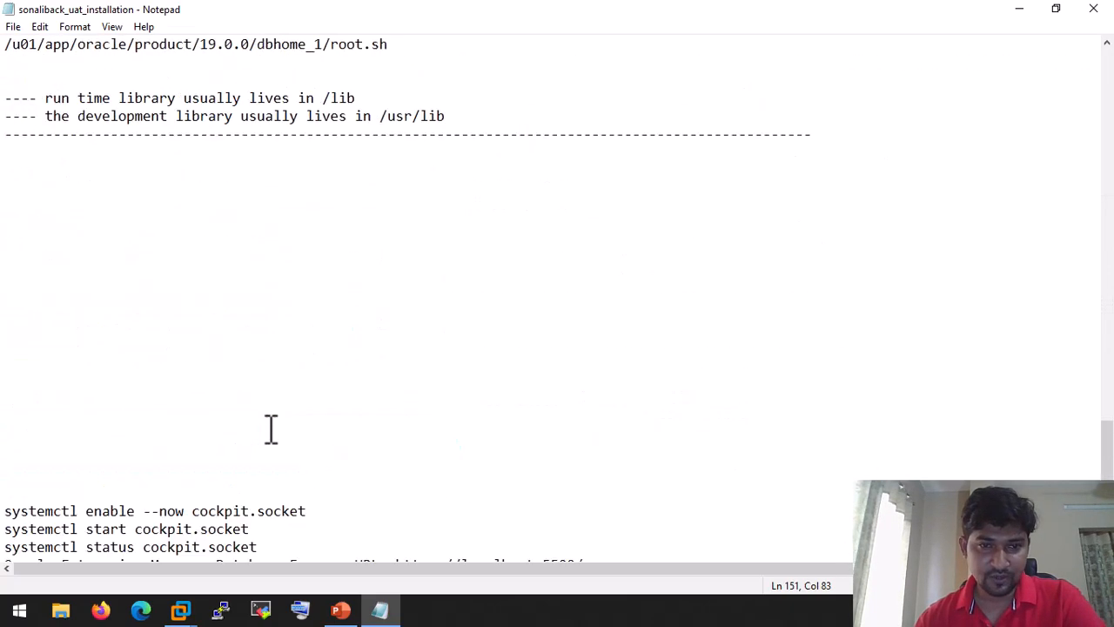
{"action": "scroll", "coordinate": [271, 426], "scroll_direction": "up", "scroll_amount": 5}
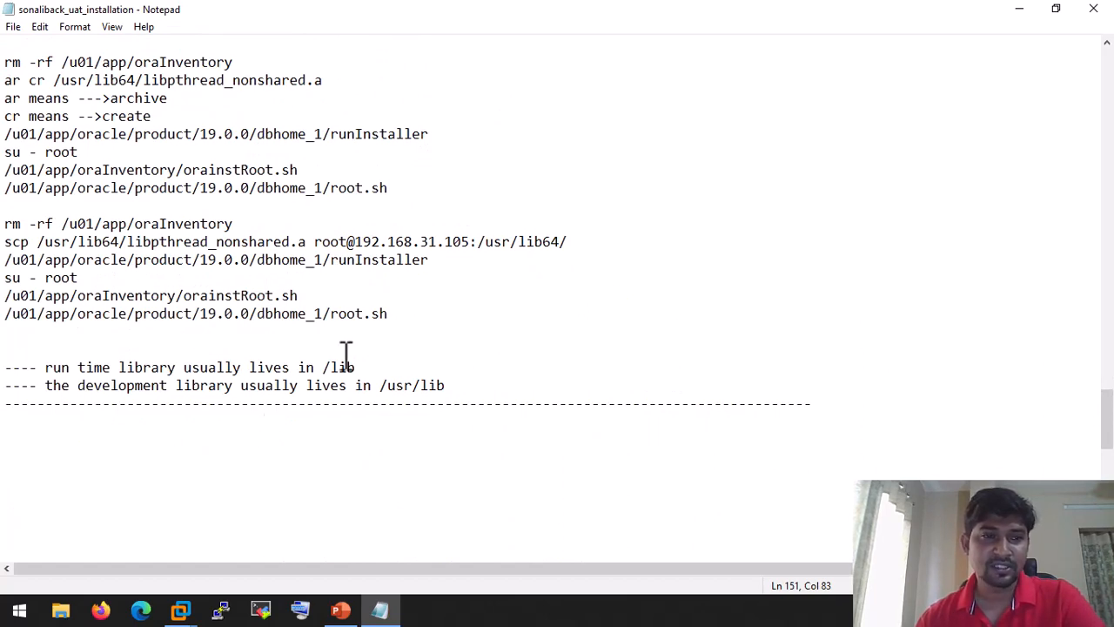
Step: Highlight the /lib and /usr/lib library paths in the notes, then scroll back up
{"action": "left_click_drag", "start_coordinate": [323, 368], "coordinate": [356, 367]}
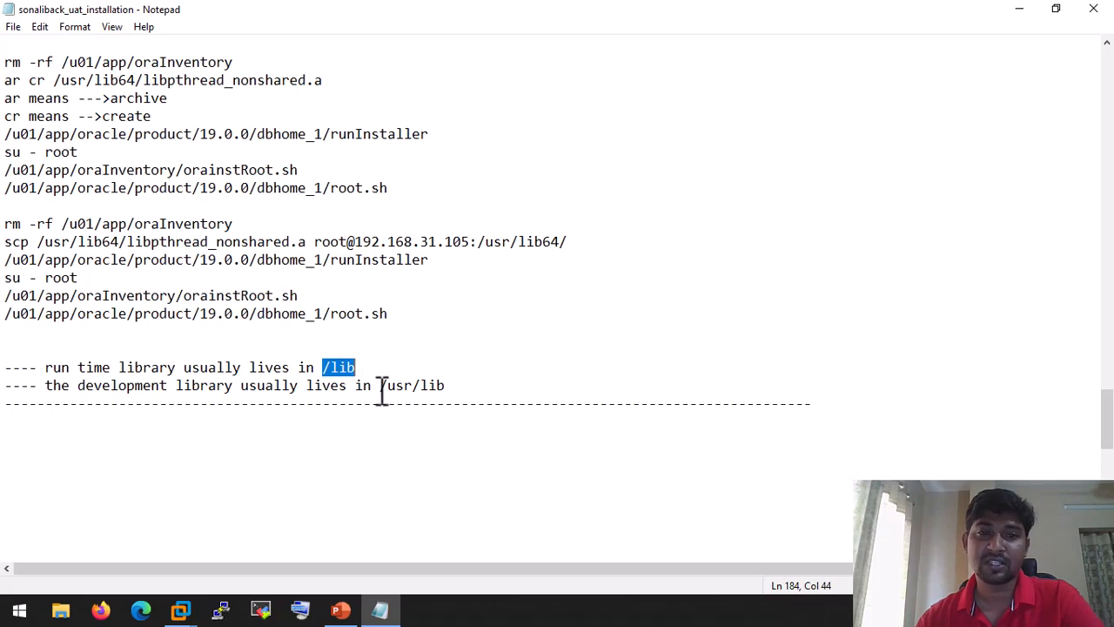
{"action": "left_click_drag", "start_coordinate": [380, 385], "coordinate": [465, 387]}
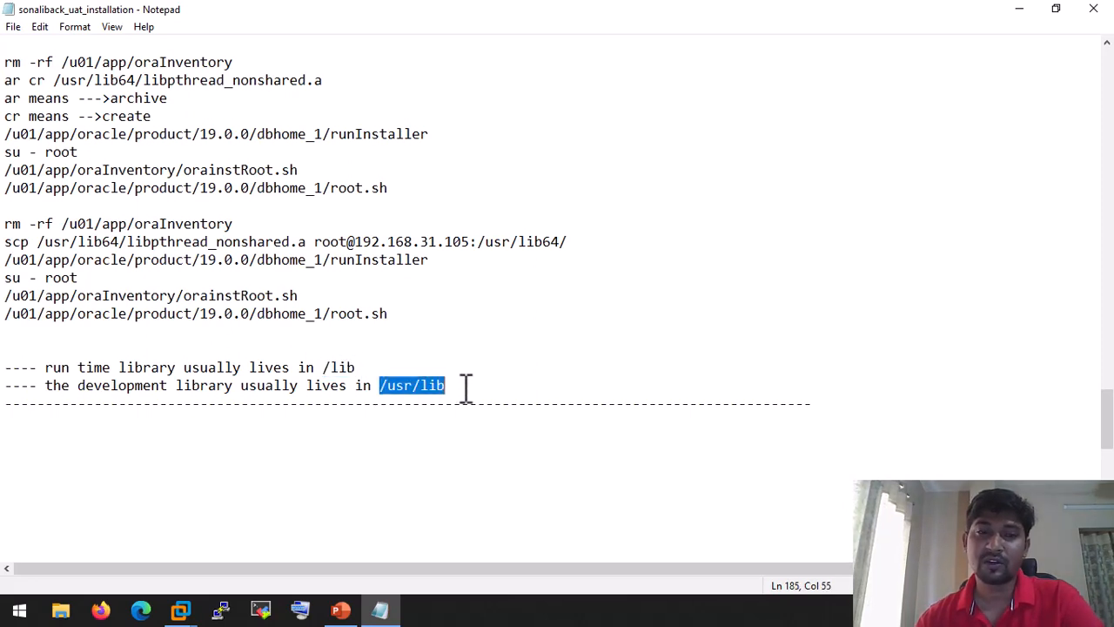
{"action": "left_click", "coordinate": [447, 386]}
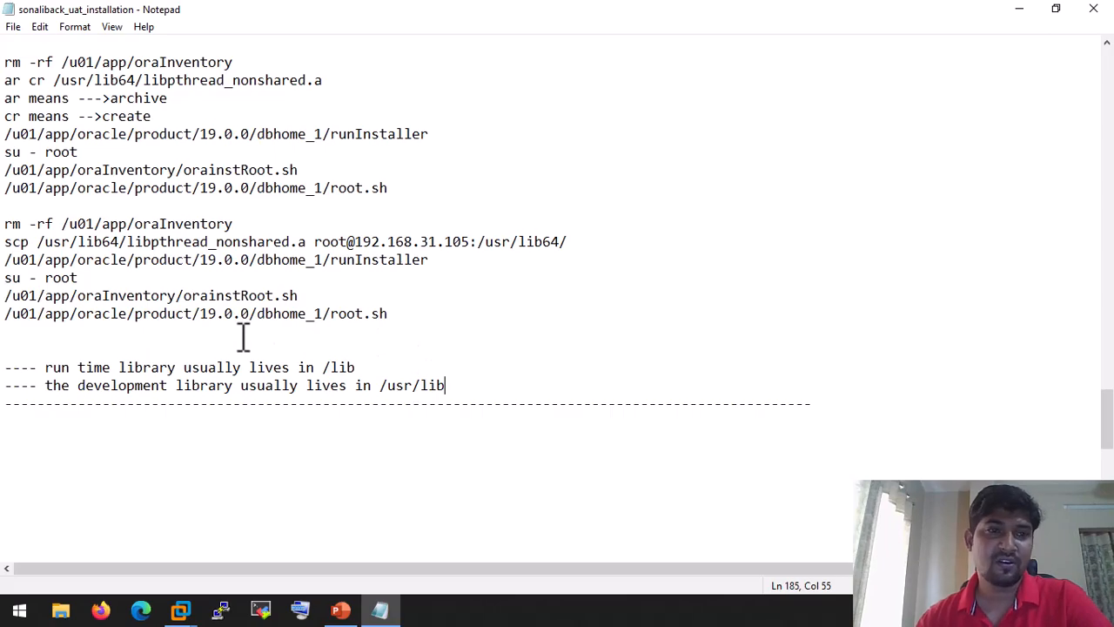
{"action": "scroll", "coordinate": [244, 335], "scroll_direction": "up", "scroll_amount": 20}
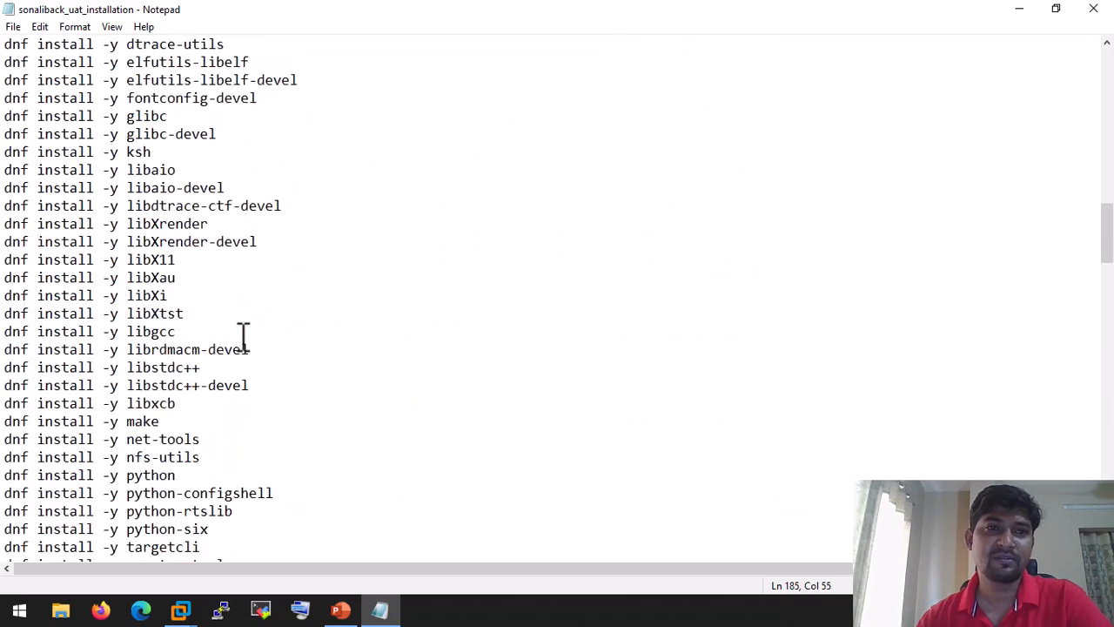
{"action": "scroll", "coordinate": [243, 335], "scroll_direction": "up", "scroll_amount": 15}
{"action": "scroll", "coordinate": [243, 335], "scroll_direction": "up", "scroll_amount": 4}
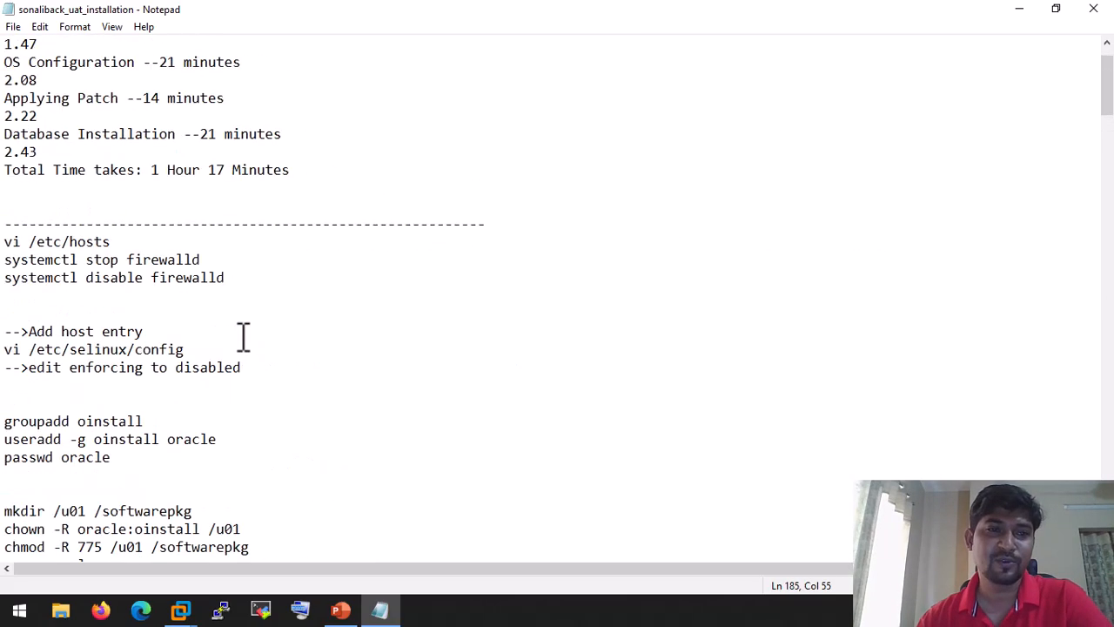
{"action": "scroll", "coordinate": [243, 335], "scroll_direction": "up", "scroll_amount": 1}
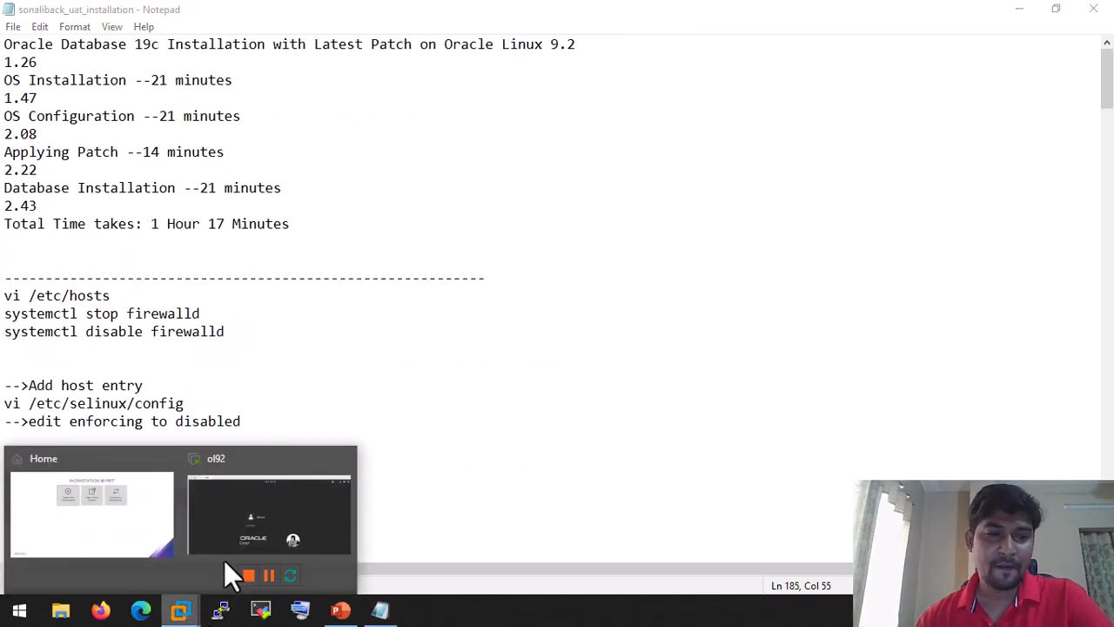
Step: Bring the ol92 VM forward and open the unlisted-username field on its login screen
{"action": "left_click", "coordinate": [290, 470]}
{"action": "left_click", "coordinate": [529, 338]}
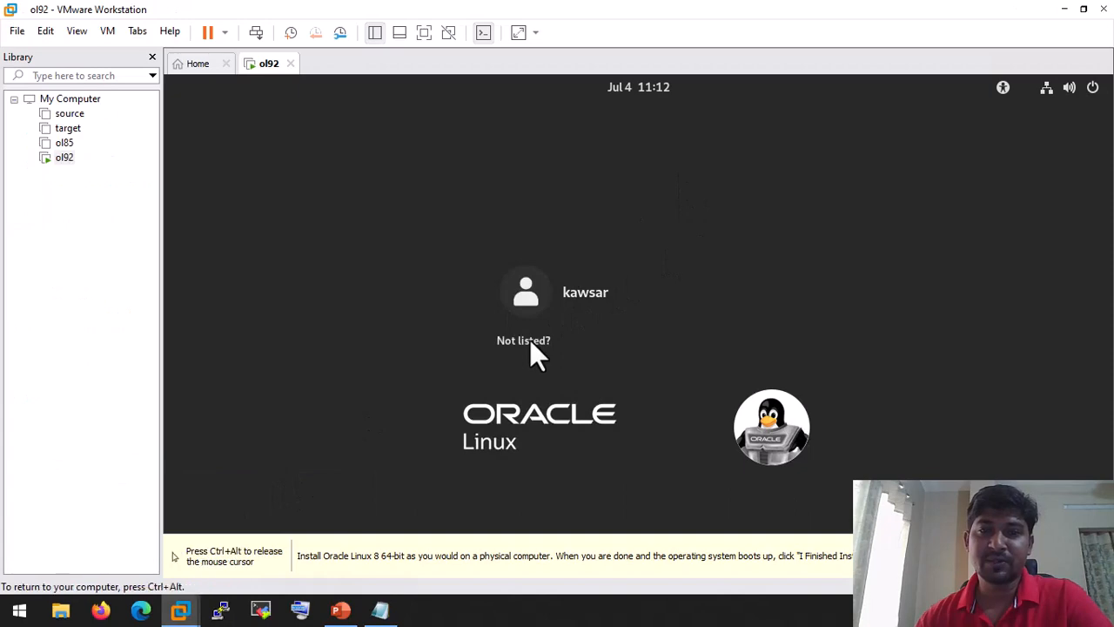
{"action": "left_click", "coordinate": [528, 338]}
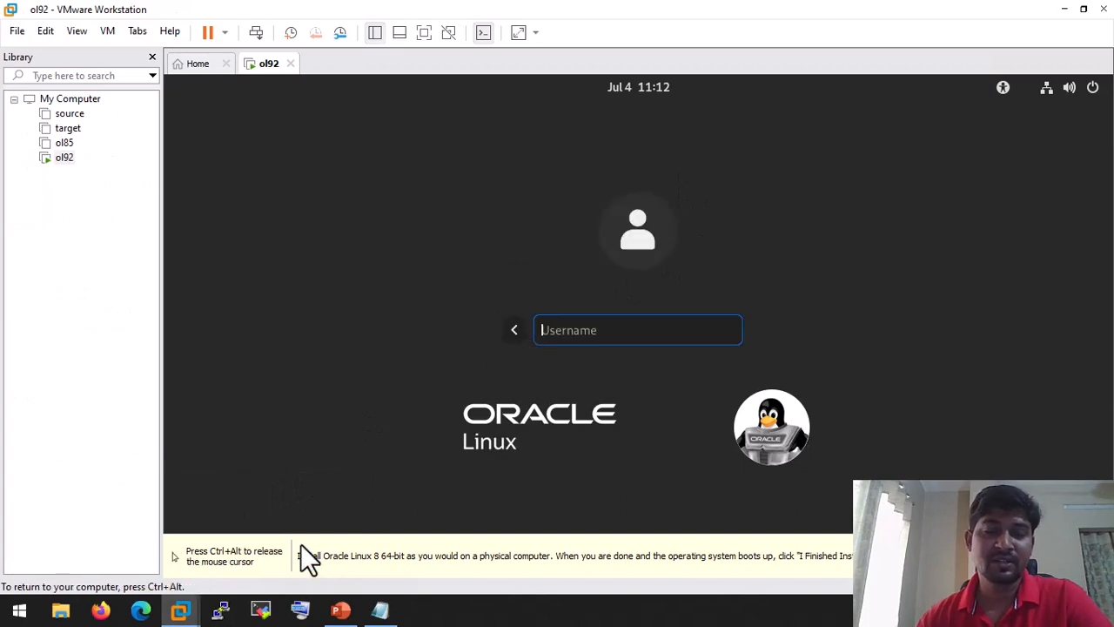
Step: Highlight the OS Installation and OS Configuration timing lines in the notes, then return to ol92
{"action": "left_click", "coordinate": [379, 609]}
{"action": "left_click_drag", "start_coordinate": [3, 80], "coordinate": [232, 80]}
{"action": "left_click_drag", "start_coordinate": [3, 116], "coordinate": [241, 116]}
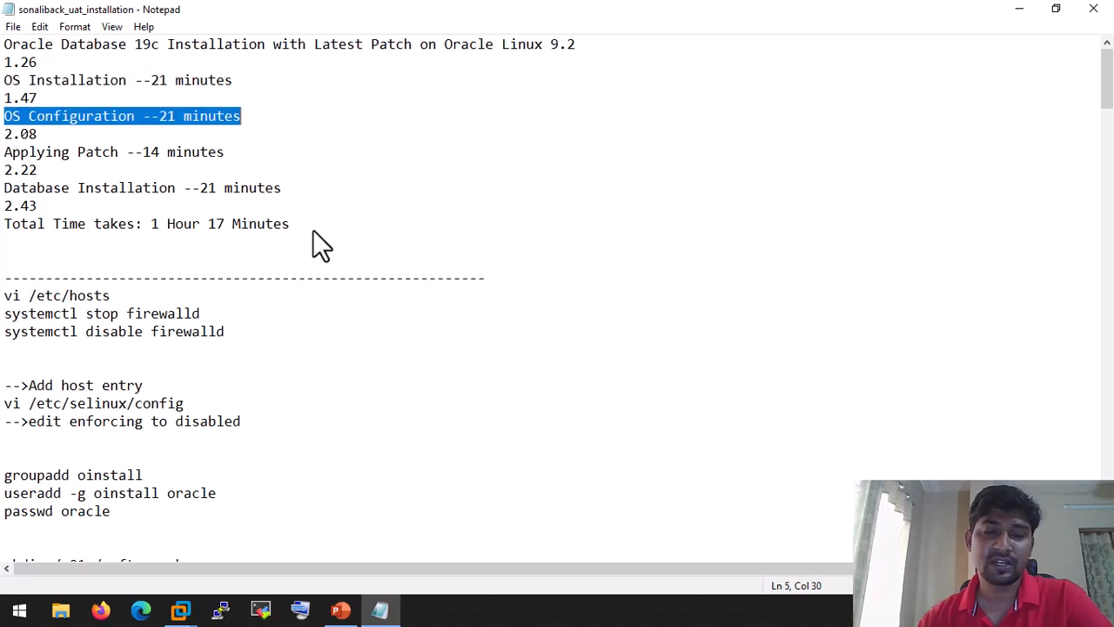
{"action": "mouse_move", "coordinate": [207, 609]}
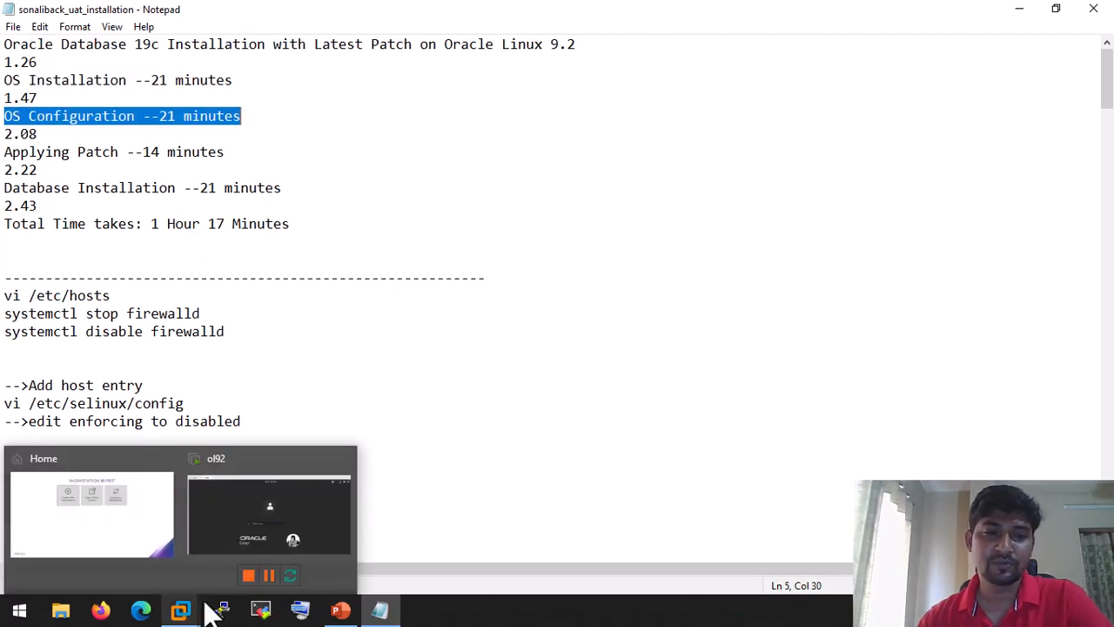
{"action": "left_click", "coordinate": [269, 532]}
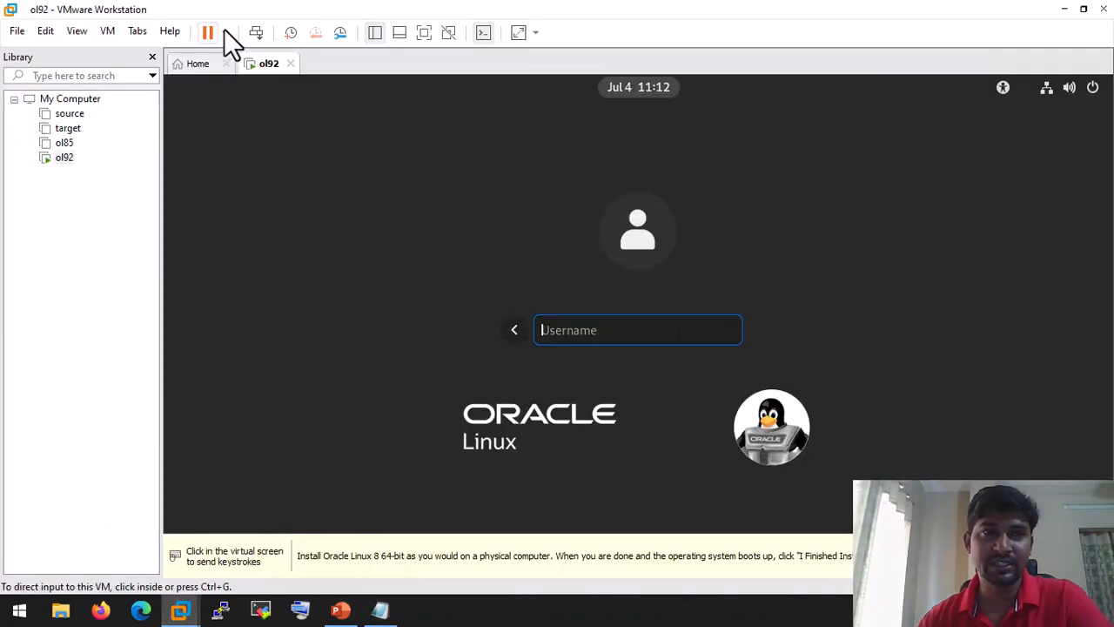
Step: Hide the VM library and log into the ol92 guest as root
{"action": "left_click", "coordinate": [383, 35]}
{"action": "left_click", "coordinate": [534, 336]}
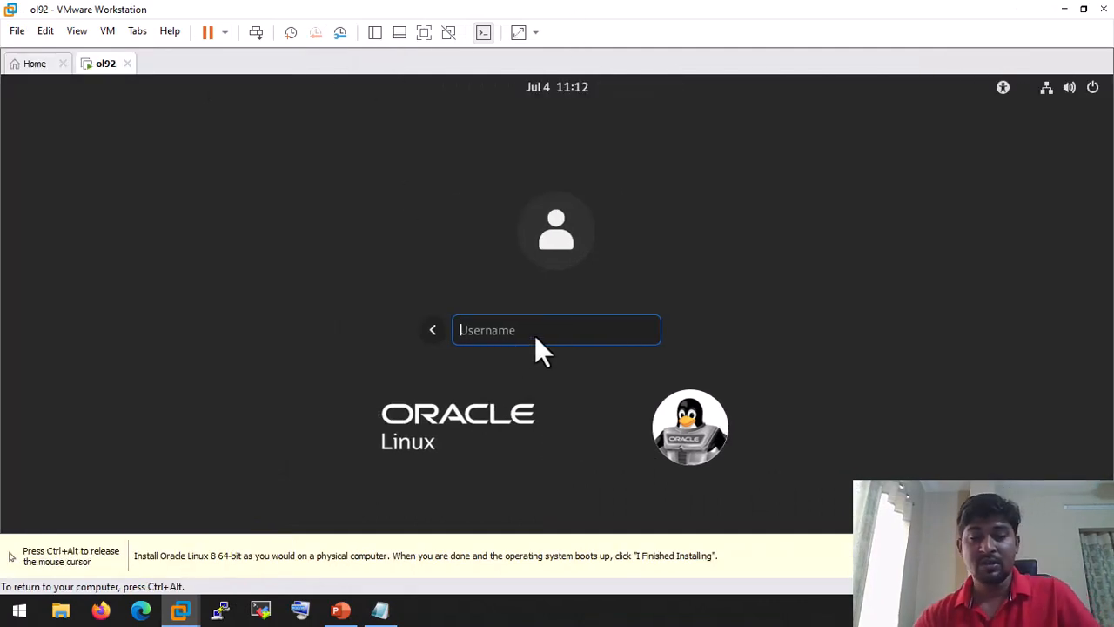
{"action": "type", "text": "root"}
{"action": "key", "text": "Return"}
{"action": "type", "text": "••"}
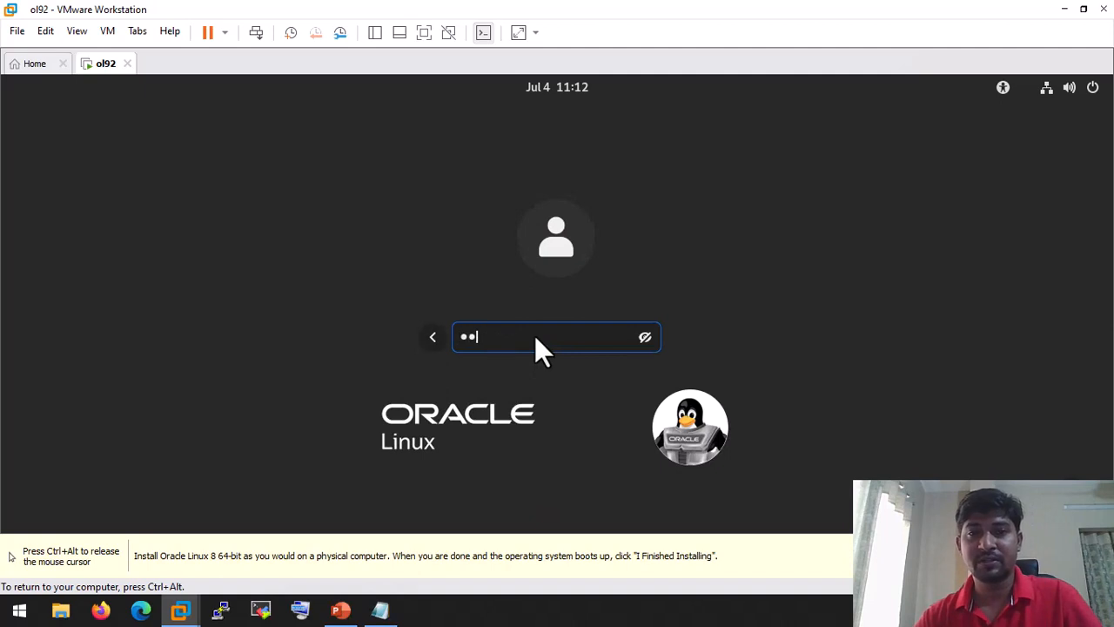
{"action": "type", "text": "••"}
{"action": "key", "text": "Return"}
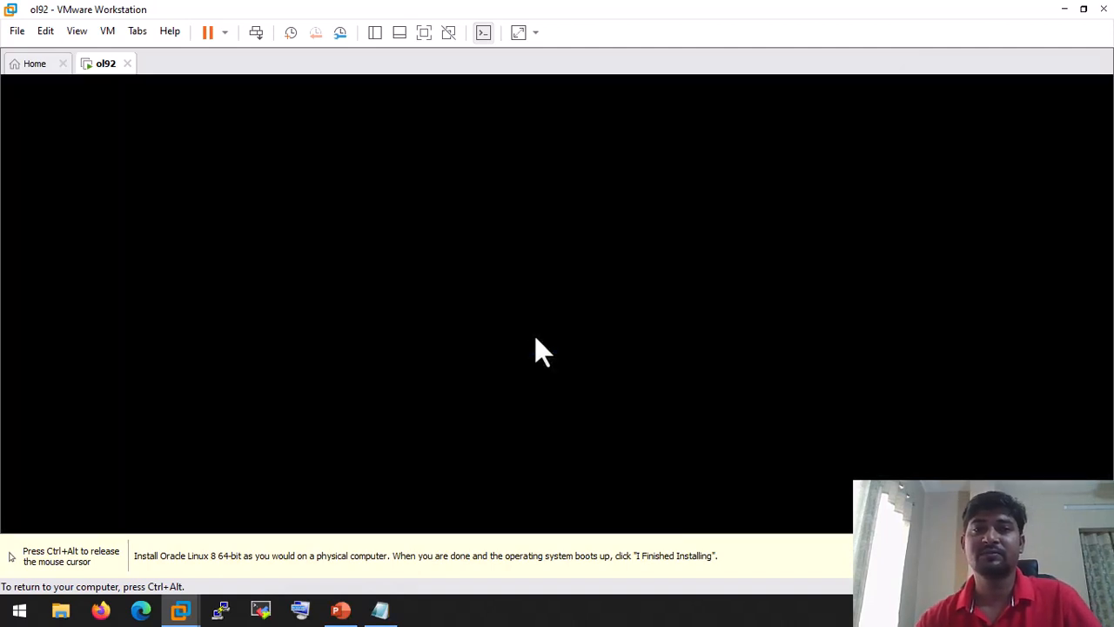
{"action": "key", "text": "ctrl+alt"}
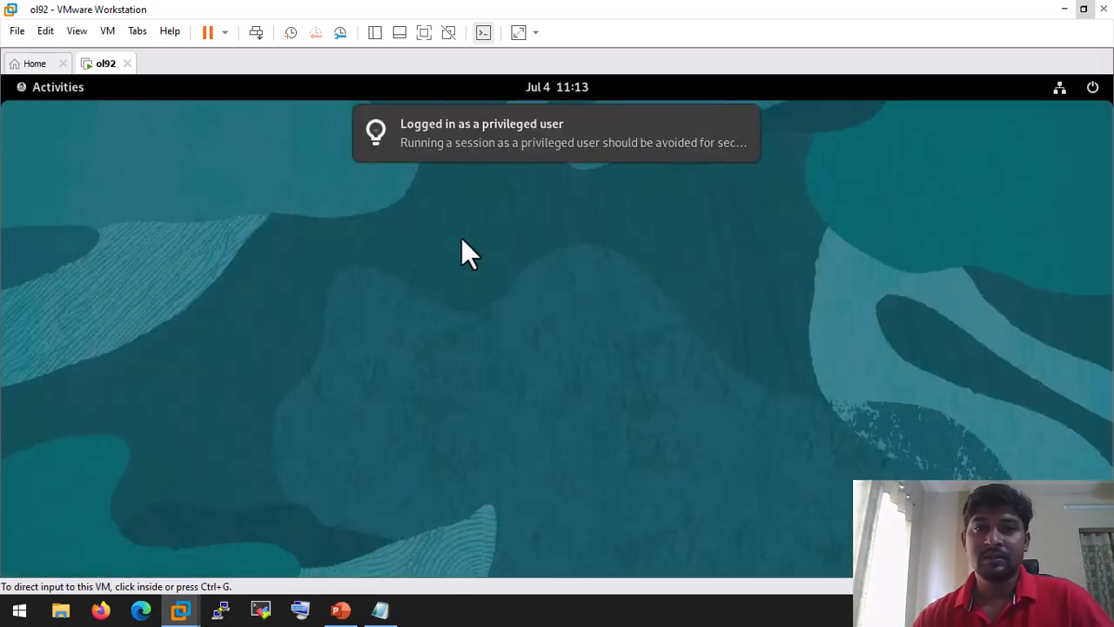
Step: Run ifconfig in a root terminal and select the IP address 192.168.31.105
{"action": "right_click", "coordinate": [427, 183]}
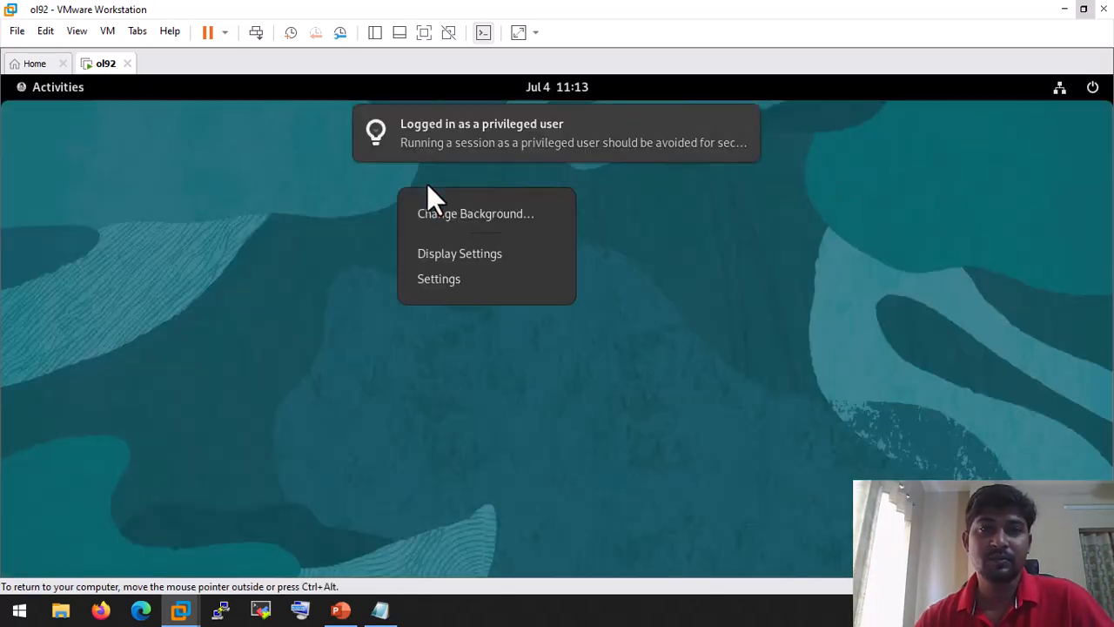
{"action": "left_click", "coordinate": [243, 220]}
{"action": "key", "text": "super"}
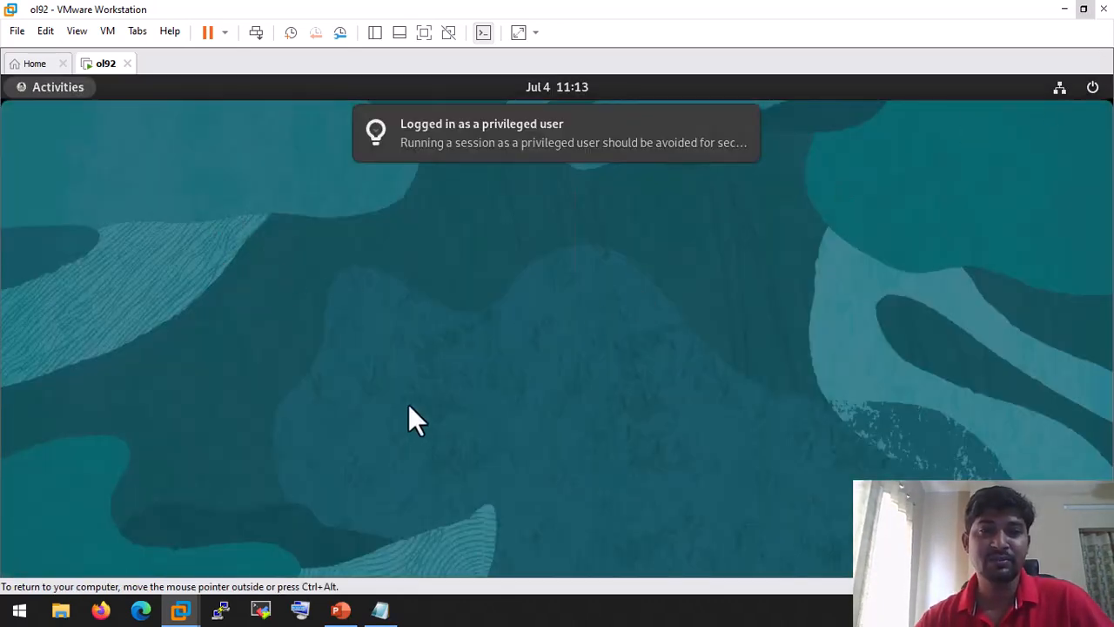
{"action": "left_click", "coordinate": [598, 543]}
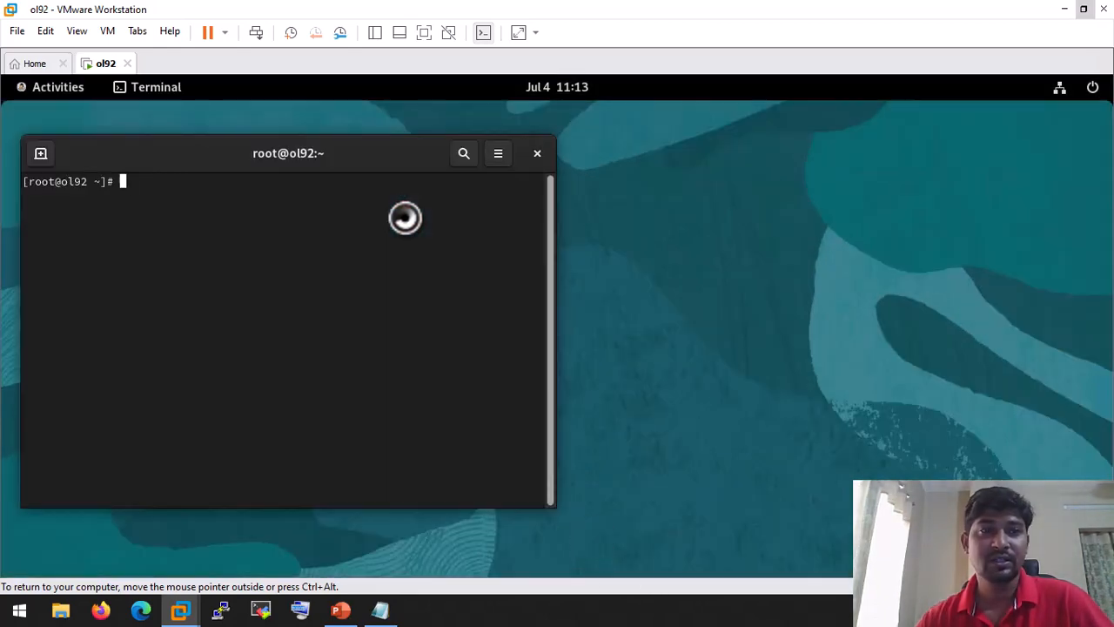
{"action": "type", "text": "ifconfig"}
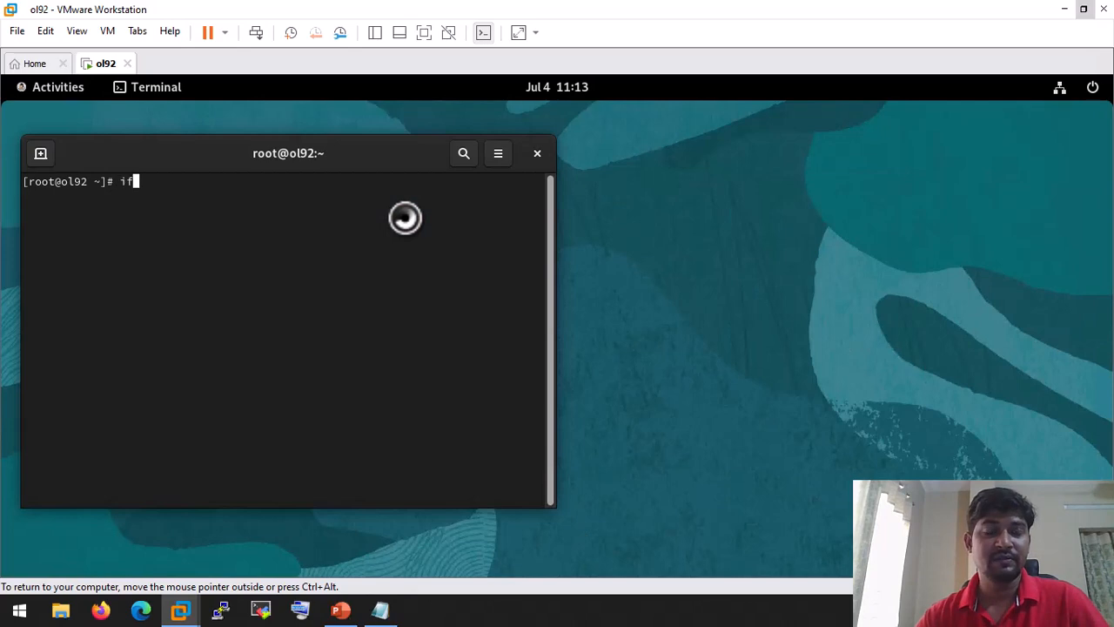
{"action": "key", "text": "Return"}
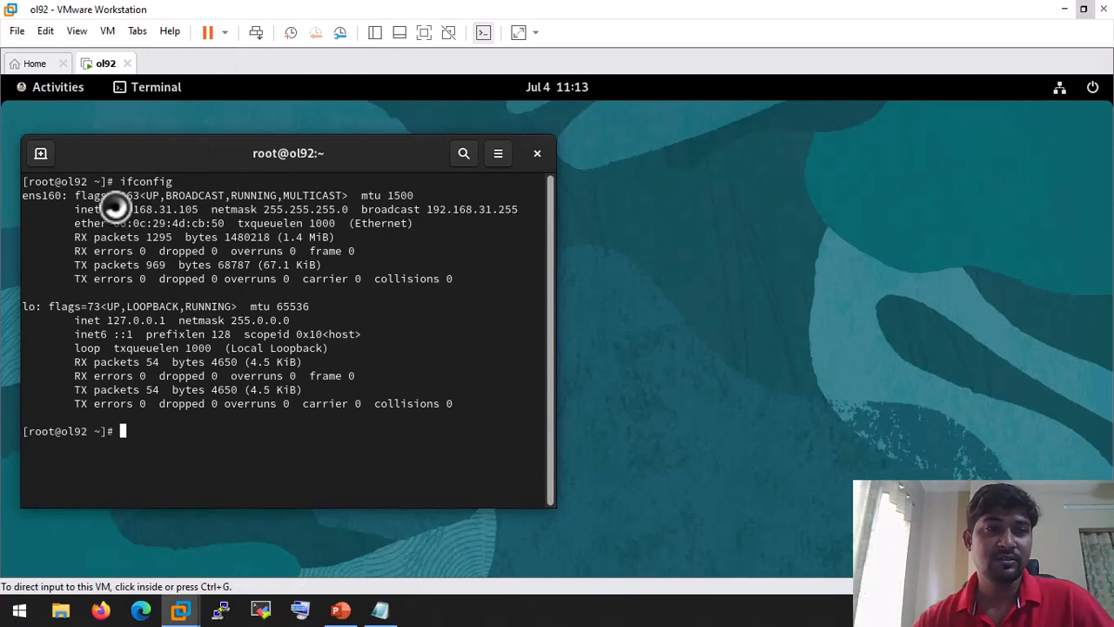
{"action": "double_click", "coordinate": [193, 209]}
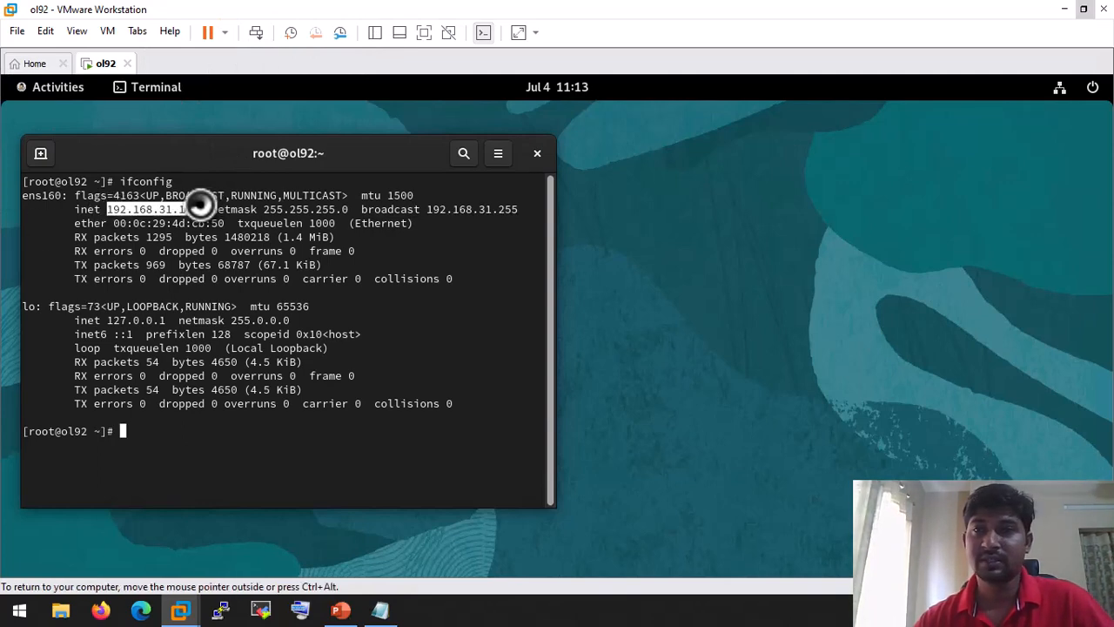
{"action": "left_click", "coordinate": [1067, 9]}
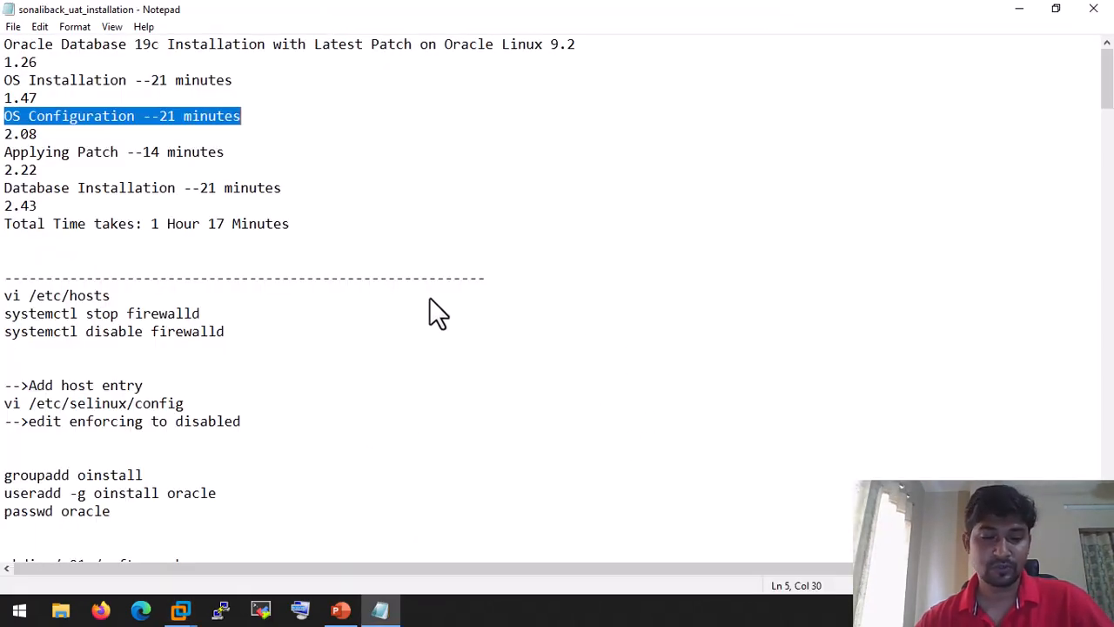
Step: Dock the notes right and open a PuTTY SSH session to 192.168.31.105, accepting the host key
{"action": "key", "text": "super+Right"}
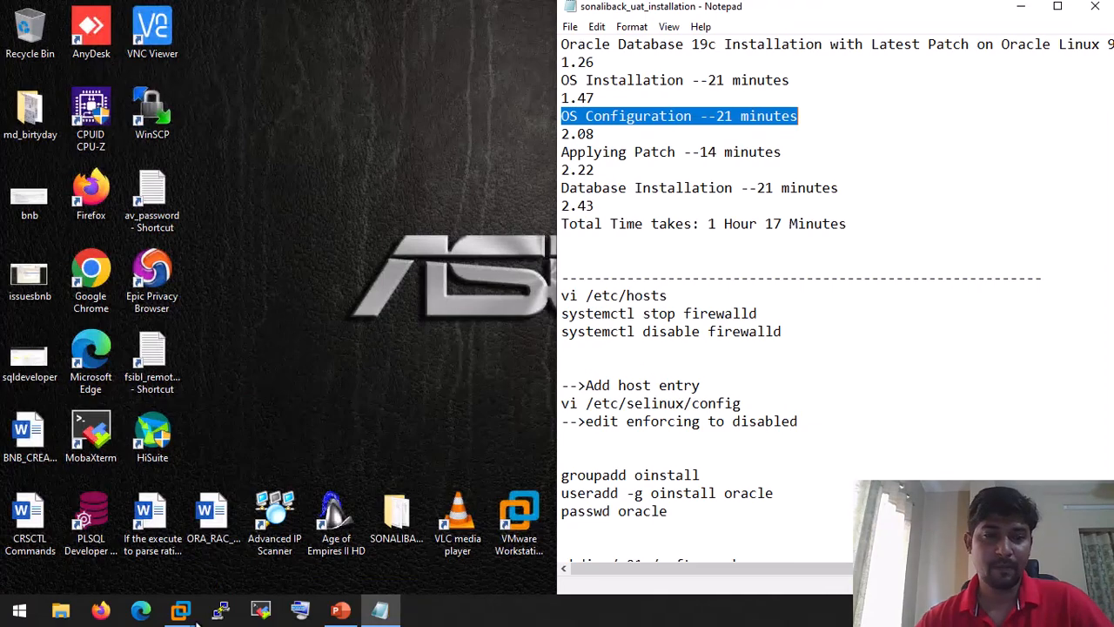
{"action": "left_click", "coordinate": [220, 609]}
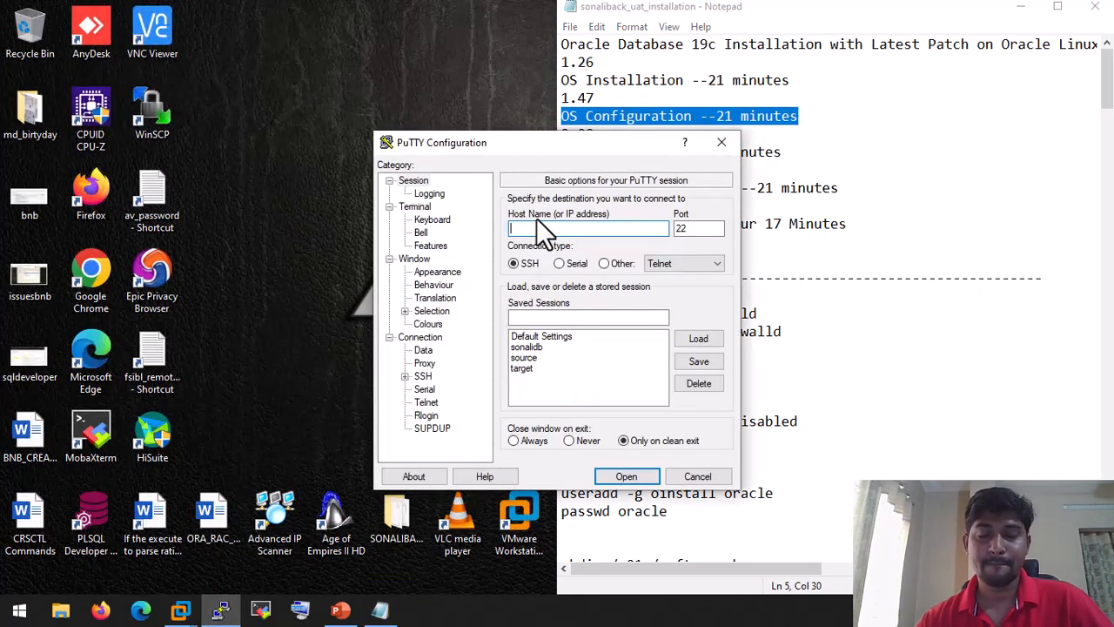
{"action": "type", "text": "192.16"}
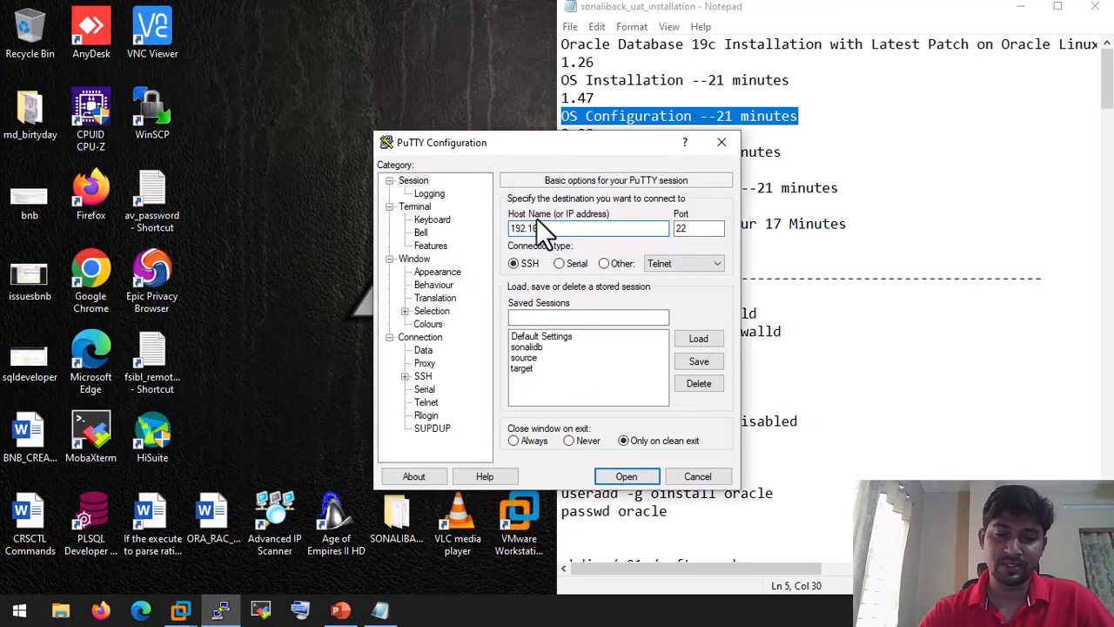
{"action": "type", "text": "8."}
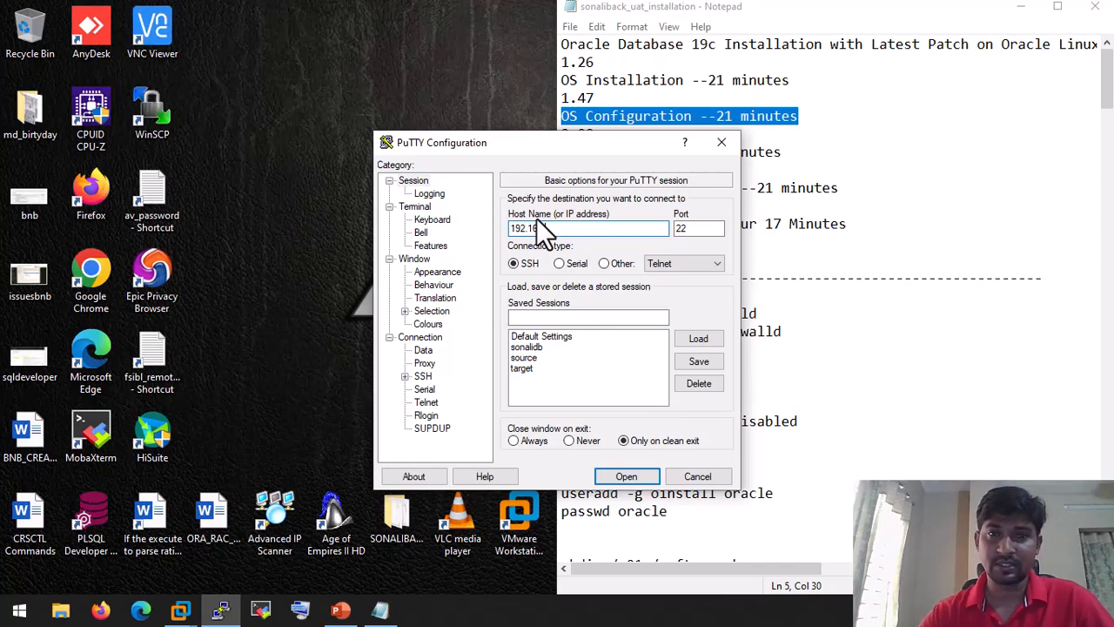
{"action": "type", "text": "31.10"}
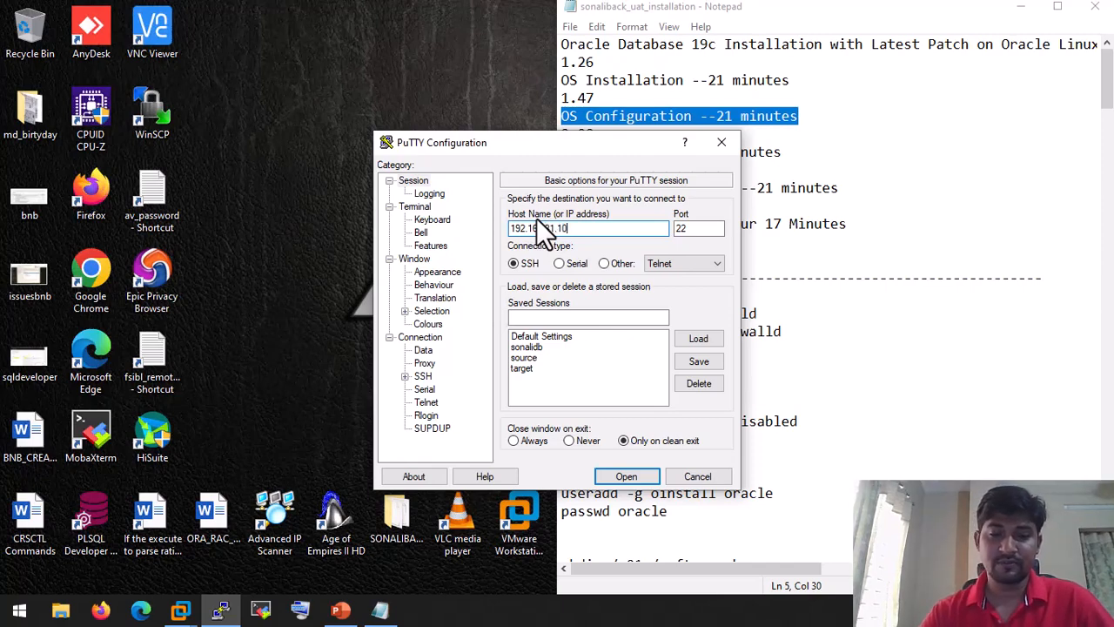
{"action": "type", "text": "5"}
{"action": "key", "text": "Return"}
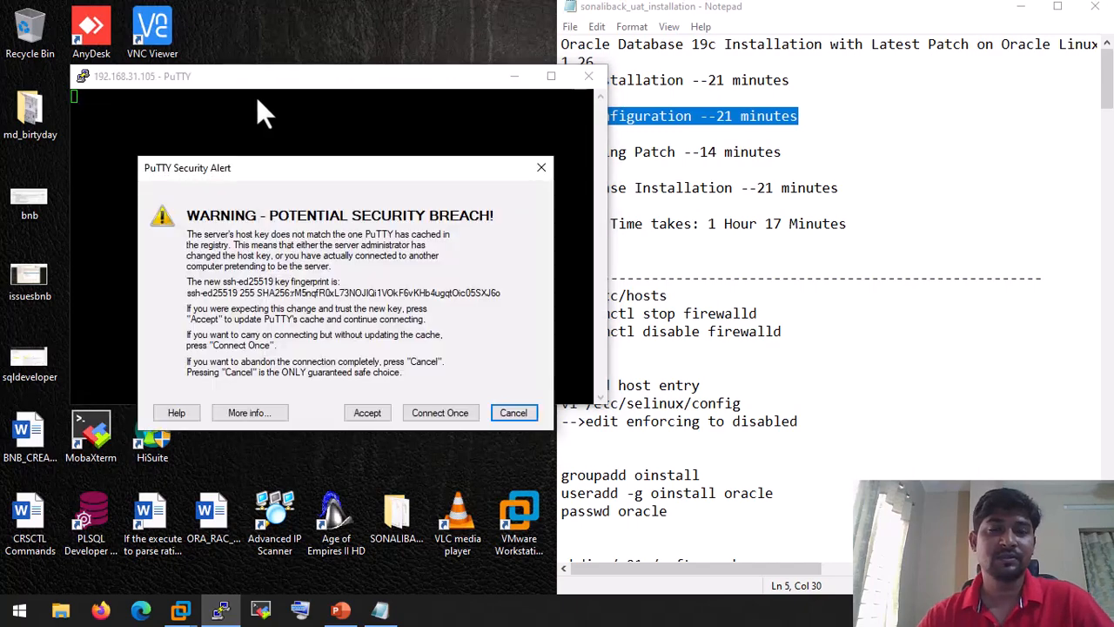
{"action": "left_click", "coordinate": [381, 409]}
Step: Snap the PuTTY terminal to the left half and log in as root
{"action": "left_click_drag", "start_coordinate": [293, 76], "coordinate": [30, 268]}
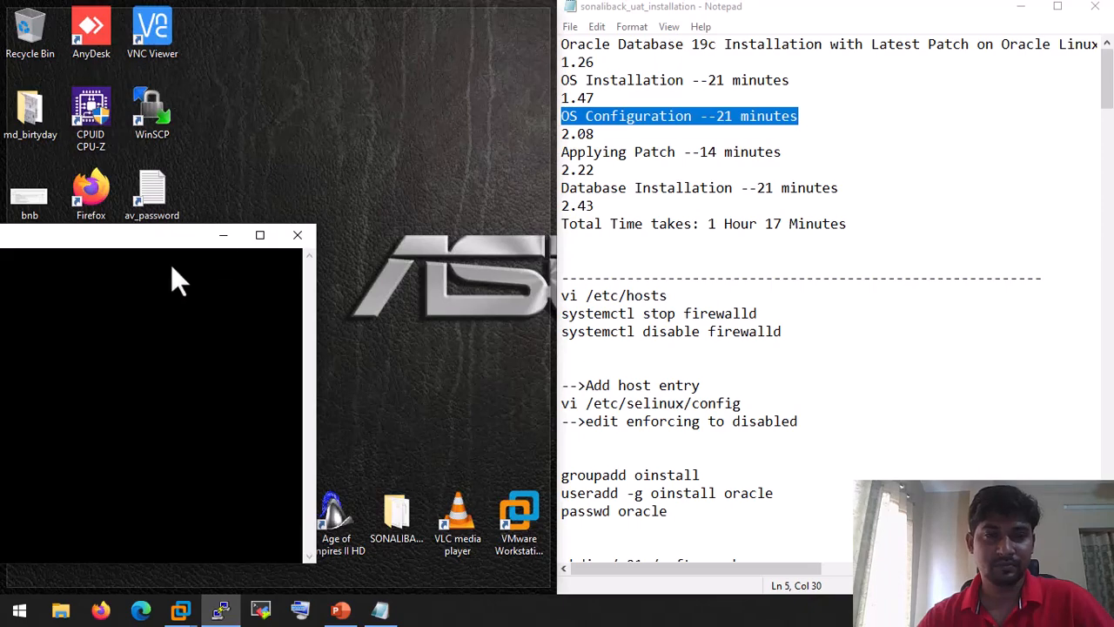
{"action": "key", "text": "super+Left"}
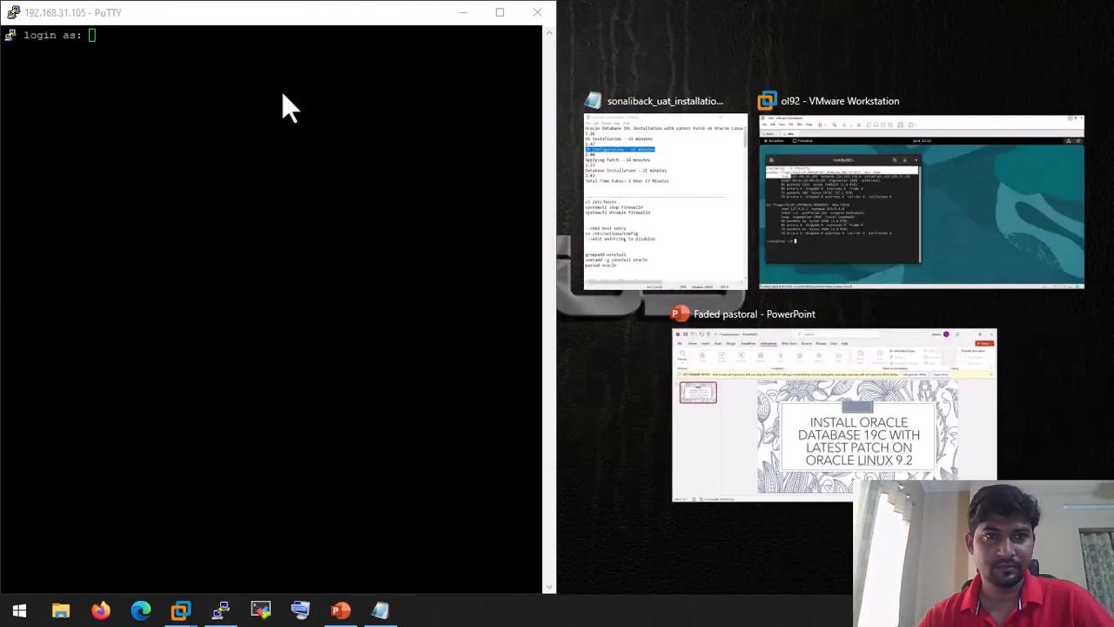
{"action": "double_click", "coordinate": [281, 90]}
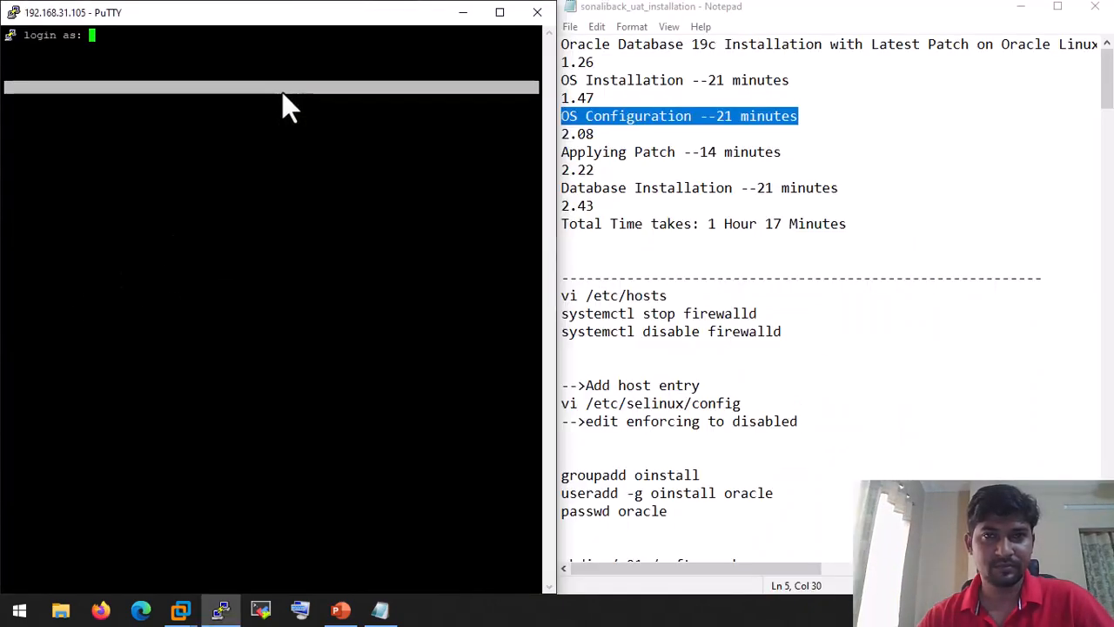
{"action": "double_click", "coordinate": [218, 73]}
{"action": "type", "text": "root"}
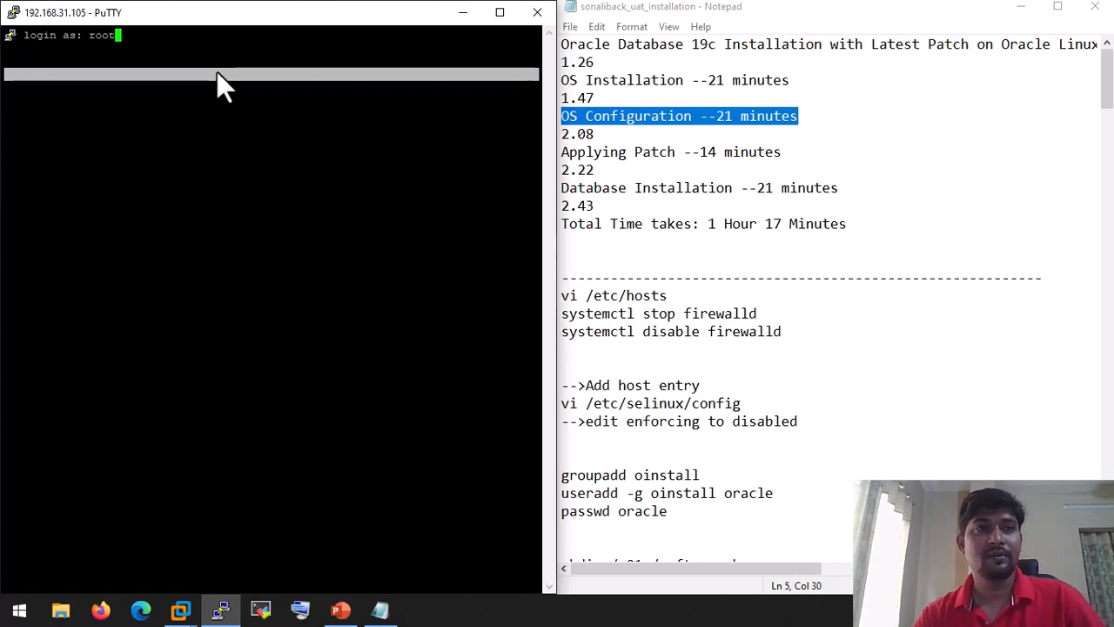
{"action": "key", "text": "Return"}
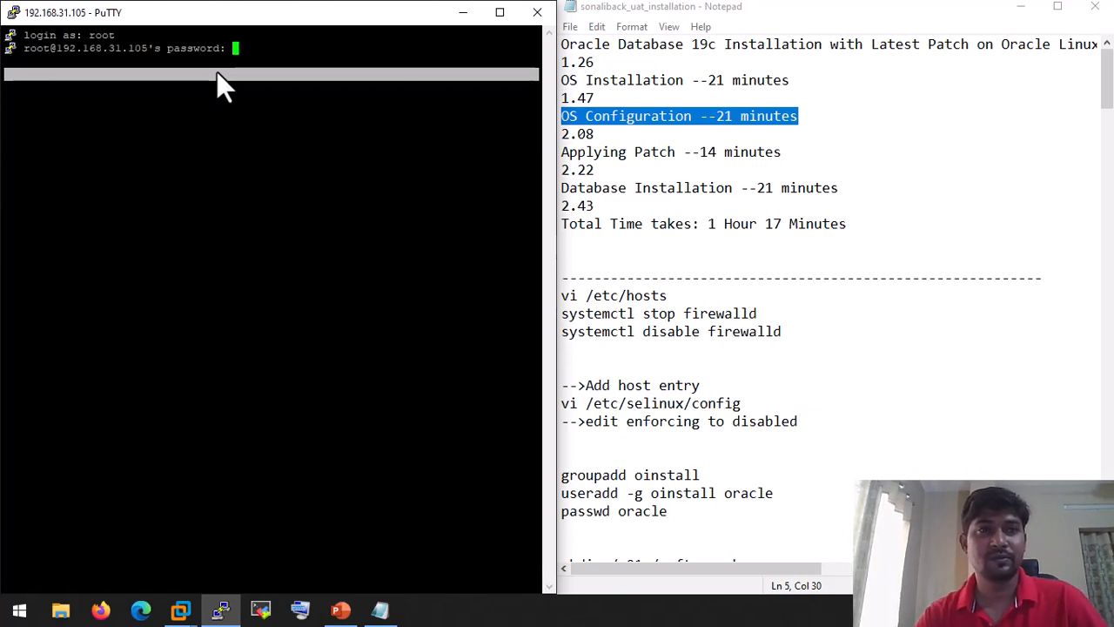
{"action": "key", "text": "Return"}
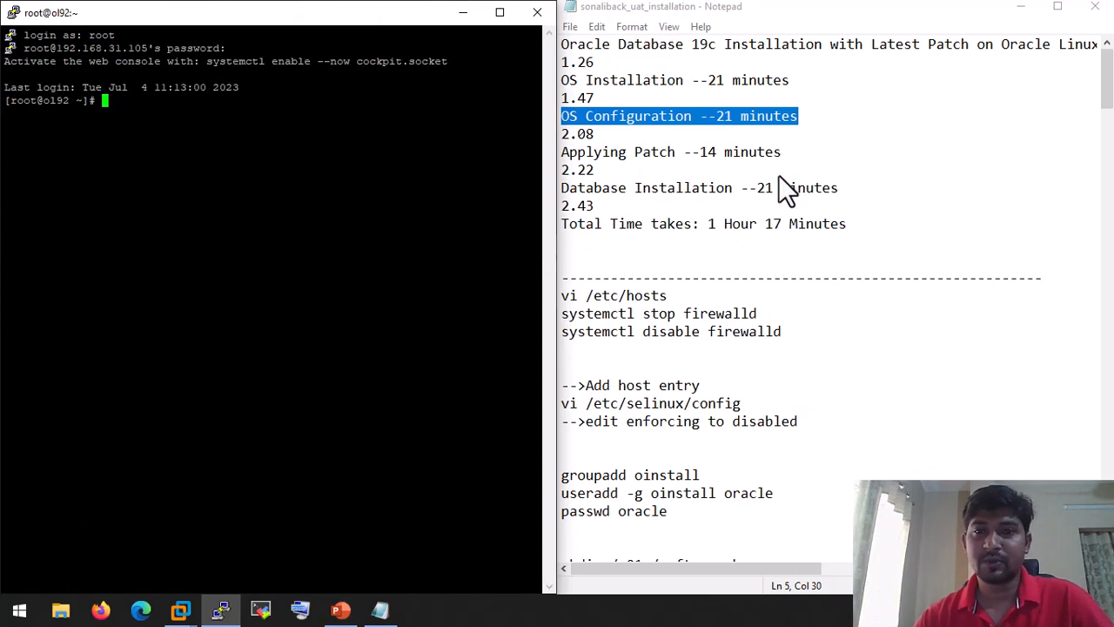
Step: Open /etc/hosts in vi, following the notes' vi /etc/hosts line
{"action": "scroll", "coordinate": [687, 150], "scroll_direction": "down", "scroll_amount": 3}
{"action": "left_click_drag", "start_coordinate": [668, 135], "coordinate": [534, 138]}
{"action": "left_click", "coordinate": [165, 141]}
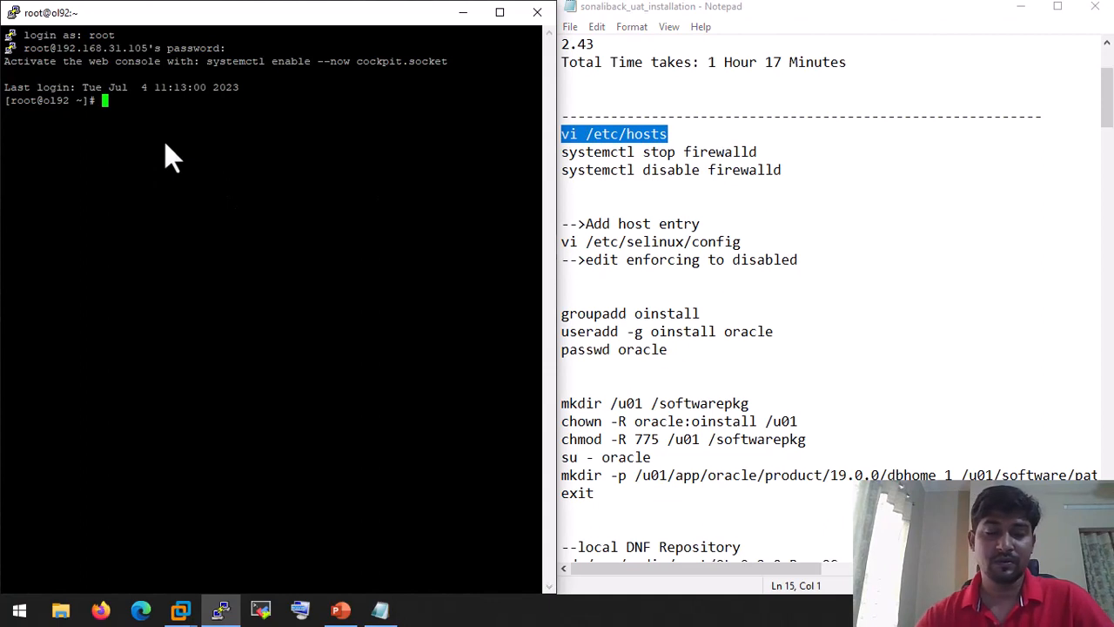
{"action": "type", "text": "vii"}
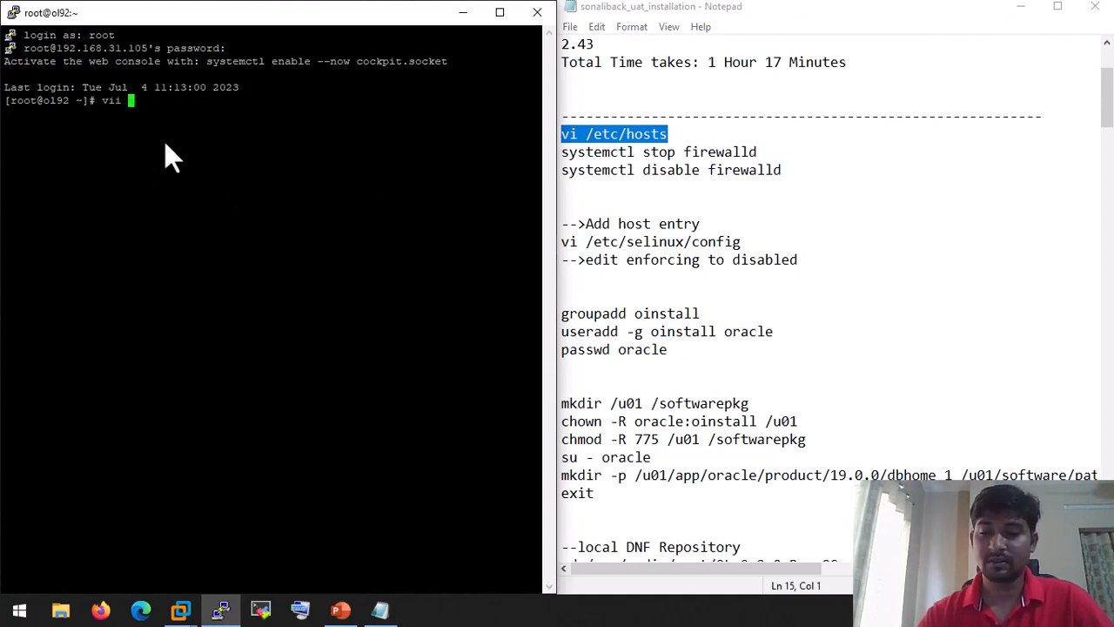
{"action": "key", "text": "BackSpace"}
{"action": "key", "text": "BackSpace"}
{"action": "type", "text": "/"}
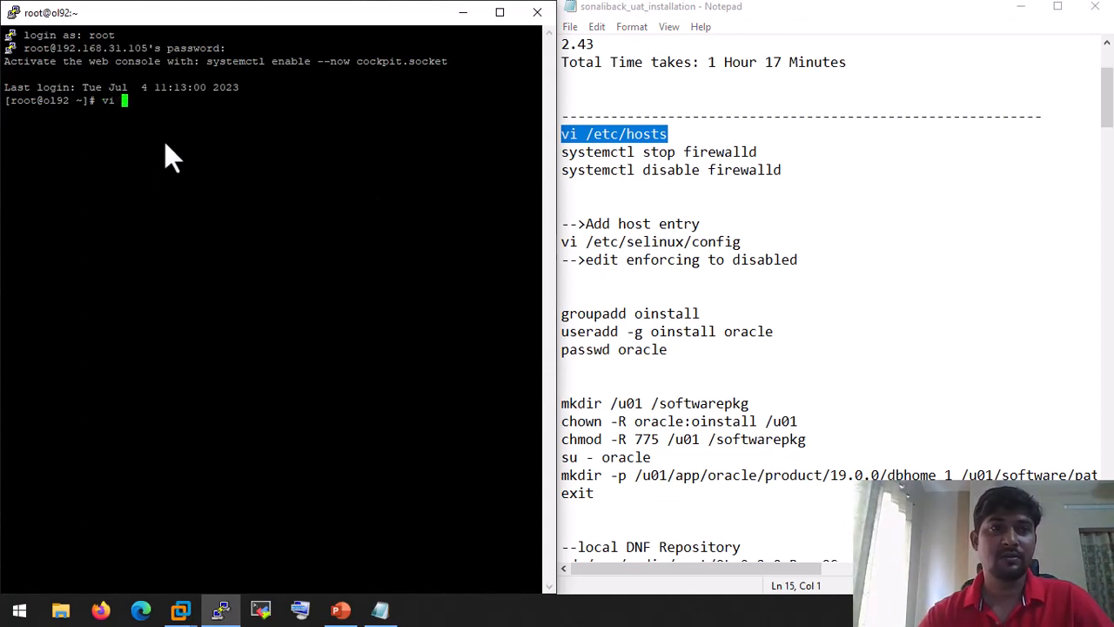
{"action": "type", "text": "/etc/hosts"}
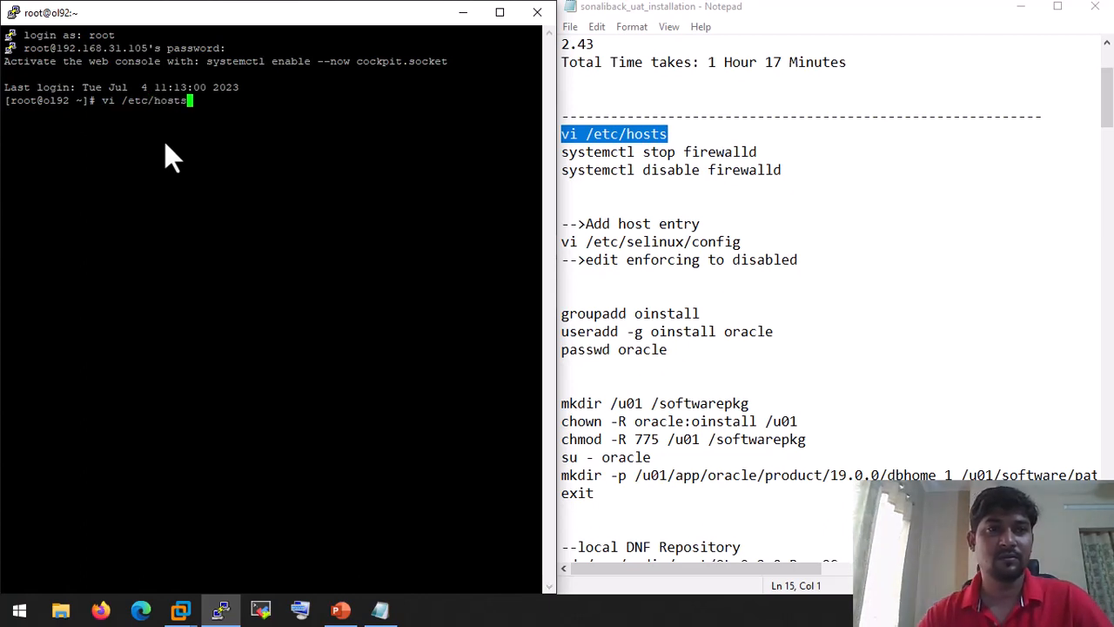
{"action": "key", "text": "Return"}
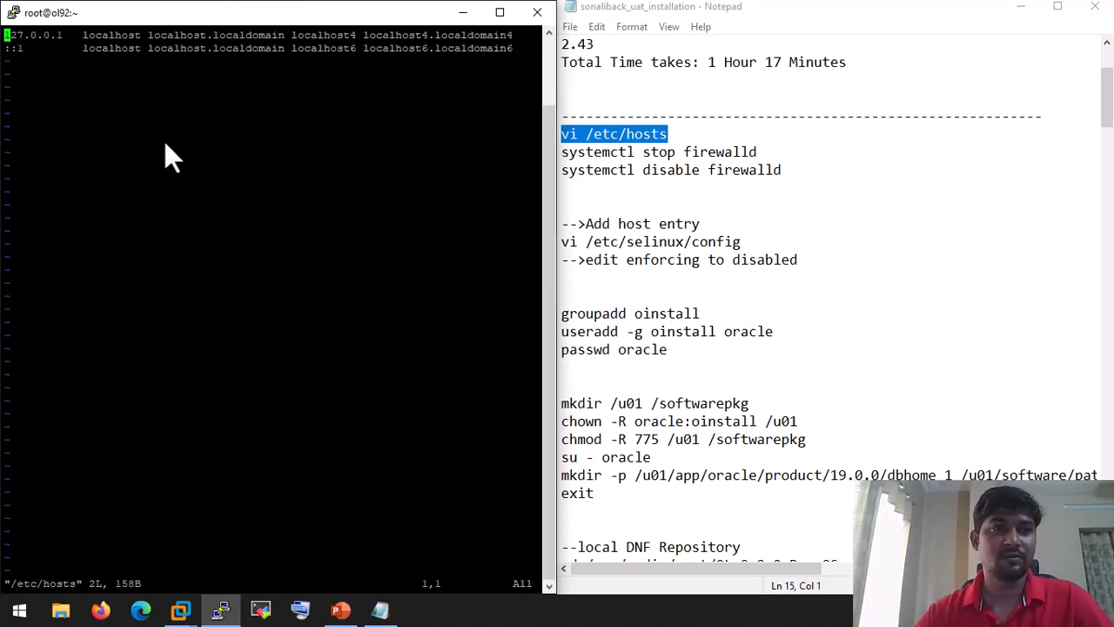
Step: Add a new line '192.168.31.105<Tab>ol92' after the existing hosts entries
{"action": "key", "text": "Down"}
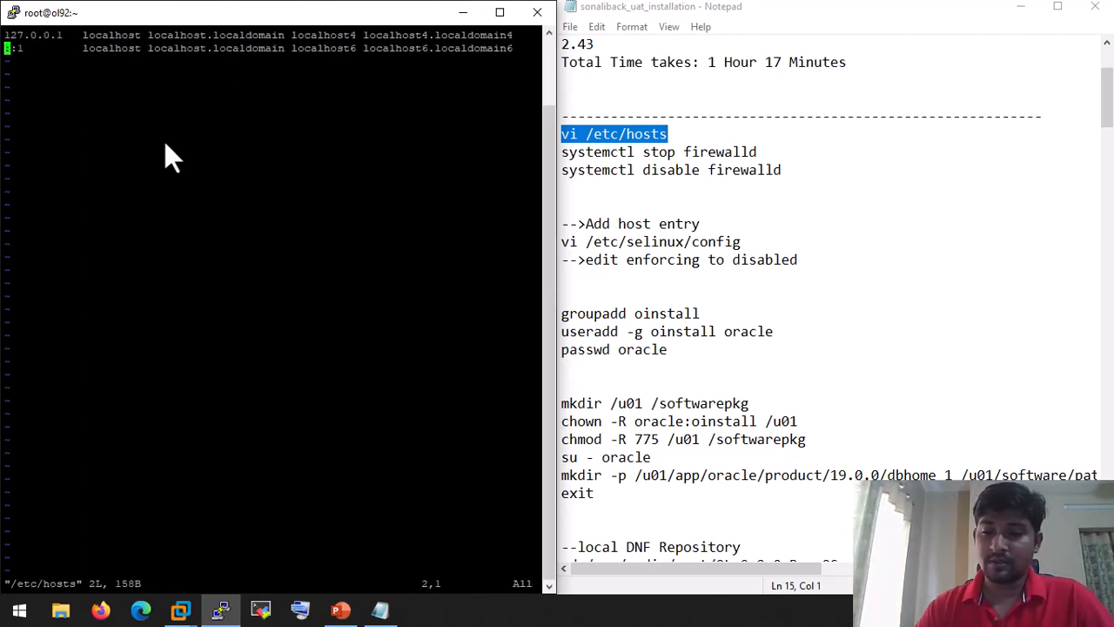
{"action": "key", "text": "End"}
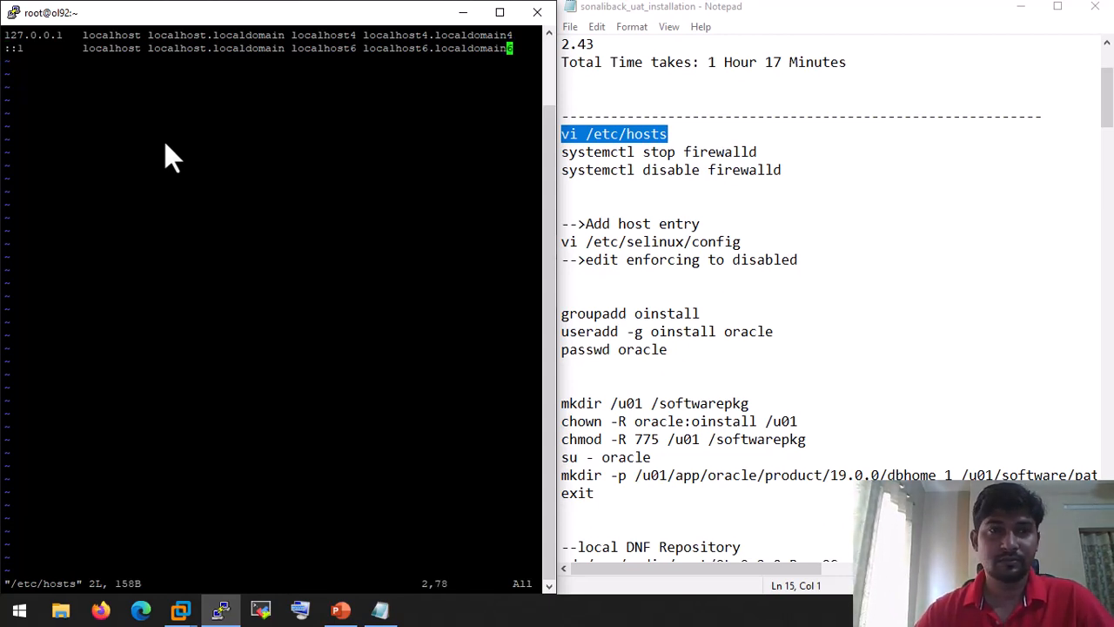
{"action": "key", "text": "i"}
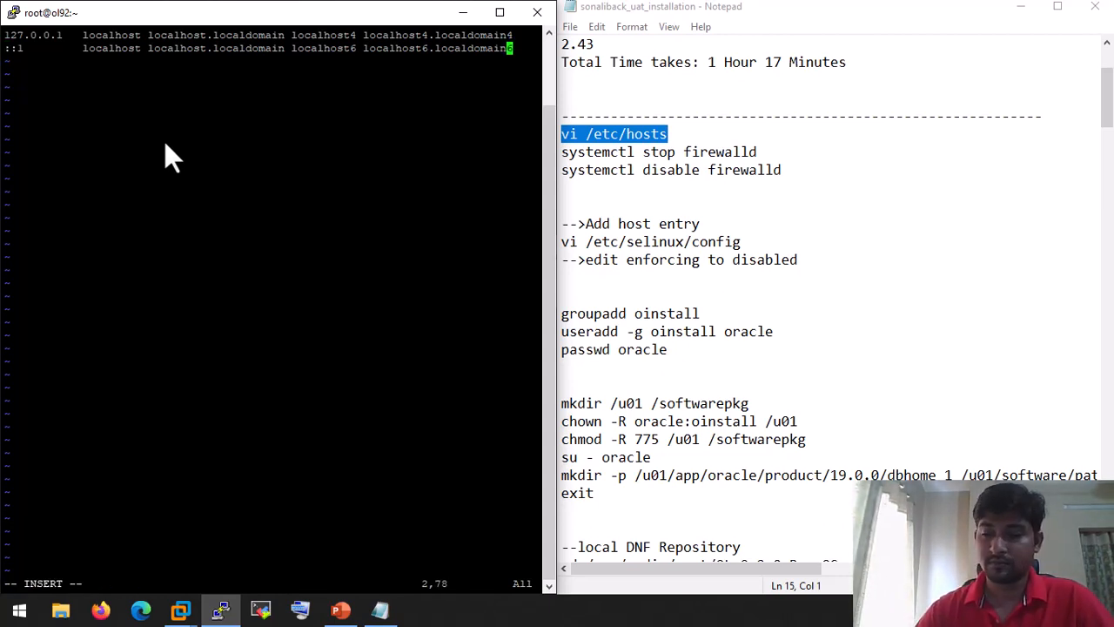
{"action": "key", "text": "Return"}
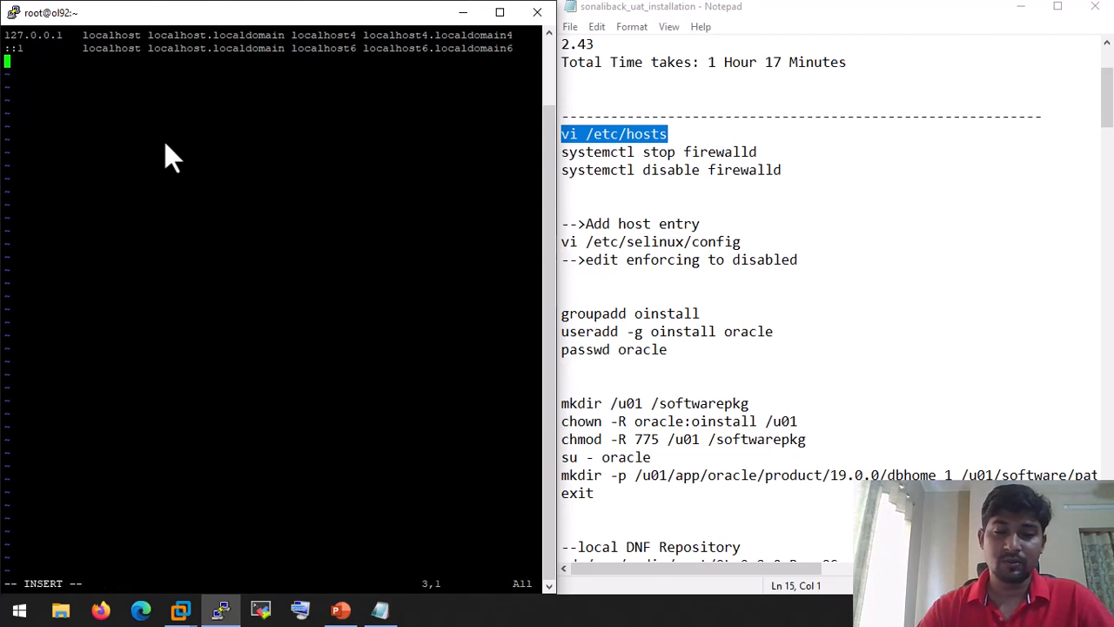
{"action": "type", "text": "i192"}
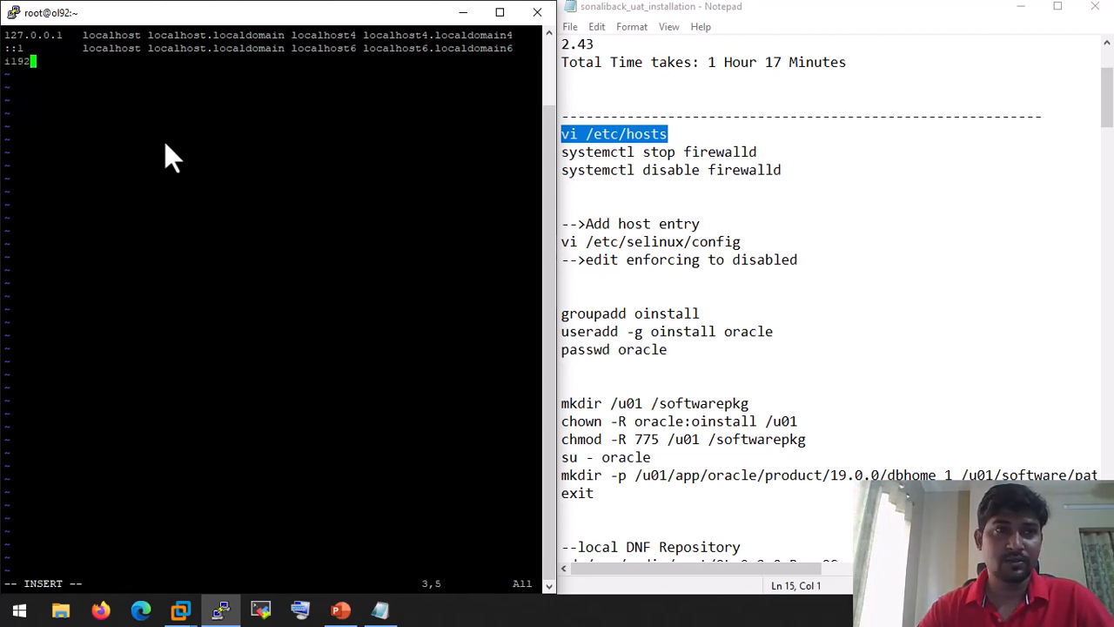
{"action": "key", "text": "BackSpace"}
{"action": "key", "text": "BackSpace"}
{"action": "key", "text": "BackSpace"}
{"action": "key", "text": "BackSpace"}
{"action": "type", "text": "192"}
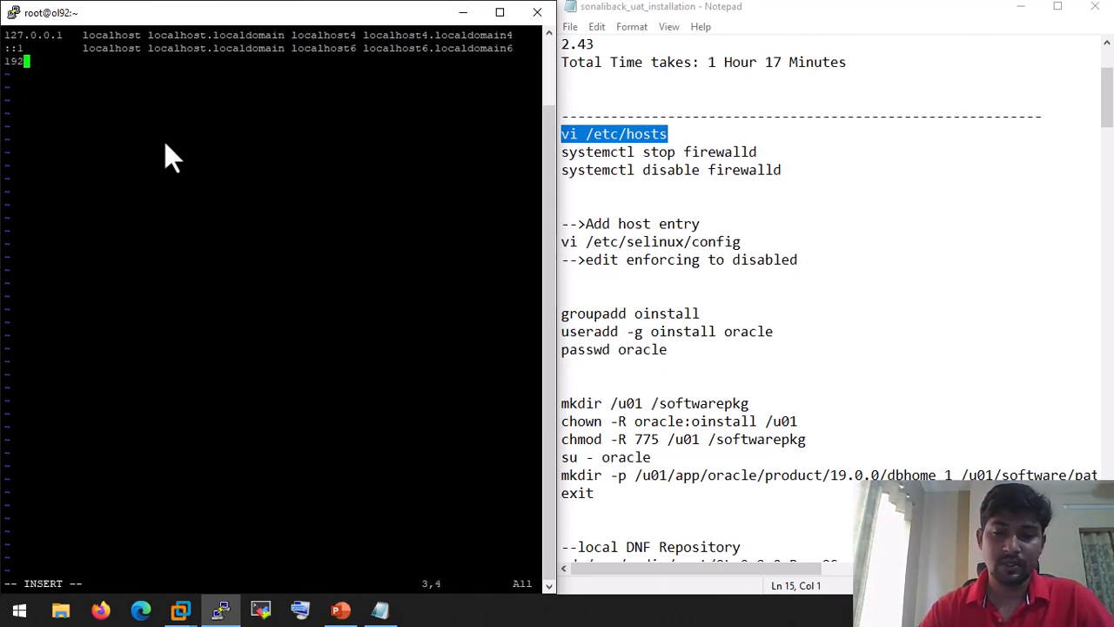
{"action": "type", "text": ".168.31"}
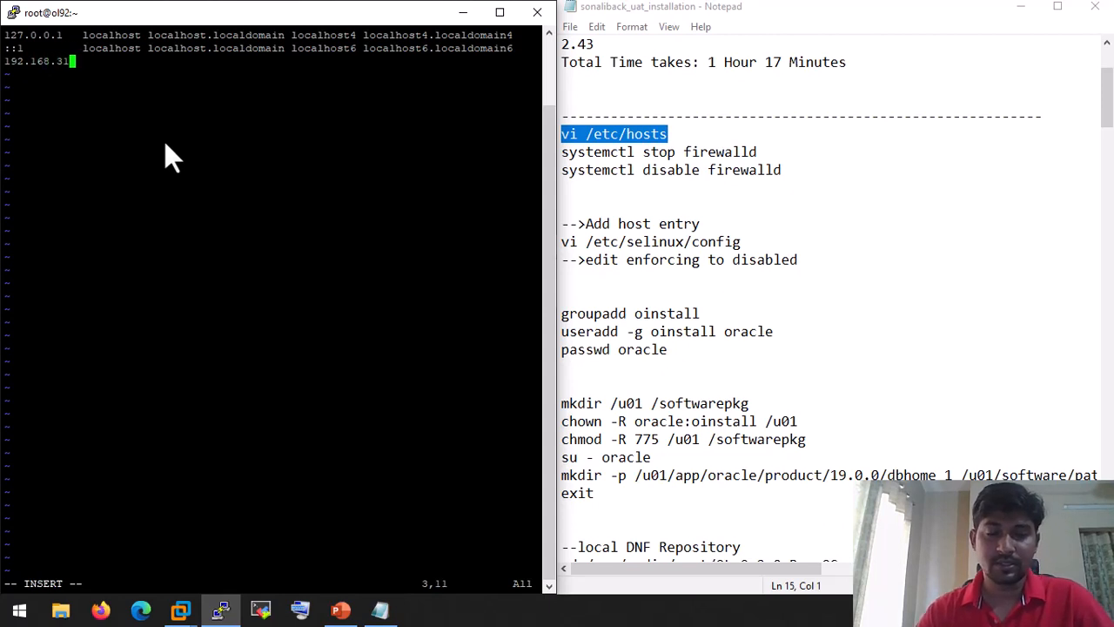
{"action": "type", "text": ".105"}
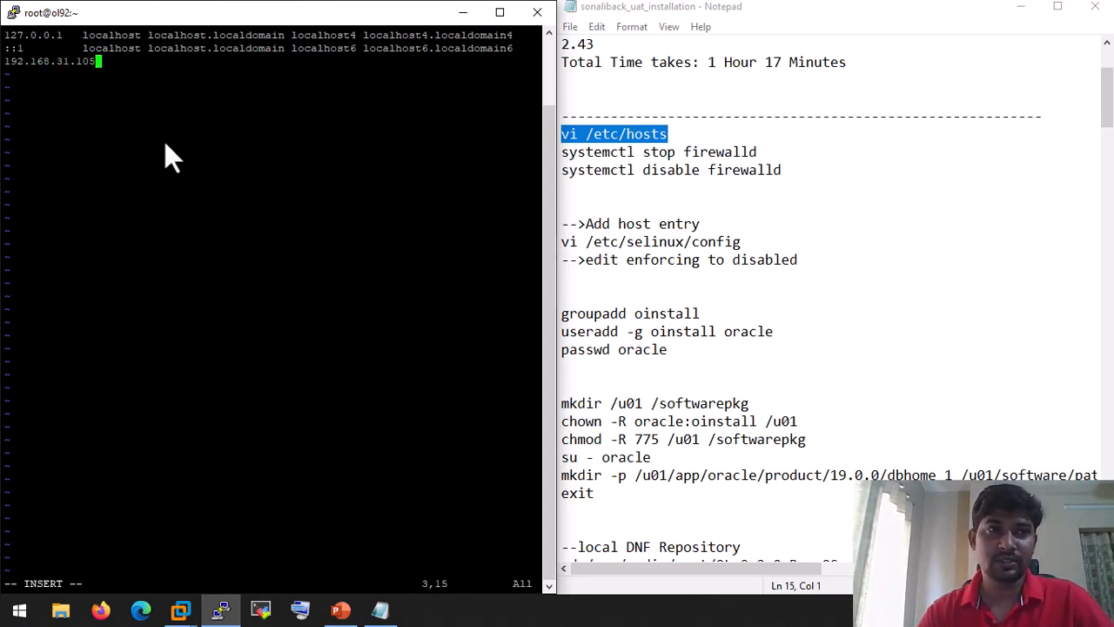
{"action": "key", "text": "Tab"}
{"action": "type", "text": "ol9"}
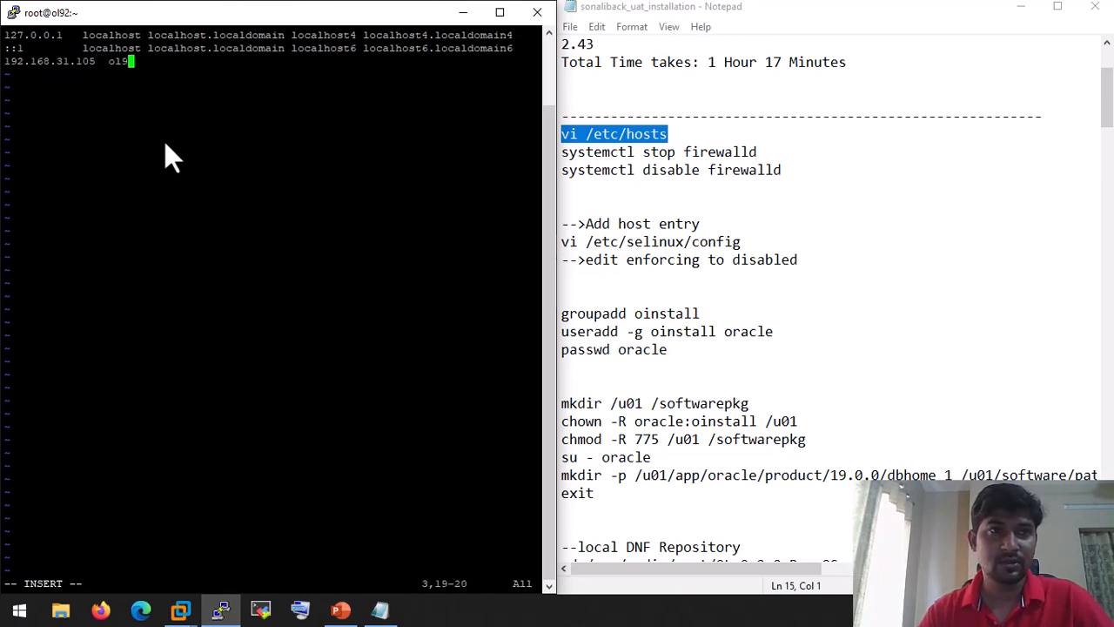
{"action": "type", "text": "2"}
Step: Save the hosts file with :wq and enter 'systemctl stop firewalld' at the prompt
{"action": "key", "text": "Escape"}
{"action": "type", "text": ":"}
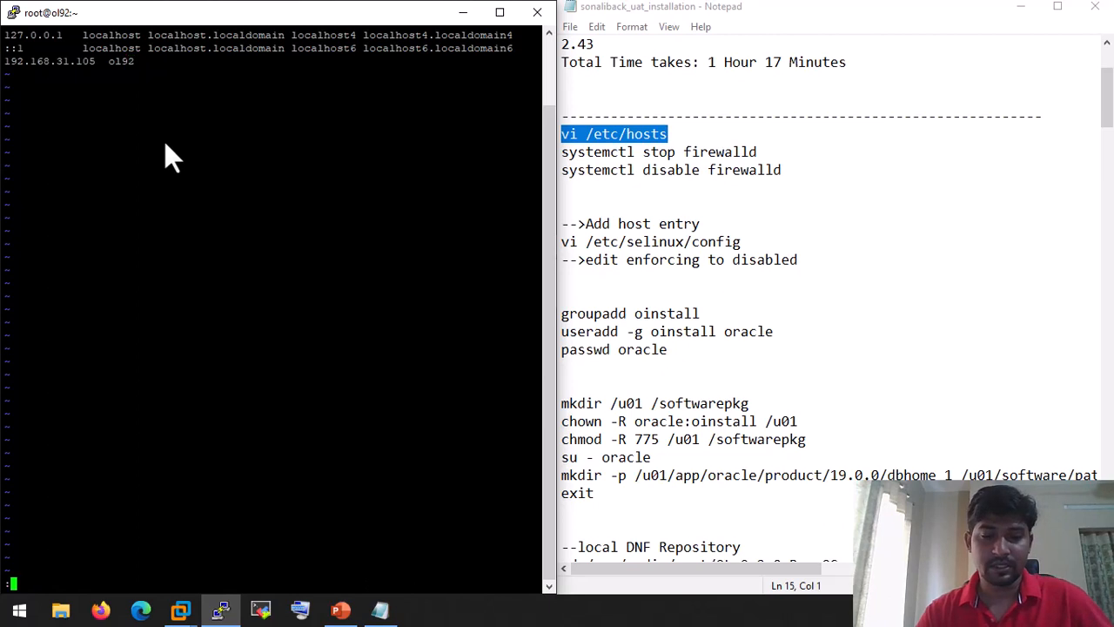
{"action": "type", "text": "wq"}
{"action": "key", "text": "Return"}
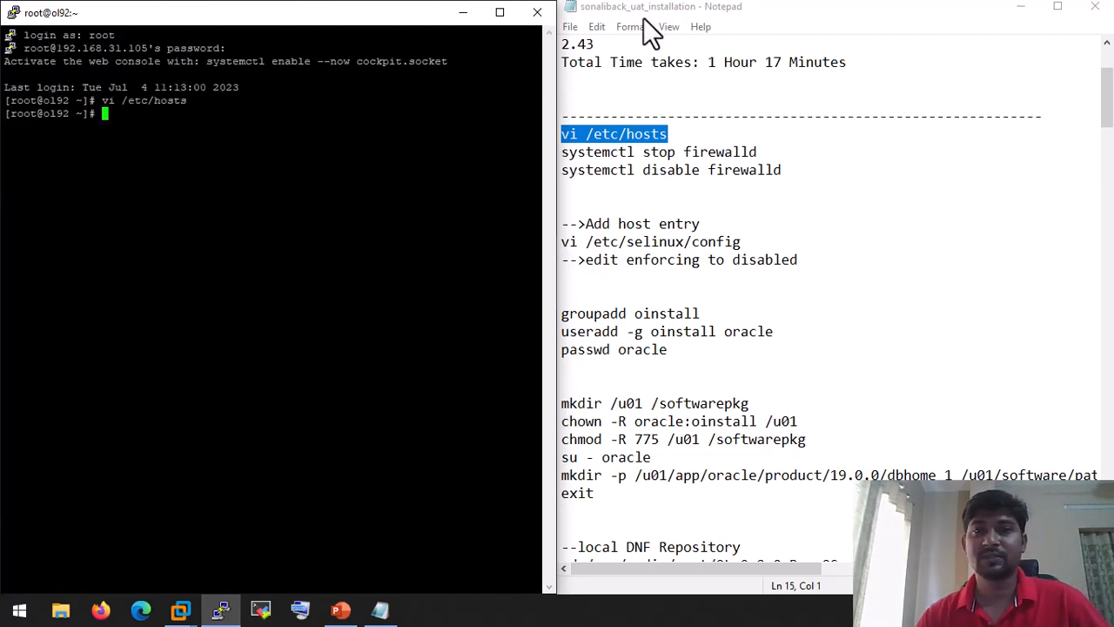
{"action": "type", "text": "s"}
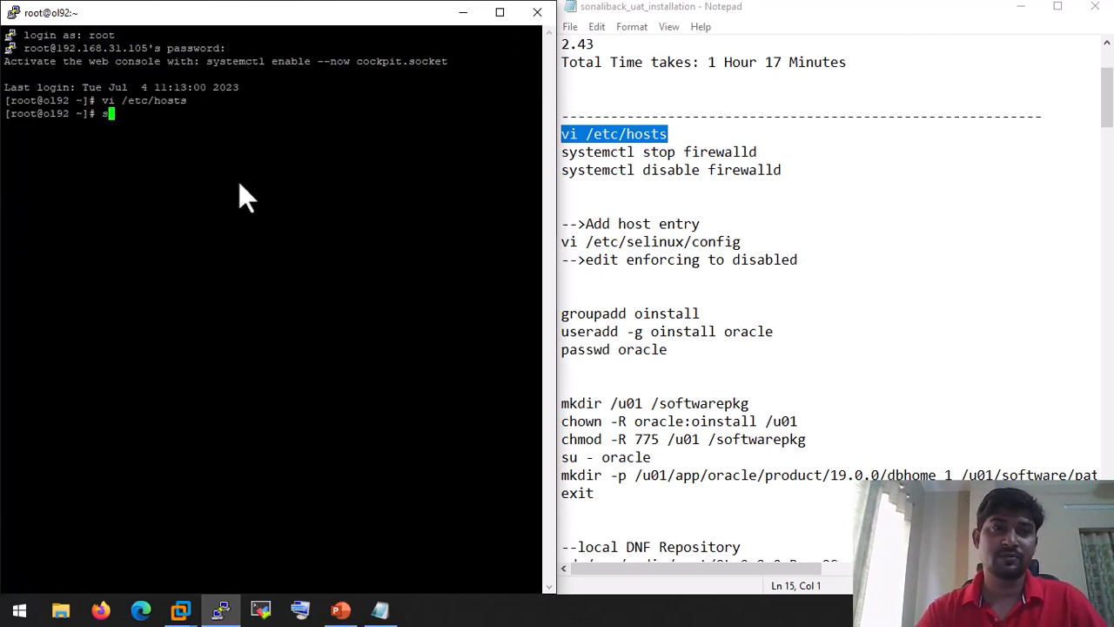
{"action": "type", "text": "ystem"}
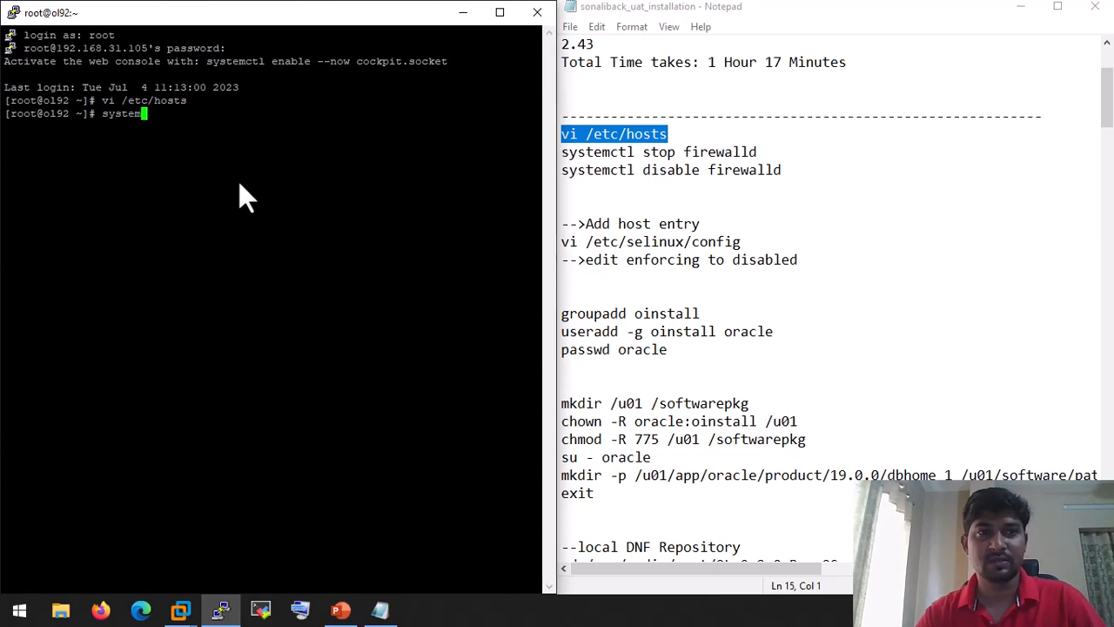
{"action": "type", "text": "ctl s"}
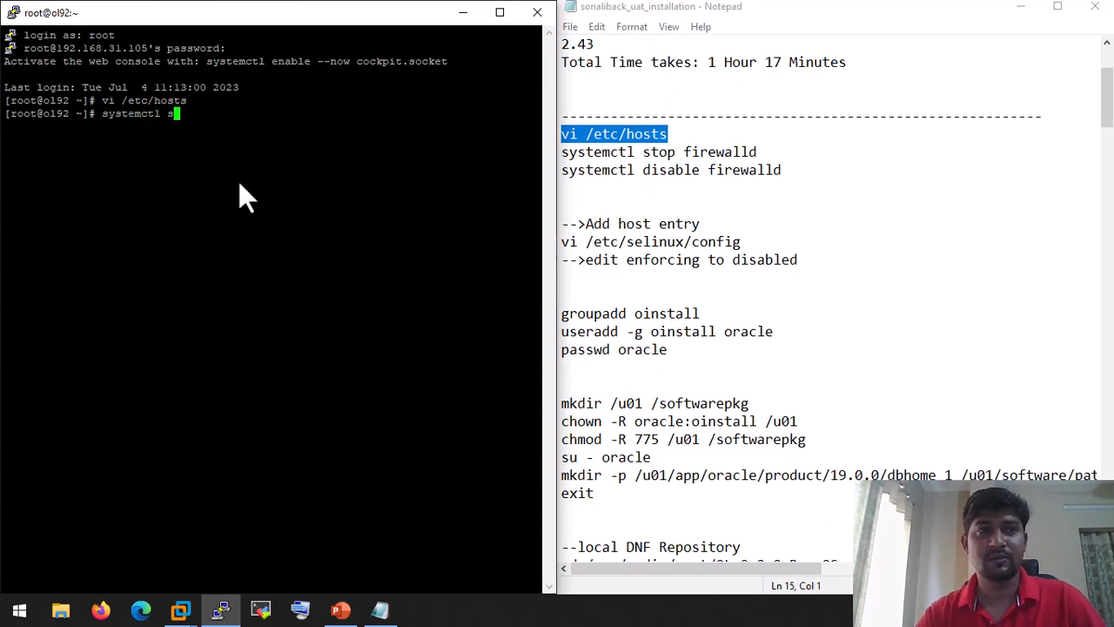
{"action": "type", "text": "top firew"}
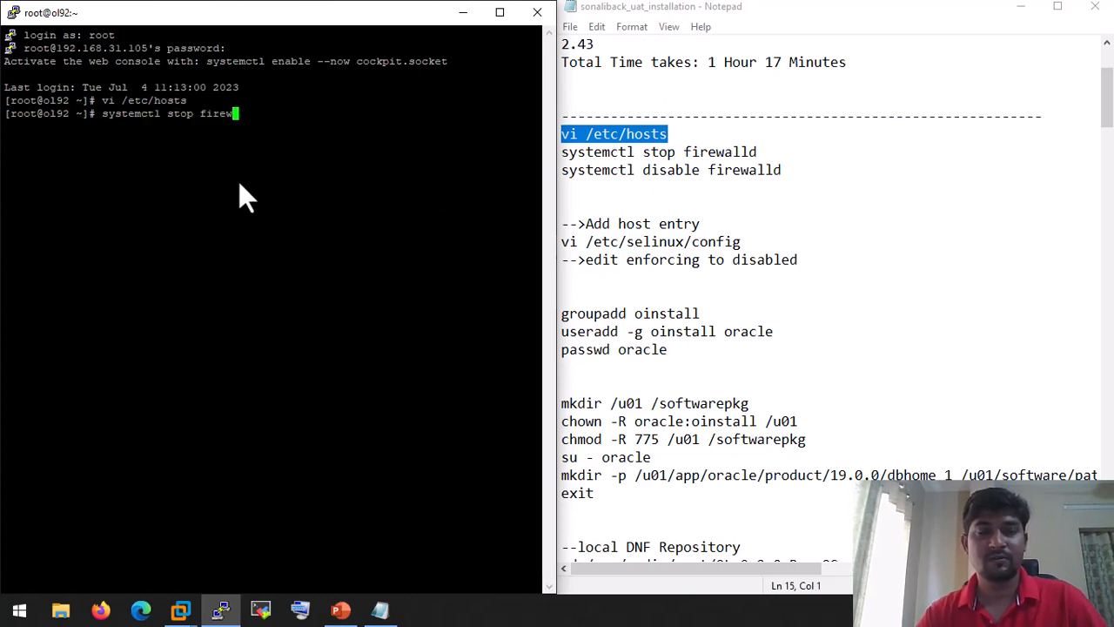
{"action": "type", "text": "alld"}
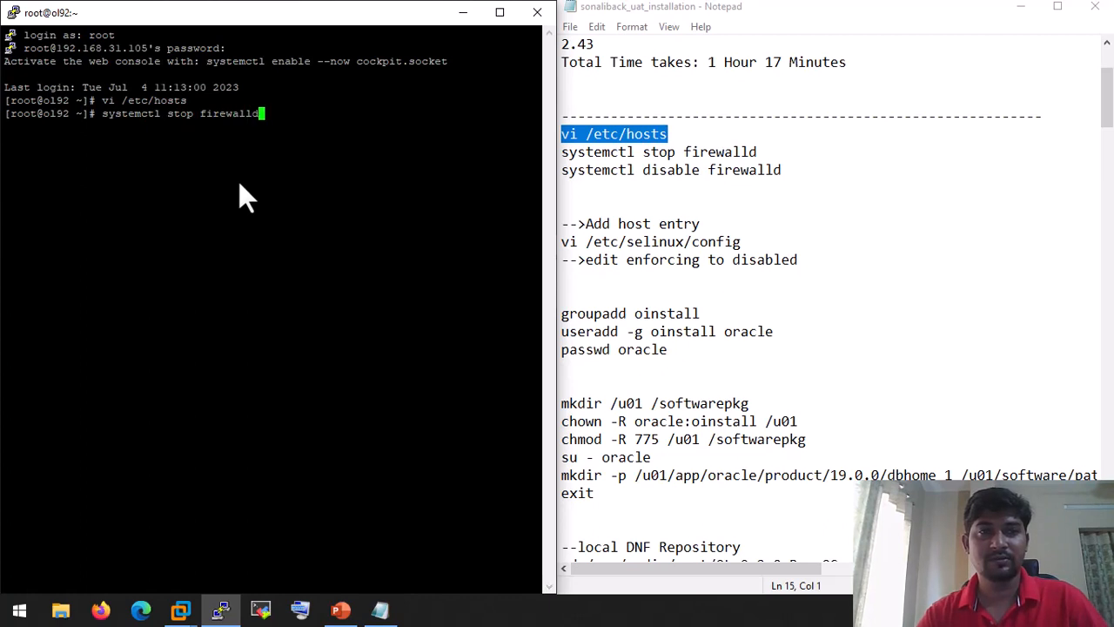
Step: Run 'systemctl stop firewalld' and 'systemctl disable firewalld', then start typing a vi command
{"action": "key", "text": "Return"}
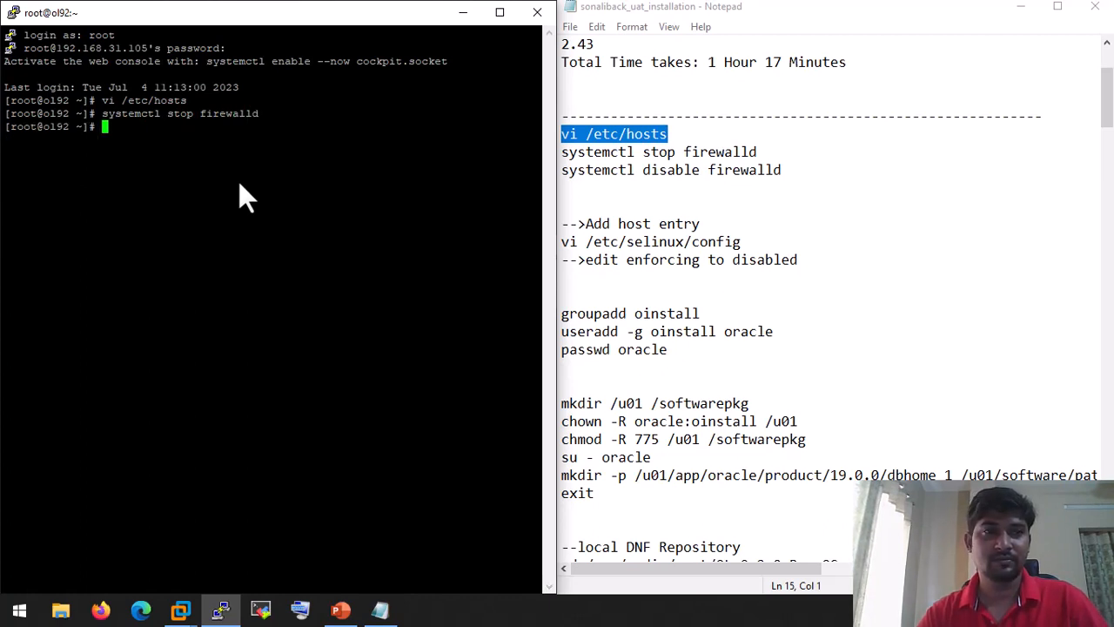
{"action": "type", "text": "systemctl"}
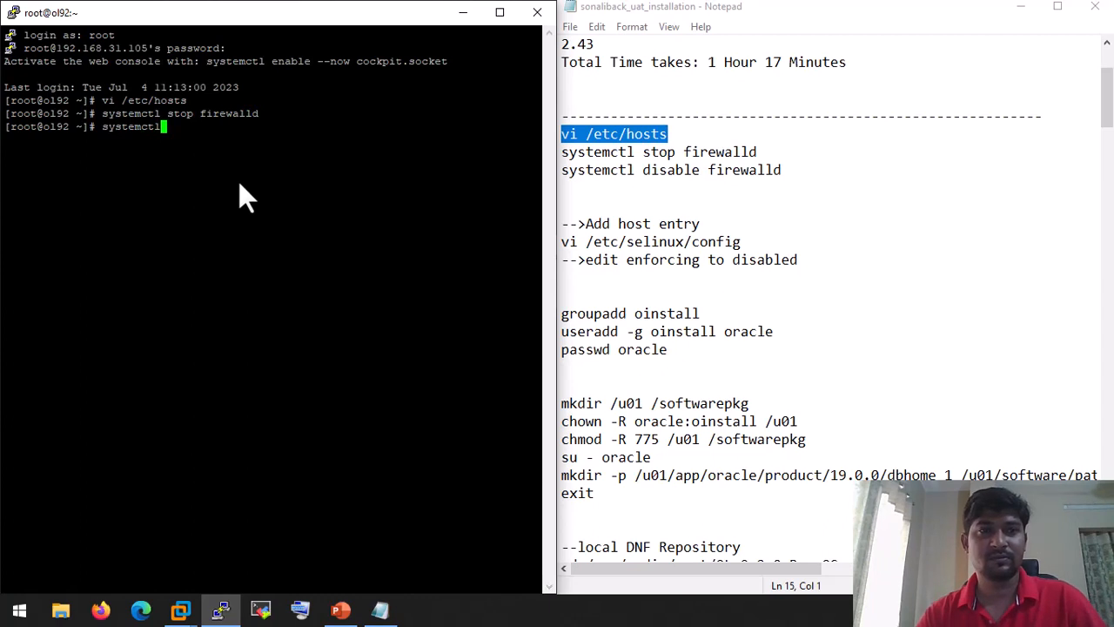
{"action": "type", "text": " disable"}
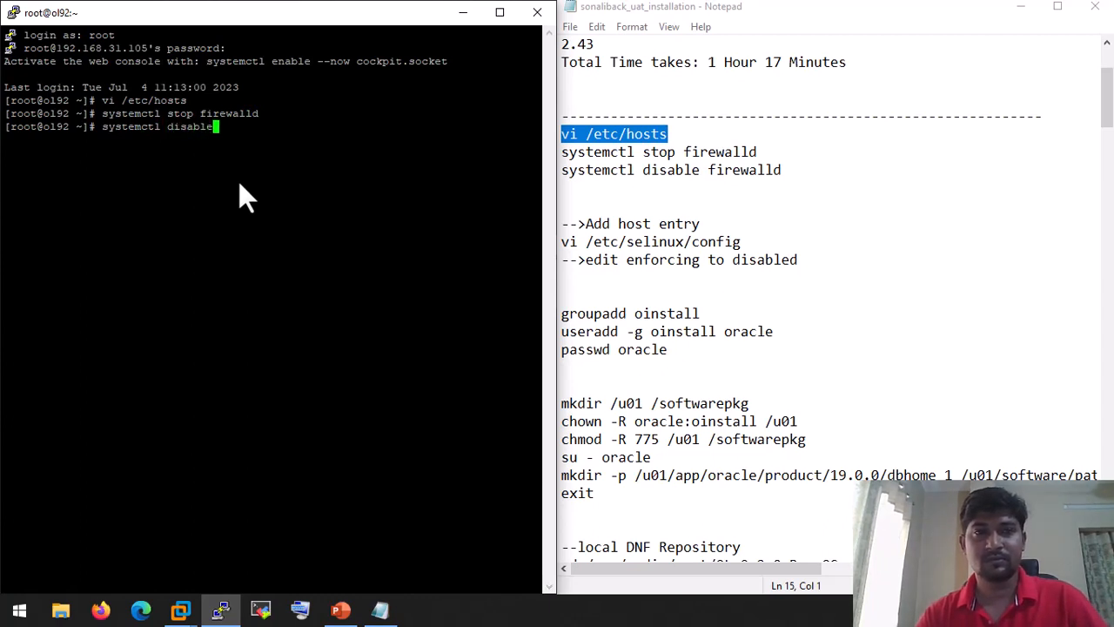
{"action": "type", "text": " firewal"}
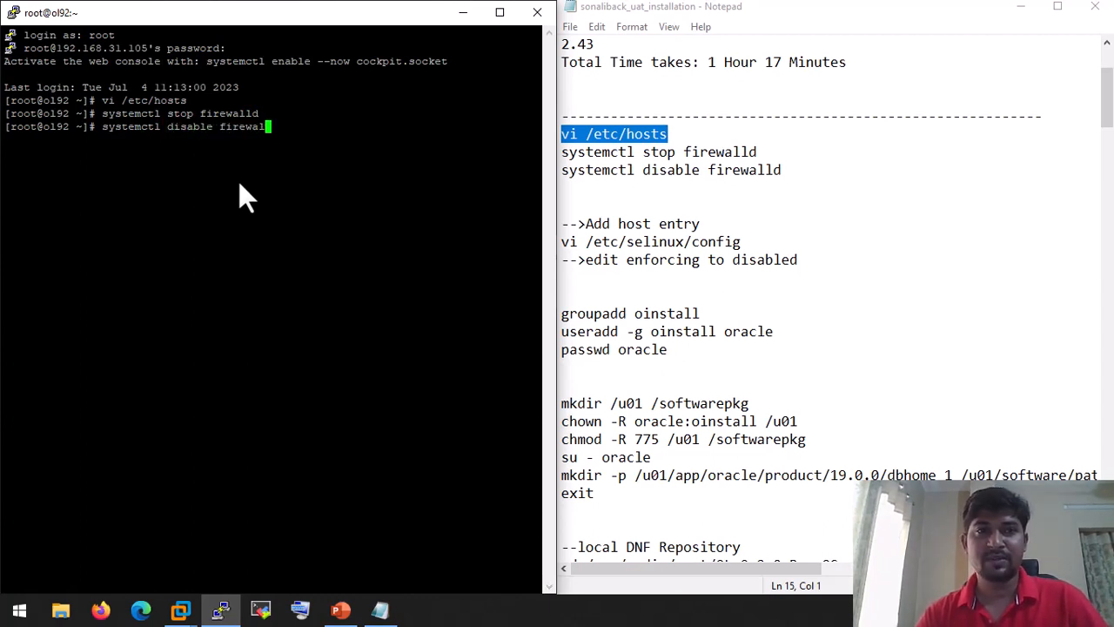
{"action": "type", "text": "ld"}
{"action": "key", "text": "Return"}
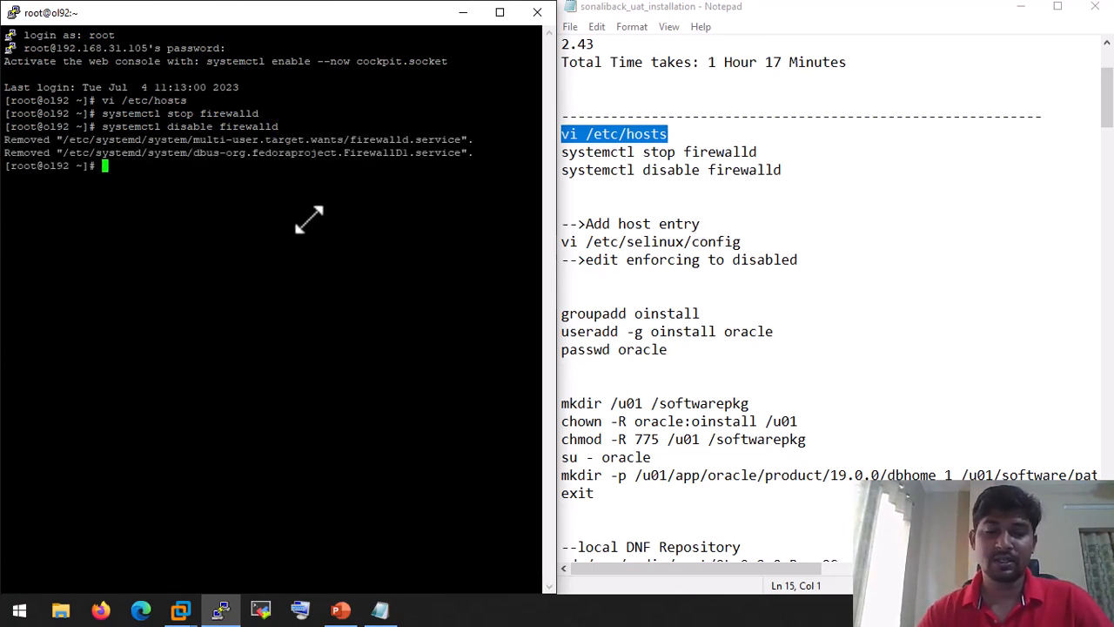
{"action": "type", "text": "vi /"}
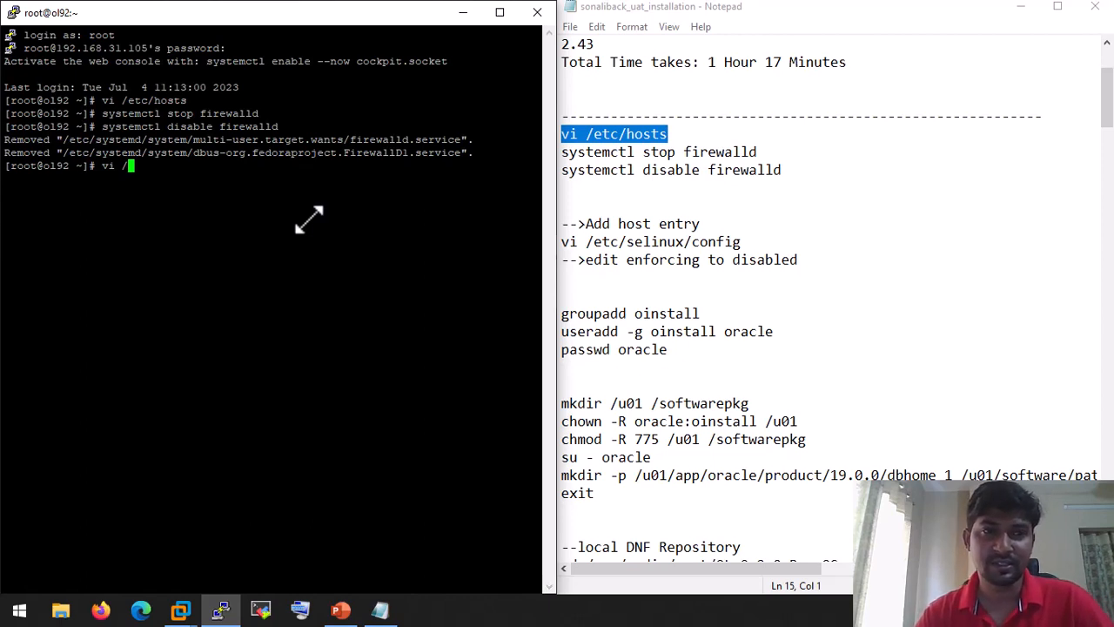
Step: Edit /etc/selinux/config in vi so it reads SELINUX=disabled, then save with :wq
{"action": "type", "text": "e"}
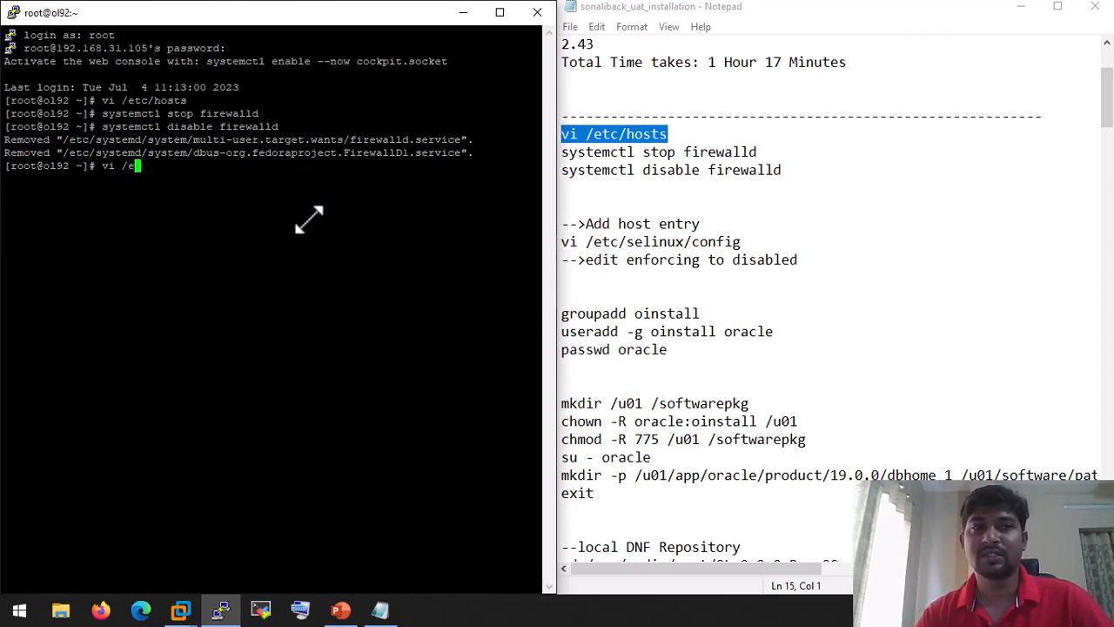
{"action": "type", "text": "tc/selinux/config"}
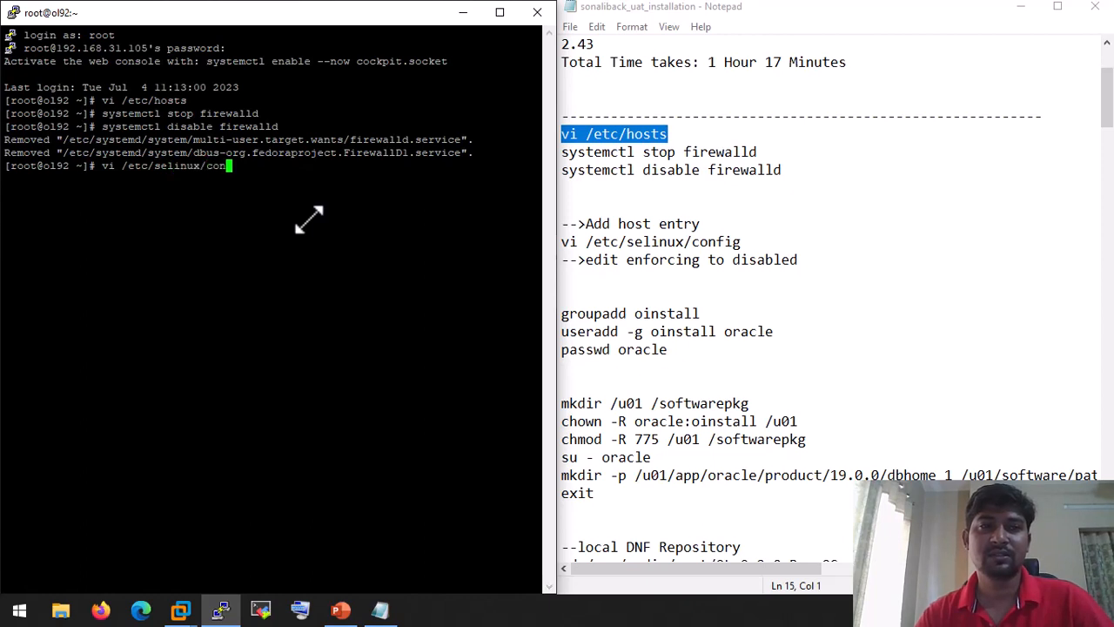
{"action": "key", "text": "Return"}
{"action": "key", "text": "Down"}
{"action": "key", "text": "Down"}
{"action": "key", "text": "Down"}
{"action": "key", "text": "Down"}
{"action": "key", "text": "Down"}
{"action": "key", "text": "Down"}
{"action": "key", "text": "Down"}
{"action": "key", "text": "Down"}
{"action": "key", "text": "Down"}
{"action": "key", "text": "Down"}
{"action": "key", "text": "Down"}
{"action": "key", "text": "Down"}
{"action": "key", "text": "Down"}
{"action": "key", "text": "Down"}
{"action": "key", "text": "Down"}
{"action": "key", "text": "Down"}
{"action": "key", "text": "Down"}
{"action": "key", "text": "Down"}
{"action": "key", "text": "Down"}
{"action": "key", "text": "Down"}
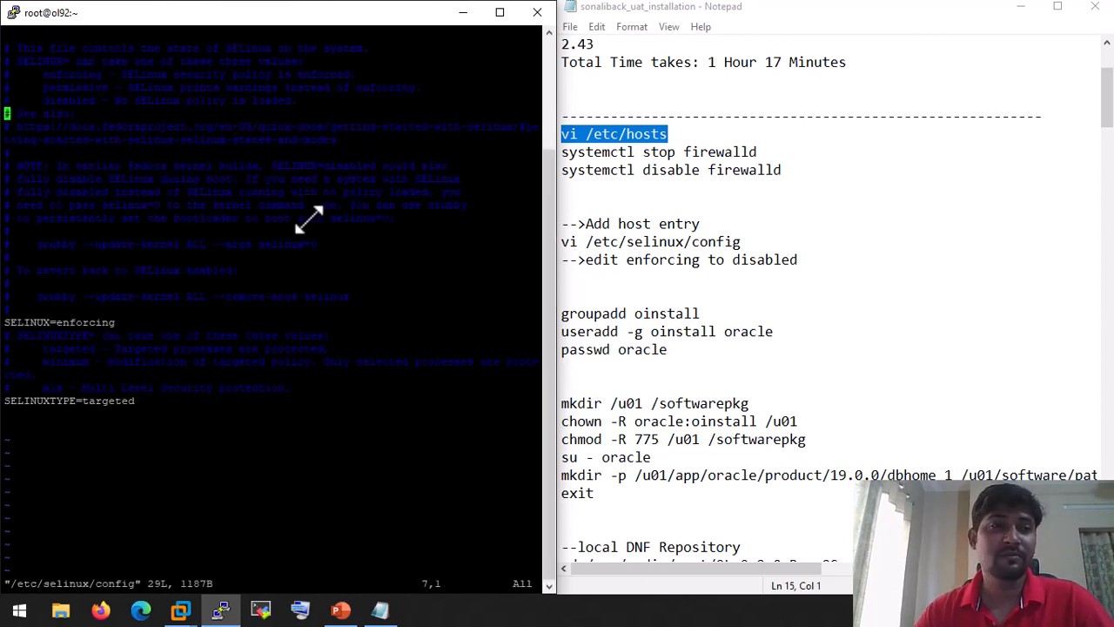
{"action": "key", "text": "Right"}
{"action": "key", "text": "Right"}
{"action": "key", "text": "Right"}
{"action": "key", "text": "Right"}
{"action": "key", "text": "Right"}
{"action": "key", "text": "Right"}
{"action": "key", "text": "Right"}
{"action": "key", "text": "Right"}
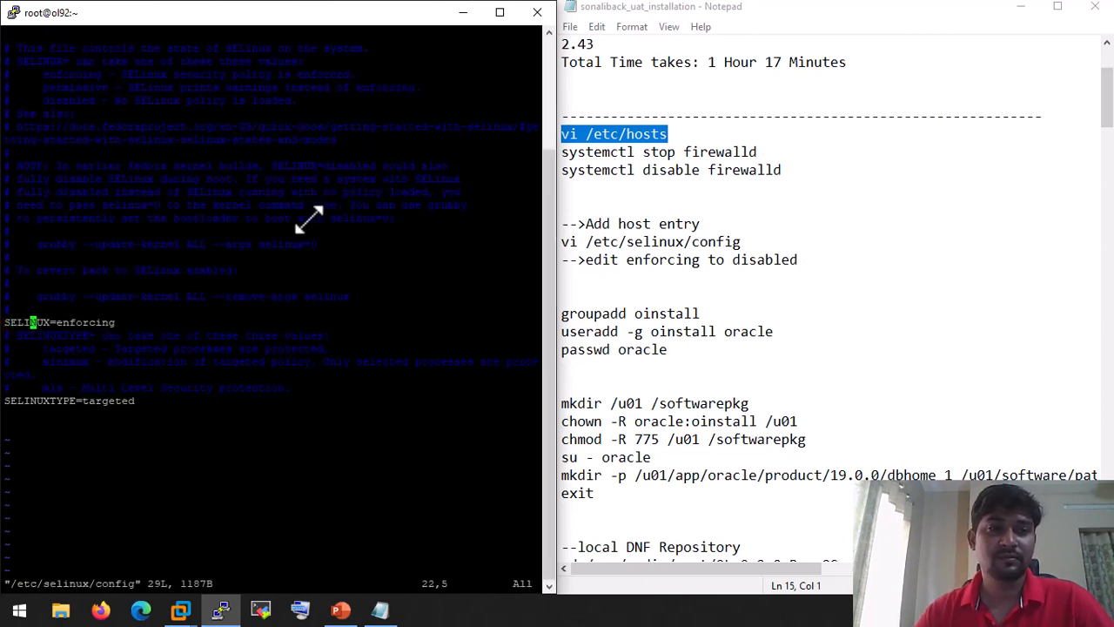
{"action": "key", "text": "x"}
{"action": "key", "text": "x"}
{"action": "key", "text": "x"}
{"action": "key", "text": "x"}
{"action": "key", "text": "x"}
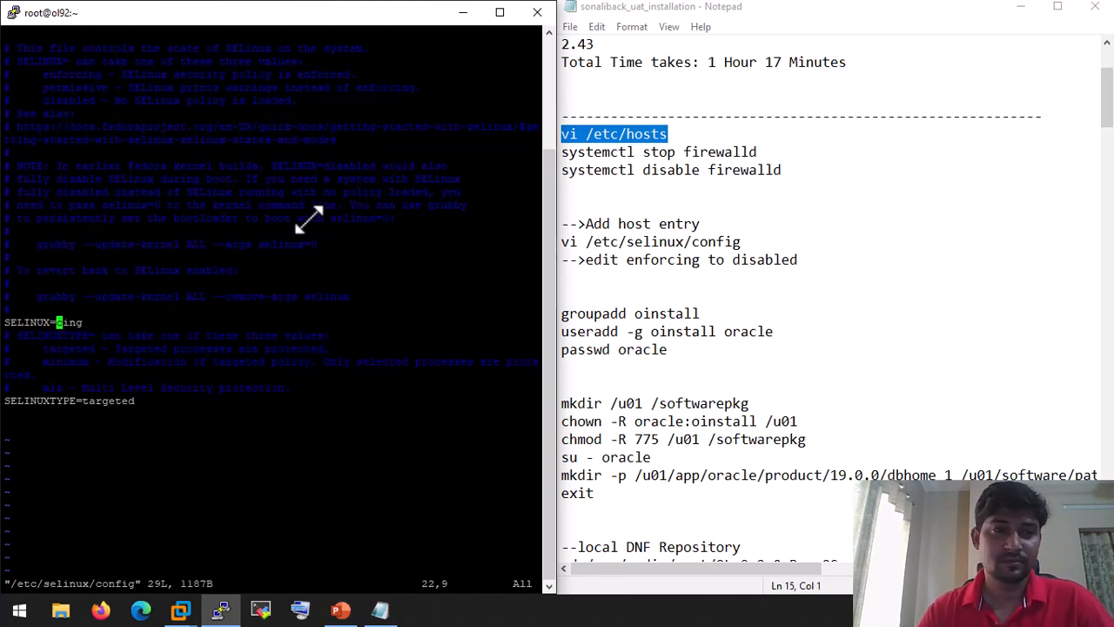
{"action": "type", "text": "x"}
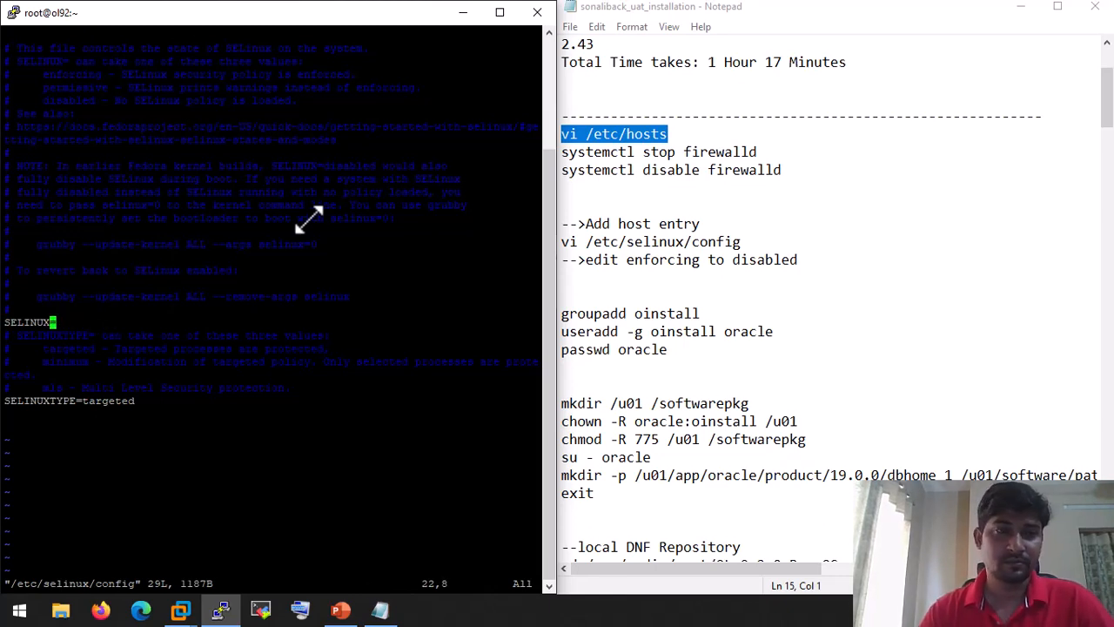
{"action": "type", "text": "adisa"}
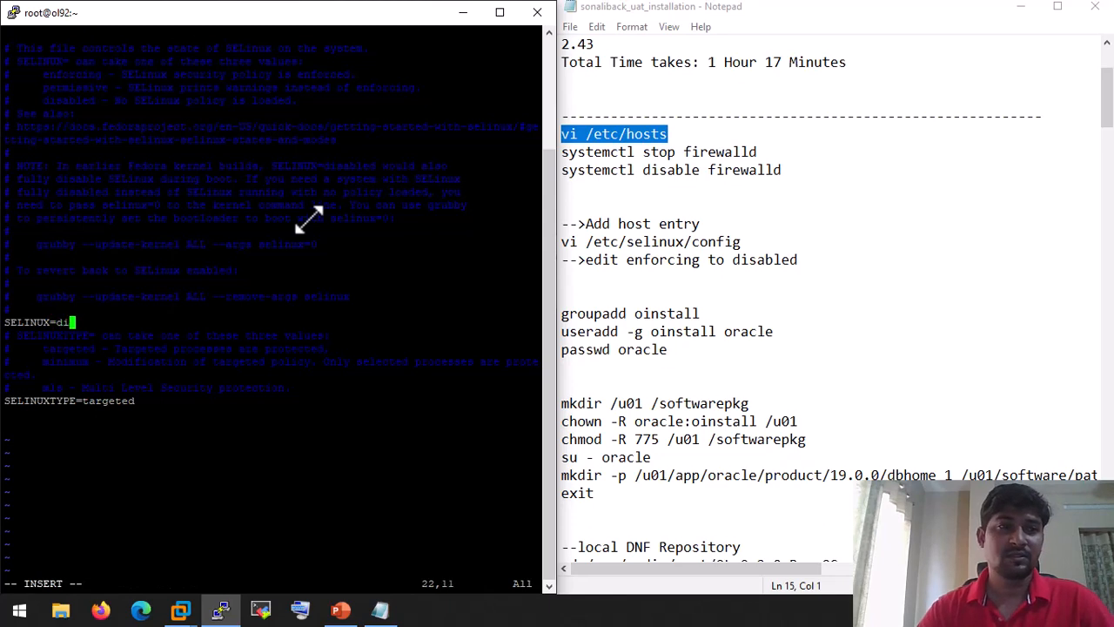
{"action": "type", "text": "bled"}
{"action": "key", "text": "Escape"}
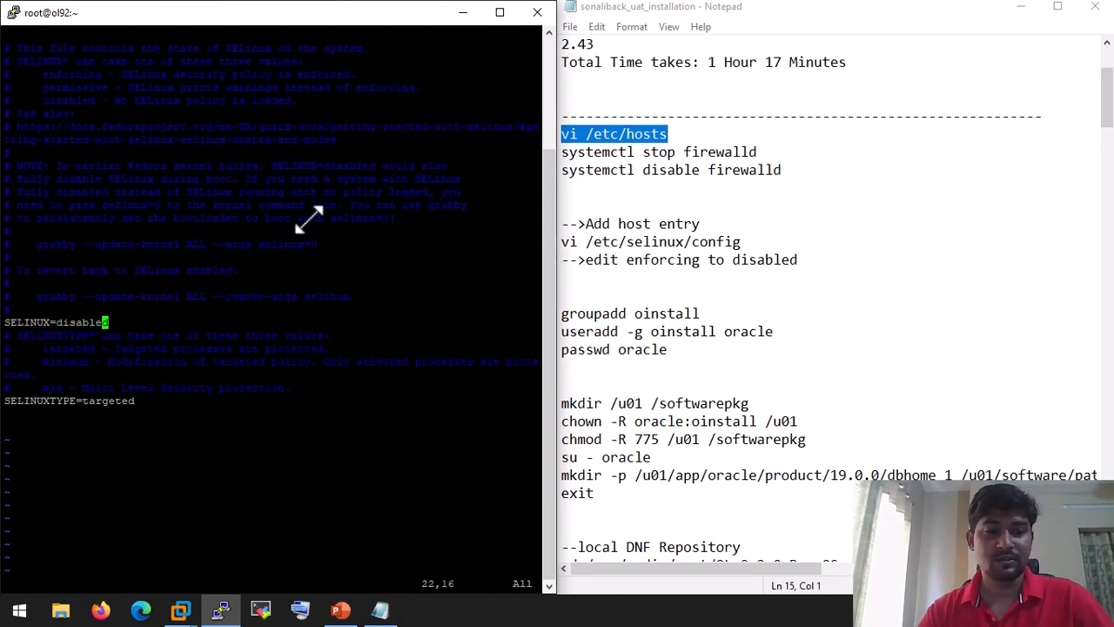
{"action": "type", "text": ":wq"}
{"action": "key", "text": "Return"}
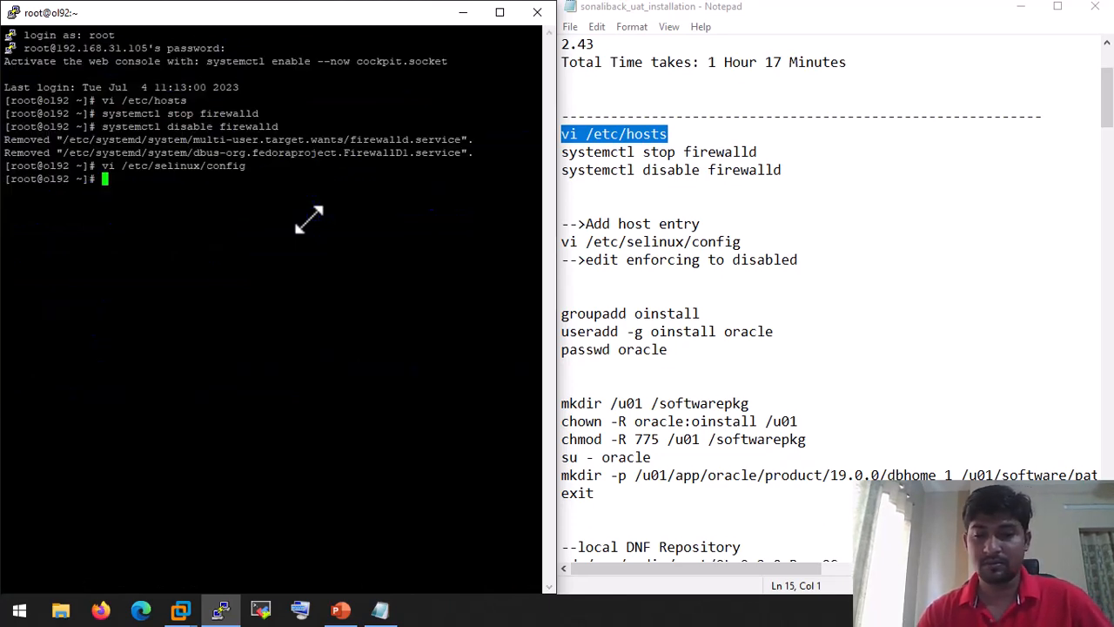
Step: Create the oinstall group and an oracle user whose primary group is oinstall
{"action": "scroll", "coordinate": [744, 322], "scroll_direction": "down", "scroll_amount": 2}
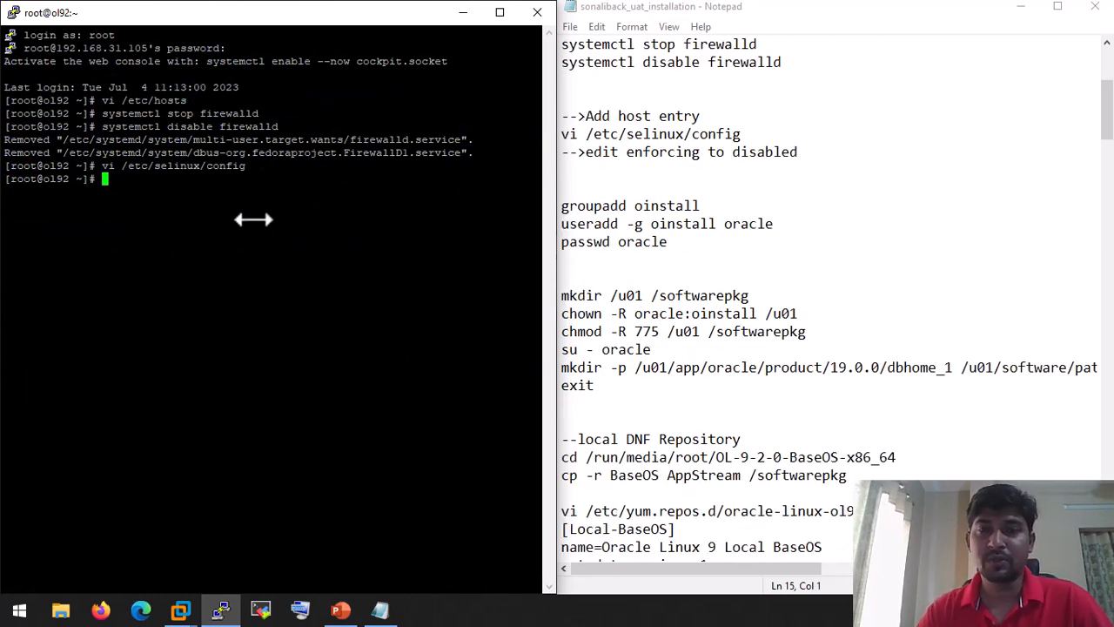
{"action": "type", "text": "groupadd"}
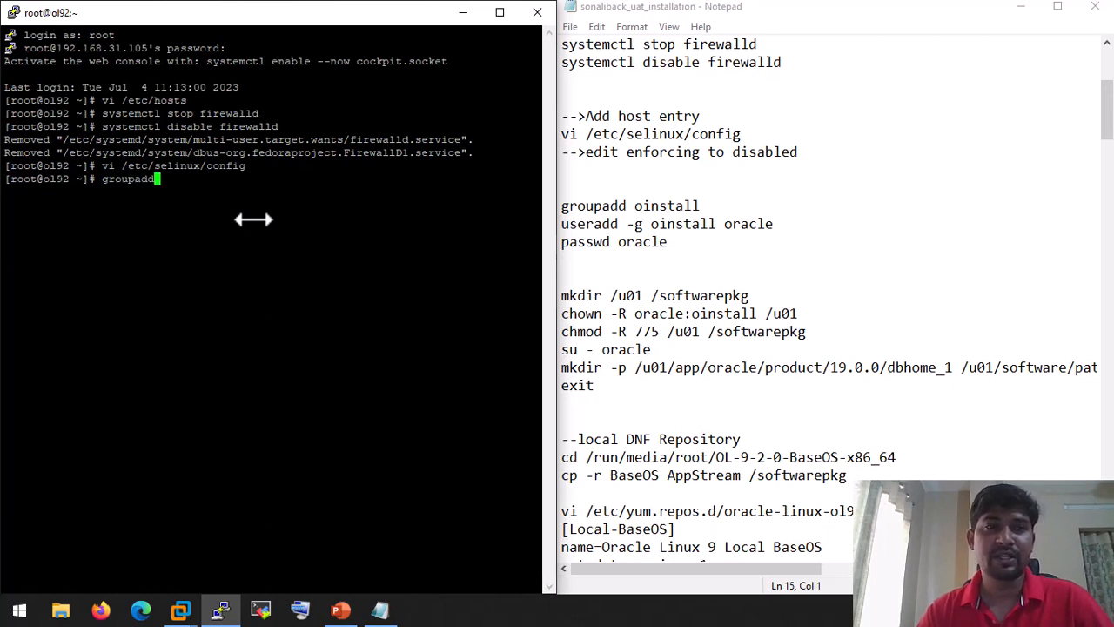
{"action": "type", "text": " oinstall"}
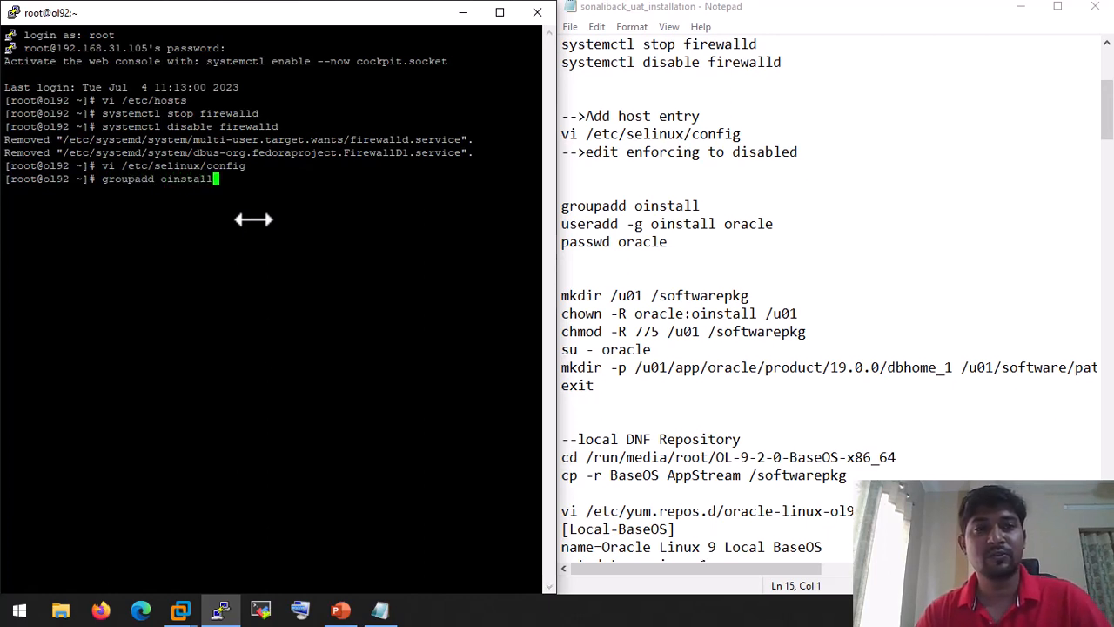
{"action": "key", "text": "Return"}
{"action": "type", "text": "us"}
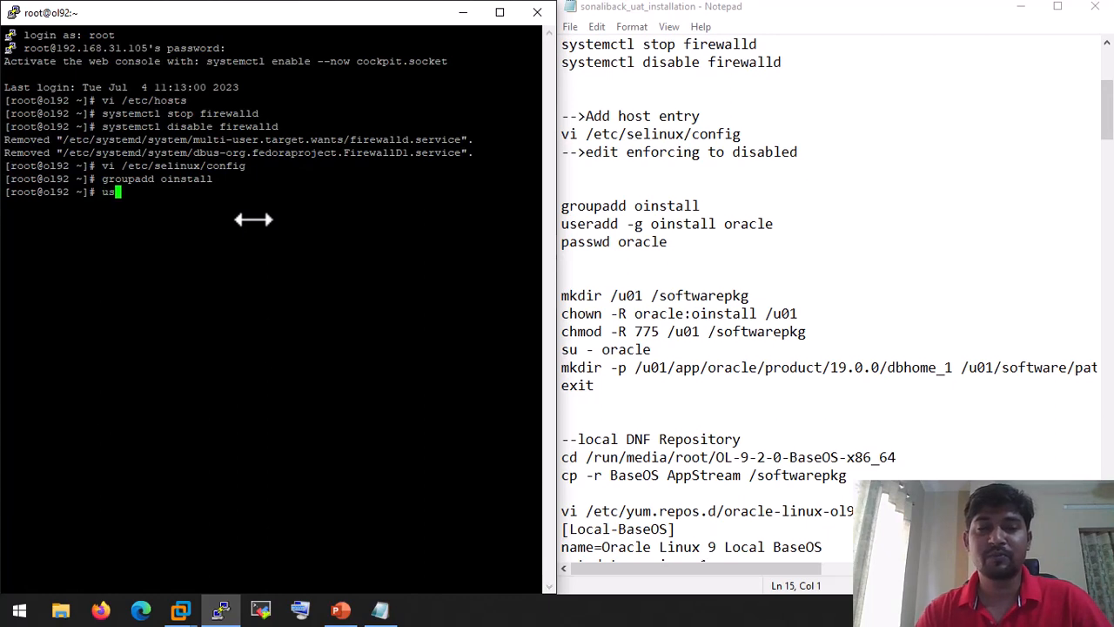
{"action": "type", "text": "eradd -"}
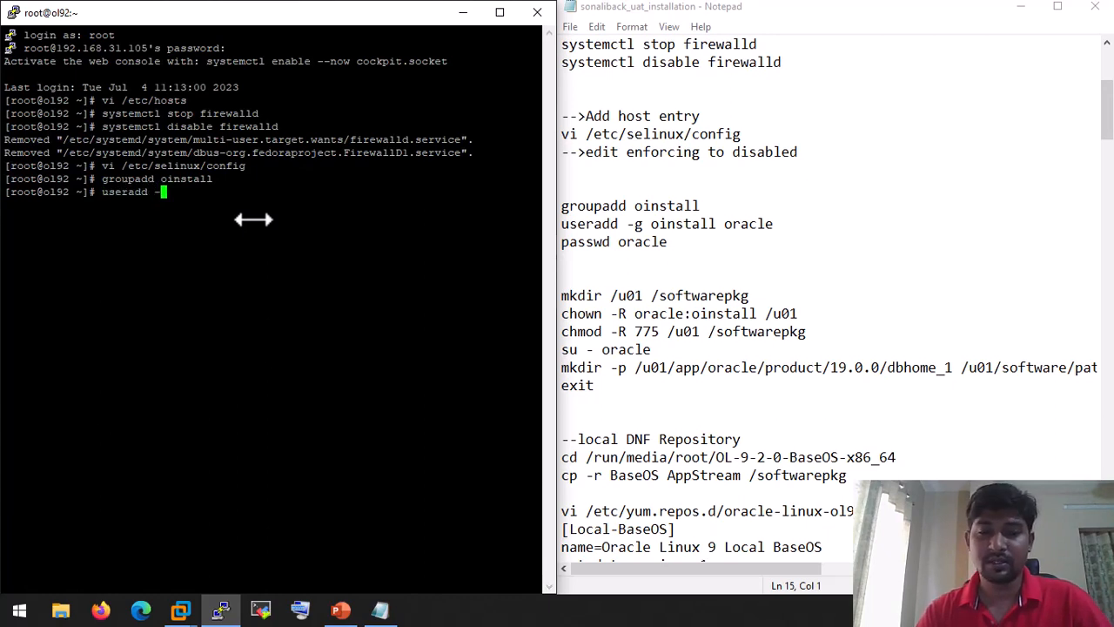
{"action": "type", "text": "g oinsta"}
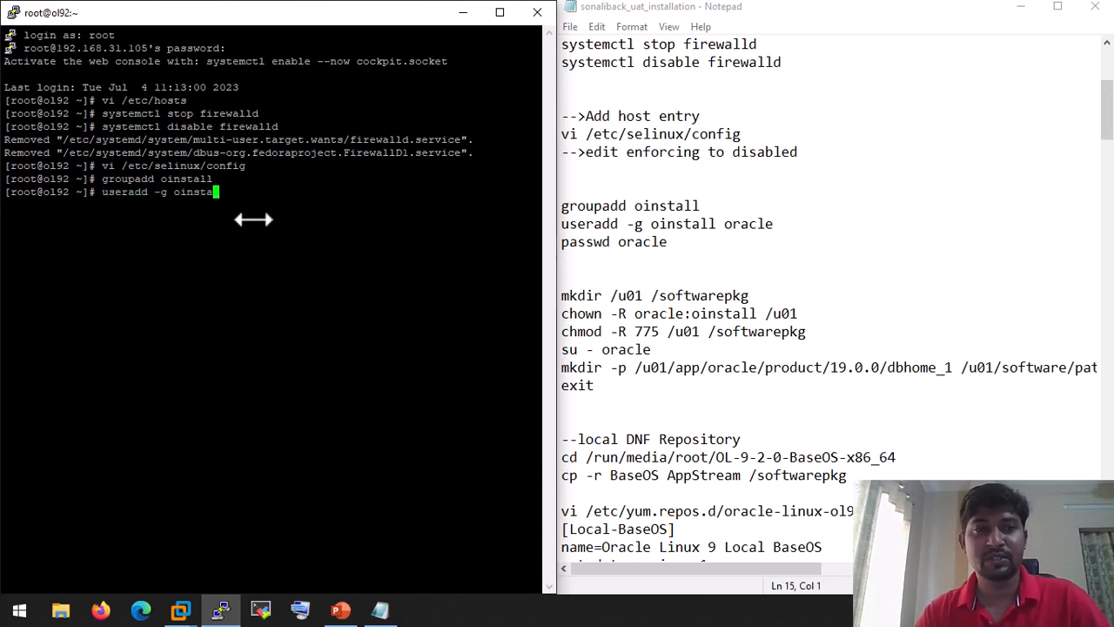
{"action": "type", "text": "ll oracle"}
{"action": "key", "text": "Return"}
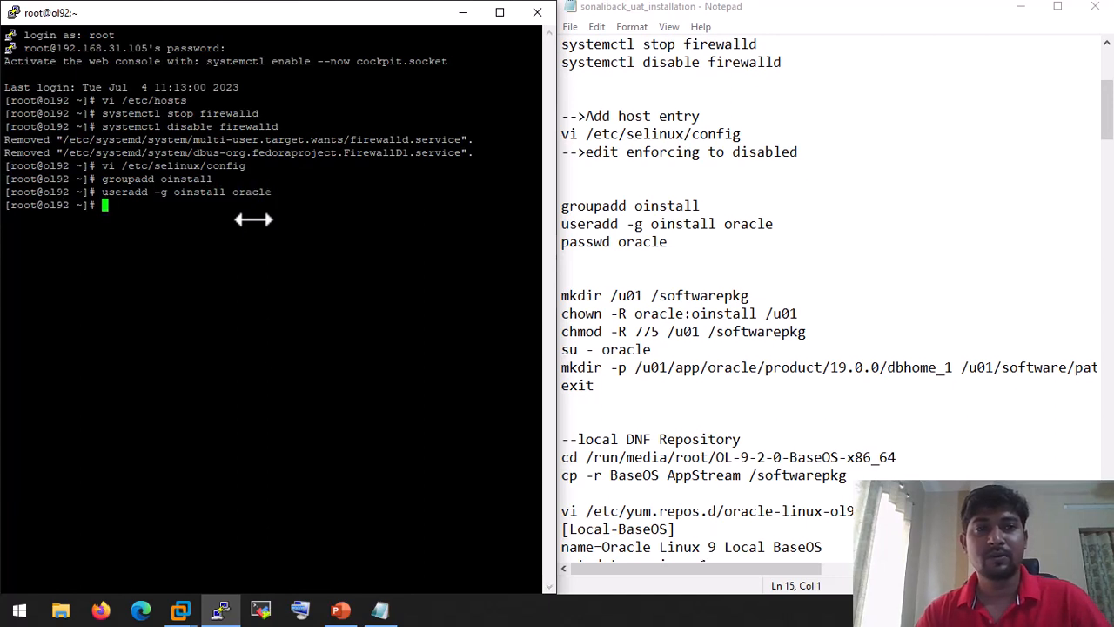
Step: Set a password for the oracle user with passwd oracle
{"action": "type", "text": "passw"}
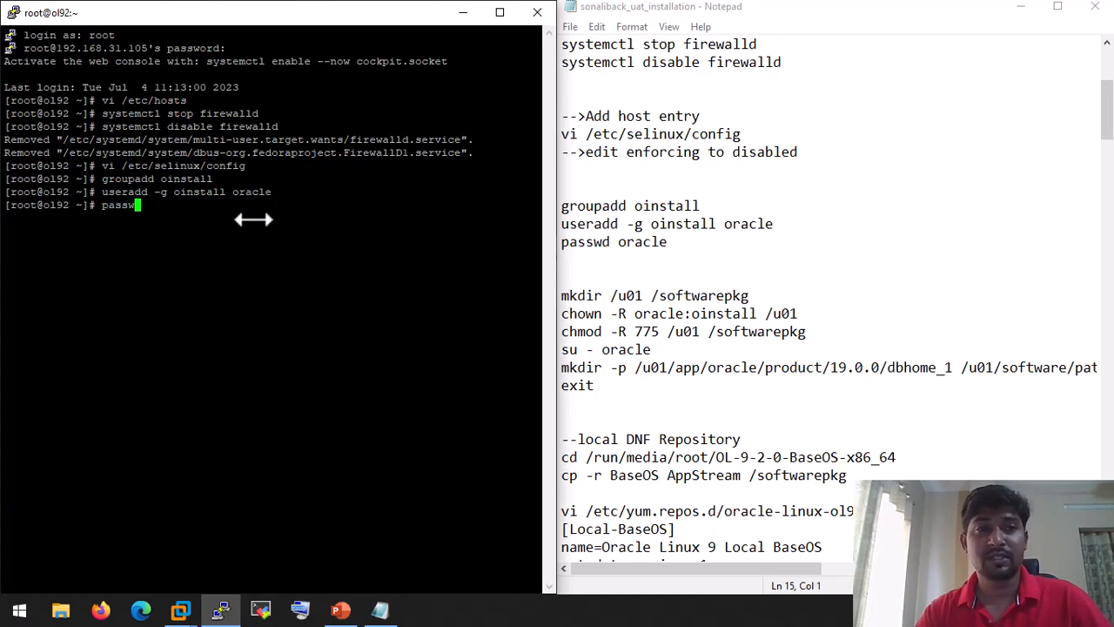
{"action": "type", "text": "d oracle"}
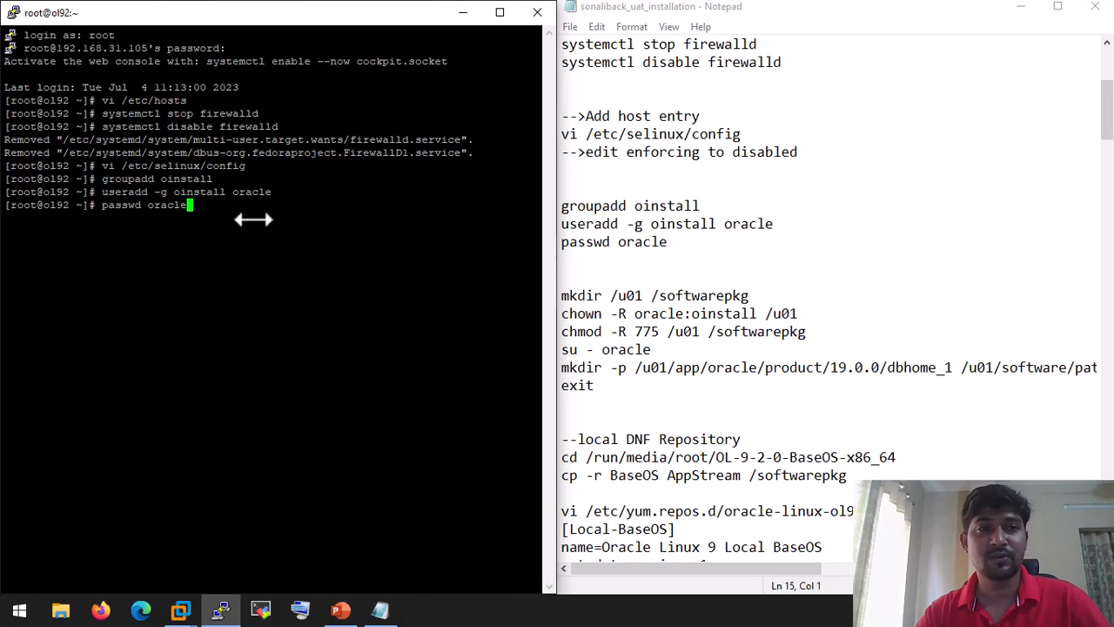
{"action": "key", "text": "Return"}
{"action": "key", "text": "Return"}
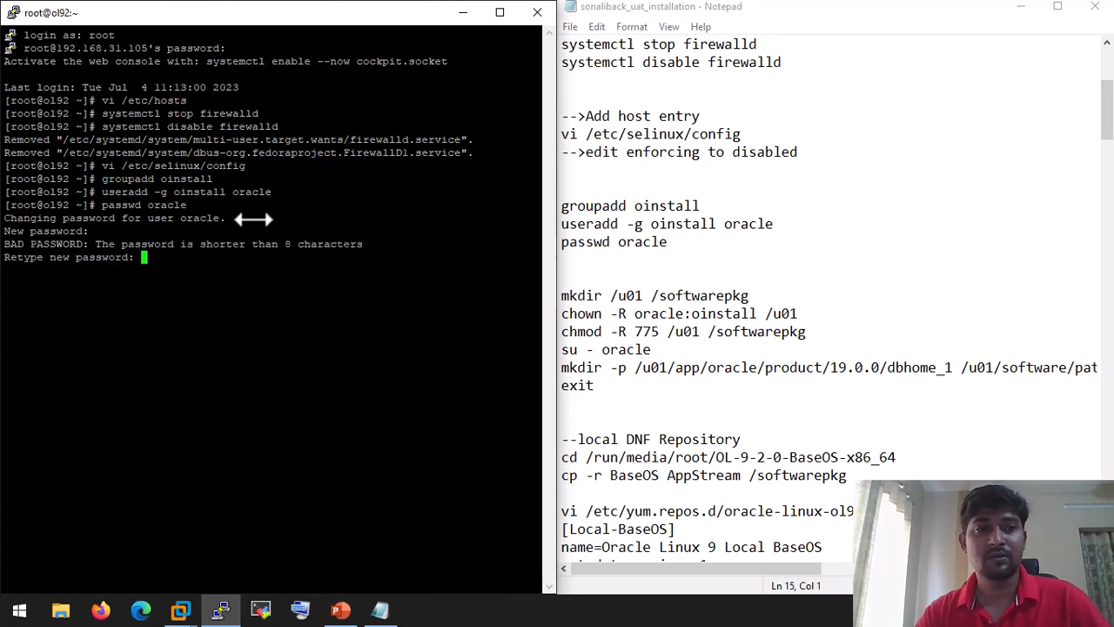
{"action": "key", "text": "Return"}
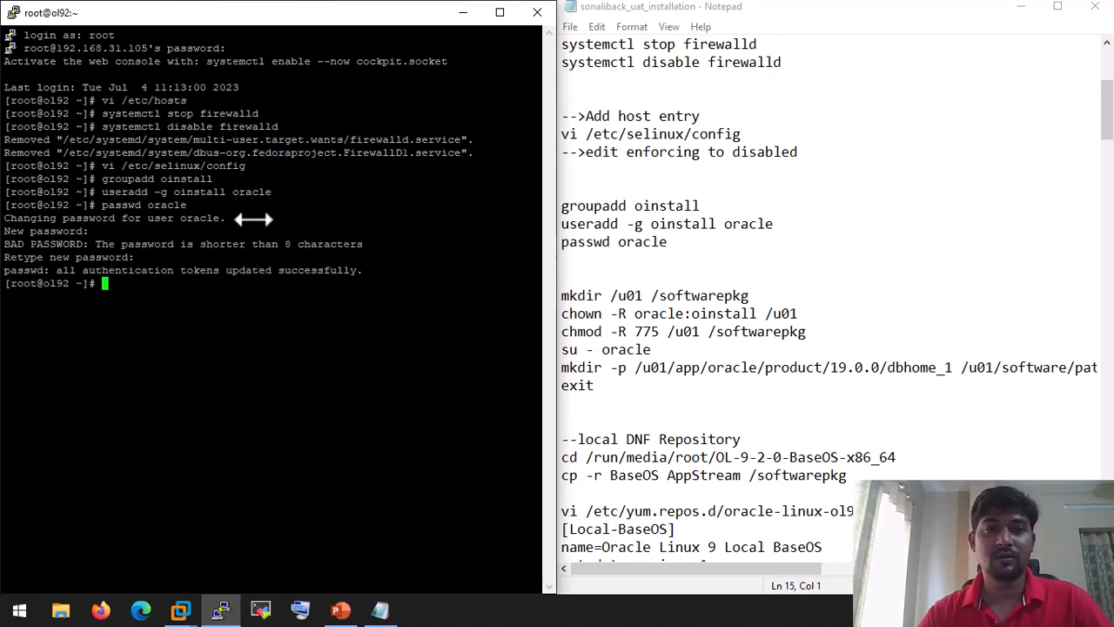
{"action": "scroll", "coordinate": [679, 330], "scroll_direction": "down", "scroll_amount": 2}
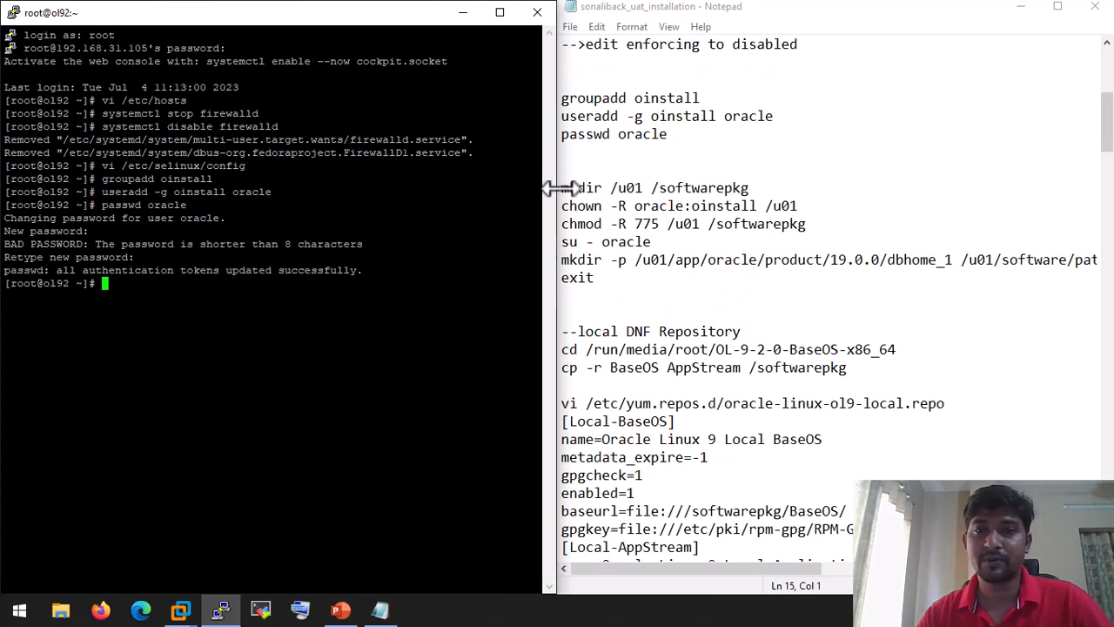
Step: Paste and run the commands creating /u01 and /softwarepkg, owned by oracle:oinstall with 775 permissions
{"action": "left_click_drag", "start_coordinate": [564, 188], "coordinate": [572, 188]}
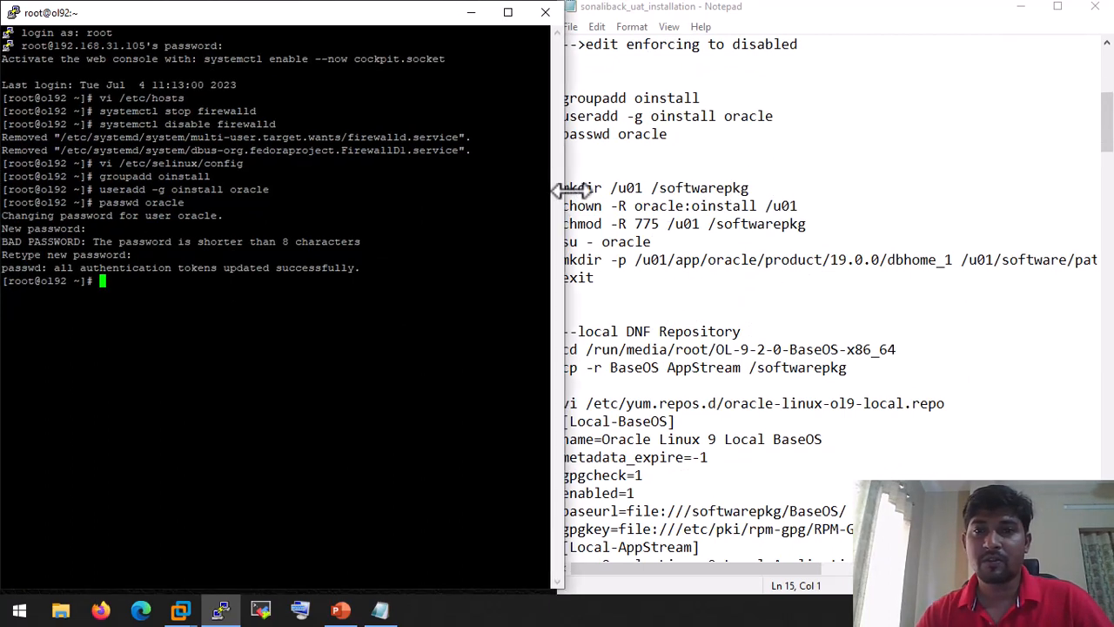
{"action": "left_click", "coordinate": [741, 224]}
{"action": "left_click_drag", "start_coordinate": [807, 224], "coordinate": [554, 191]}
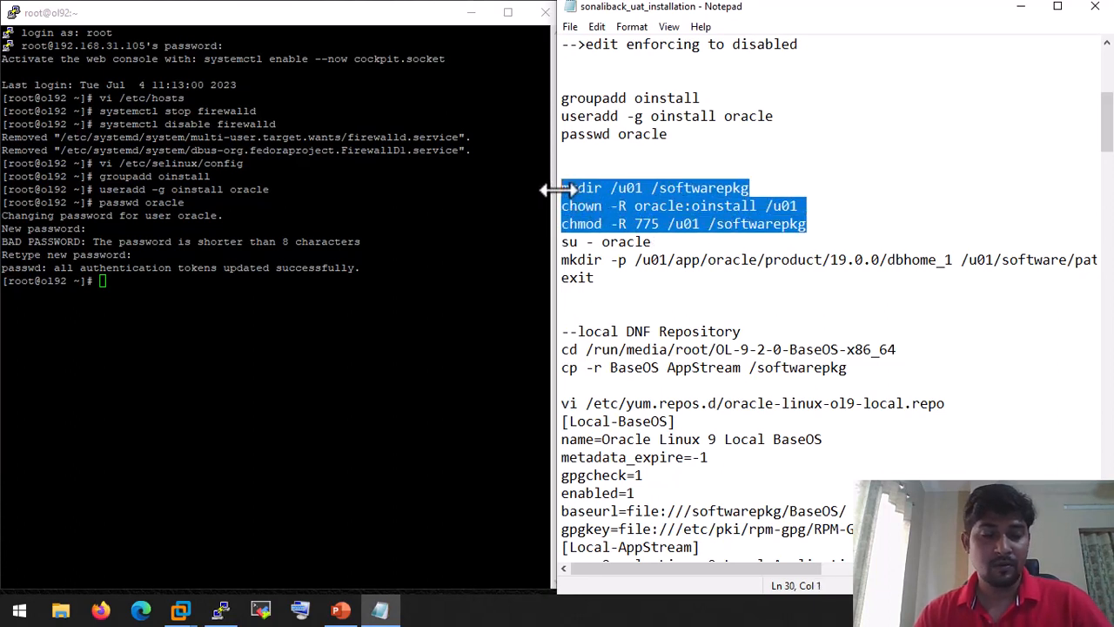
{"action": "right_click", "coordinate": [299, 308]}
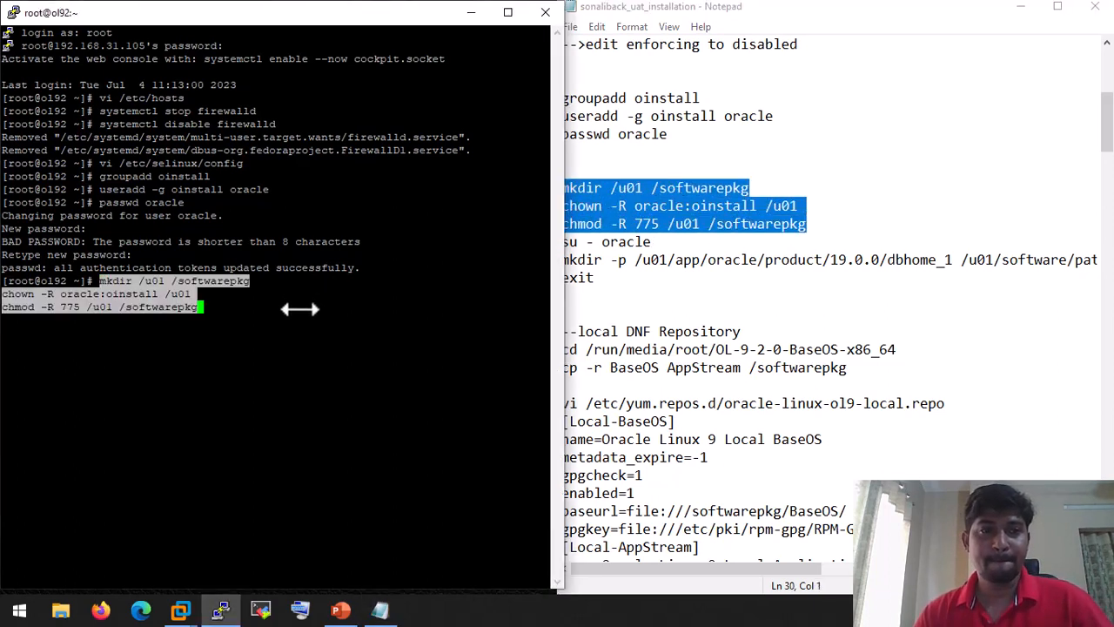
{"action": "key", "text": "Return"}
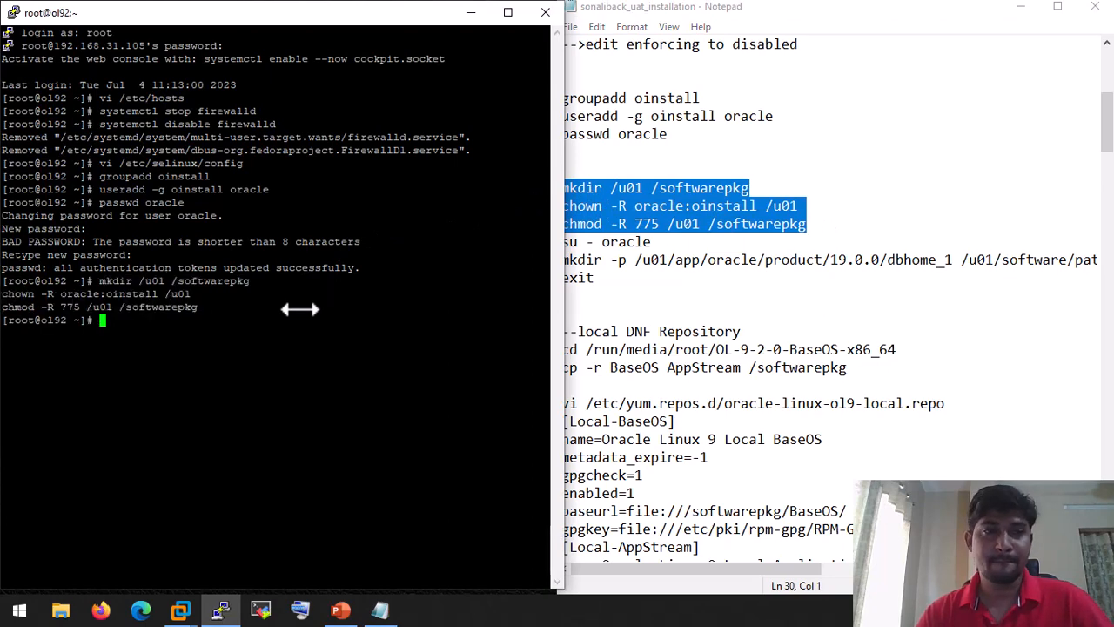
Step: As the oracle user, create the 19.0.0/dbhome_1 and /u01/software/patch directories with mkdir -p
{"action": "left_click", "coordinate": [670, 330]}
{"action": "left_click", "coordinate": [343, 302]}
{"action": "type", "text": "s"}
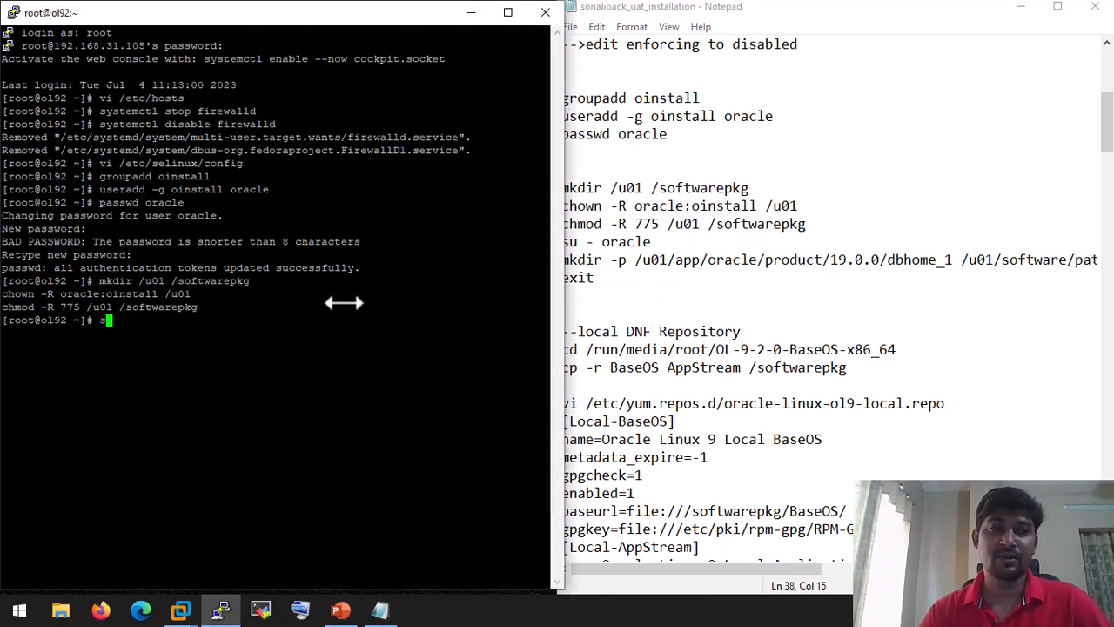
{"action": "type", "text": "u - oracle"}
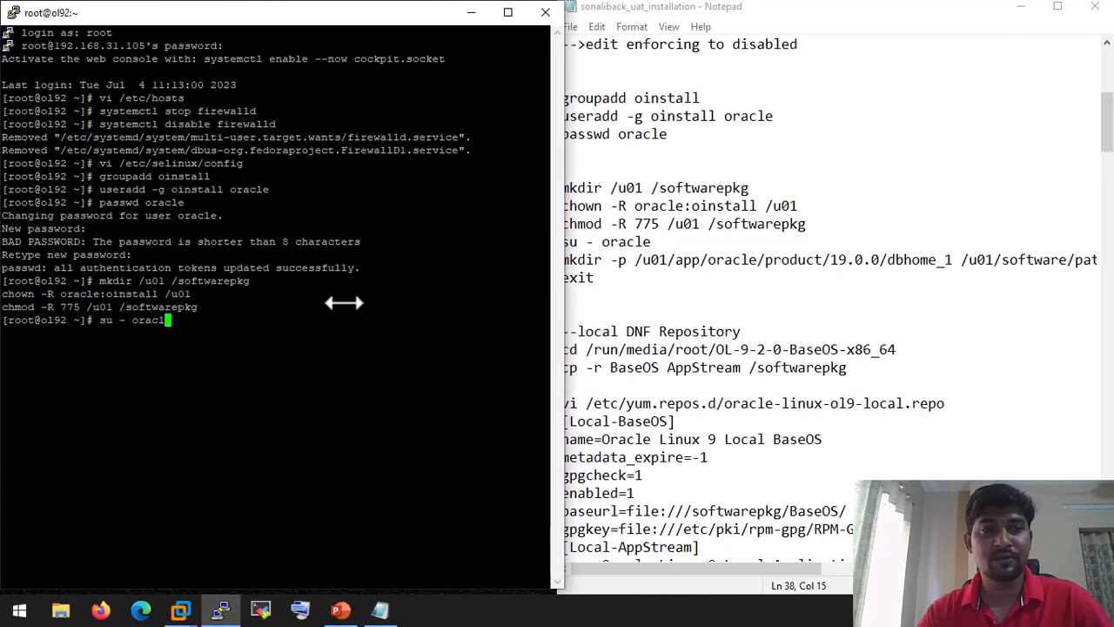
{"action": "key", "text": "Return"}
{"action": "left_click", "coordinate": [628, 259]}
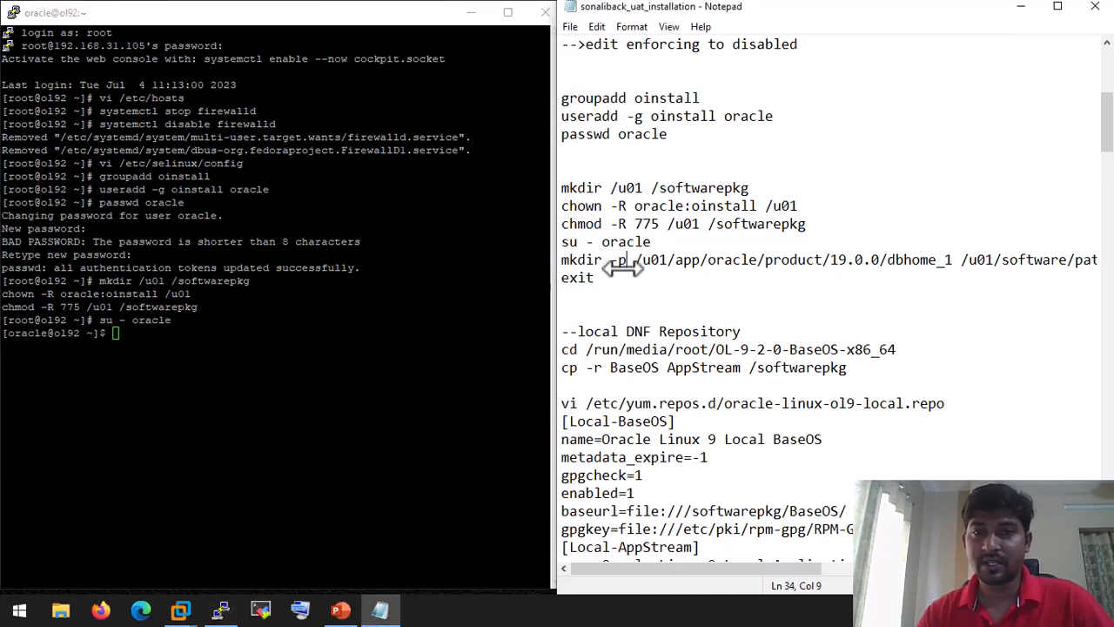
{"action": "left_click_drag", "start_coordinate": [561, 260], "coordinate": [1088, 259]}
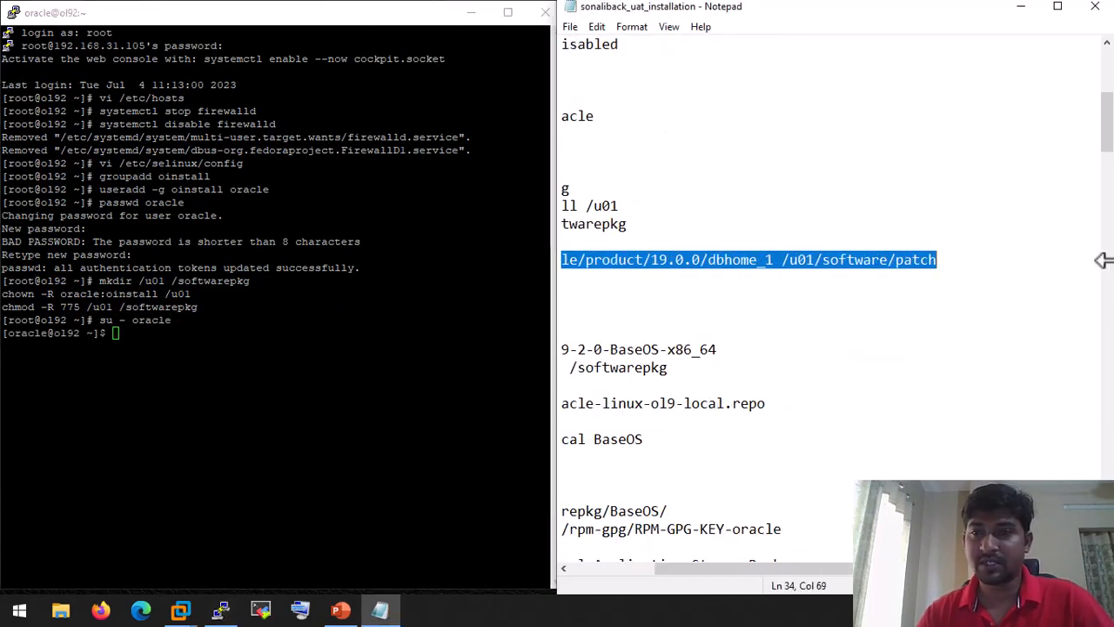
{"action": "right_click", "coordinate": [814, 266]}
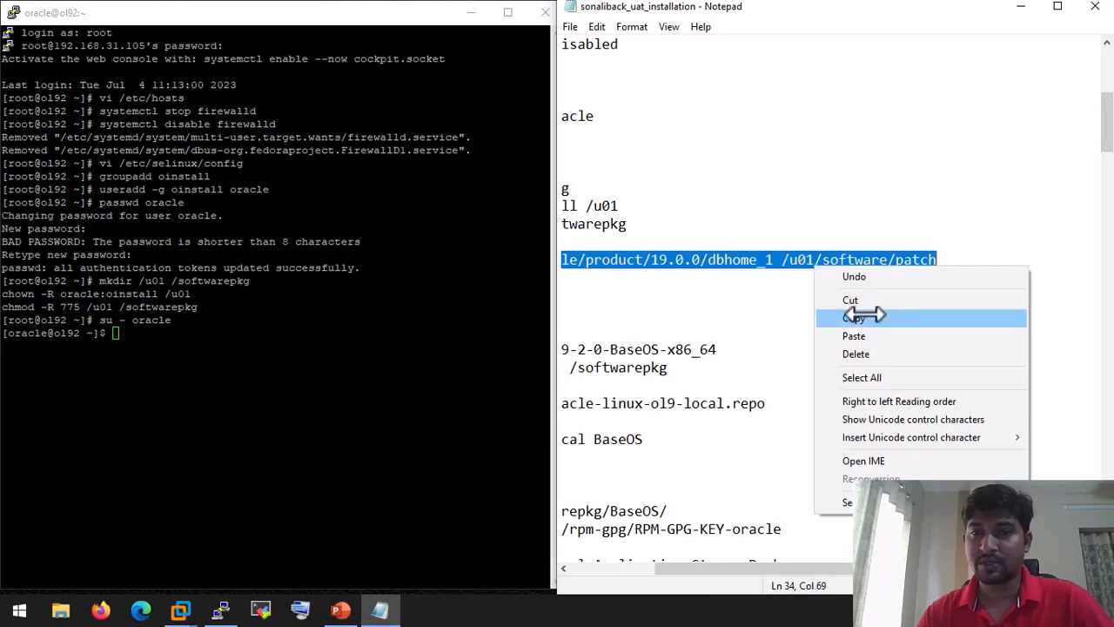
{"action": "left_click", "coordinate": [862, 315]}
{"action": "left_click", "coordinate": [209, 380]}
{"action": "right_click", "coordinate": [227, 351]}
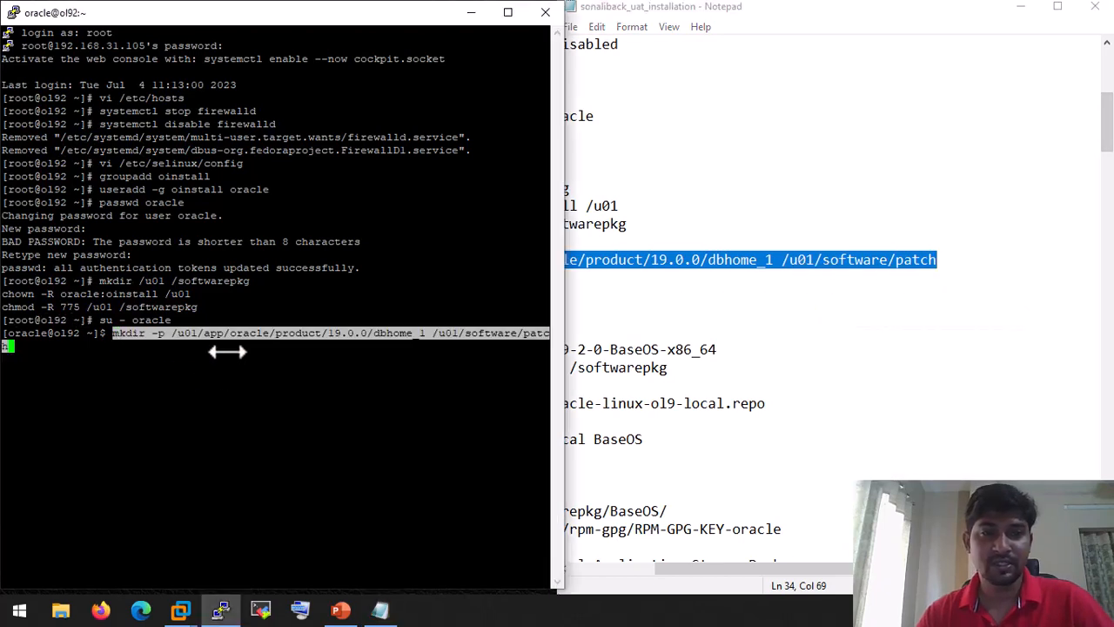
{"action": "key", "text": "Return"}
Step: Exit the oracle session to return to the root prompt
{"action": "left_click", "coordinate": [730, 283]}
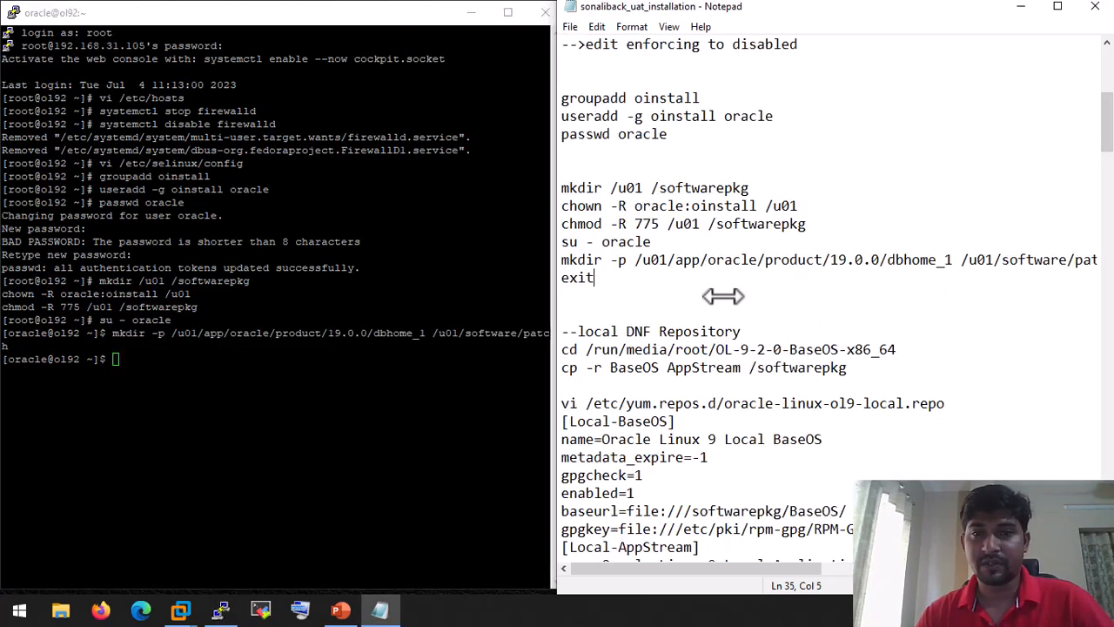
{"action": "left_click", "coordinate": [225, 324]}
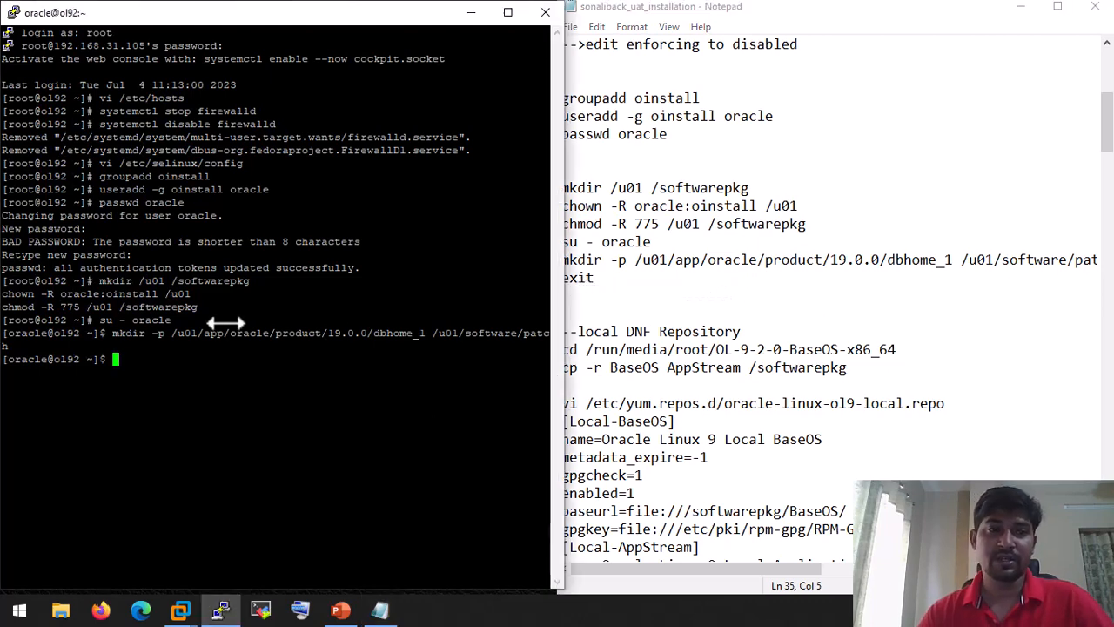
{"action": "type", "text": "exit"}
{"action": "key", "text": "Return"}
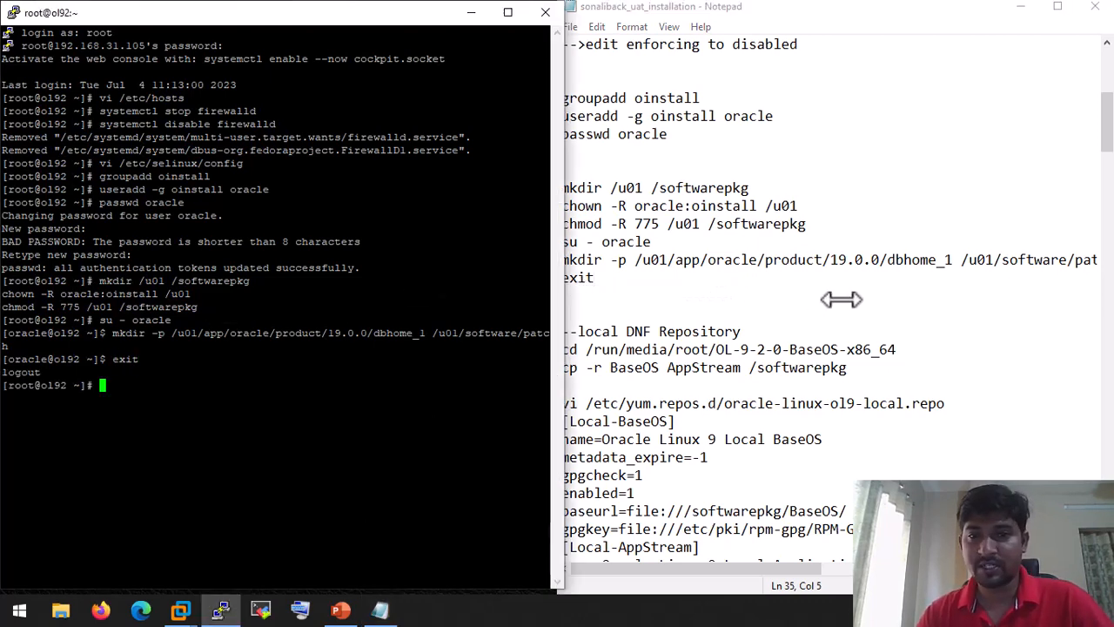
{"action": "left_click", "coordinate": [841, 298]}
{"action": "scroll", "coordinate": [841, 298], "scroll_direction": "down", "scroll_amount": 2}
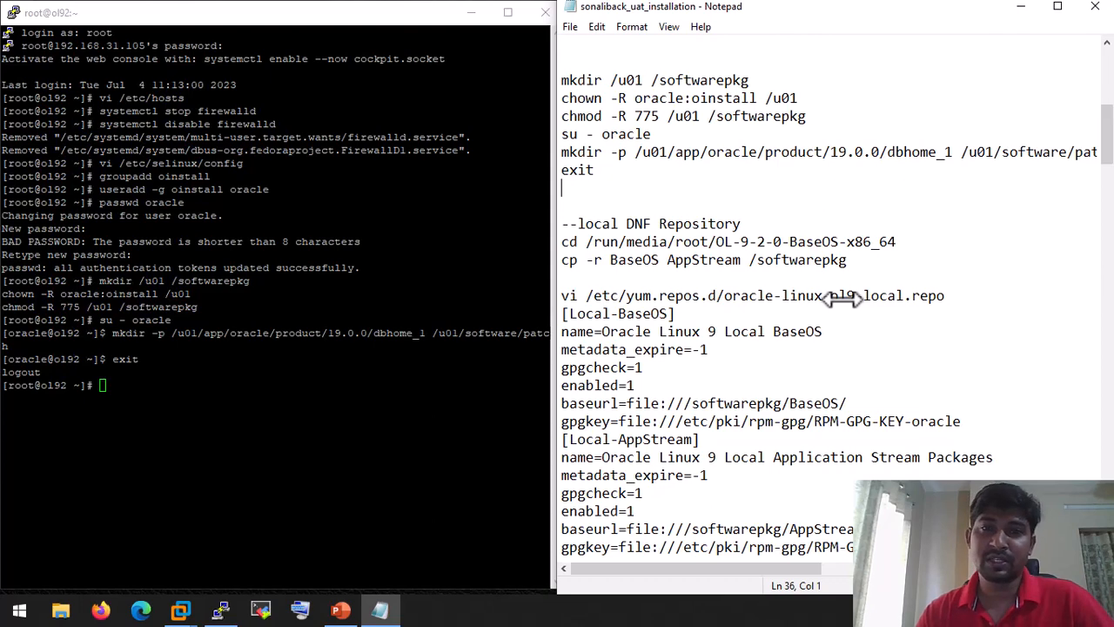
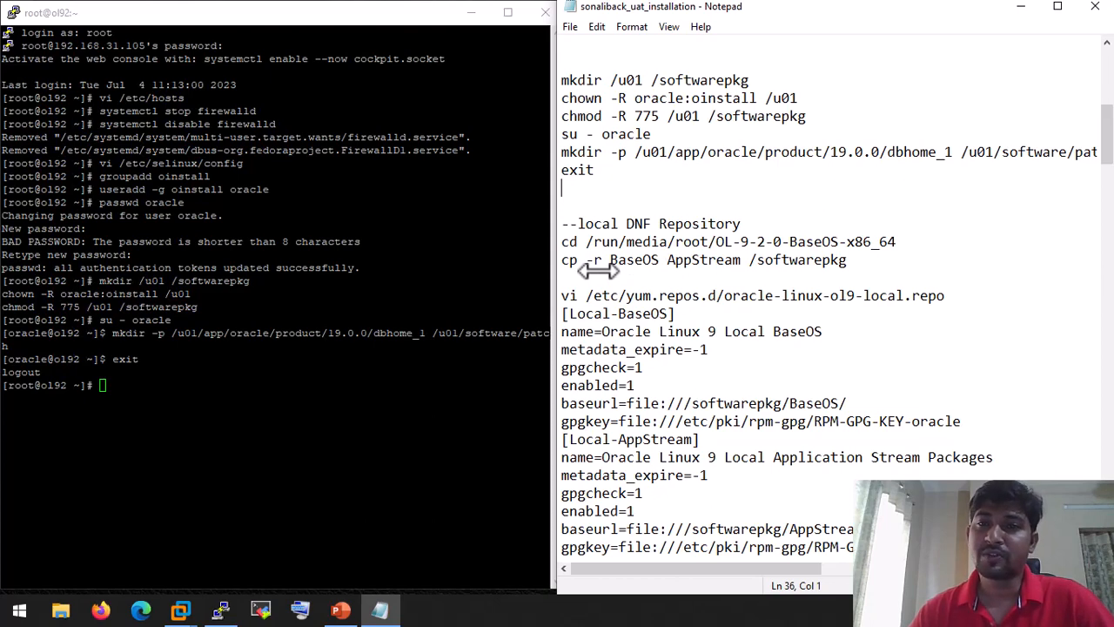
Step: Connect the ol92 VM's CD/DVD (IDE) drive through VM > Removable Devices in VMware Workstation
{"action": "left_click", "coordinate": [180, 610]}
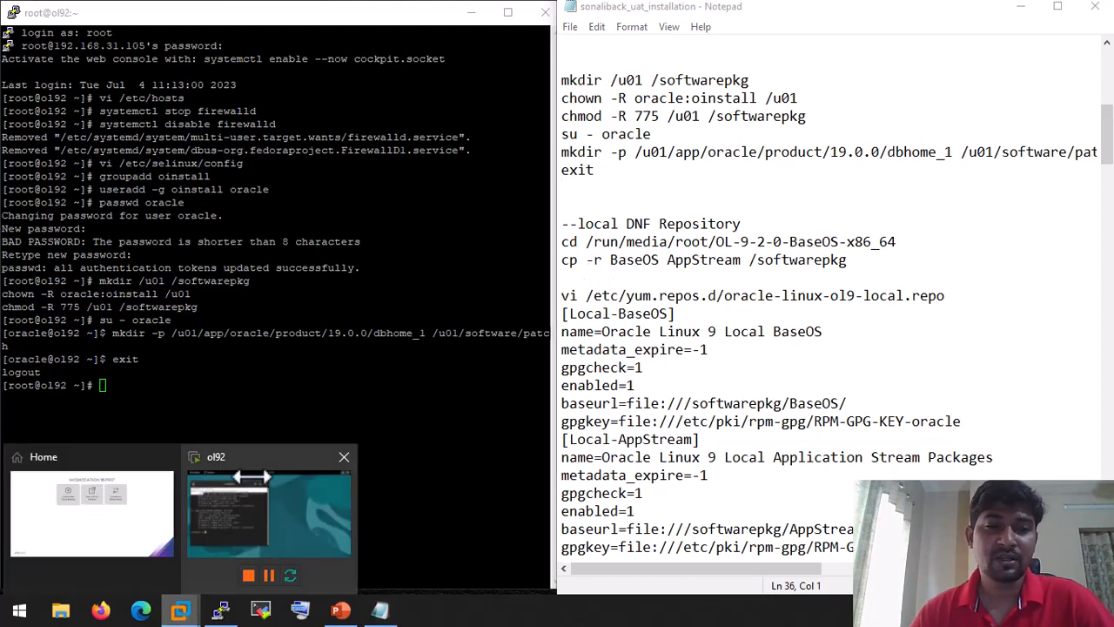
{"action": "left_click", "coordinate": [253, 477]}
{"action": "left_click", "coordinate": [113, 31]}
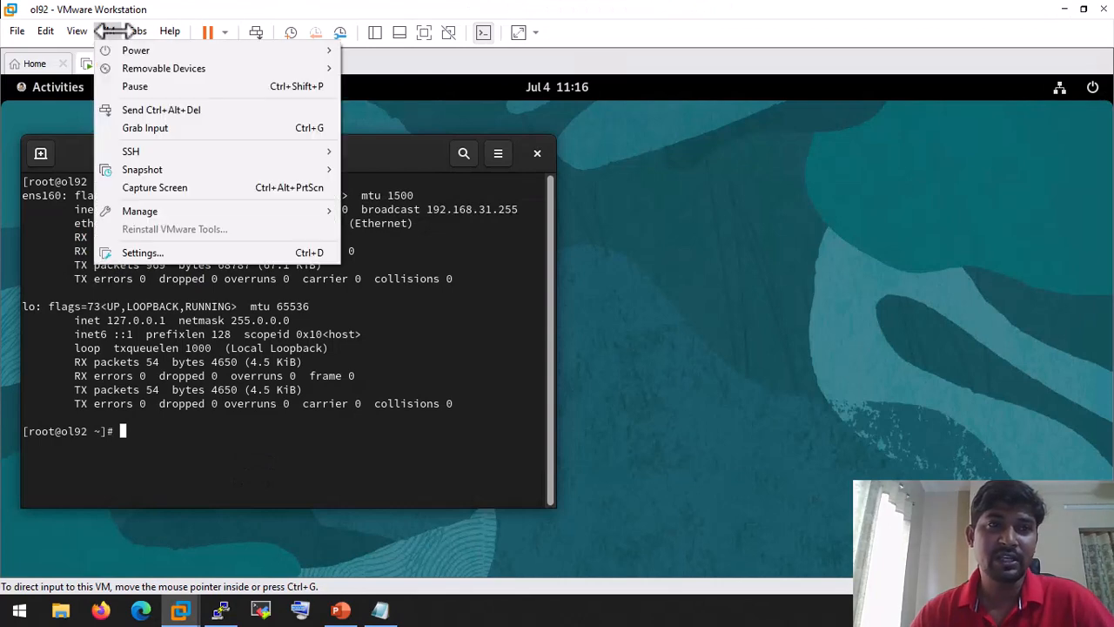
{"action": "mouse_move", "coordinate": [164, 68]}
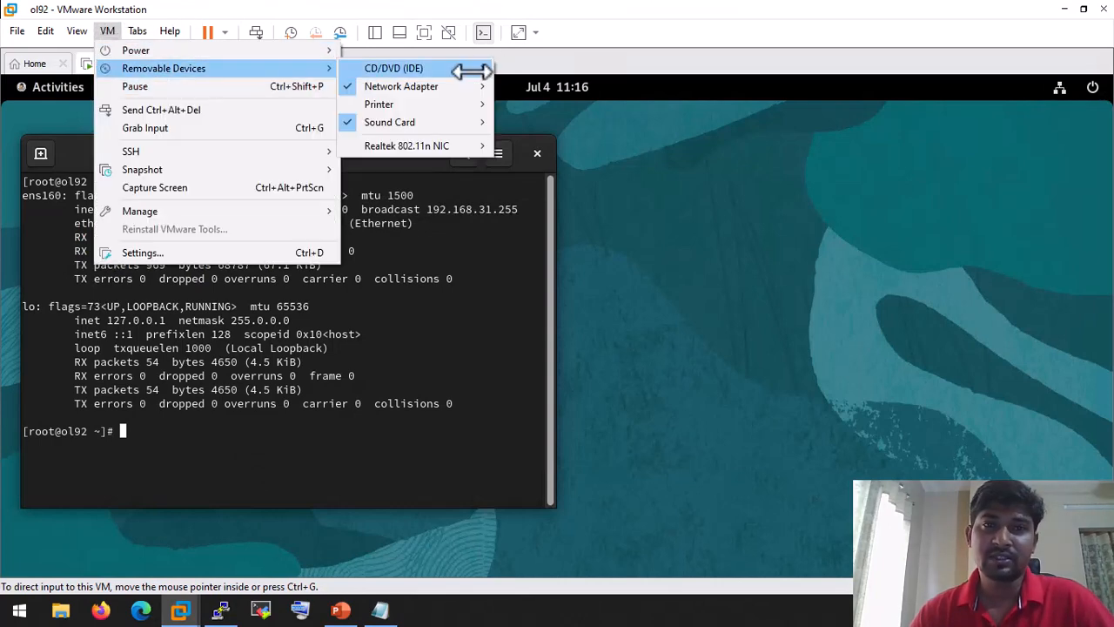
{"action": "mouse_move", "coordinate": [471, 69]}
{"action": "left_click", "coordinate": [533, 68]}
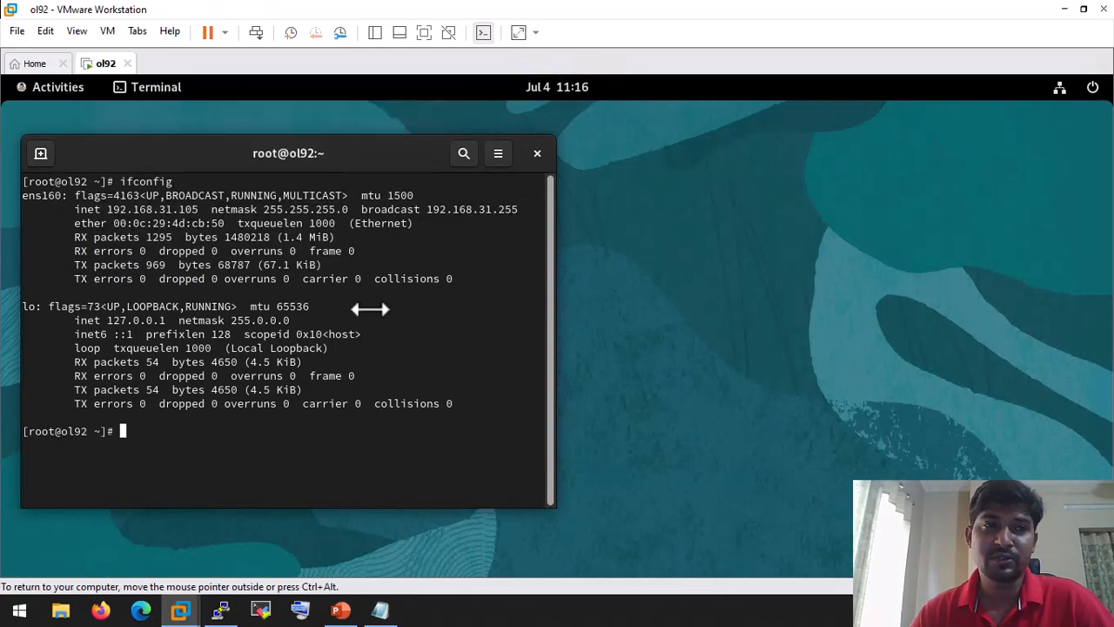
{"action": "left_click", "coordinate": [381, 613]}
{"action": "left_click", "coordinate": [222, 609]}
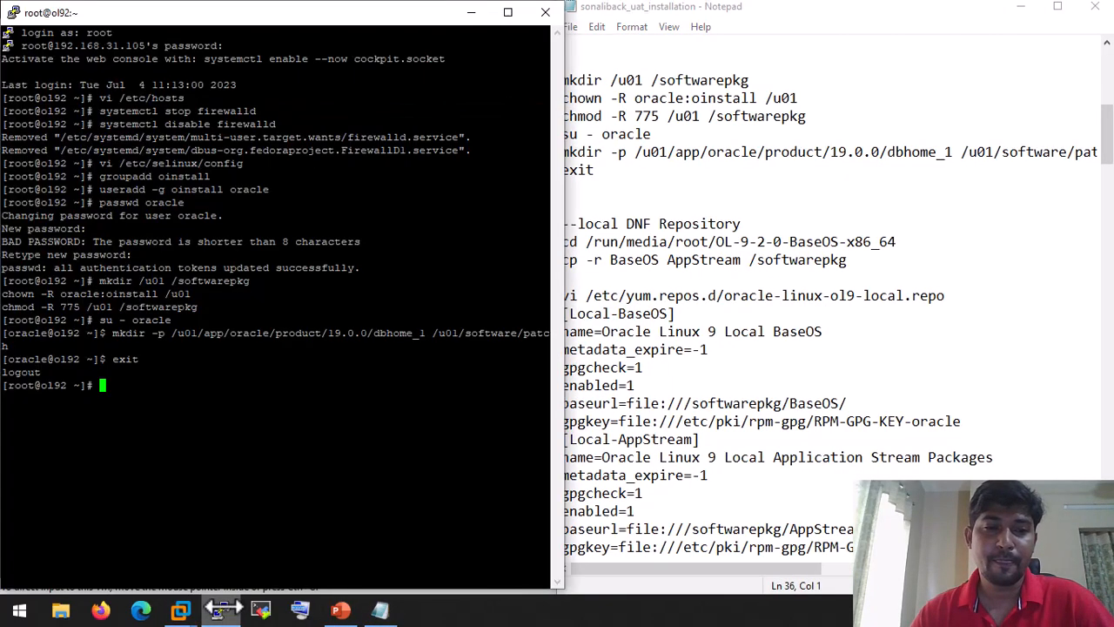
Step: Change into the mounted OL-9-2-0-BaseOS-x86_64 media directory and list it, noting BaseOS and AppStream
{"action": "left_click", "coordinate": [858, 241]}
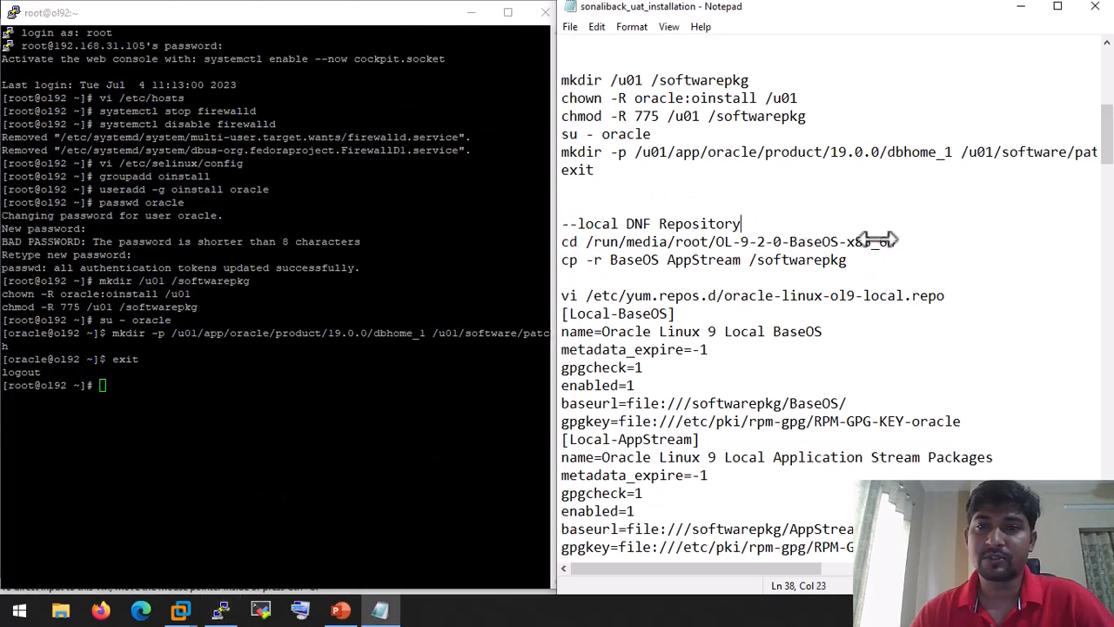
{"action": "left_click_drag", "start_coordinate": [900, 241], "coordinate": [548, 251]}
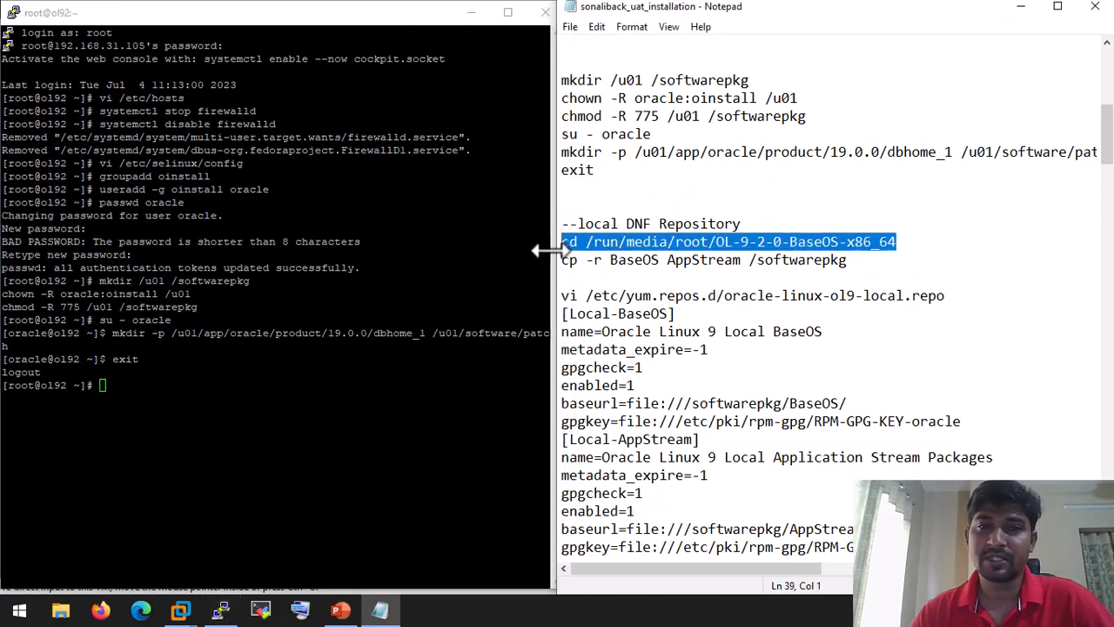
{"action": "right_click", "coordinate": [688, 237]}
{"action": "left_click", "coordinate": [722, 285]}
{"action": "left_click", "coordinate": [241, 398]}
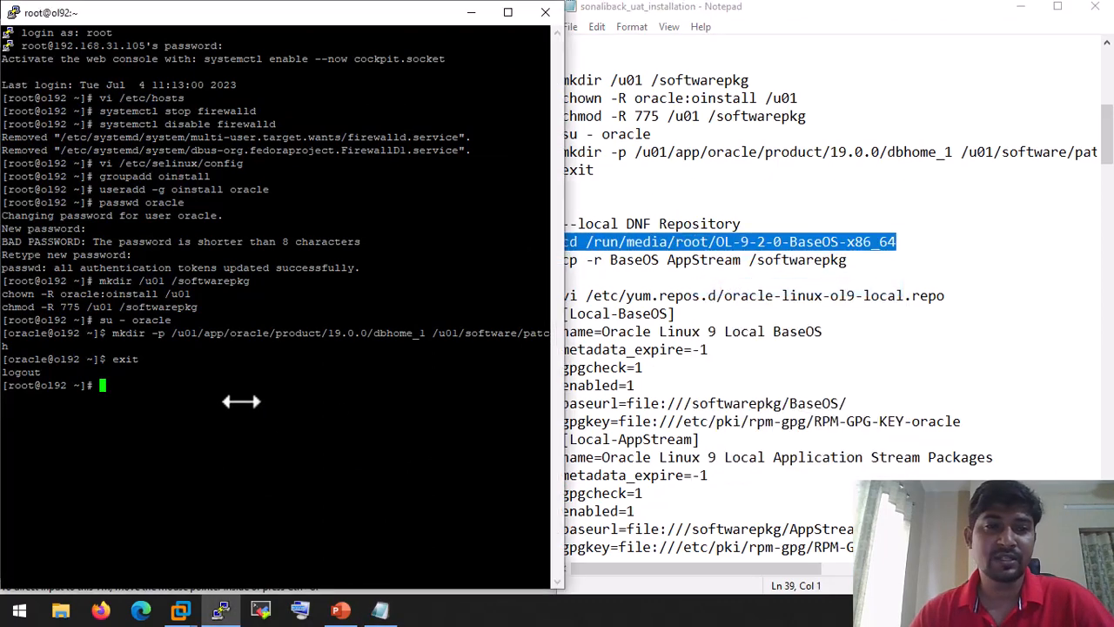
{"action": "right_click", "coordinate": [241, 397]}
{"action": "key", "text": "Return"}
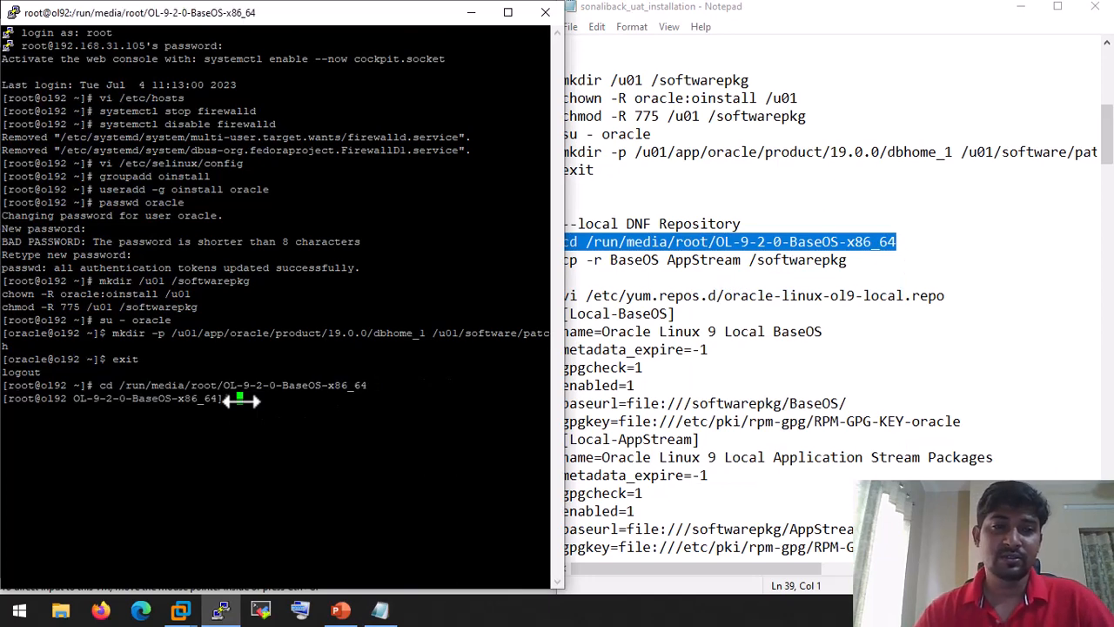
{"action": "type", "text": "ls -lrt"}
{"action": "key", "text": "Return"}
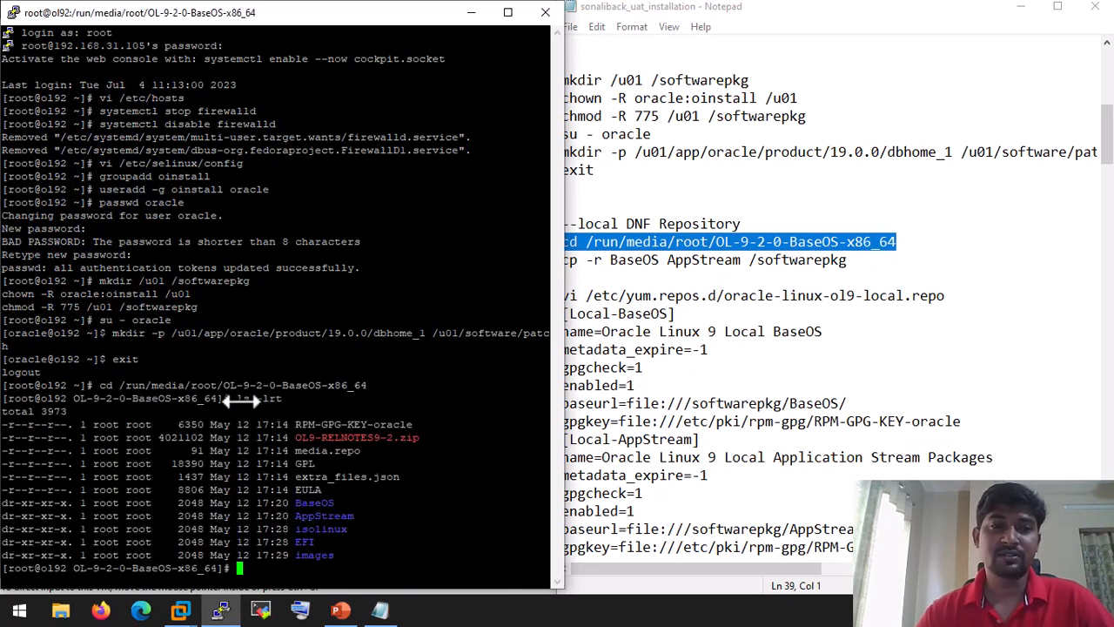
{"action": "left_click_drag", "start_coordinate": [357, 517], "coordinate": [13, 497]}
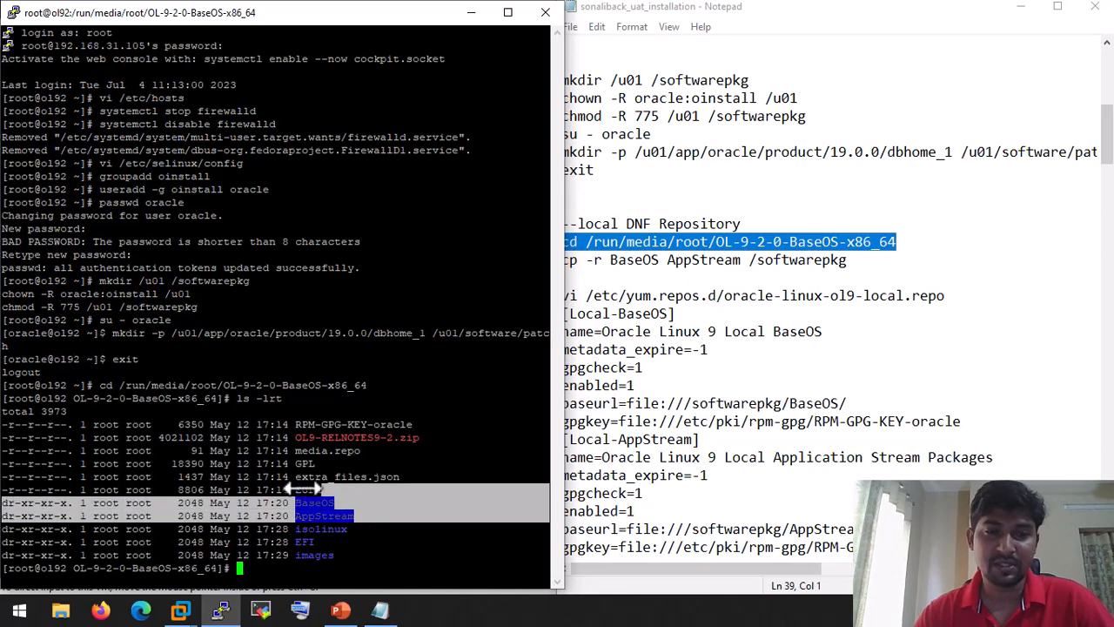
Step: Copy the BaseOS and AppStream folders recursively into /softwarepkg
{"action": "left_click", "coordinate": [823, 268]}
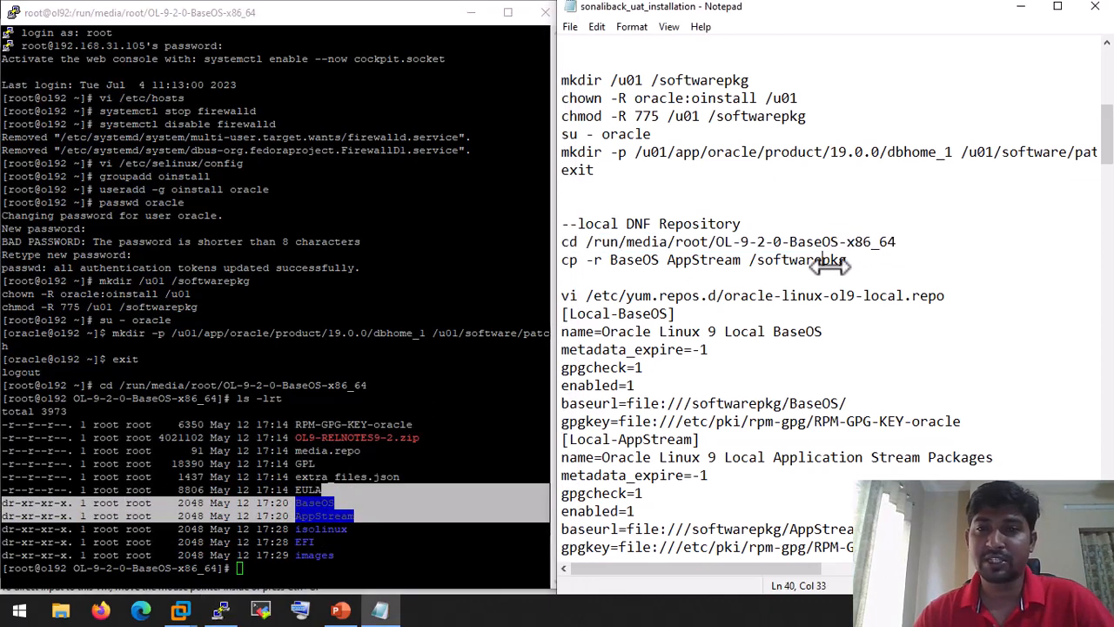
{"action": "left_click_drag", "start_coordinate": [848, 261], "coordinate": [561, 267]}
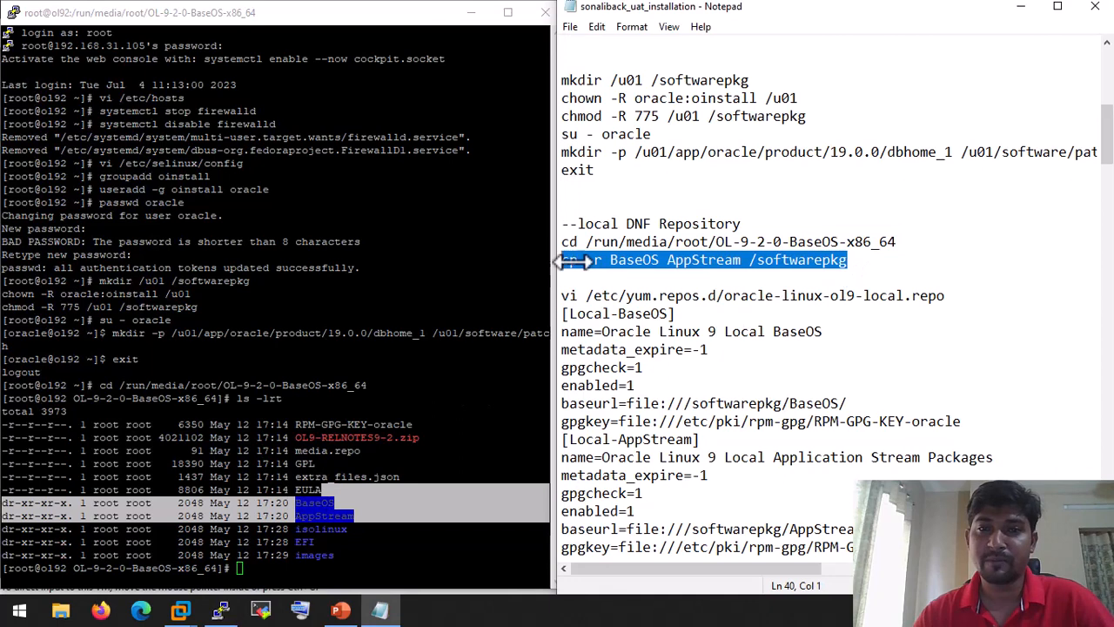
{"action": "right_click", "coordinate": [632, 261]}
{"action": "left_click", "coordinate": [677, 314]}
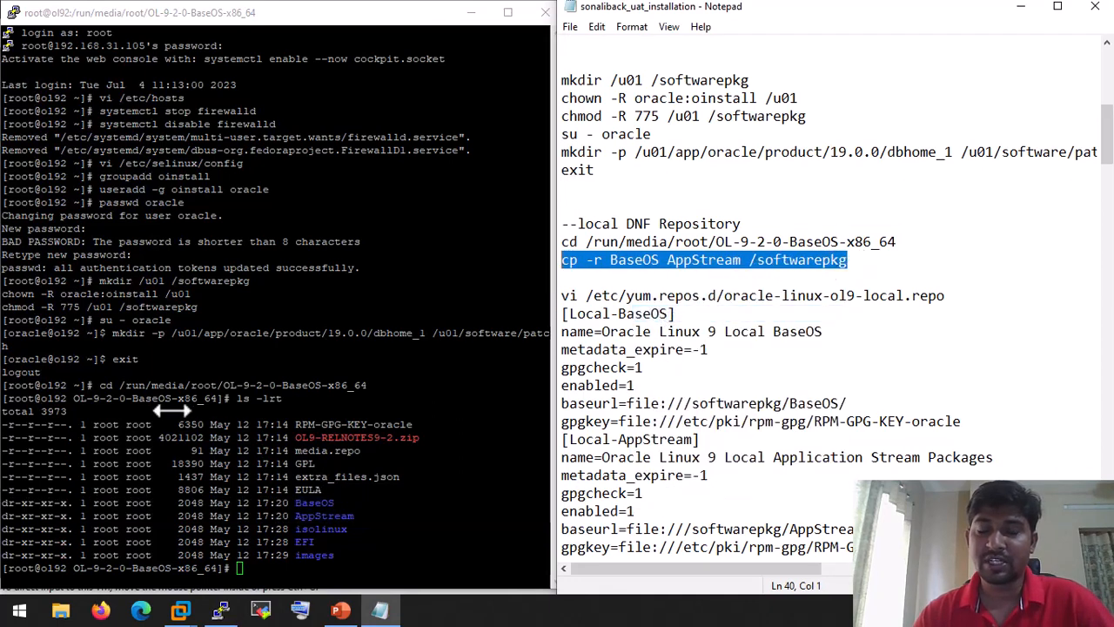
{"action": "left_click", "coordinate": [231, 394]}
{"action": "right_click", "coordinate": [309, 342]}
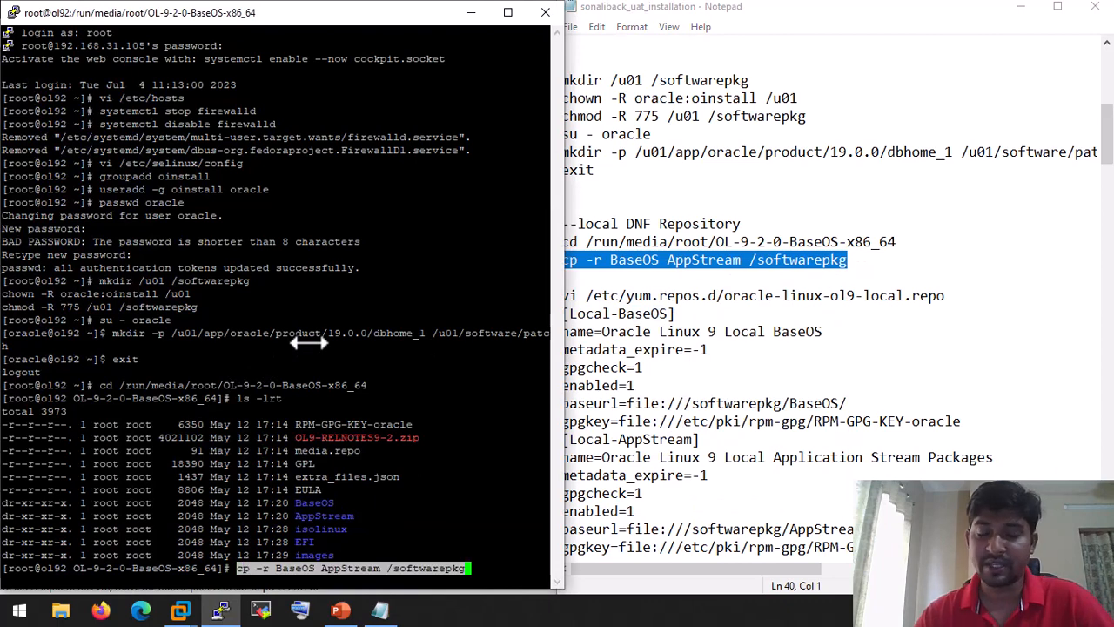
{"action": "key", "text": "Return"}
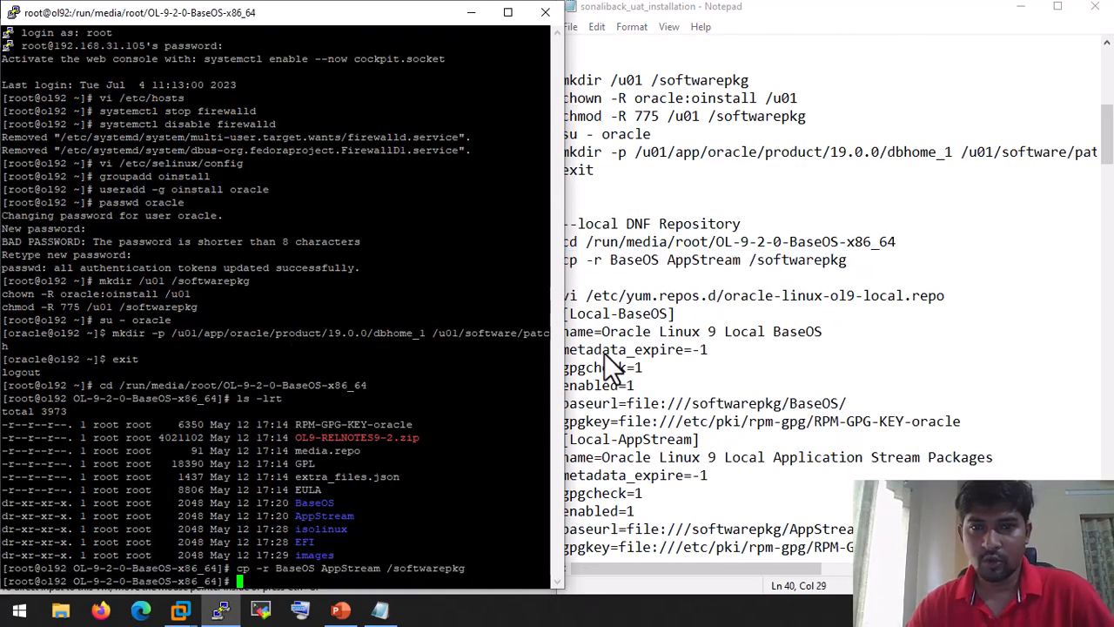
Step: Copy the vi command for the local repository file from the notes
{"action": "left_click", "coordinate": [726, 268]}
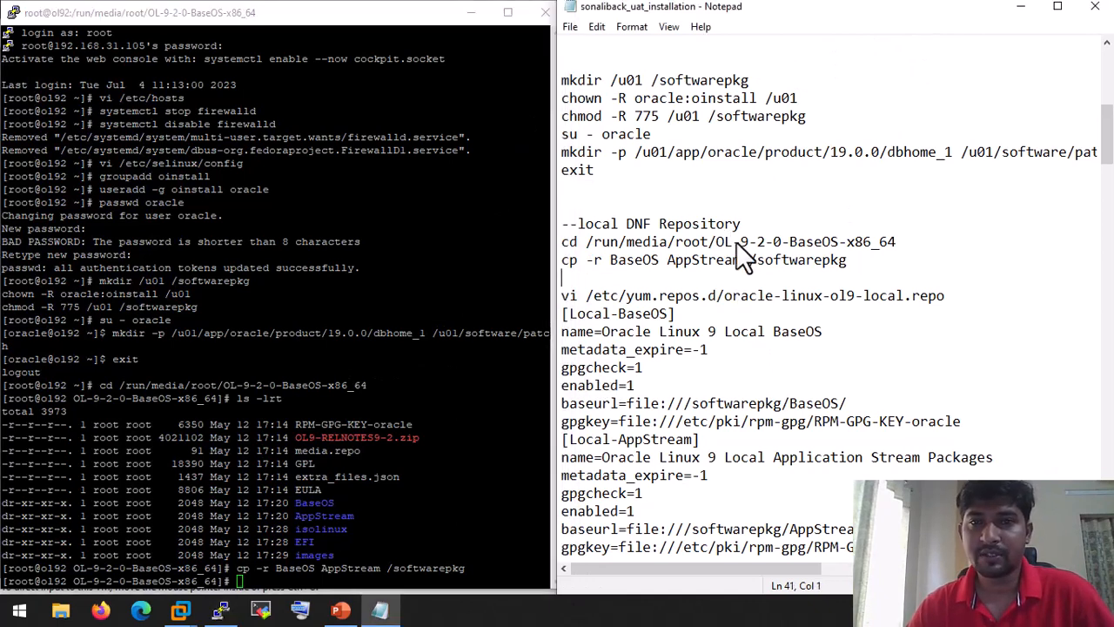
{"action": "scroll", "coordinate": [736, 287], "scroll_direction": "down", "scroll_amount": 1}
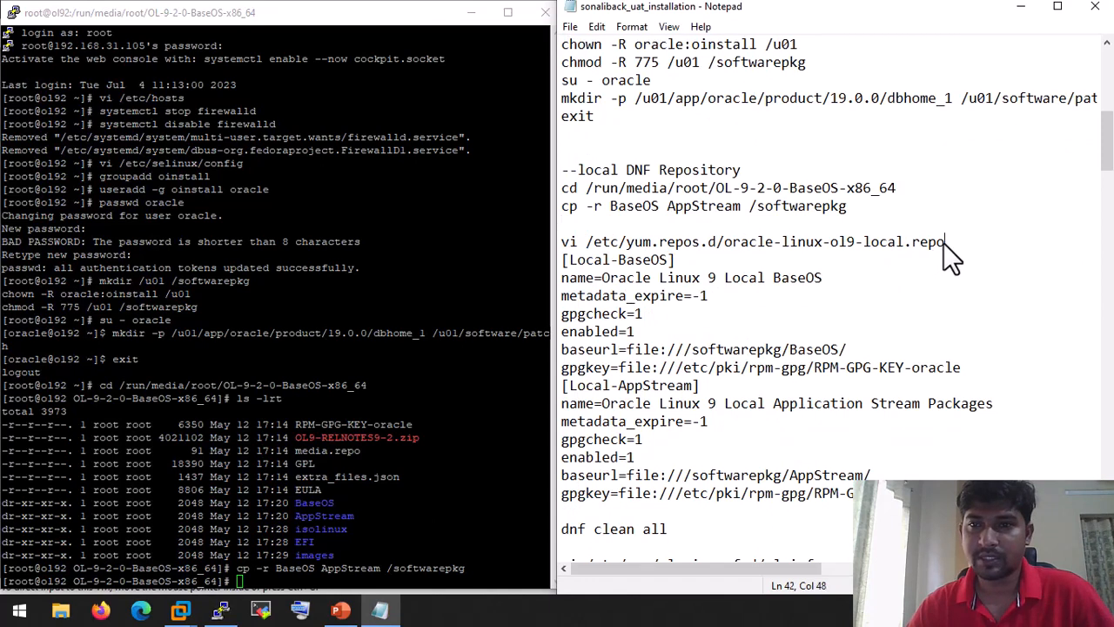
{"action": "left_click_drag", "start_coordinate": [943, 243], "coordinate": [654, 242]}
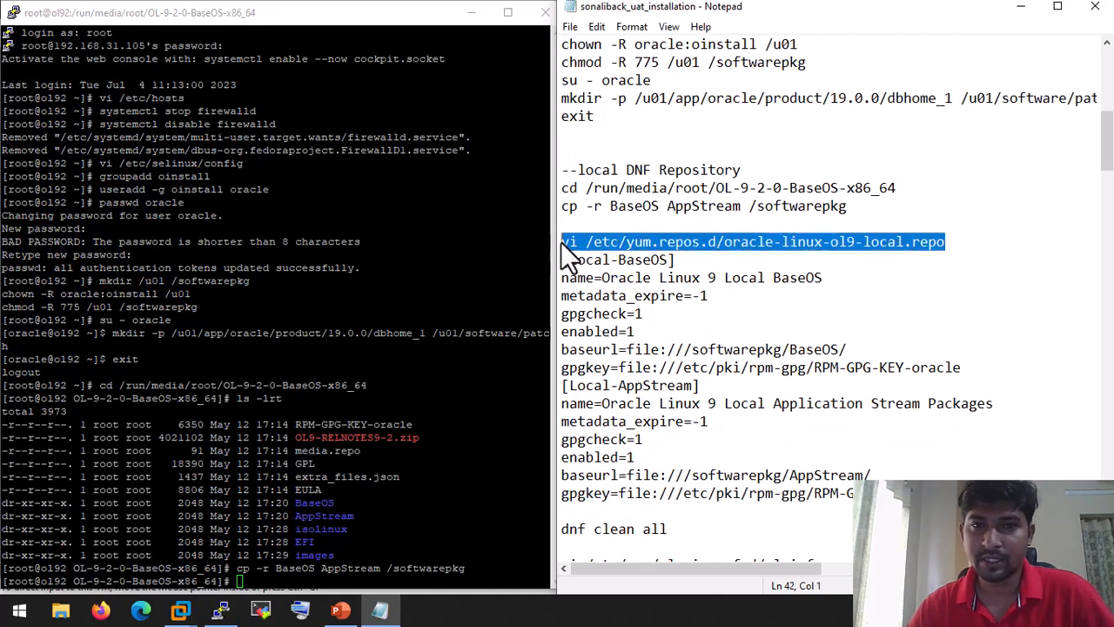
{"action": "right_click", "coordinate": [649, 240]}
{"action": "left_click", "coordinate": [682, 292]}
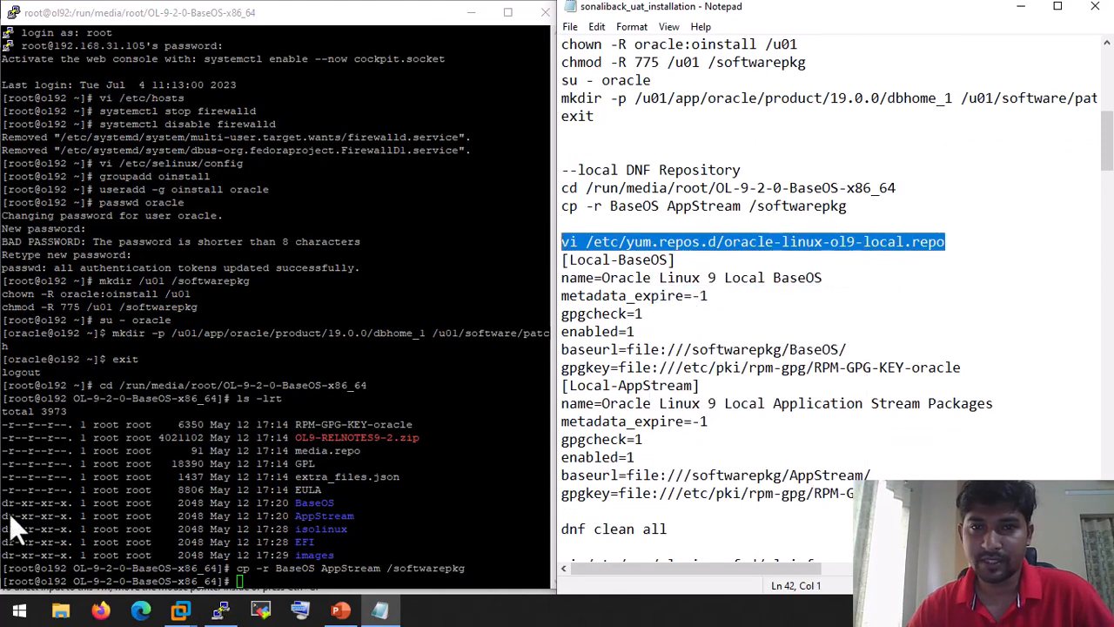
{"action": "left_click", "coordinate": [198, 431]}
Step: Create the local repo file with the Local-BaseOS and Local-AppStream definitions and save it with :x
{"action": "right_click", "coordinate": [348, 433]}
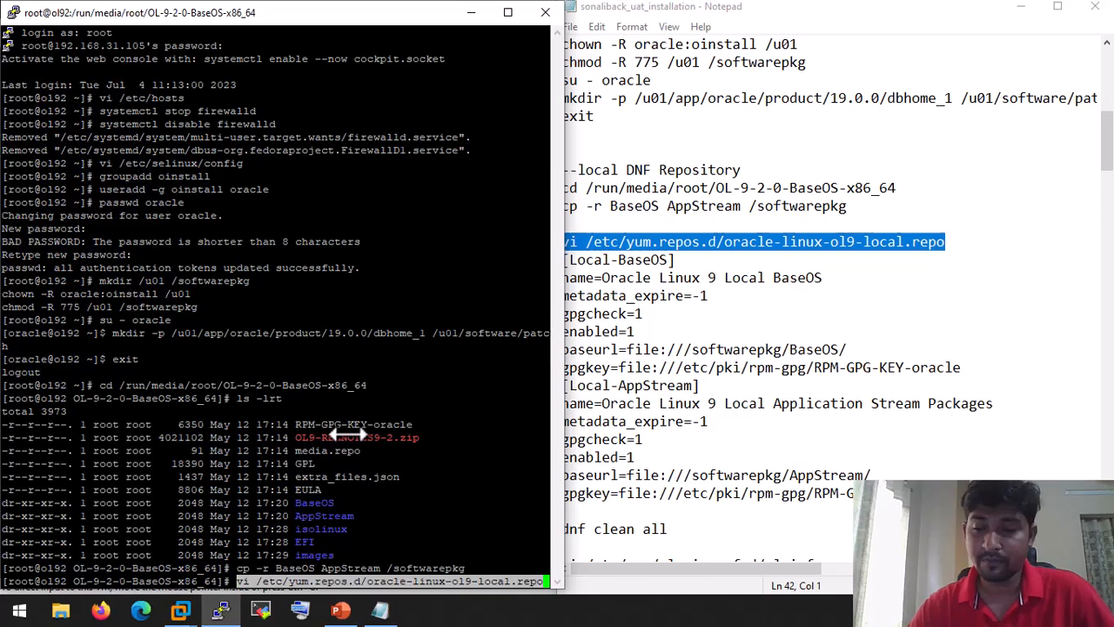
{"action": "key", "text": "Return"}
{"action": "left_click", "coordinate": [694, 331]}
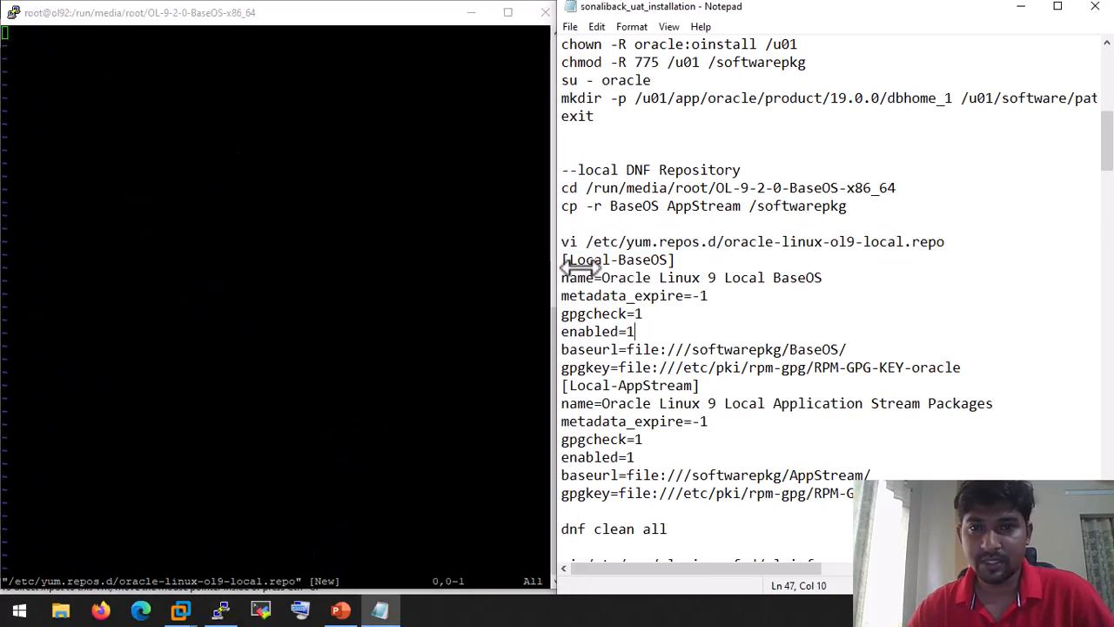
{"action": "left_click_drag", "start_coordinate": [561, 259], "coordinate": [879, 493]}
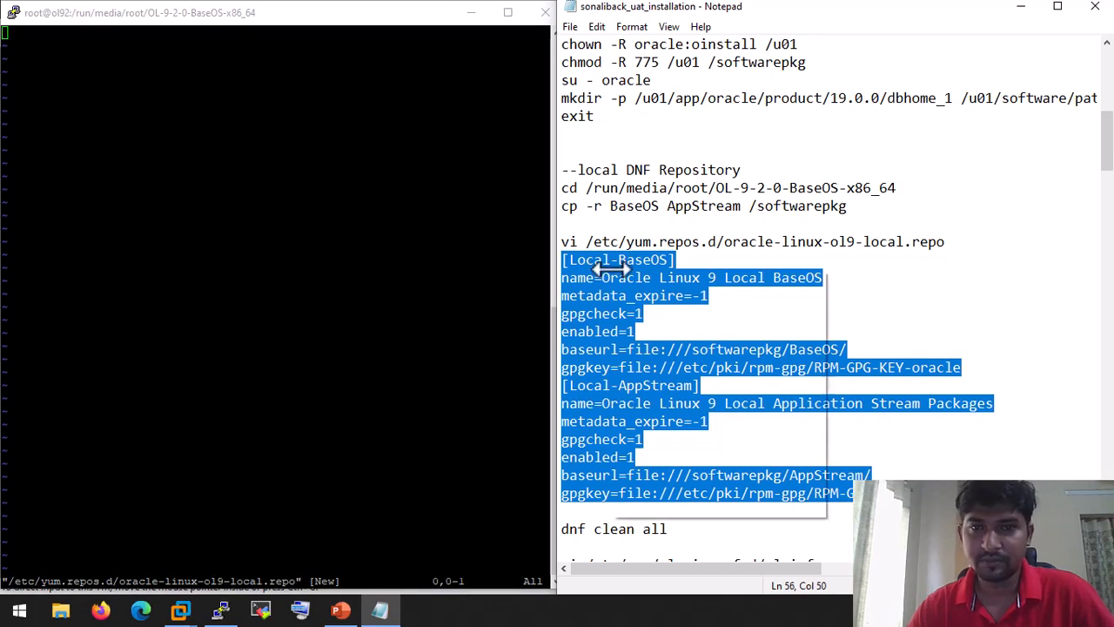
{"action": "right_click", "coordinate": [591, 261]}
{"action": "left_click", "coordinate": [636, 319]}
{"action": "left_click", "coordinate": [294, 227]}
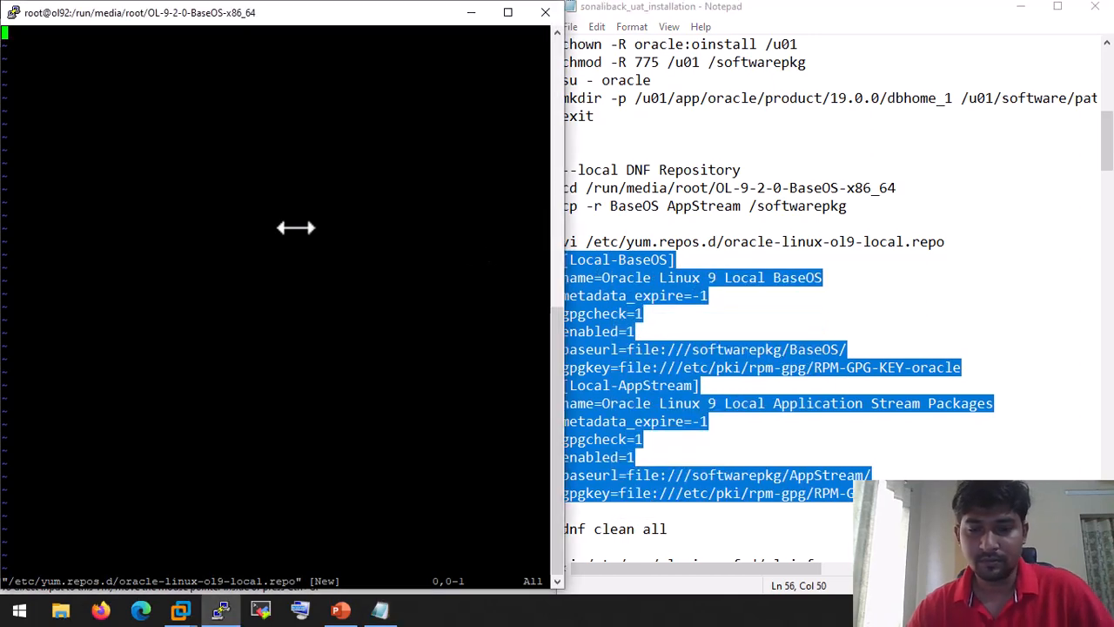
{"action": "key", "text": "i"}
{"action": "right_click", "coordinate": [296, 228]}
{"action": "key", "text": "Escape"}
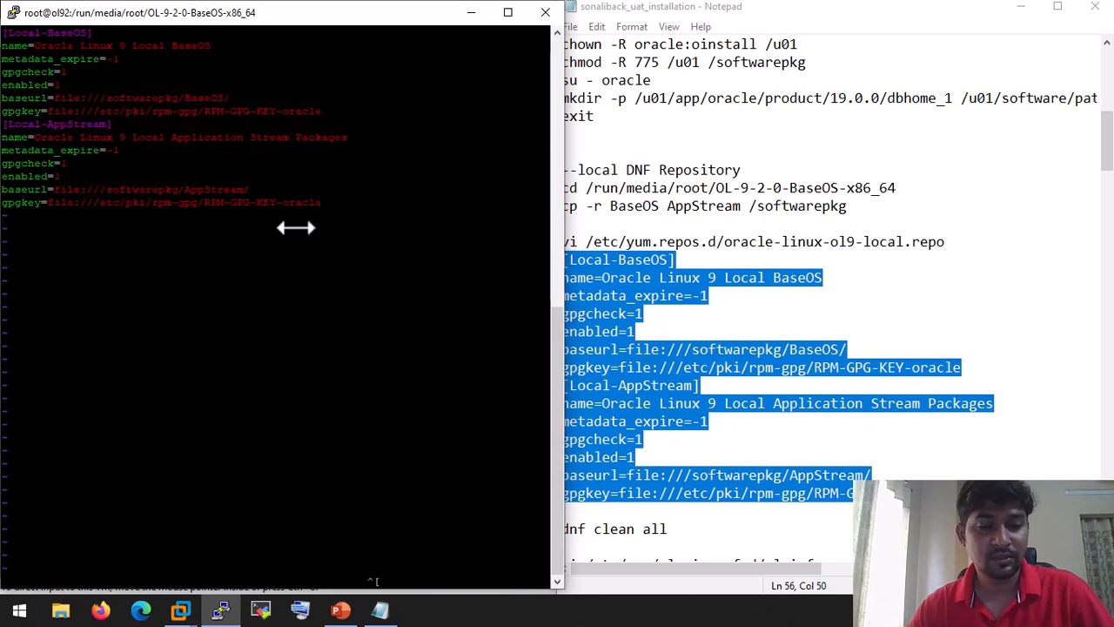
{"action": "type", "text": ":"}
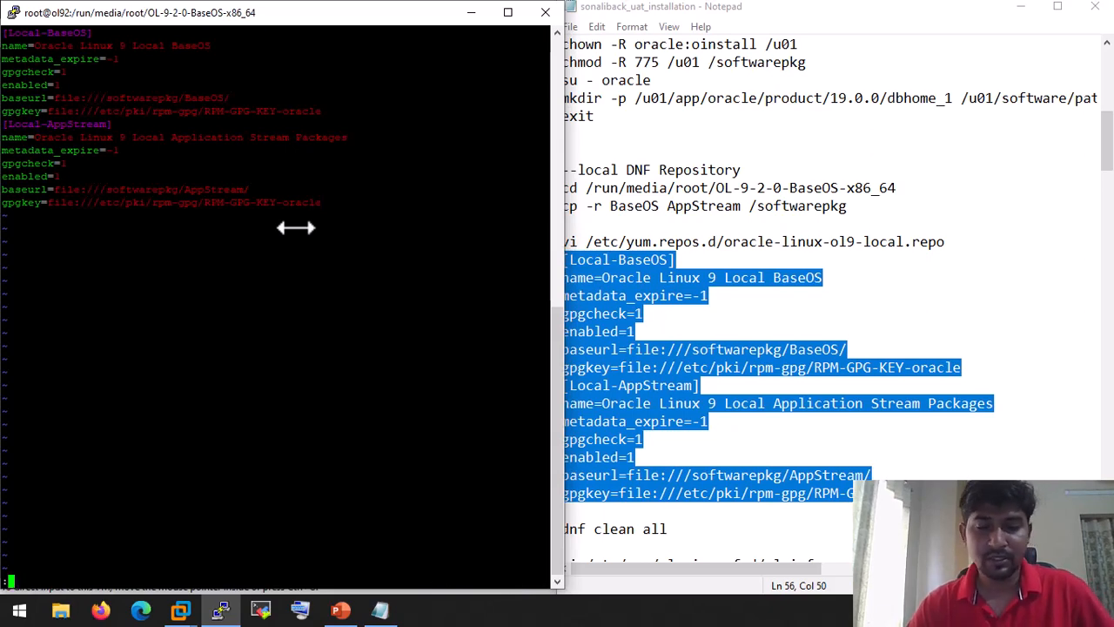
{"action": "type", "text": "x"}
{"action": "key", "text": "Return"}
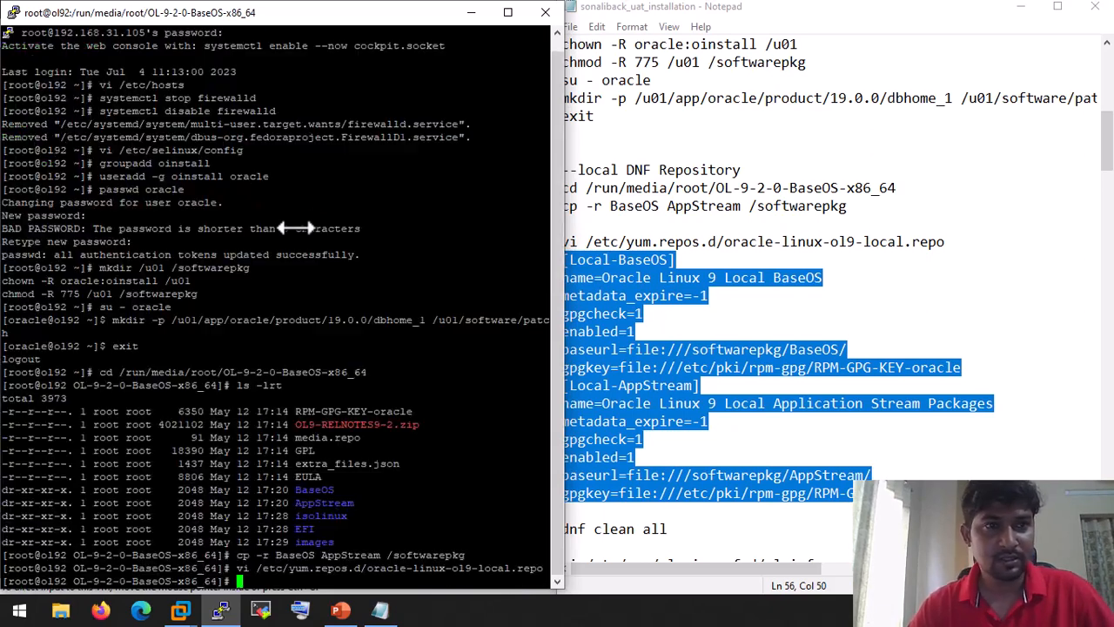
Step: Run dnf clean all, which reports 0 files removed
{"action": "left_click", "coordinate": [834, 511]}
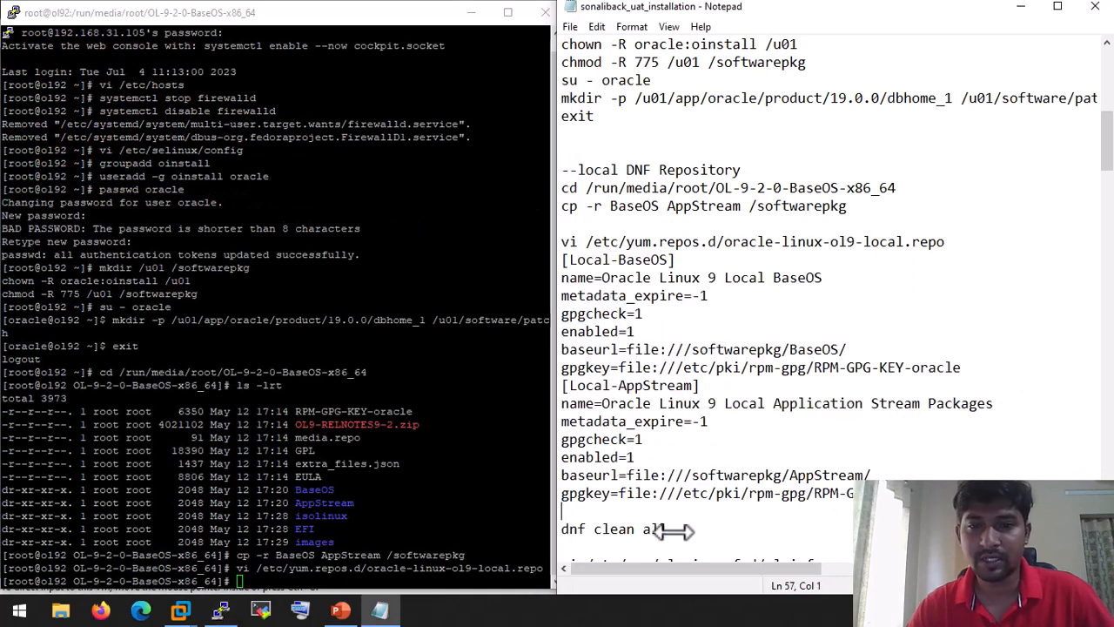
{"action": "left_click_drag", "start_coordinate": [669, 529], "coordinate": [574, 530]}
{"action": "right_click", "coordinate": [574, 529]}
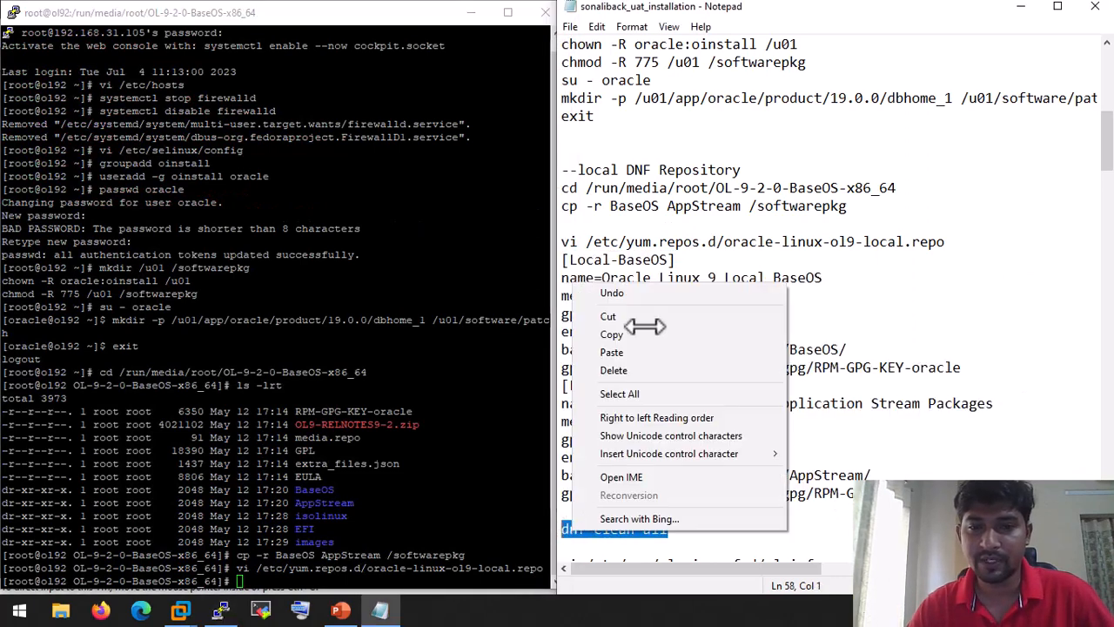
{"action": "left_click", "coordinate": [640, 328]}
{"action": "left_click", "coordinate": [179, 477]}
{"action": "right_click", "coordinate": [178, 477]}
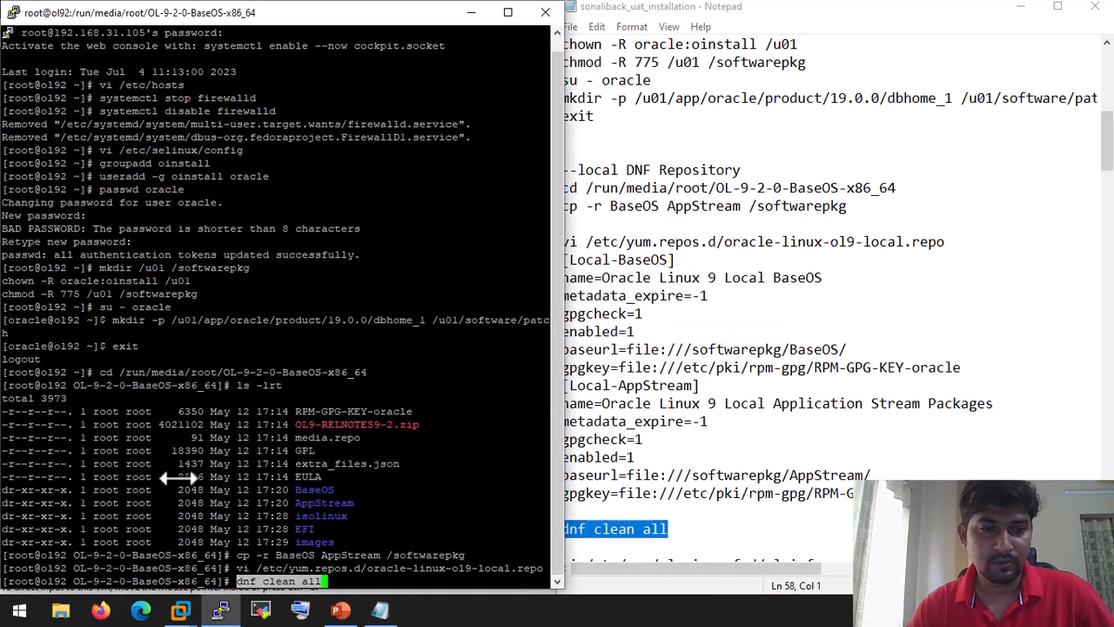
{"action": "key", "text": "Return"}
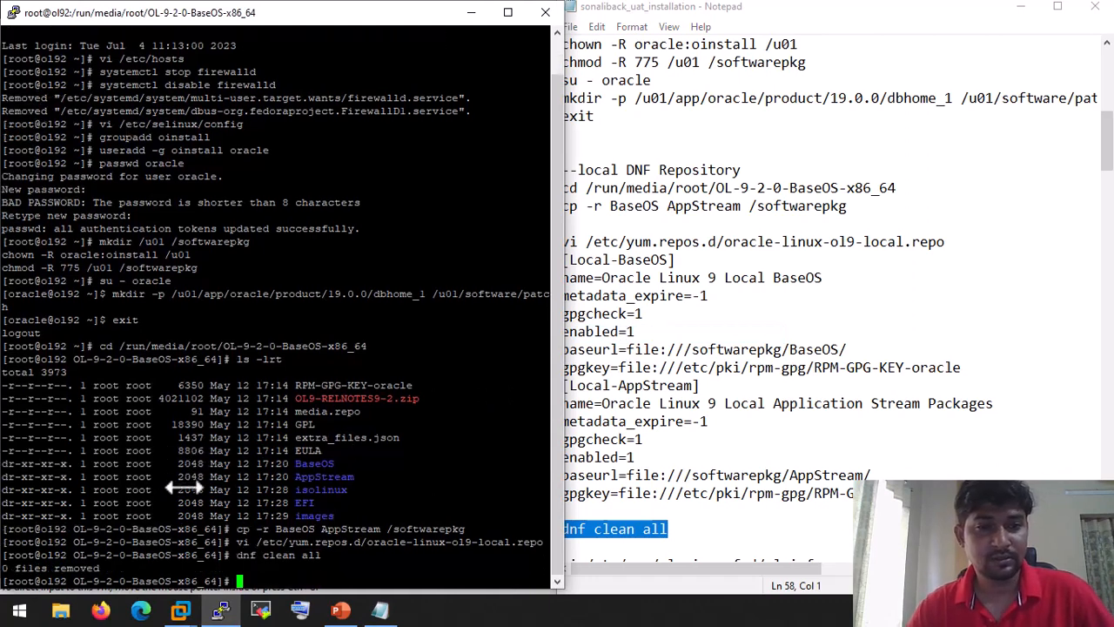
Step: Select the vi command for ulninfo.conf in the notes
{"action": "left_click", "coordinate": [813, 421]}
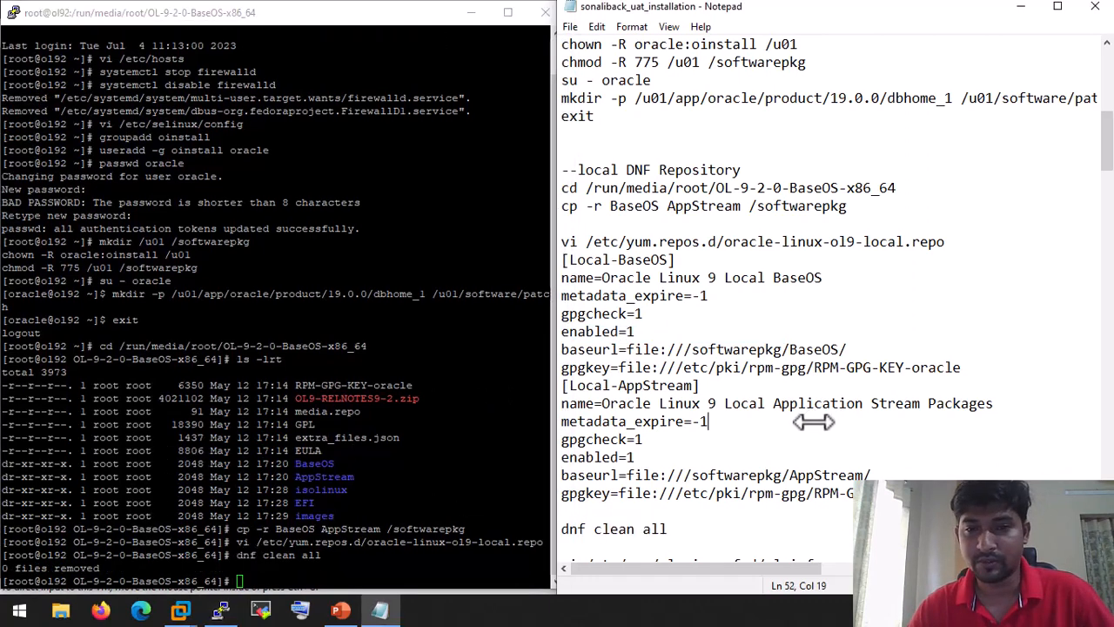
{"action": "scroll", "coordinate": [835, 424], "scroll_direction": "down", "scroll_amount": 3}
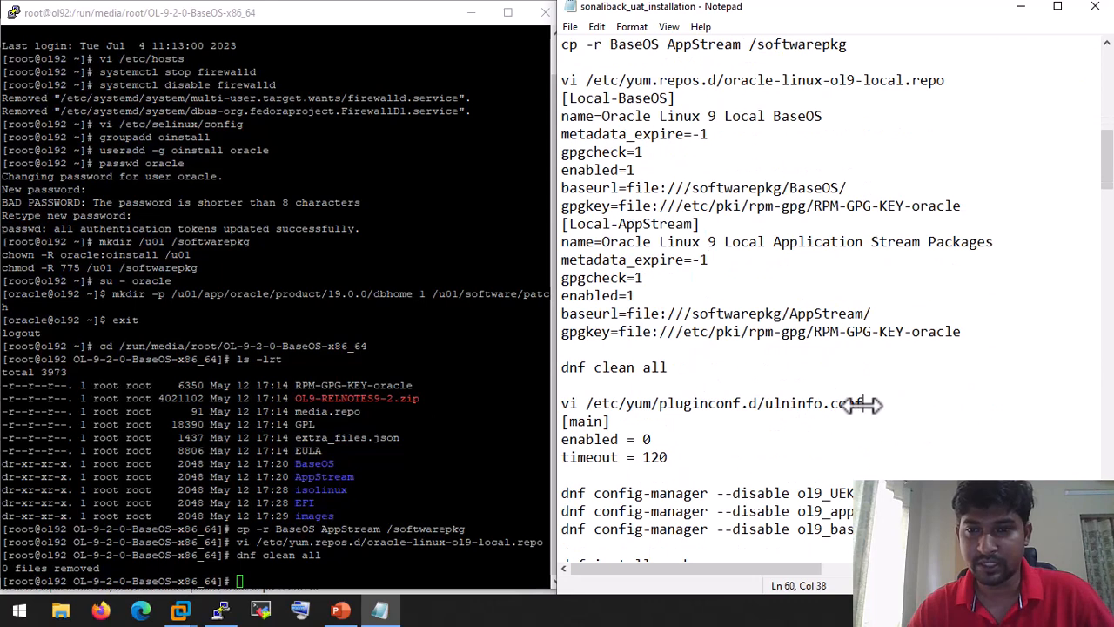
{"action": "left_click_drag", "start_coordinate": [862, 405], "coordinate": [562, 404]}
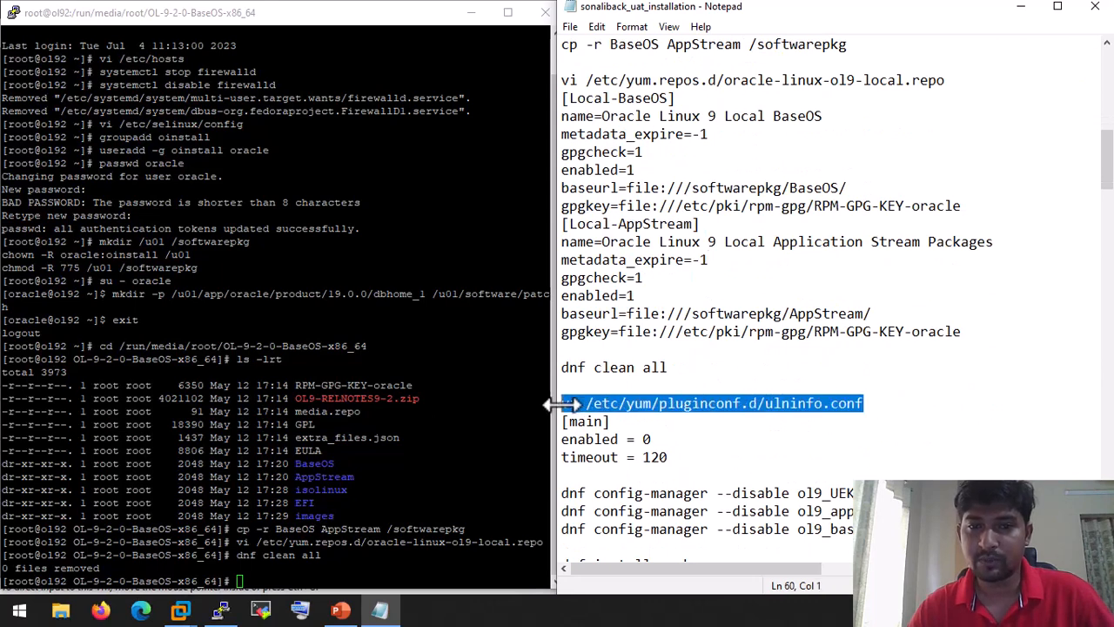
{"action": "right_click", "coordinate": [648, 403]}
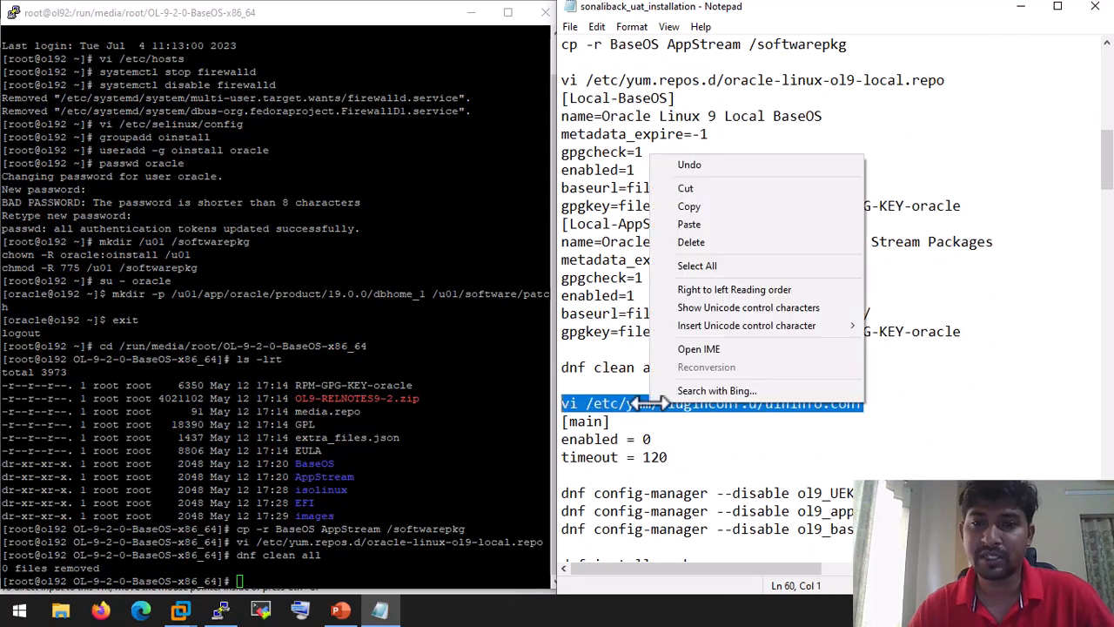
Step: Run dnf repolist all and highlight the Local-AppStream, Local-BaseOS and ol9 repository rows
{"action": "left_click", "coordinate": [683, 212]}
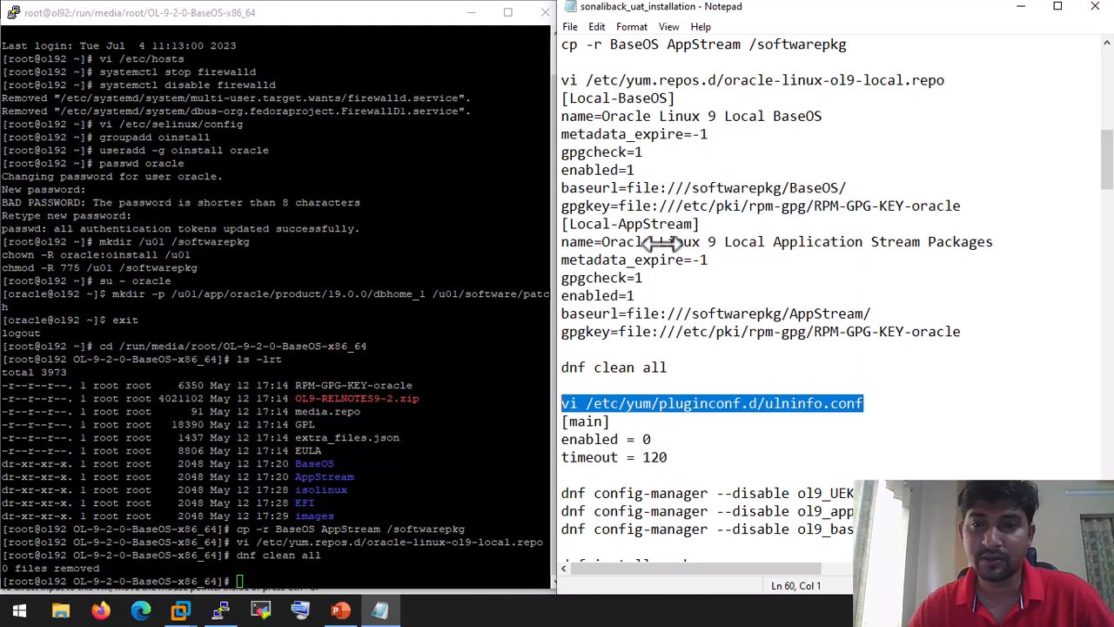
{"action": "left_click", "coordinate": [261, 468]}
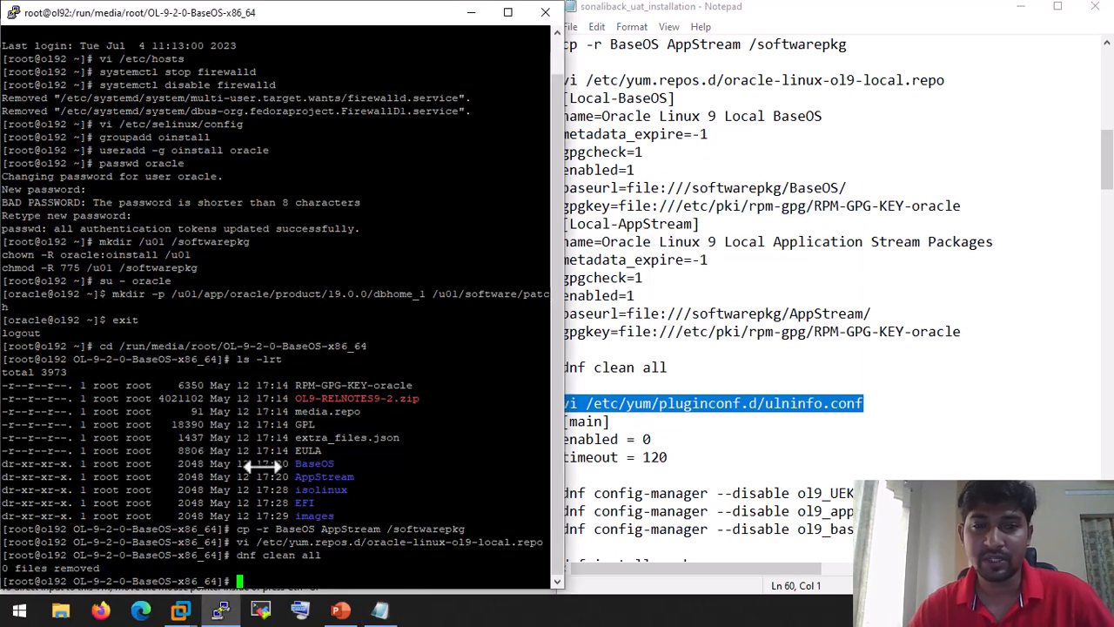
{"action": "type", "text": "repol"}
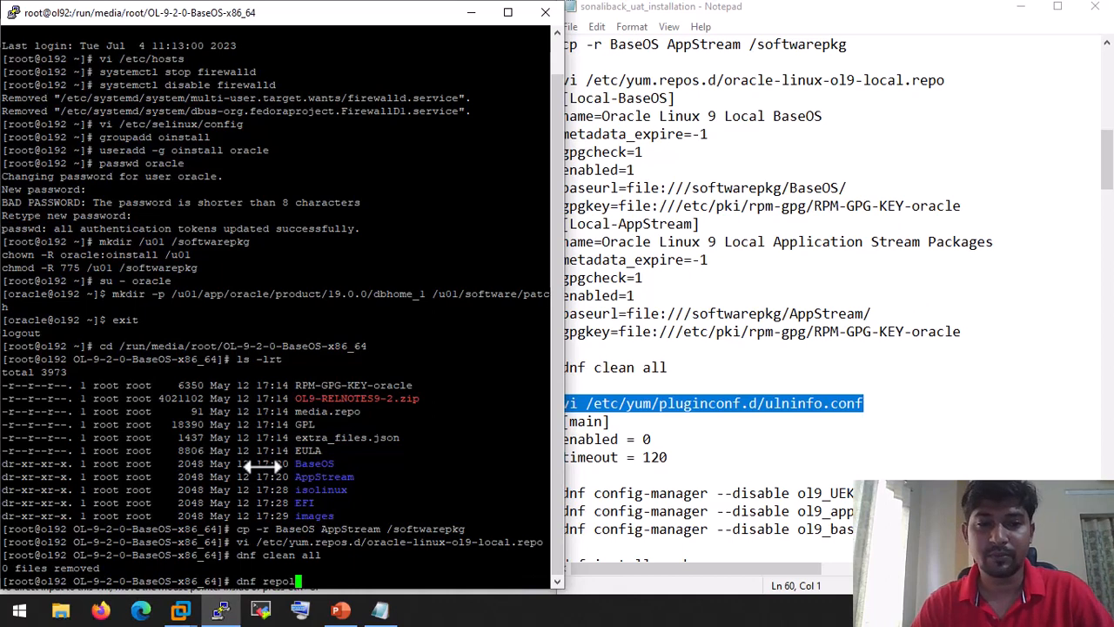
{"action": "type", "text": "ist all"}
{"action": "key", "text": "Return"}
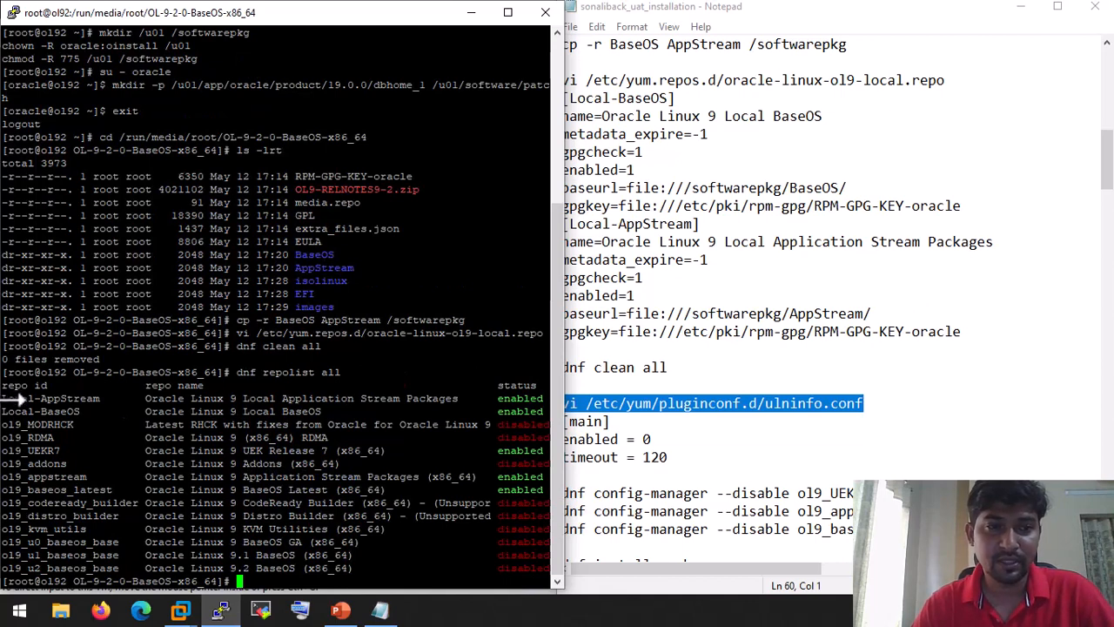
{"action": "left_click_drag", "start_coordinate": [13, 398], "coordinate": [550, 405]}
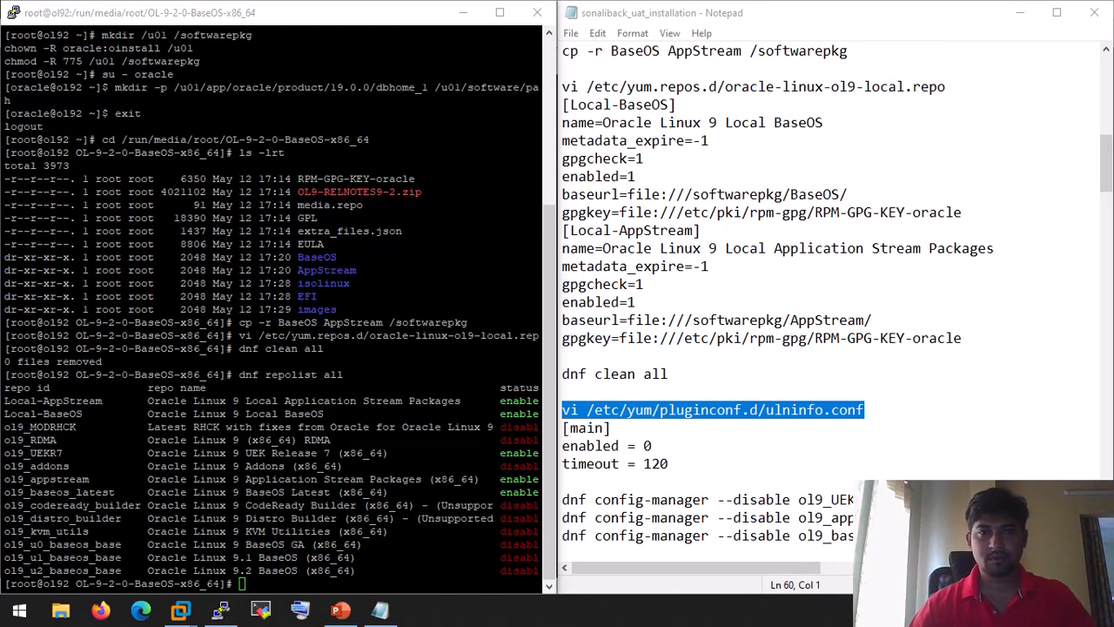
{"action": "key", "text": "alt+Tab"}
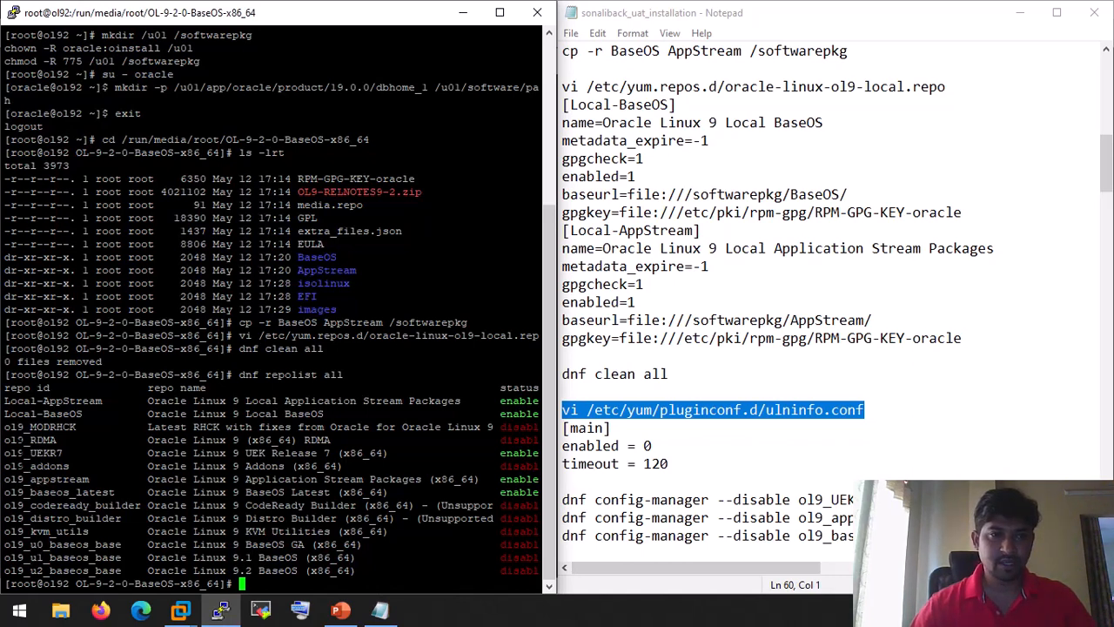
{"action": "left_click_drag", "start_coordinate": [7, 440], "coordinate": [385, 492]}
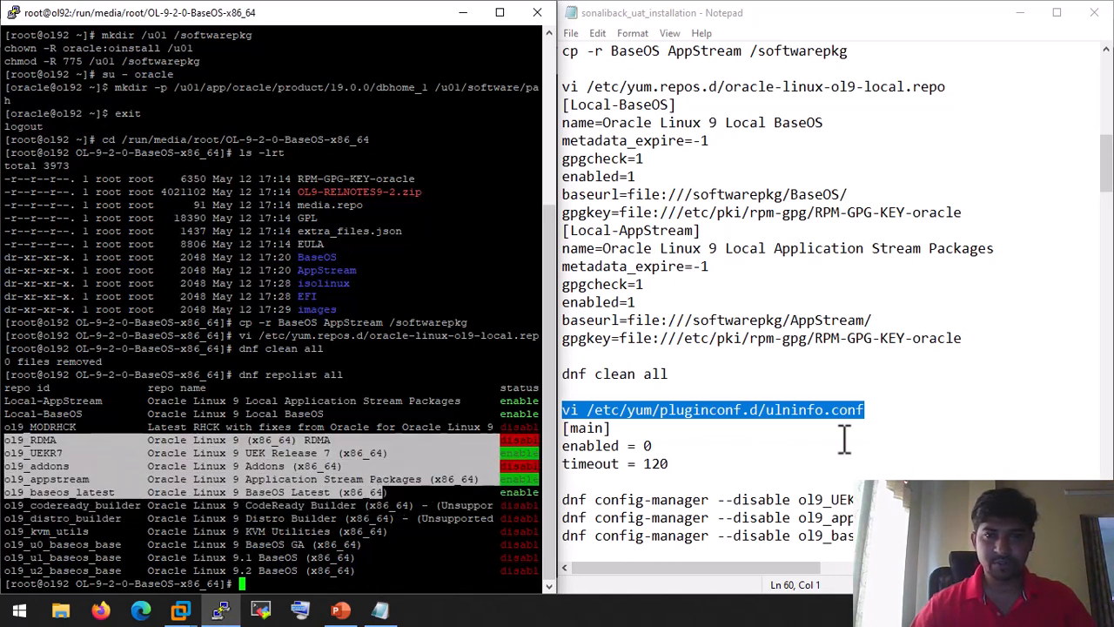
Step: Open /etc/yum/pluginconf.d/ulninfo.conf in vi using the command from the notes
{"action": "left_click", "coordinate": [809, 411]}
{"action": "left_click_drag", "start_coordinate": [888, 413], "coordinate": [694, 417]}
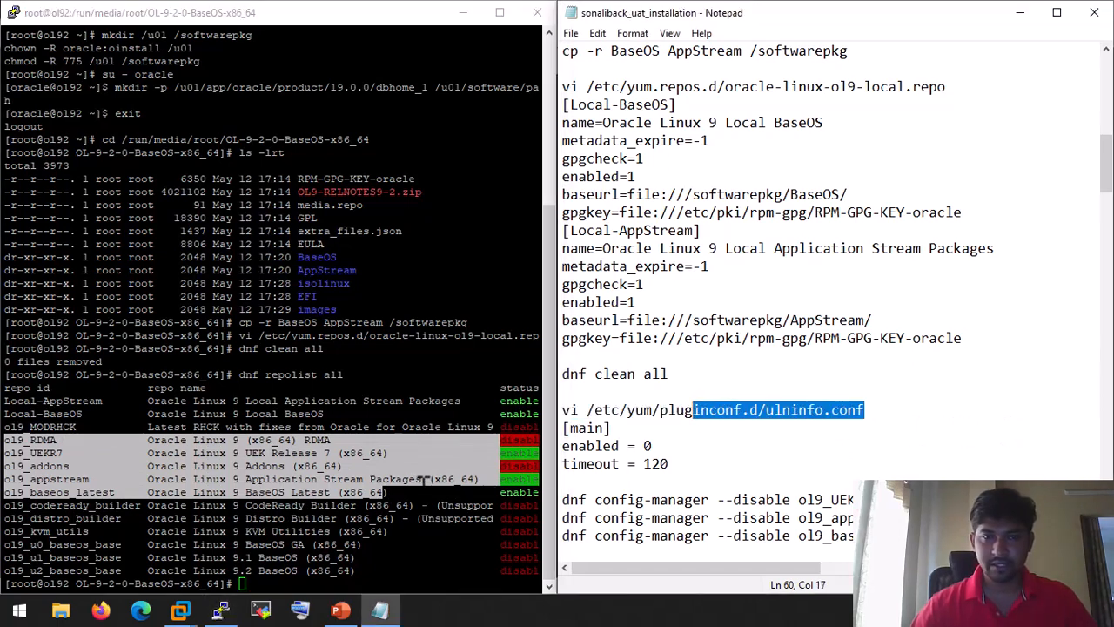
{"action": "left_click", "coordinate": [502, 476]}
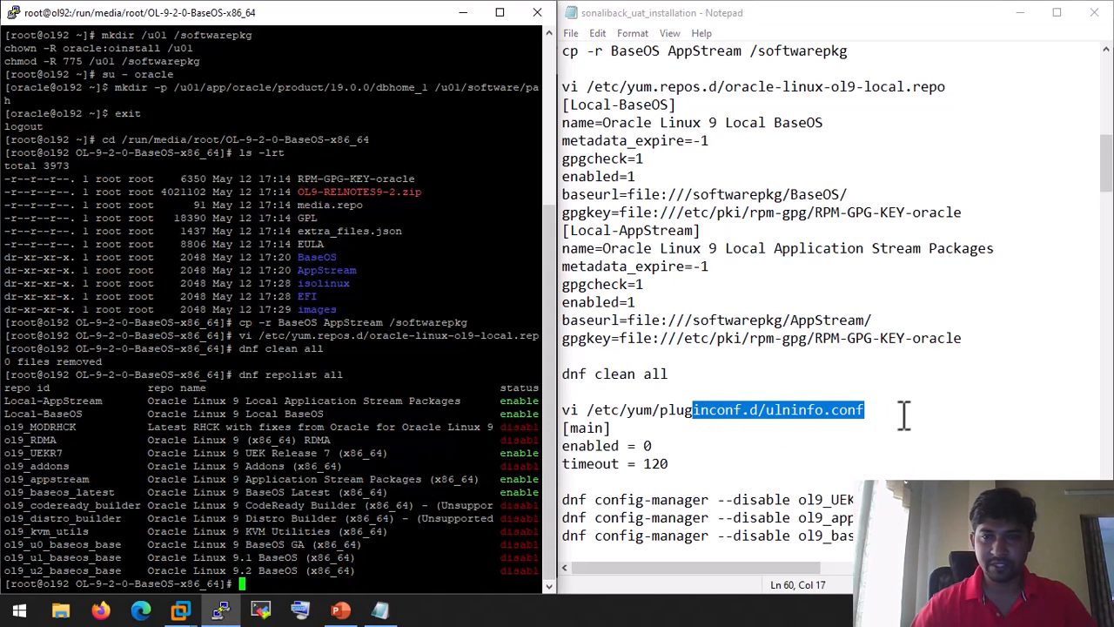
{"action": "left_click_drag", "start_coordinate": [901, 413], "coordinate": [600, 413]}
{"action": "right_click", "coordinate": [600, 415]}
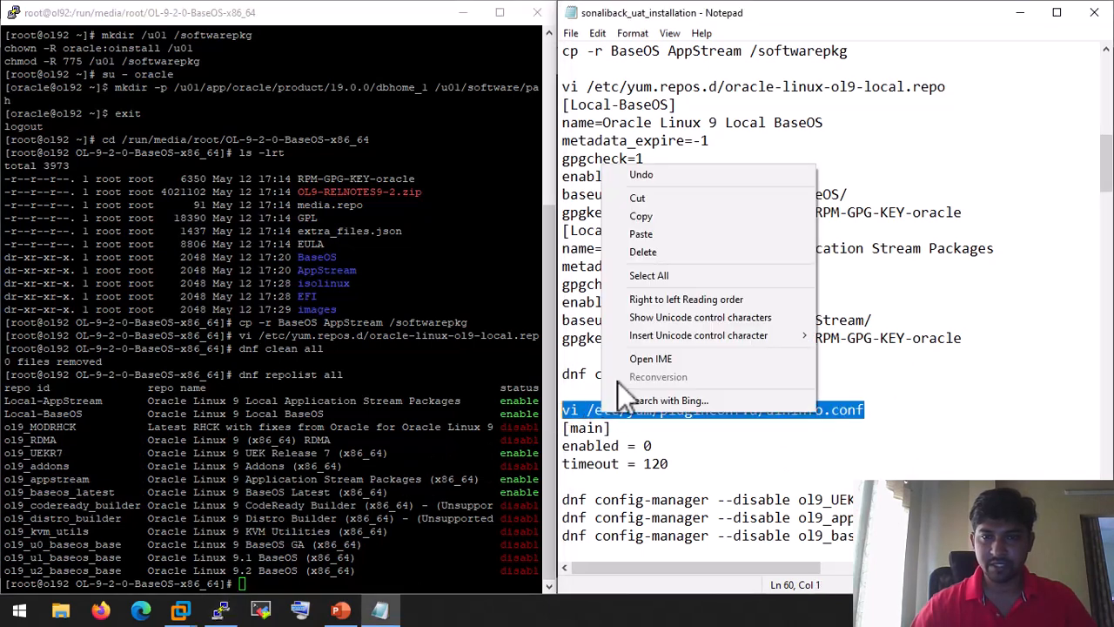
{"action": "left_click", "coordinate": [677, 217]}
{"action": "left_click", "coordinate": [246, 402]}
{"action": "right_click", "coordinate": [246, 402]}
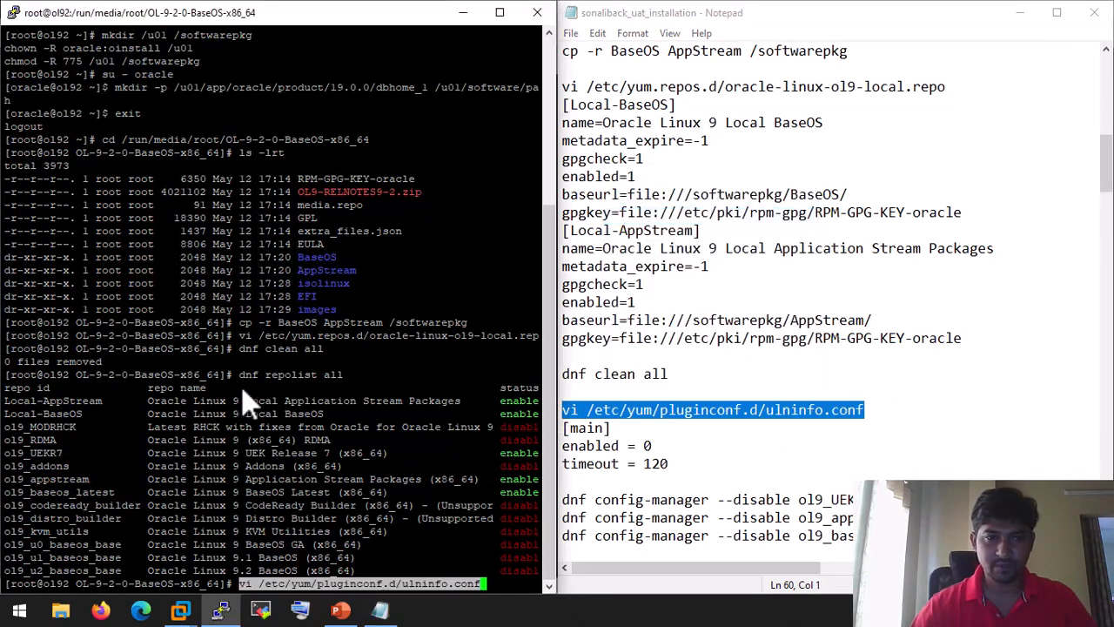
{"action": "key", "text": "Return"}
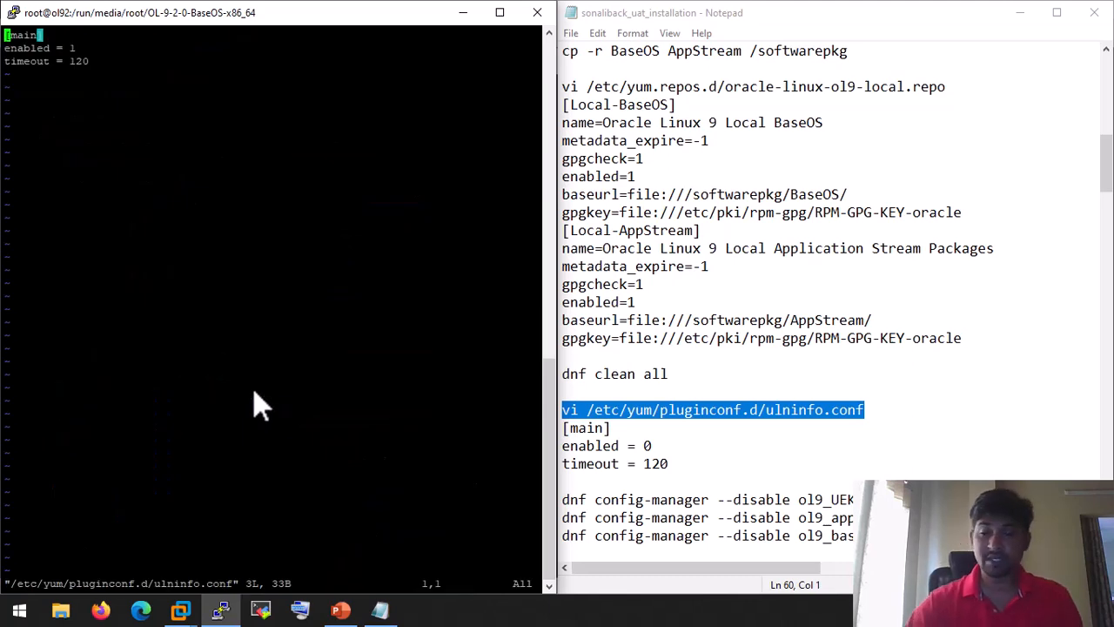
Step: Change enabled from 1 to 0 and save the file with :x
{"action": "key", "text": "Down"}
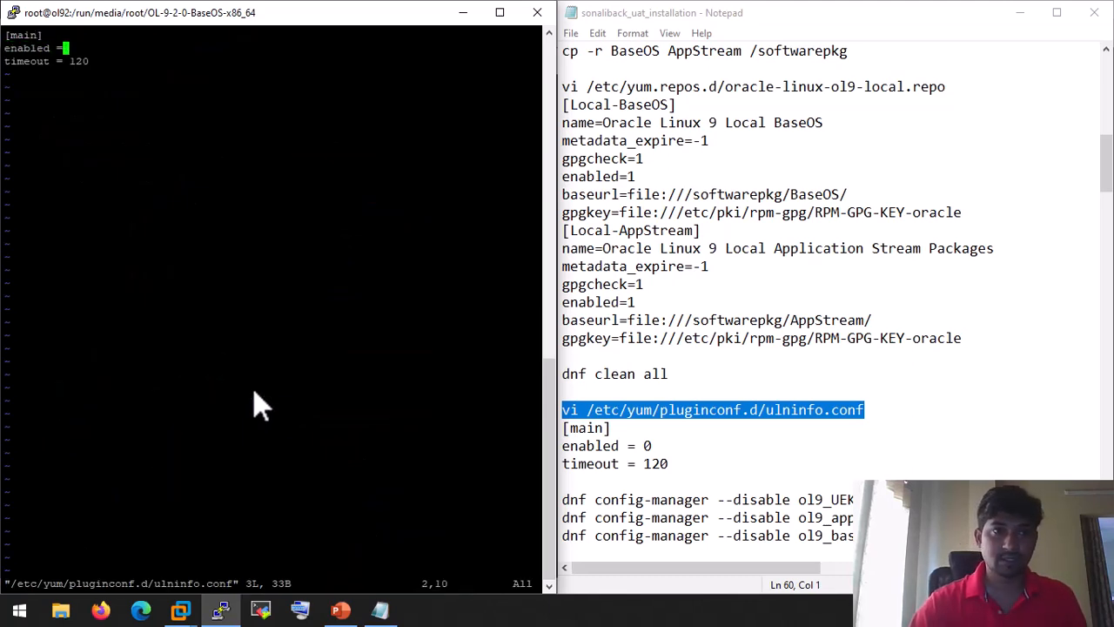
{"action": "type", "text": "i"}
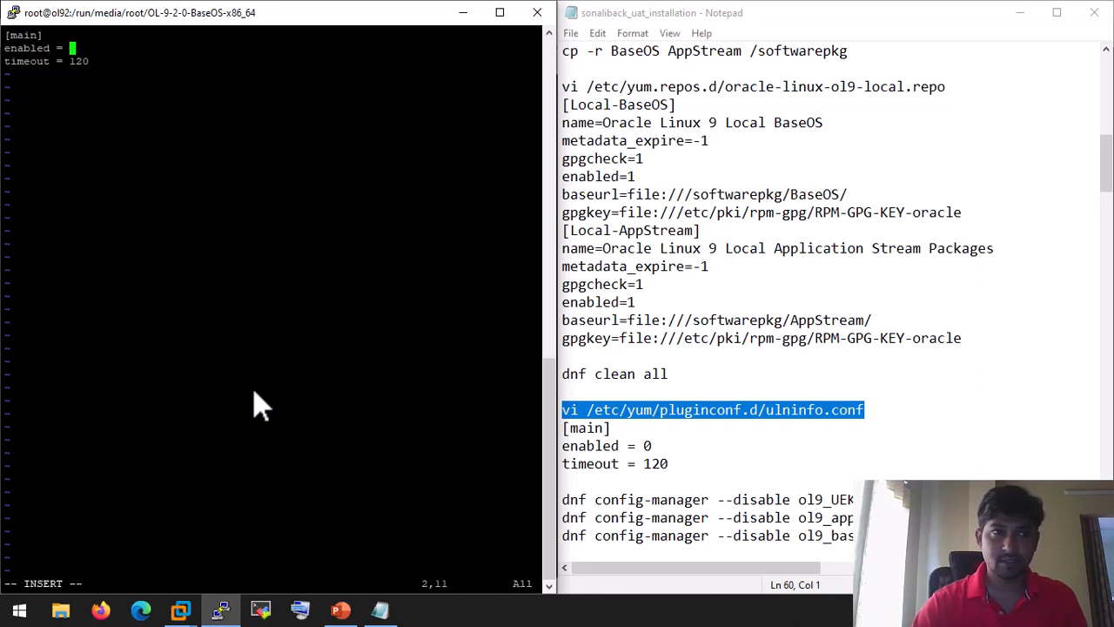
{"action": "type", "text": "0"}
{"action": "key", "text": "Escape"}
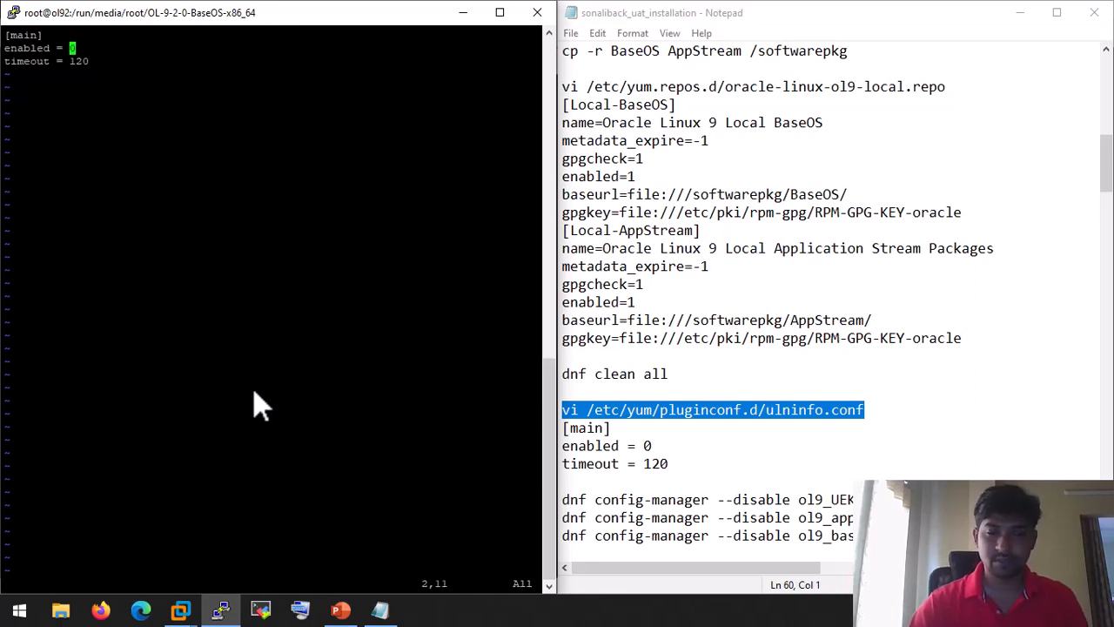
{"action": "key", "text": "shift+colon"}
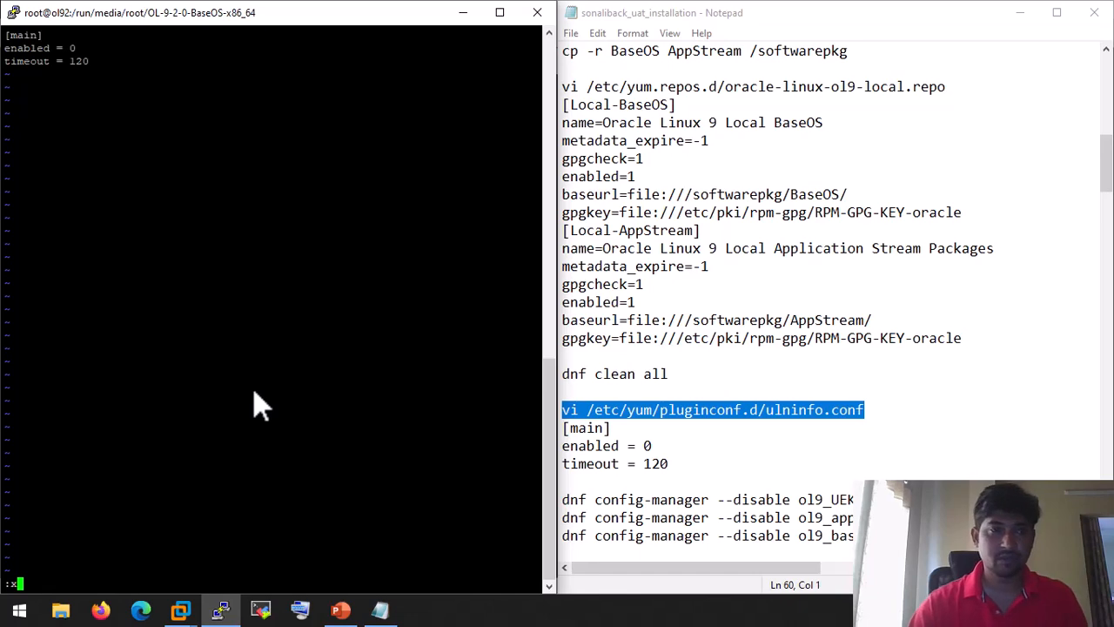
{"action": "type", "text": "x"}
{"action": "key", "text": "Return"}
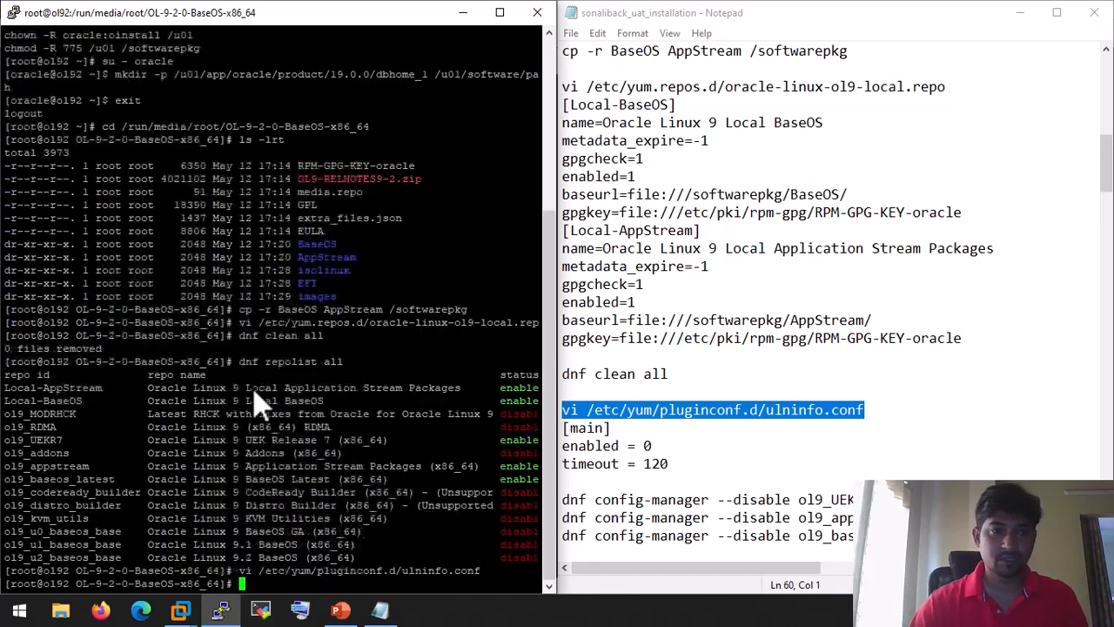
{"action": "left_click", "coordinate": [752, 418]}
{"action": "scroll", "coordinate": [725, 470], "scroll_direction": "down", "scroll_amount": 3}
{"action": "left_click", "coordinate": [798, 339]}
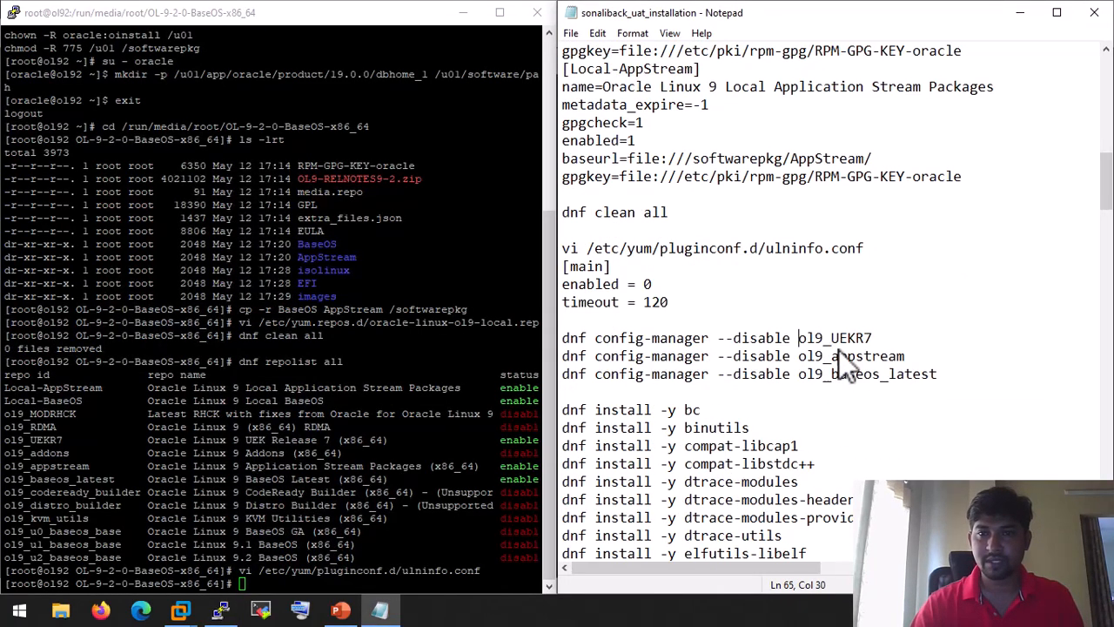
Step: Run dnf config-manager --disable for ol9_UEKR7, ol9_appstream and ol9_baseos_latest
{"action": "left_click", "coordinate": [875, 369], "text": "shift"}
{"action": "left_click", "coordinate": [966, 373]}
{"action": "left_click_drag", "start_coordinate": [957, 372], "coordinate": [550, 335]}
{"action": "right_click", "coordinate": [664, 336]}
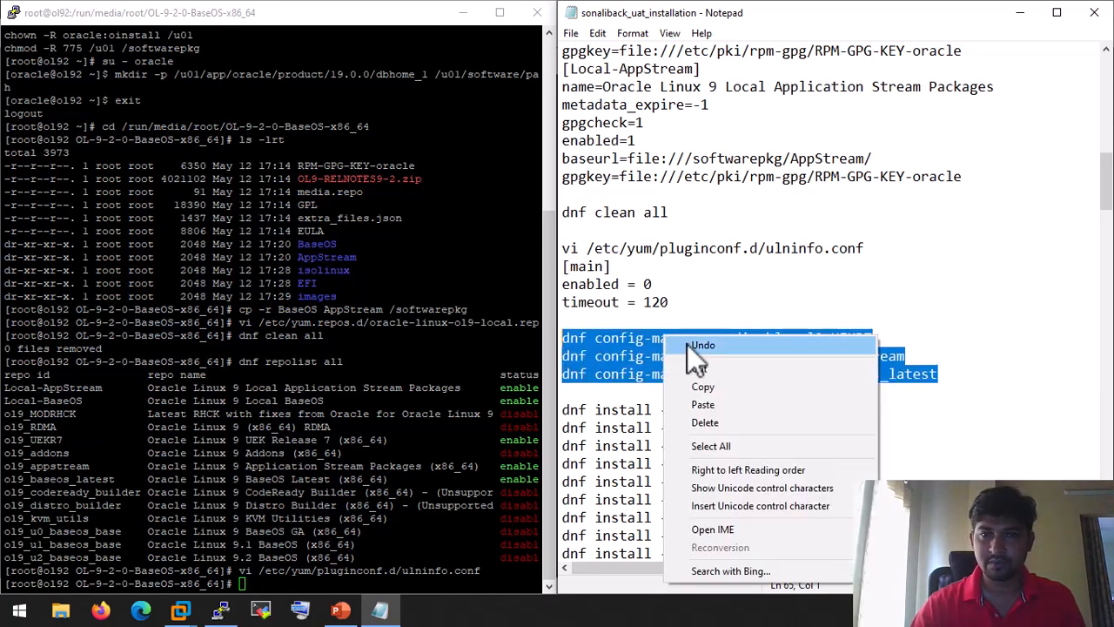
{"action": "left_click", "coordinate": [712, 386]}
{"action": "right_click", "coordinate": [292, 418]}
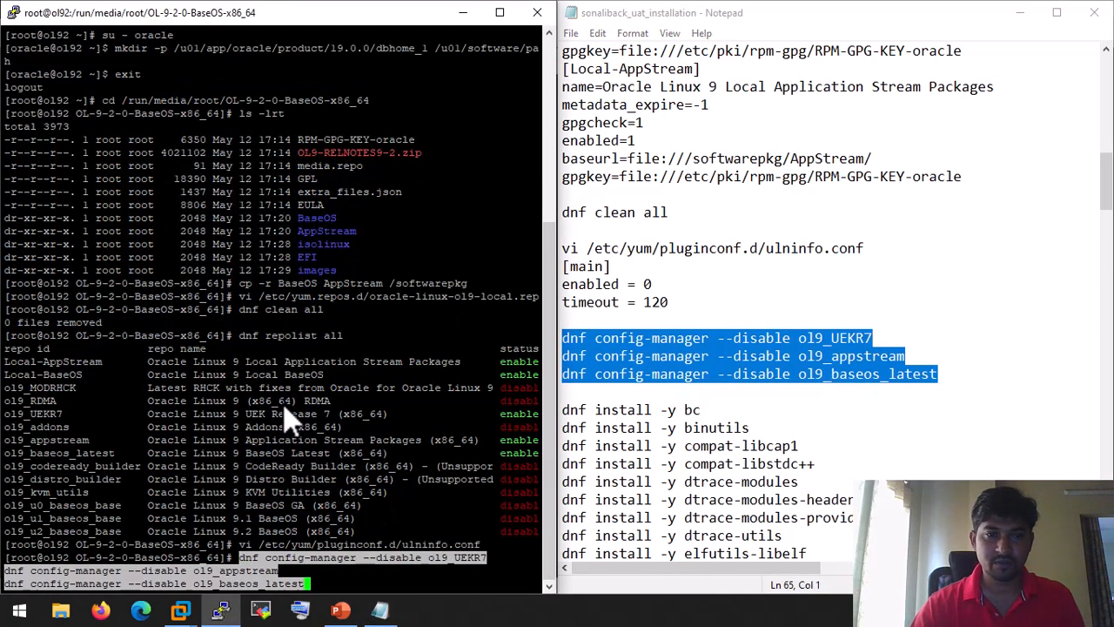
{"action": "key", "text": "Return"}
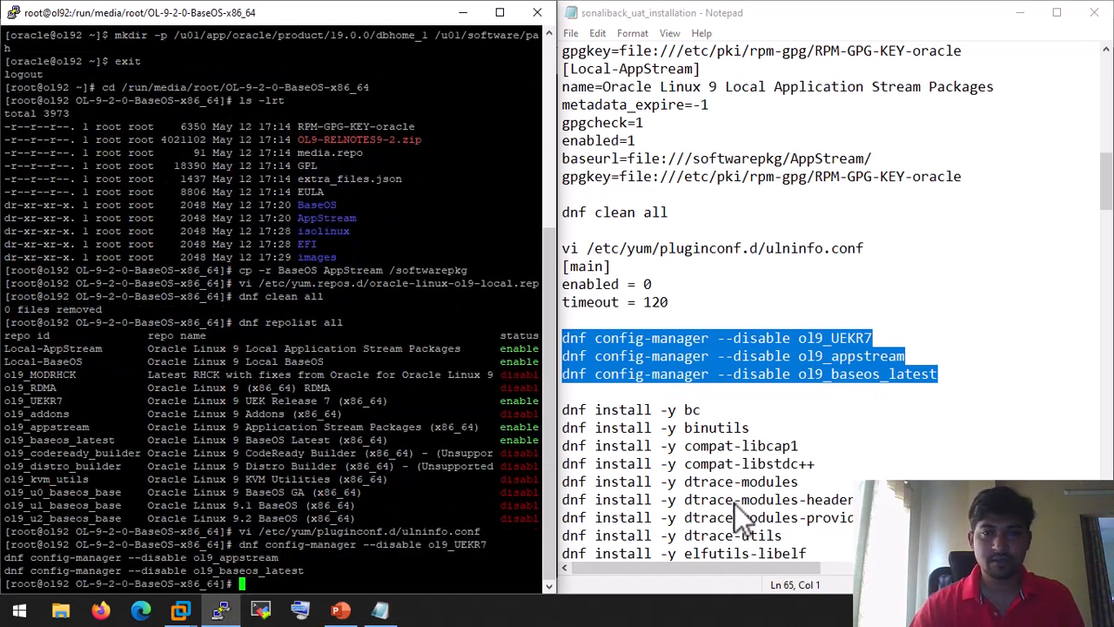
Step: Rerun dnf repolist all to confirm only Local-AppStream and Local-BaseOS remain enabled
{"action": "left_click", "coordinate": [734, 463]}
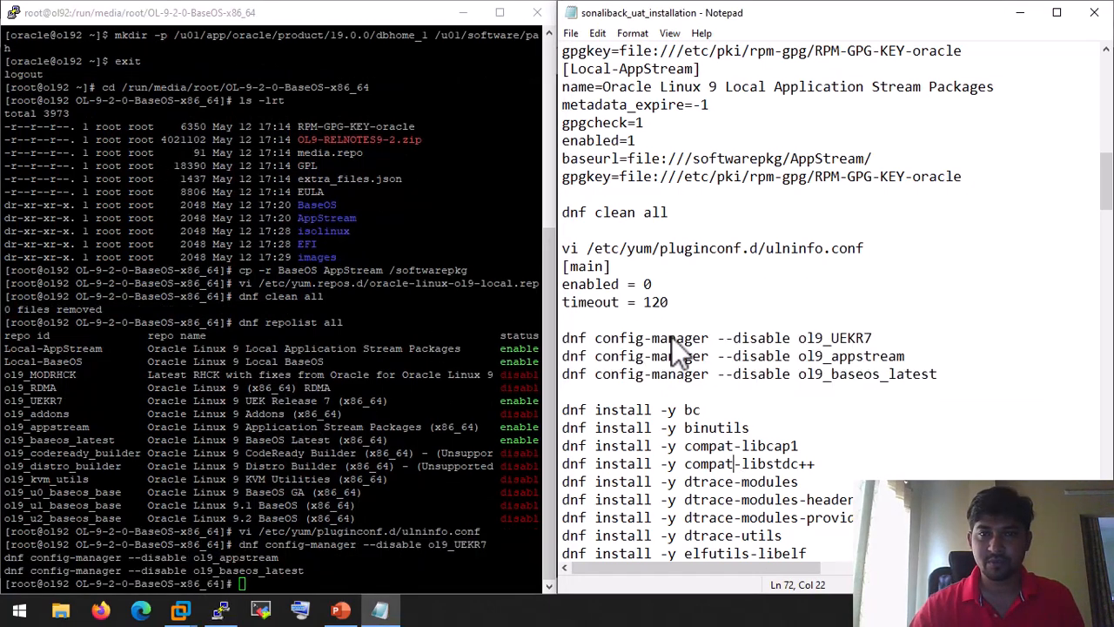
{"action": "scroll", "coordinate": [680, 409], "scroll_direction": "up", "scroll_amount": 2}
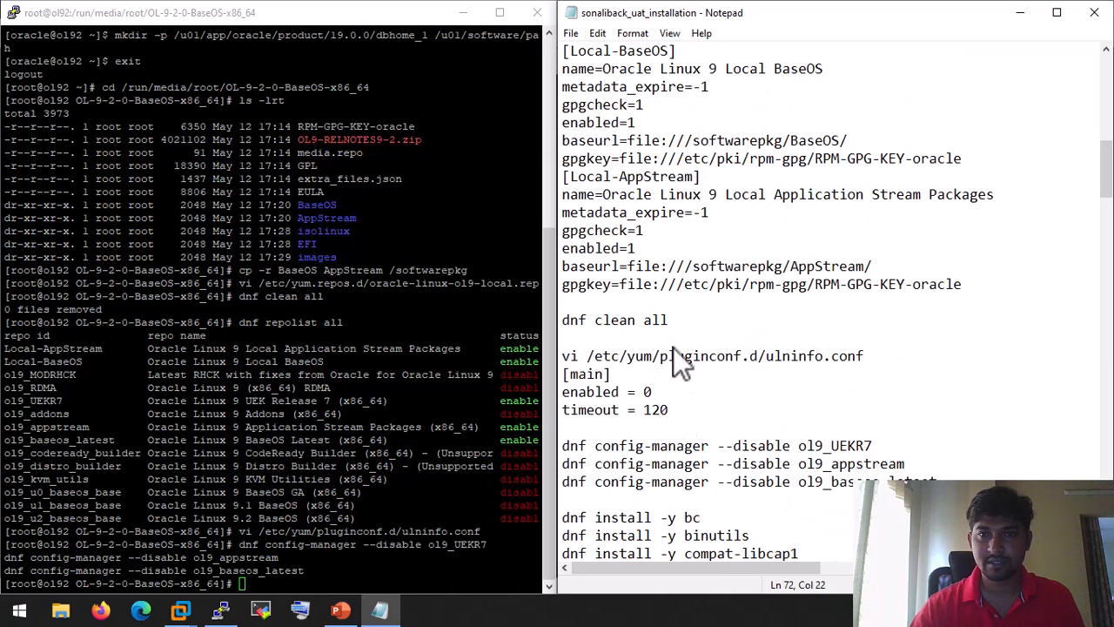
{"action": "left_click", "coordinate": [269, 393]}
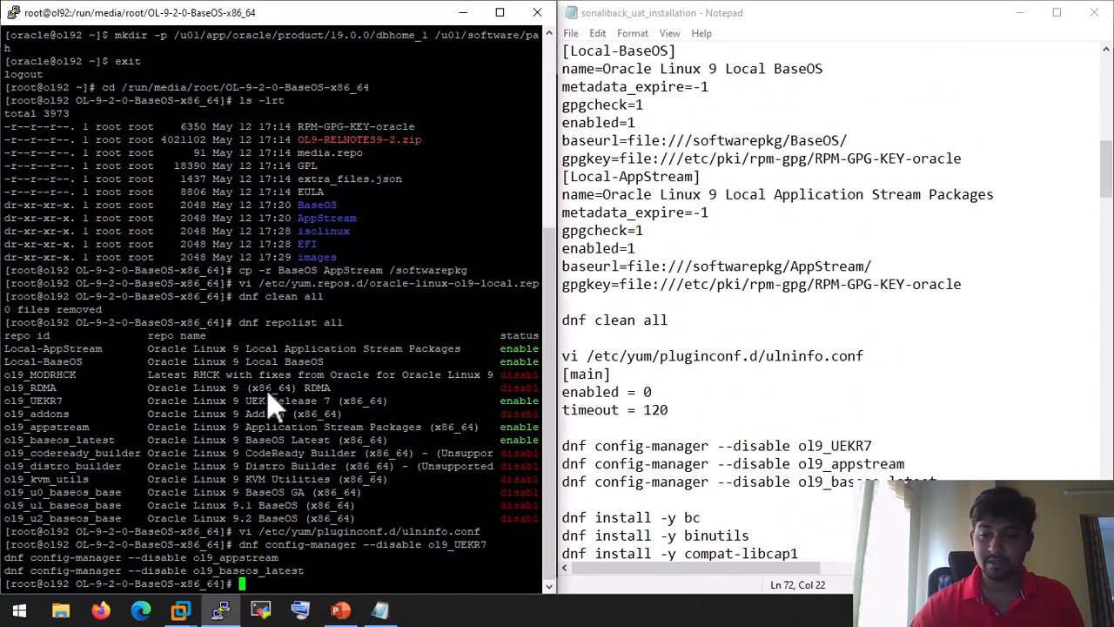
{"action": "key", "text": "Up"}
{"action": "key", "text": "Up"}
{"action": "key", "text": "Up"}
{"action": "key", "text": "Up"}
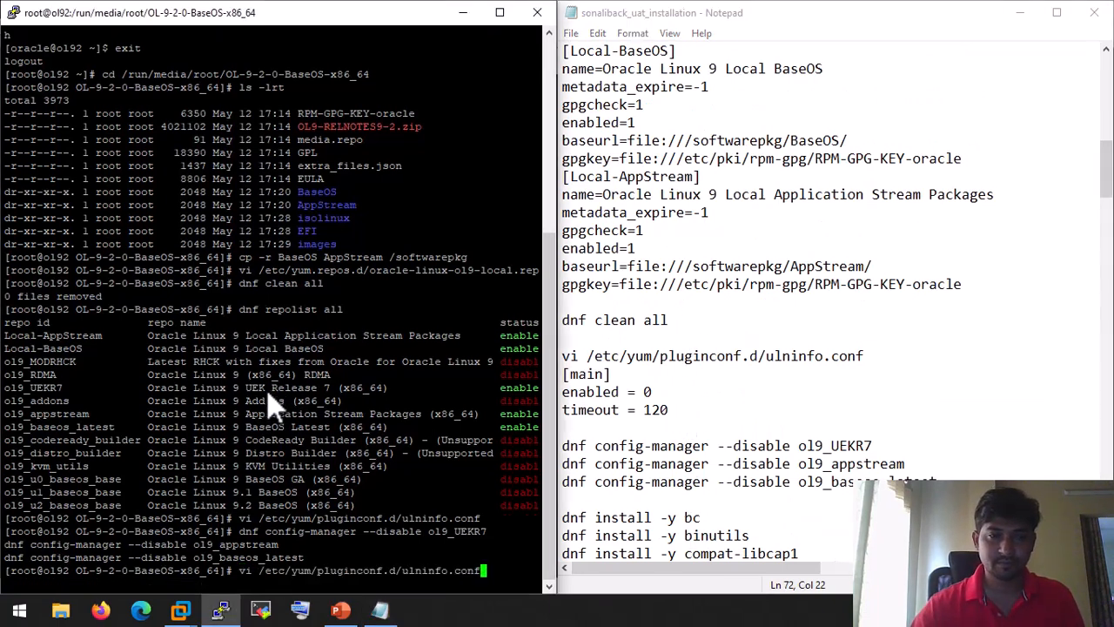
{"action": "key", "text": "Up"}
{"action": "key", "text": "Return"}
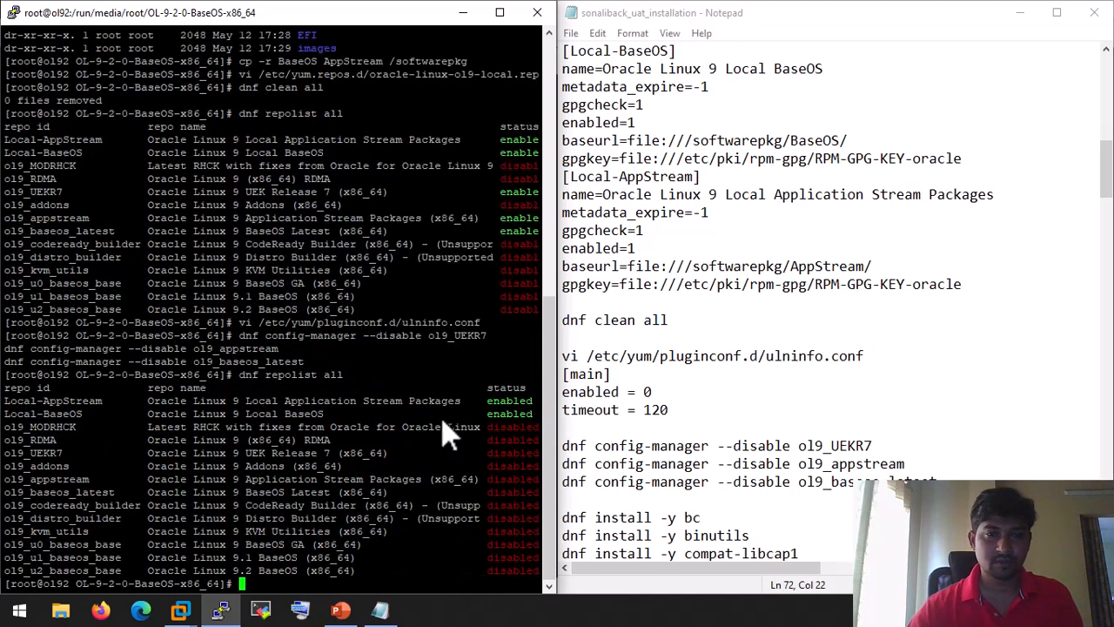
{"action": "left_click_drag", "start_coordinate": [533, 425], "coordinate": [4, 412]}
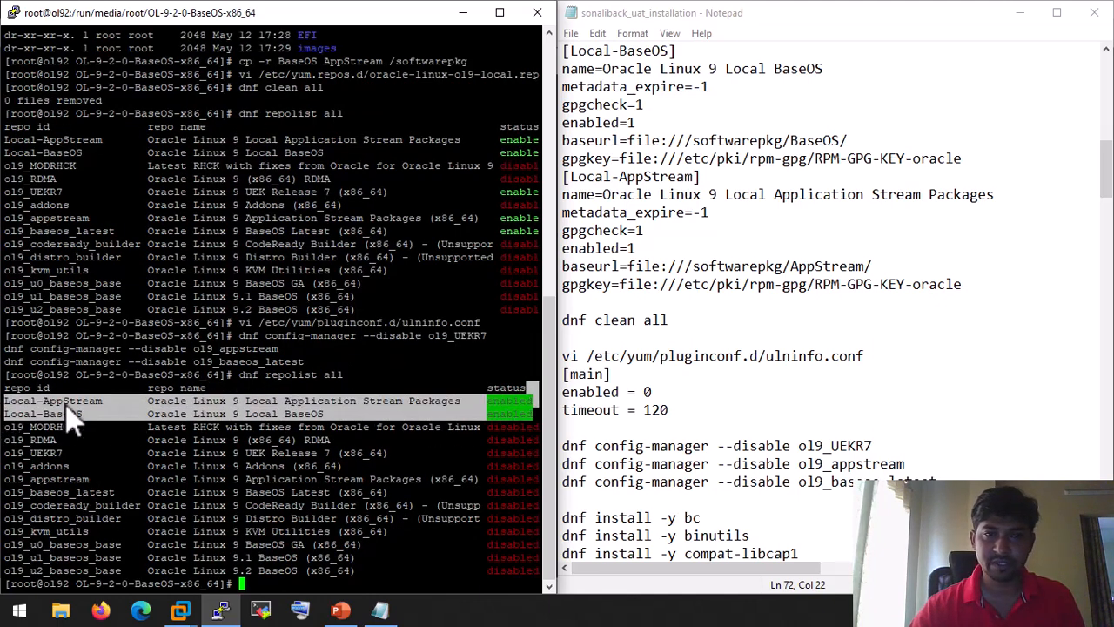
Step: Run the whole block of dnf install commands for the prerequisite packages and review the output
{"action": "left_click", "coordinate": [807, 409]}
{"action": "scroll", "coordinate": [807, 409], "scroll_direction": "down", "scroll_amount": 6}
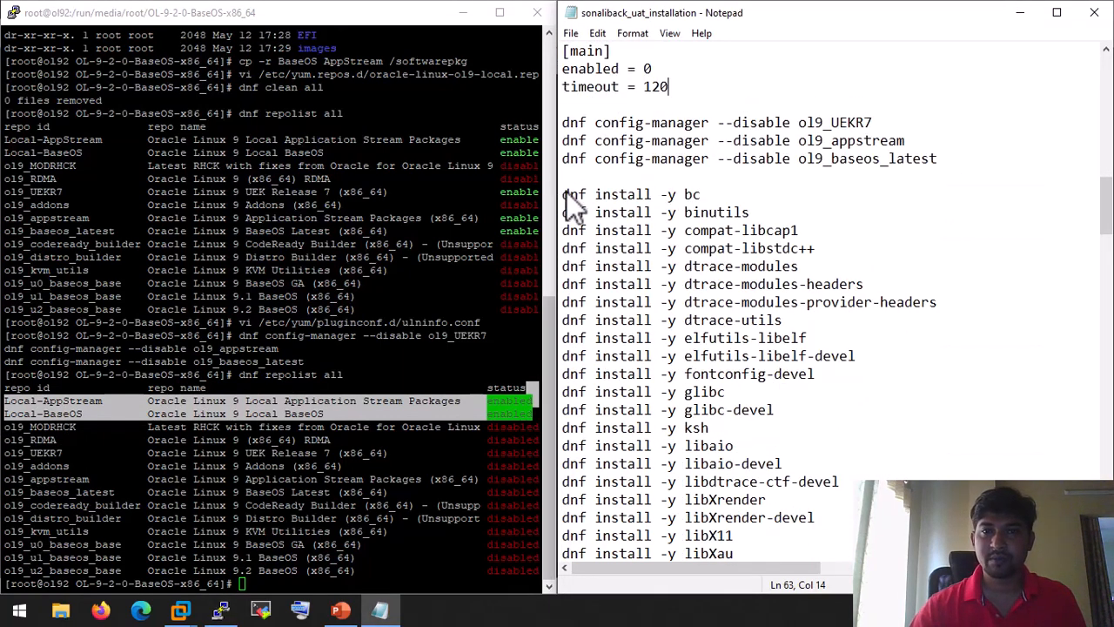
{"action": "left_click_drag", "start_coordinate": [565, 193], "coordinate": [787, 391]}
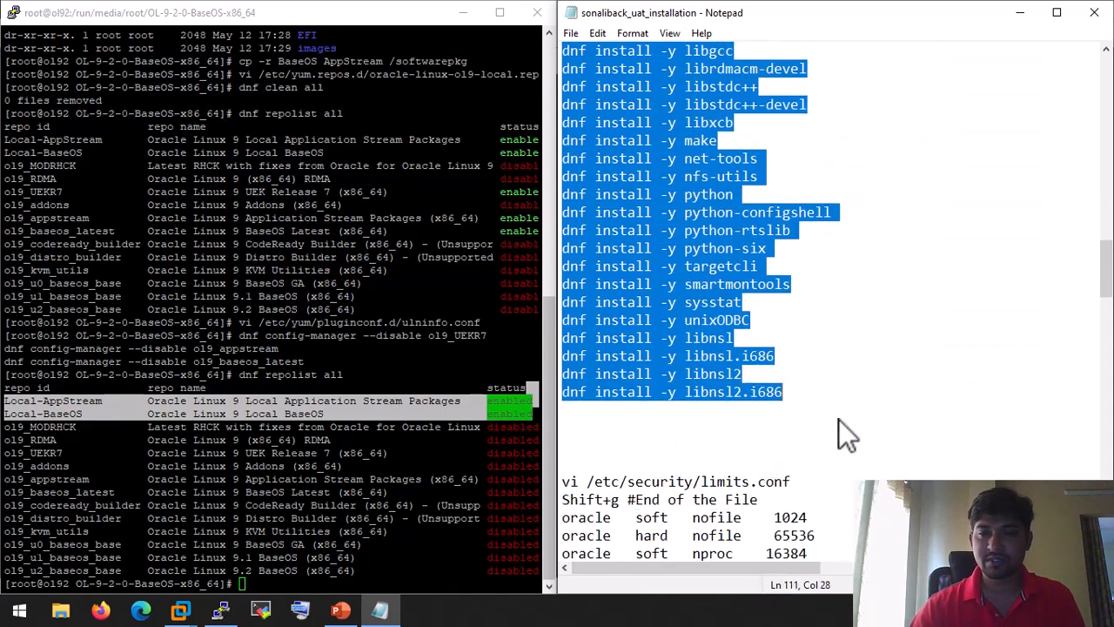
{"action": "scroll", "coordinate": [839, 419], "scroll_direction": "up", "scroll_amount": 10}
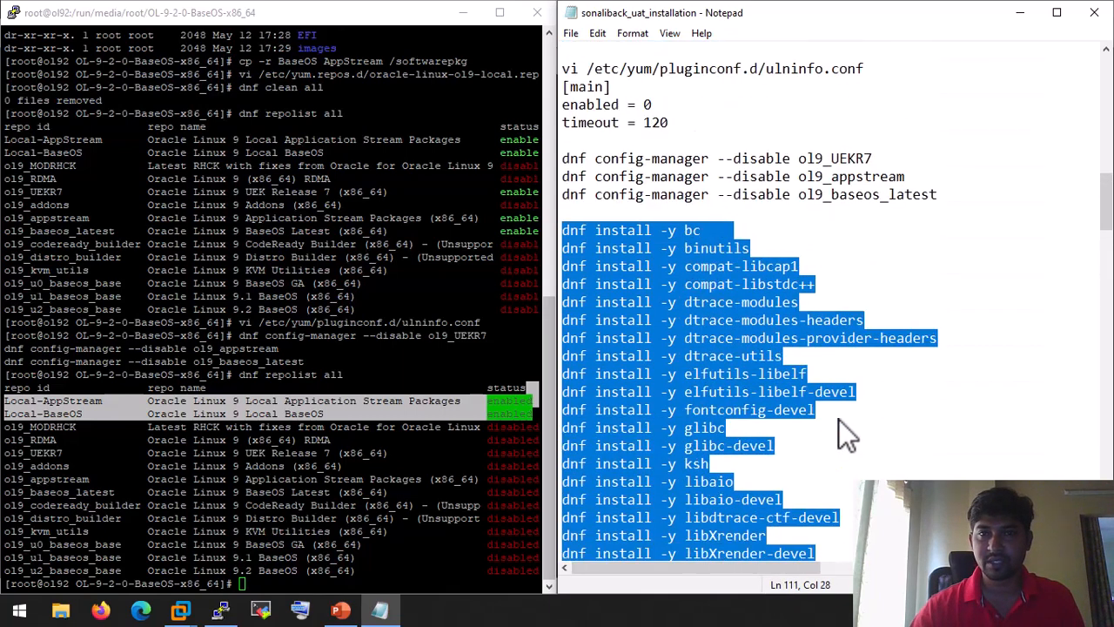
{"action": "scroll", "coordinate": [839, 419], "scroll_direction": "down", "scroll_amount": 3}
{"action": "scroll", "coordinate": [838, 419], "scroll_direction": "down", "scroll_amount": 5}
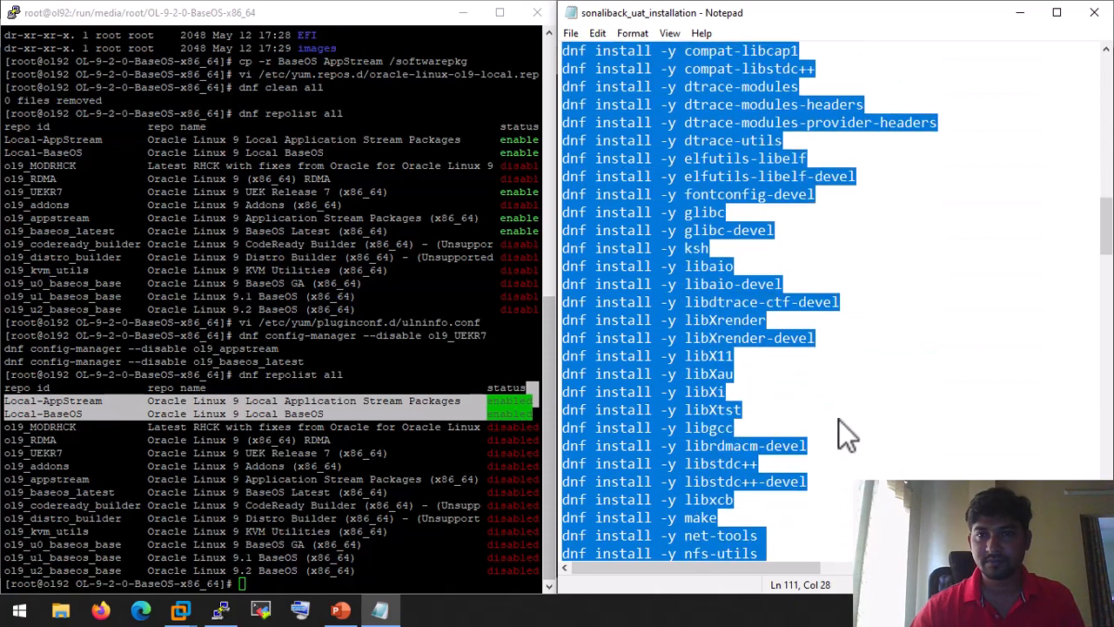
{"action": "scroll", "coordinate": [838, 419], "scroll_direction": "down", "scroll_amount": 2}
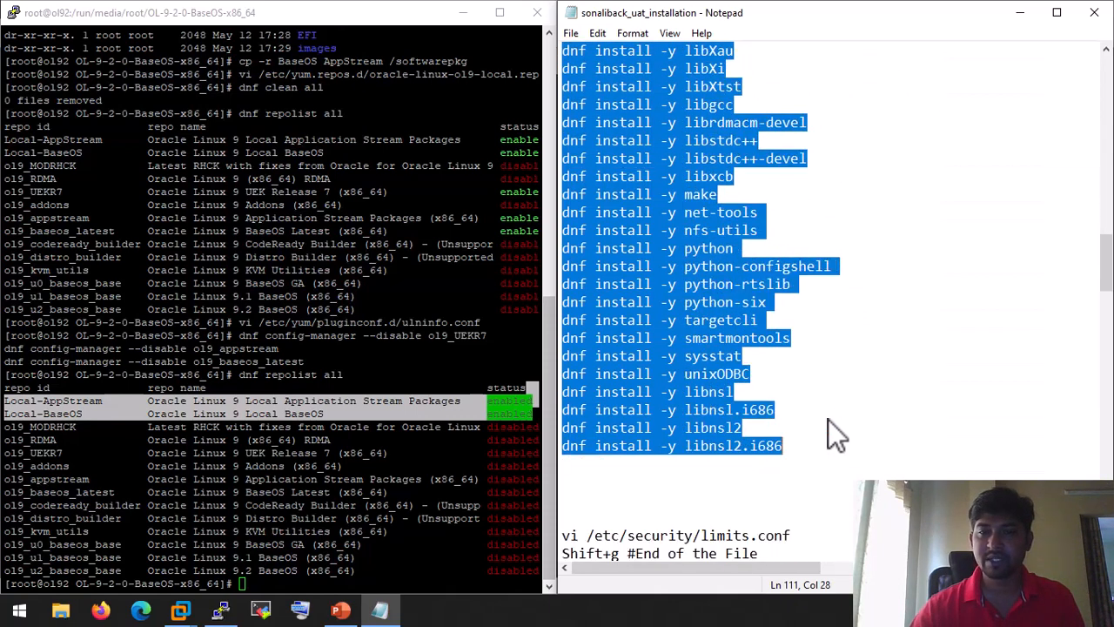
{"action": "right_click", "coordinate": [698, 199]}
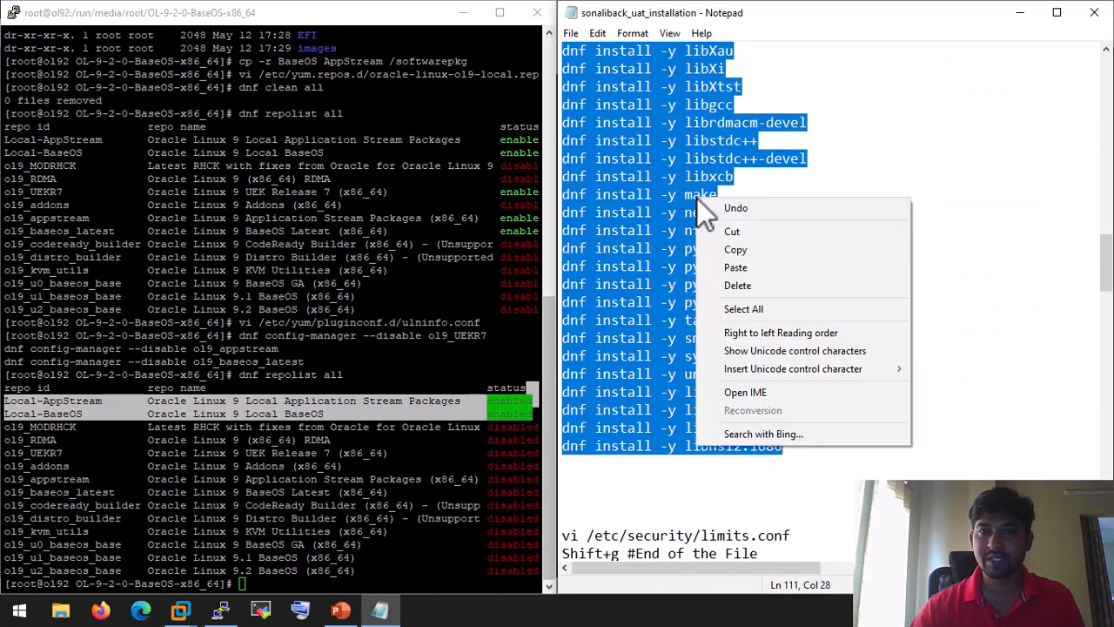
{"action": "left_click", "coordinate": [741, 252]}
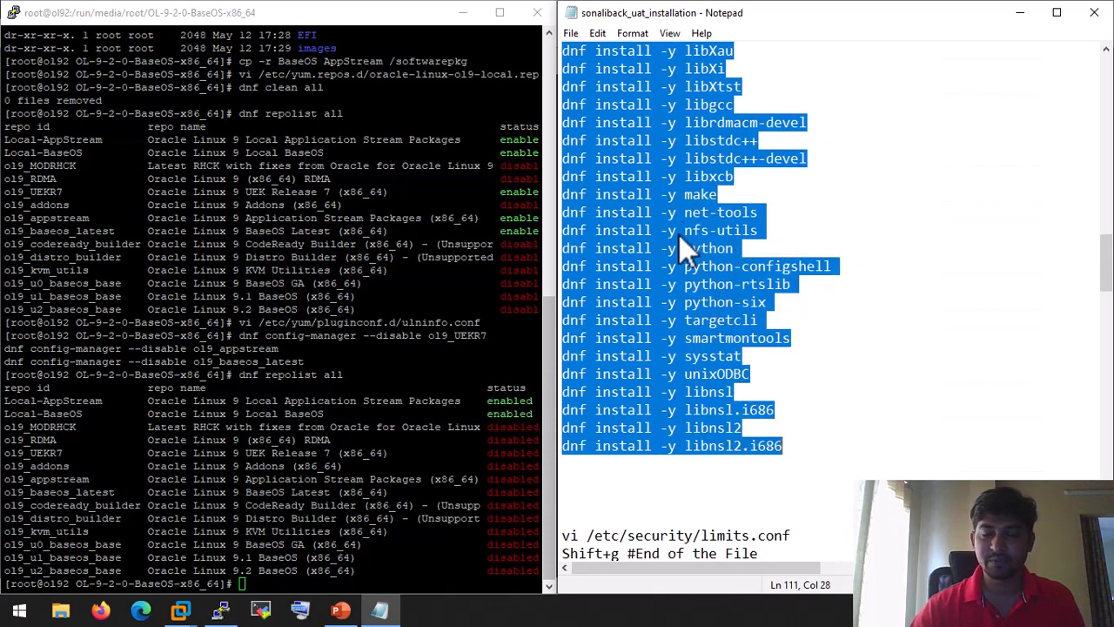
{"action": "left_click", "coordinate": [330, 579]}
{"action": "right_click", "coordinate": [335, 583]}
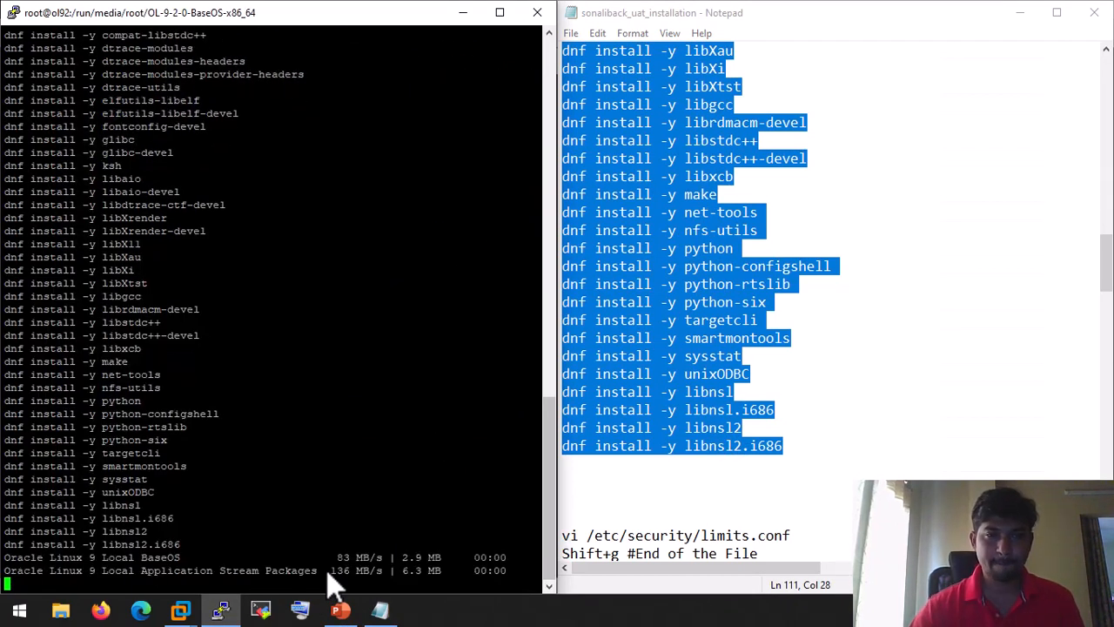
{"action": "scroll", "coordinate": [788, 405], "scroll_direction": "up", "scroll_amount": 5}
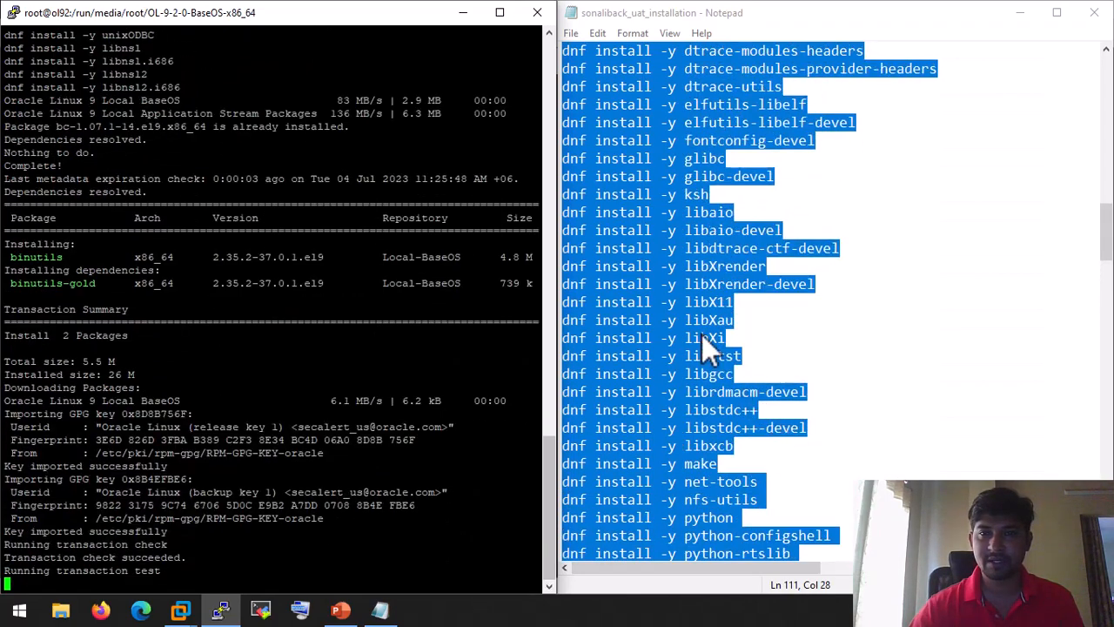
{"action": "scroll", "coordinate": [709, 322], "scroll_direction": "up", "scroll_amount": 3}
{"action": "scroll", "coordinate": [646, 165], "scroll_direction": "down", "scroll_amount": 7}
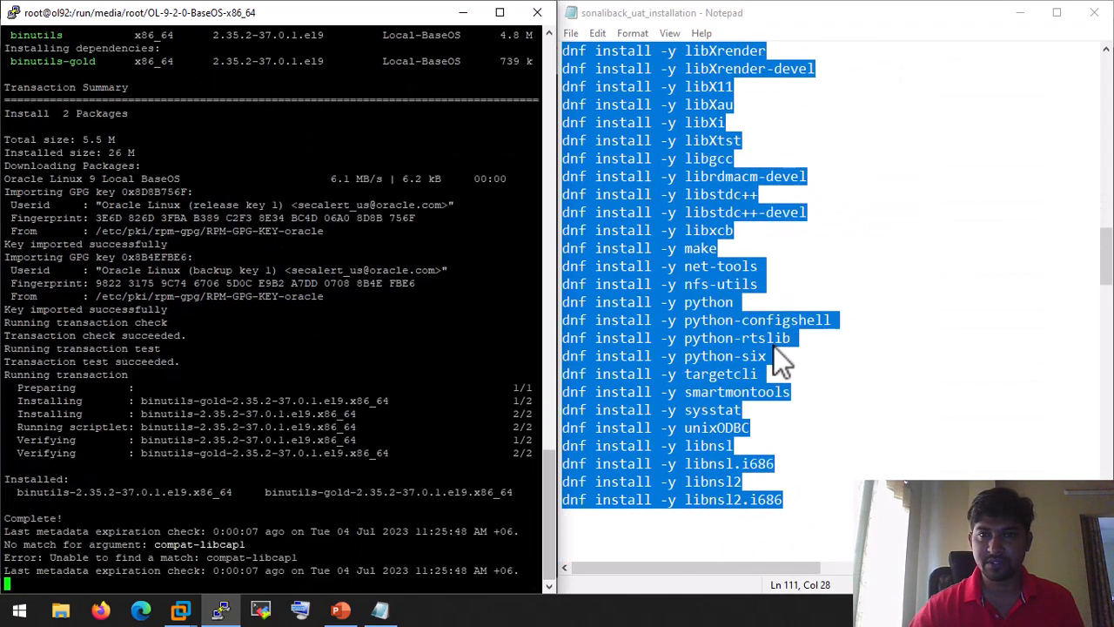
{"action": "scroll", "coordinate": [773, 347], "scroll_direction": "up", "scroll_amount": 6}
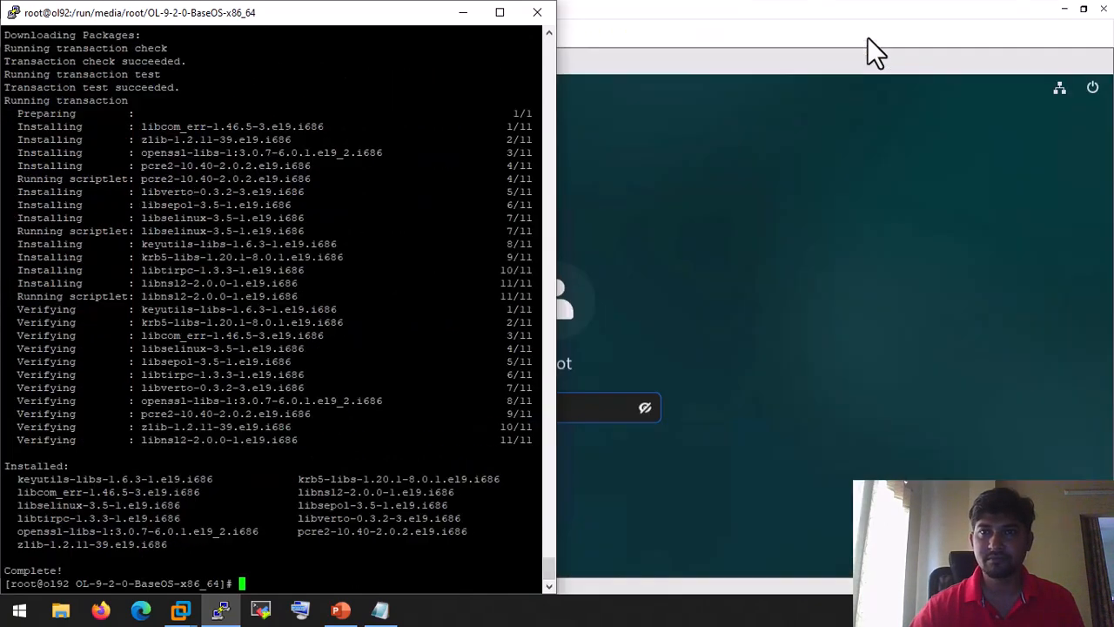
Step: Select the vi /etc/security/limits.conf command in the notes
{"action": "left_click", "coordinate": [381, 609]}
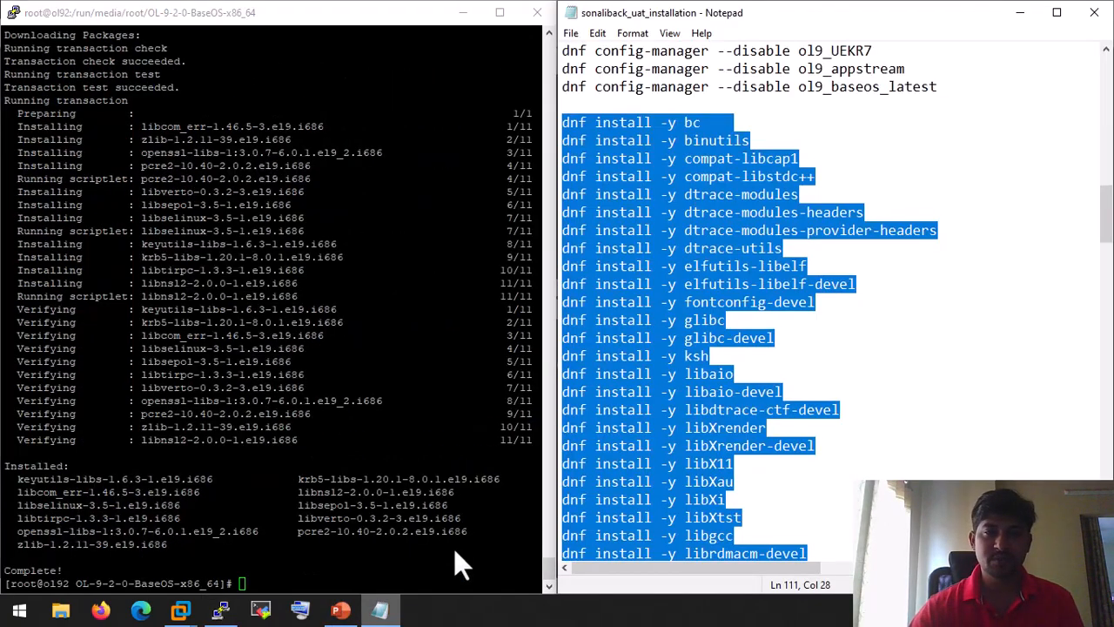
{"action": "scroll", "coordinate": [972, 265], "scroll_direction": "down", "scroll_amount": 8}
{"action": "scroll", "coordinate": [973, 268], "scroll_direction": "down", "scroll_amount": 6}
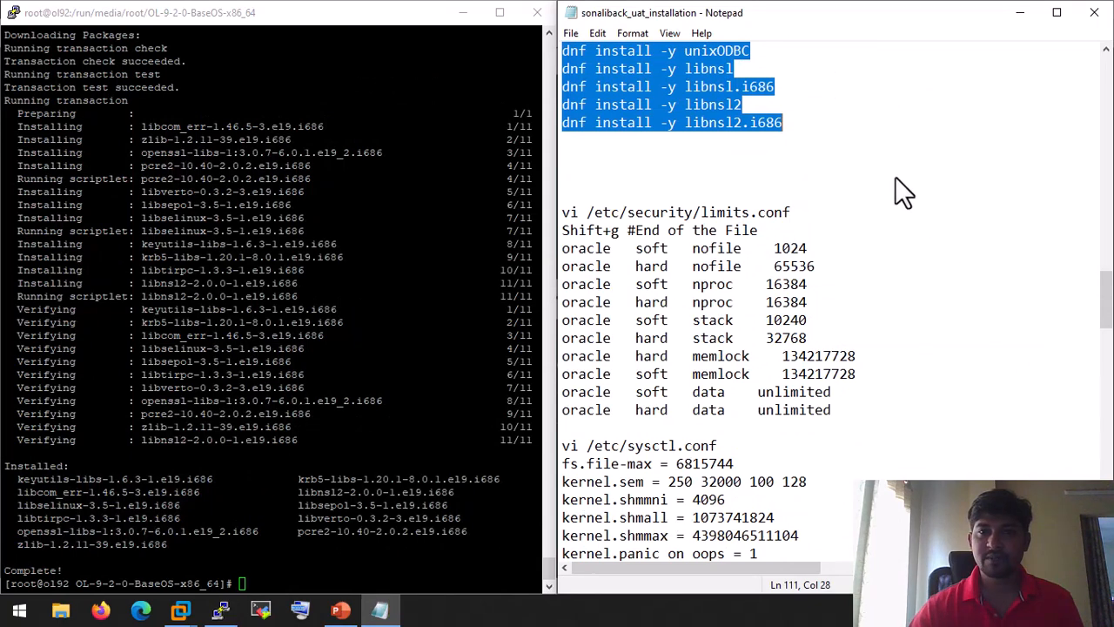
{"action": "left_click_drag", "start_coordinate": [806, 211], "coordinate": [556, 211]}
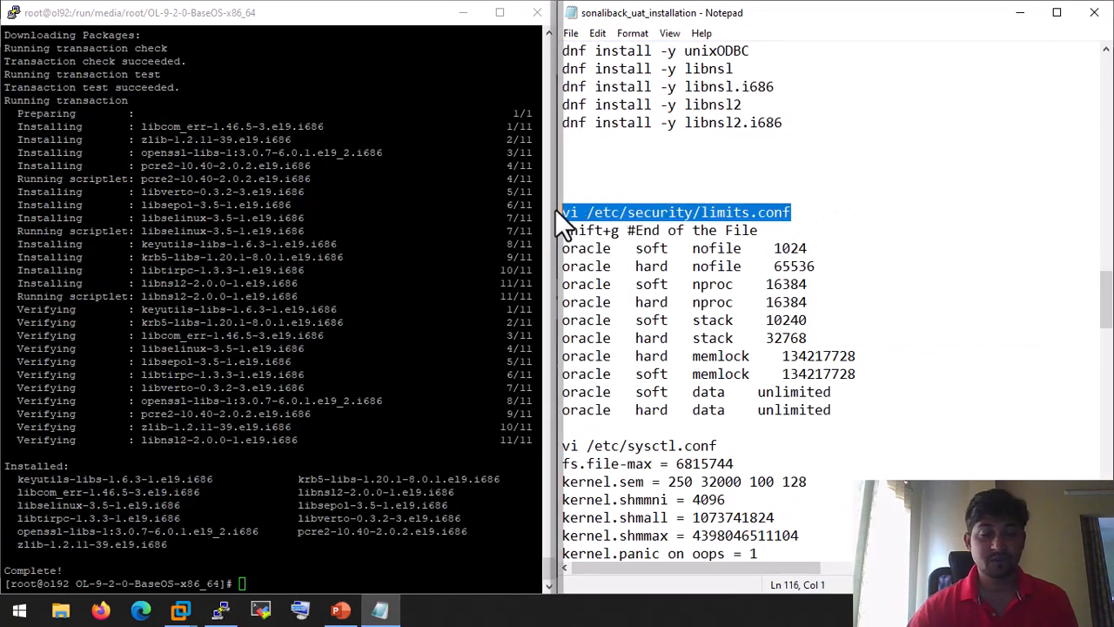
Step: Open limits.conf in vi and start a blank line after '# End of file'
{"action": "left_click", "coordinate": [331, 287]}
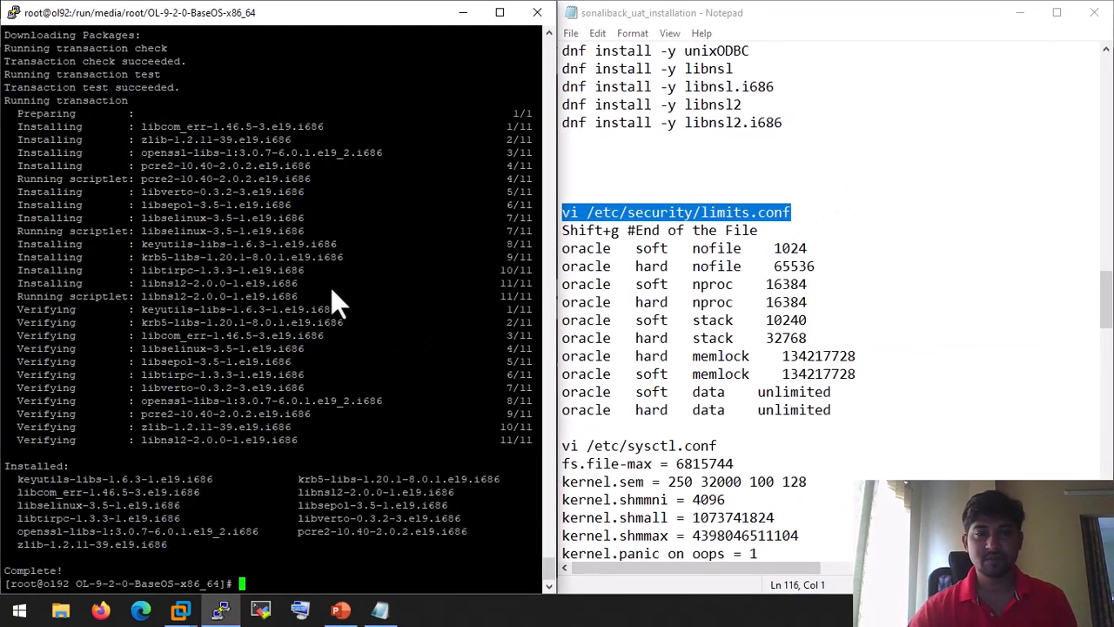
{"action": "right_click", "coordinate": [330, 287]}
{"action": "key", "text": "Return"}
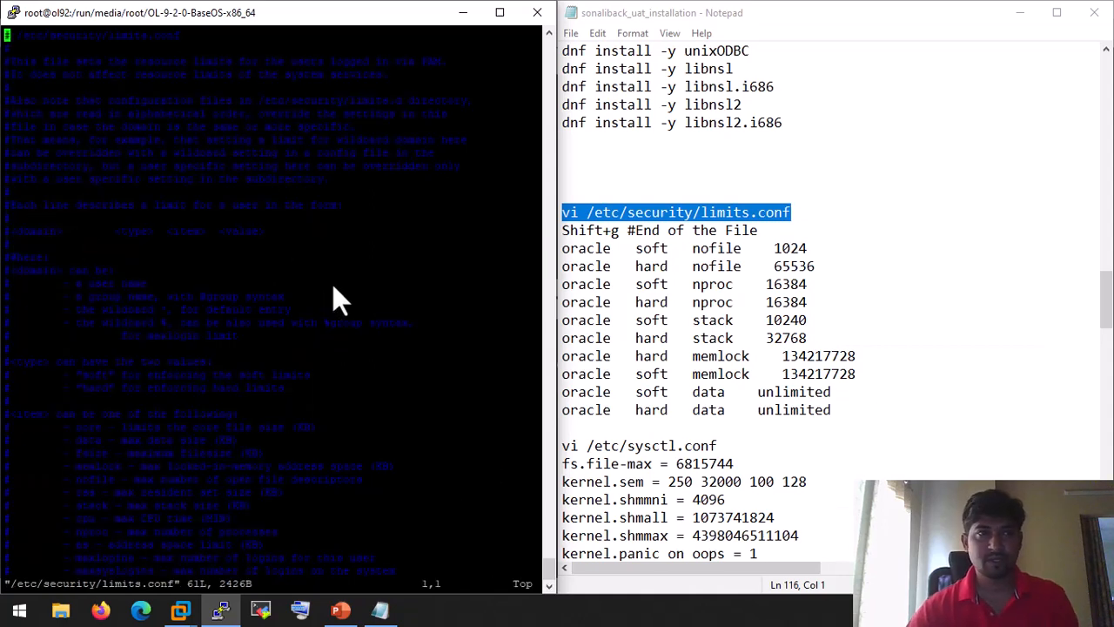
{"action": "key", "text": "shift+g"}
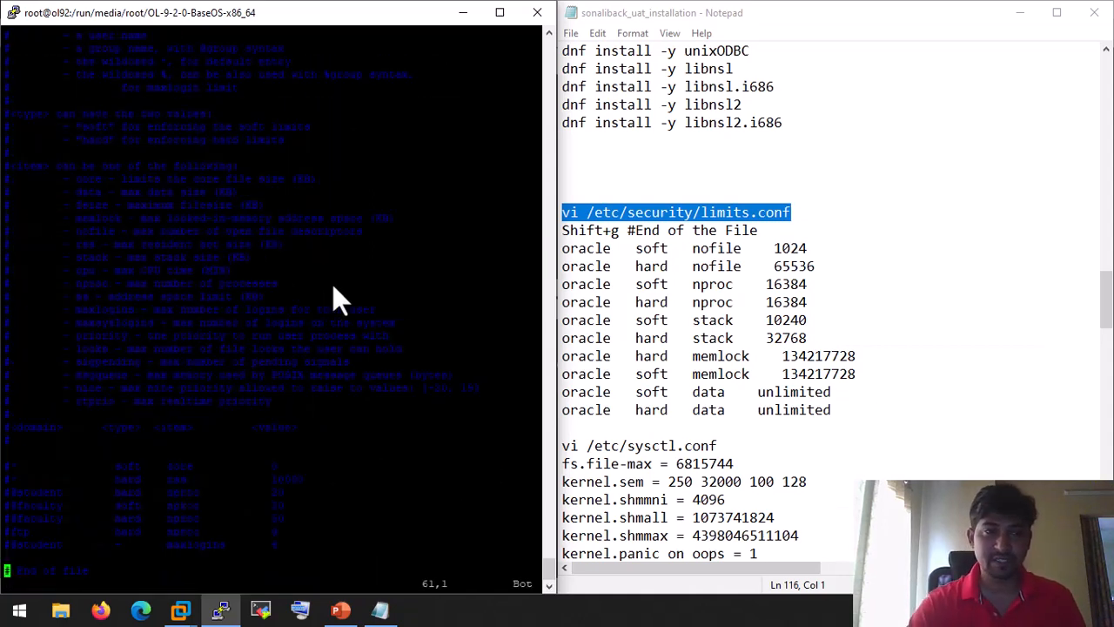
{"action": "key", "text": "dollar"}
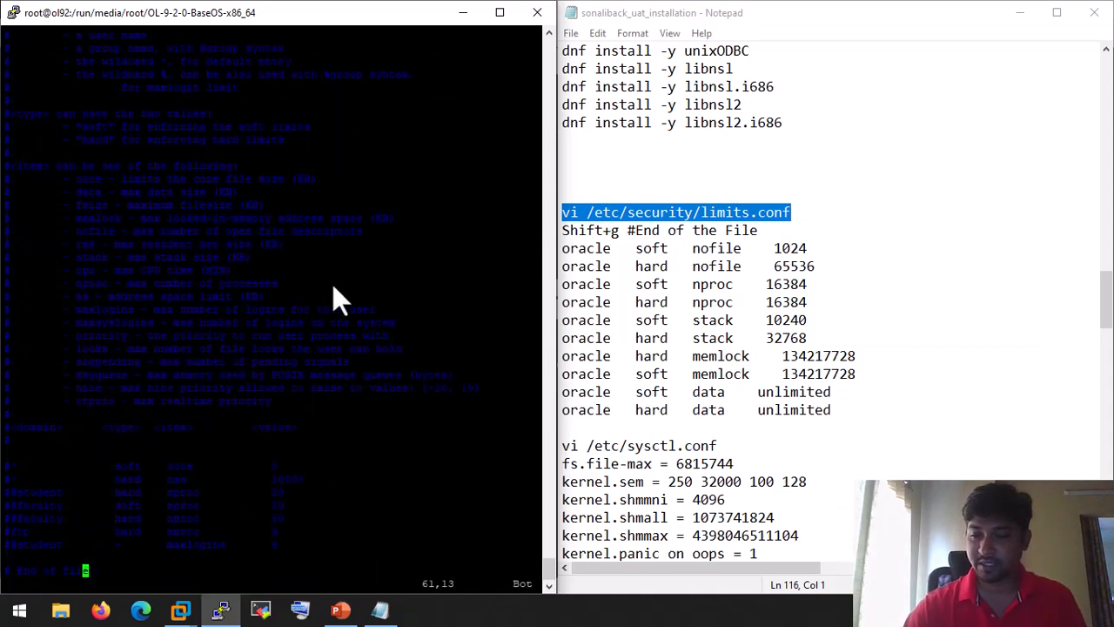
{"action": "key", "text": "a"}
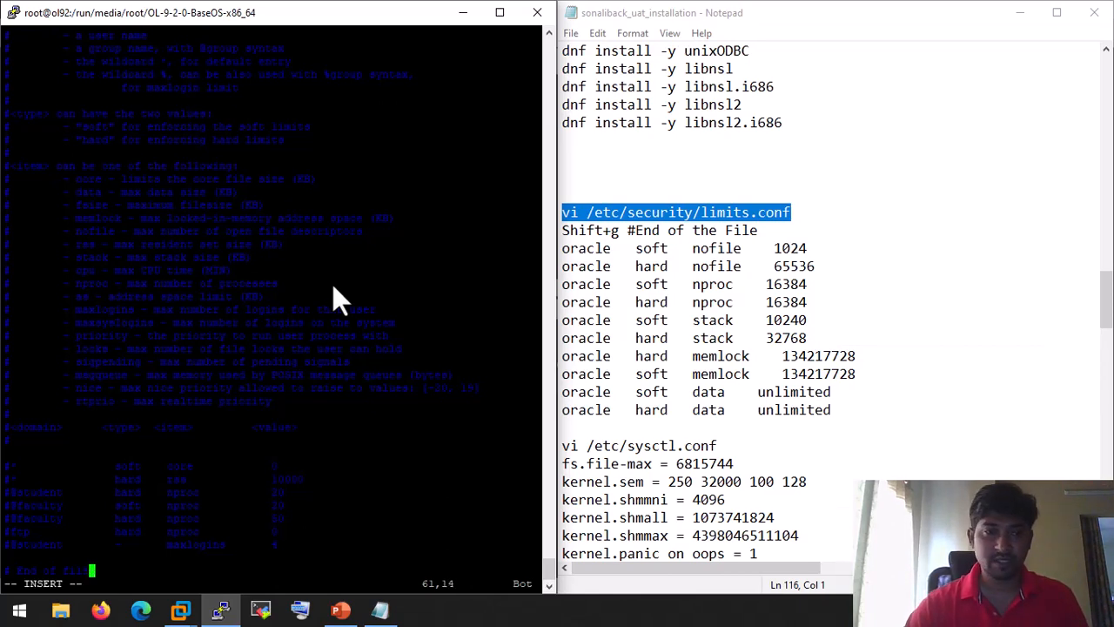
{"action": "key", "text": "Return"}
{"action": "key", "text": "BackSpace"}
{"action": "key", "text": "BackSpace"}
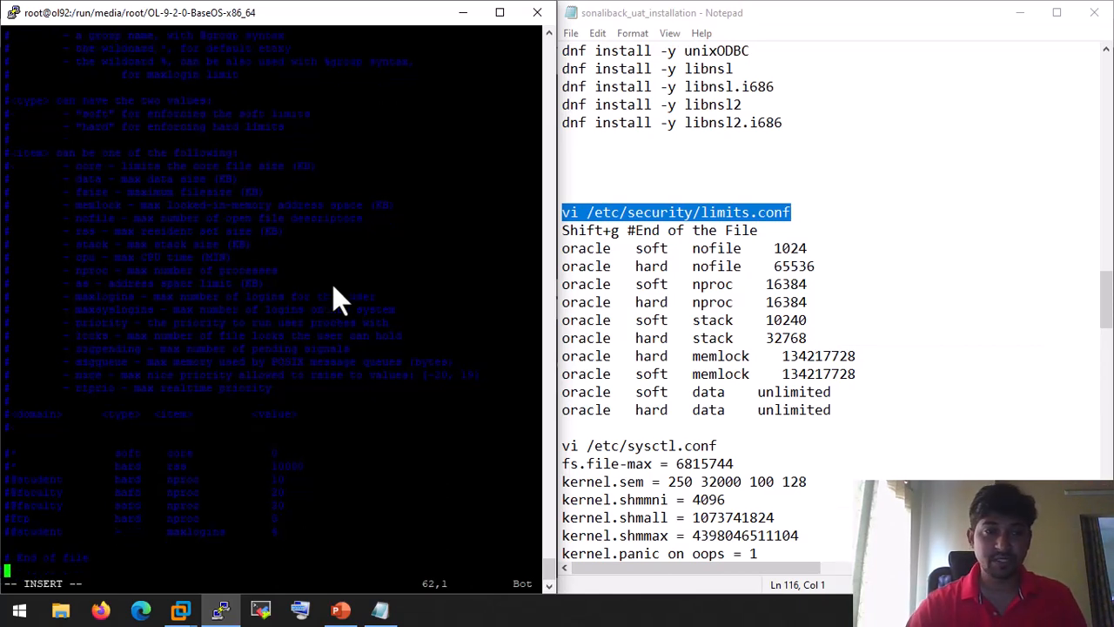
Step: Paste the ten oracle soft/hard nofile, nproc, stack, memlock and data limits and save with :x
{"action": "left_click_drag", "start_coordinate": [857, 409], "coordinate": [562, 249]}
{"action": "right_click", "coordinate": [595, 252]}
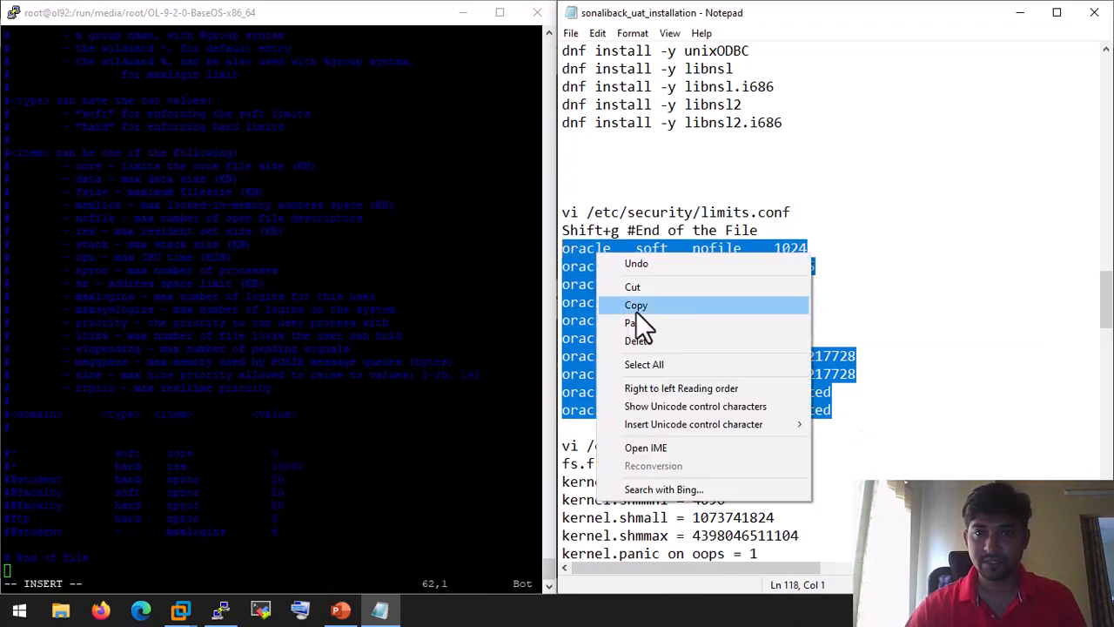
{"action": "left_click", "coordinate": [642, 304]}
{"action": "right_click", "coordinate": [160, 458]}
{"action": "key", "text": "Escape"}
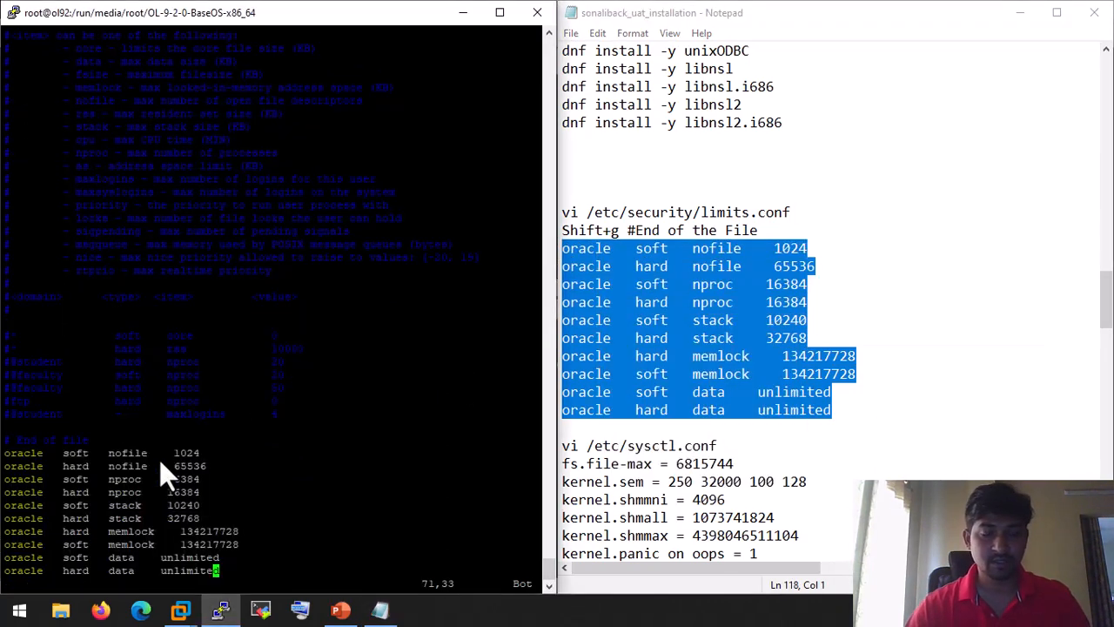
{"action": "type", "text": ":x"}
{"action": "key", "text": "Return"}
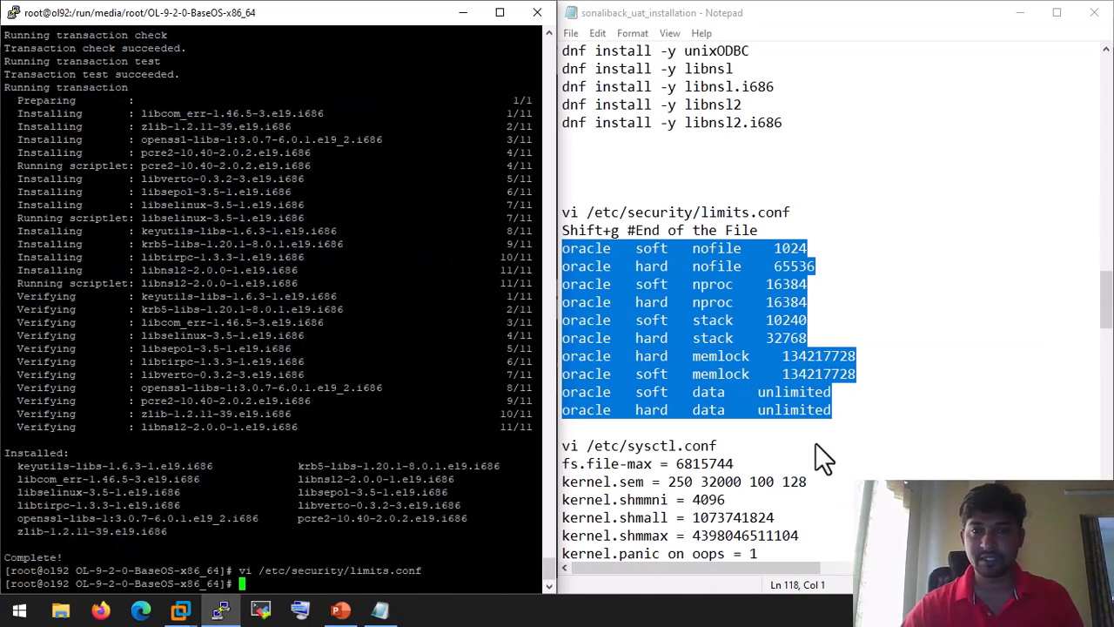
{"action": "left_click", "coordinate": [719, 446]}
Step: Open /etc/sysctl.conf in vi using the command copied from the notes
{"action": "left_click_drag", "start_coordinate": [717, 445], "coordinate": [545, 445]}
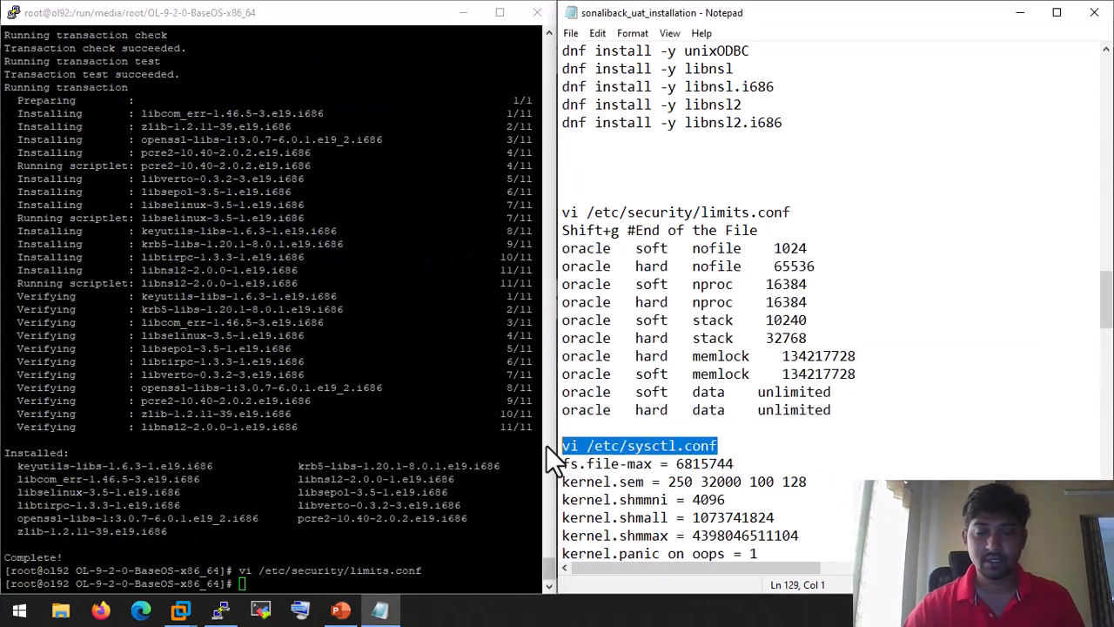
{"action": "left_click", "coordinate": [397, 462]}
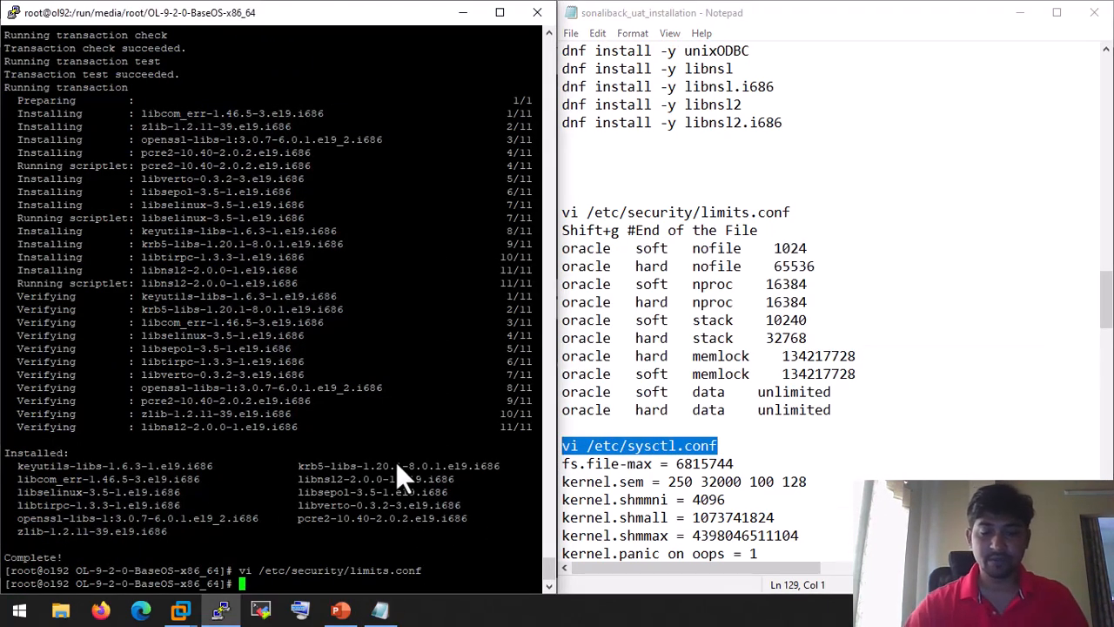
{"action": "right_click", "coordinate": [397, 462]}
{"action": "key", "text": "Return"}
Step: Copy the fourteen kernel parameter lines from the installation notes
{"action": "scroll", "coordinate": [795, 418], "scroll_direction": "down", "scroll_amount": 5}
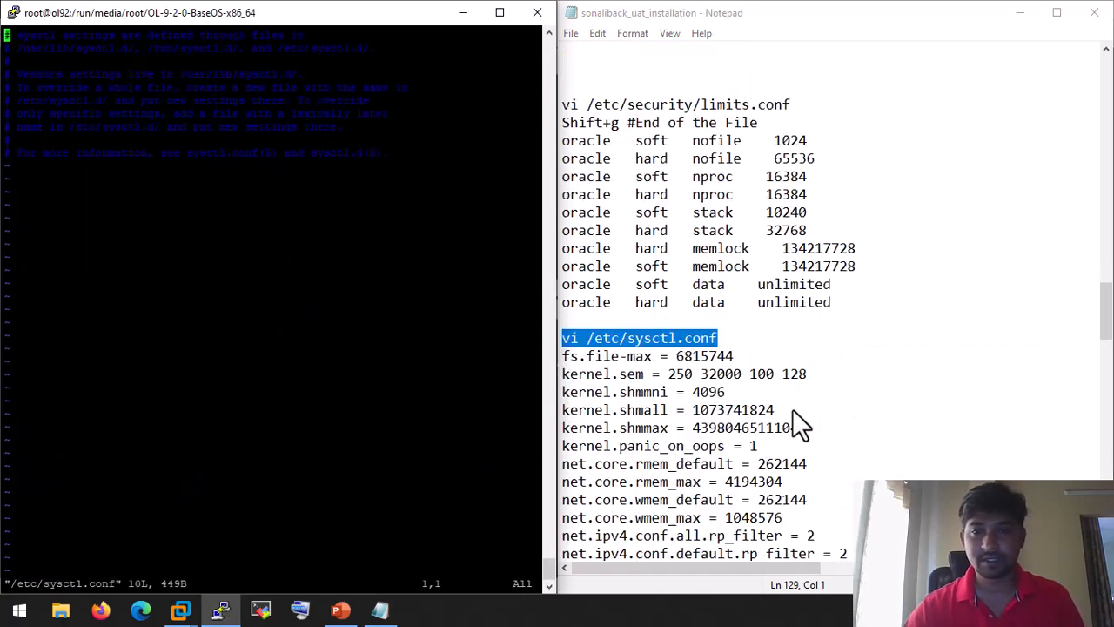
{"action": "left_click_drag", "start_coordinate": [898, 428], "coordinate": [555, 198]}
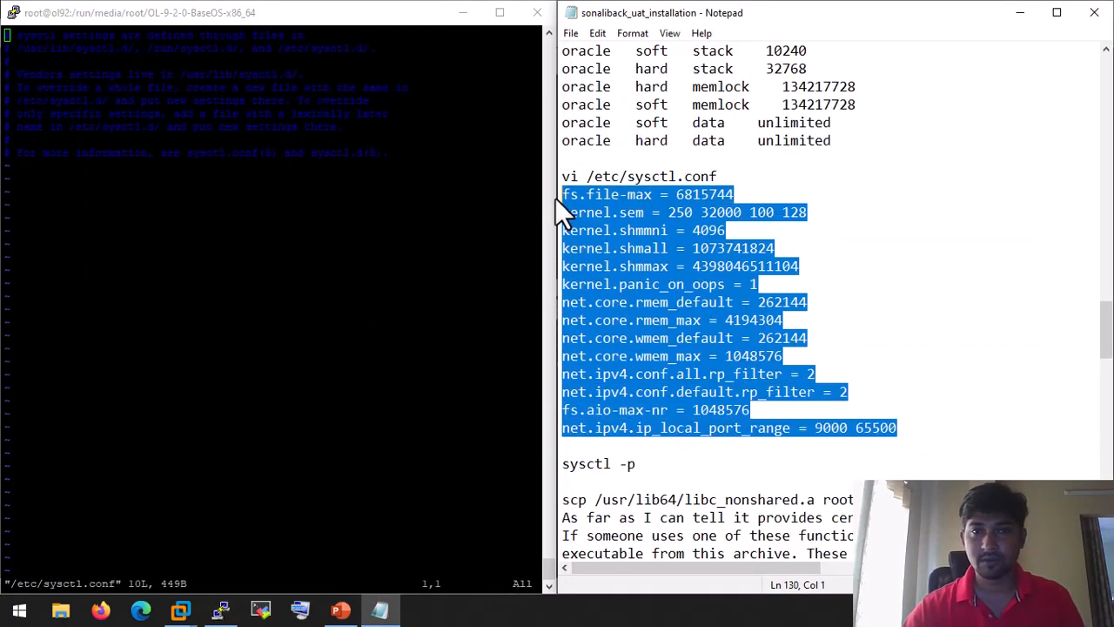
{"action": "right_click", "coordinate": [637, 202]}
{"action": "left_click", "coordinate": [667, 253]}
{"action": "left_click", "coordinate": [416, 232]}
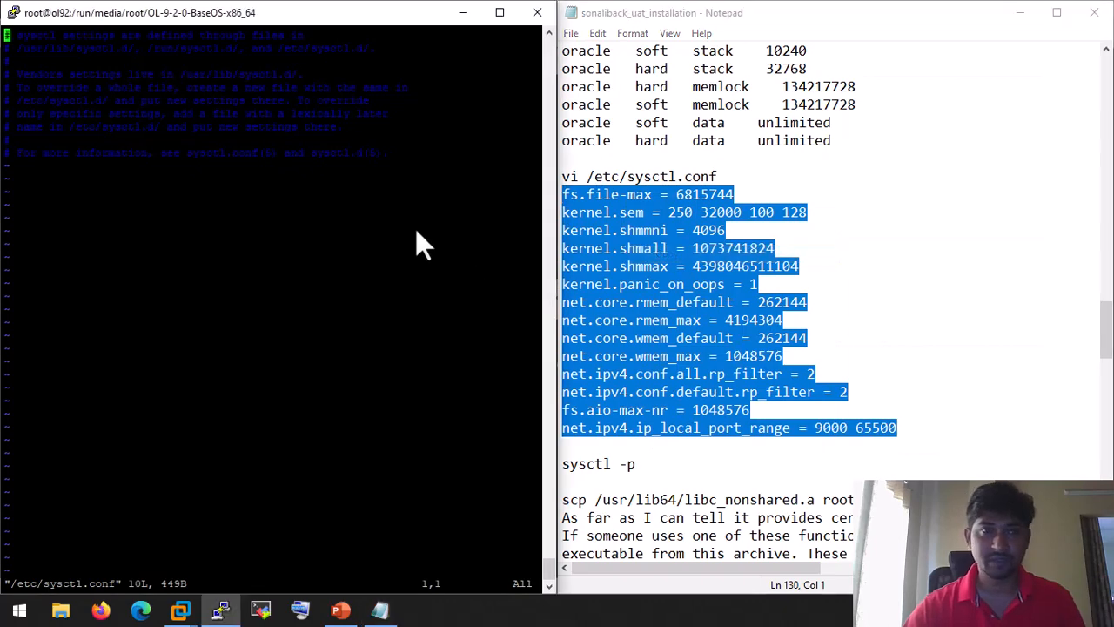
Step: Append the copied kernel parameters after the last line of sysctl.conf and save with :wq
{"action": "key", "text": "shift+g"}
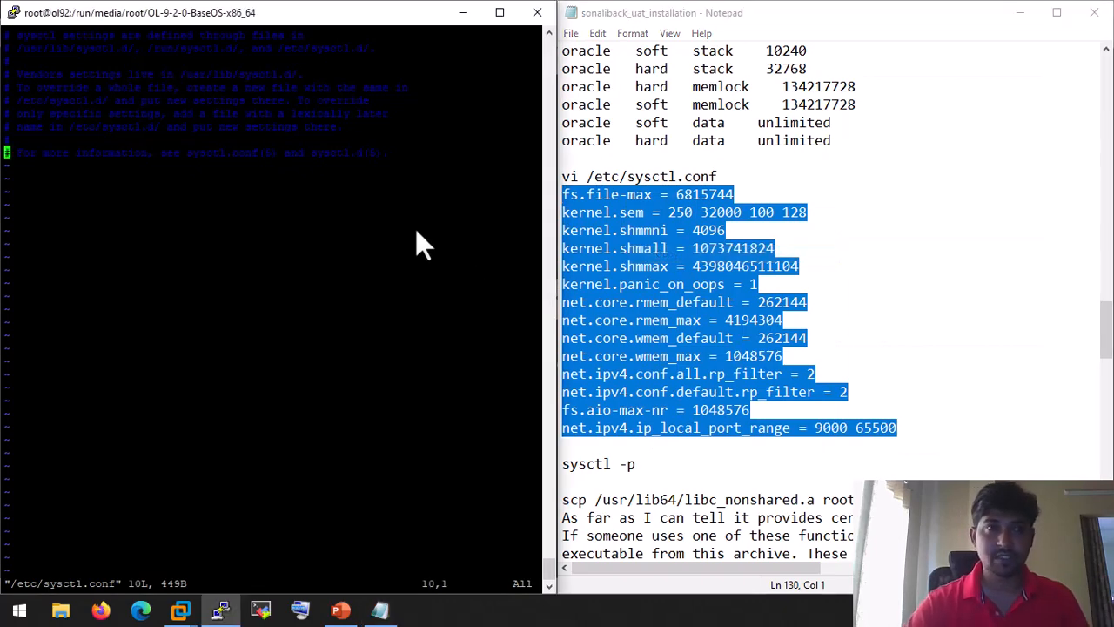
{"action": "key", "text": "w"}
{"action": "key", "text": "w"}
{"action": "key", "text": "shift+4"}
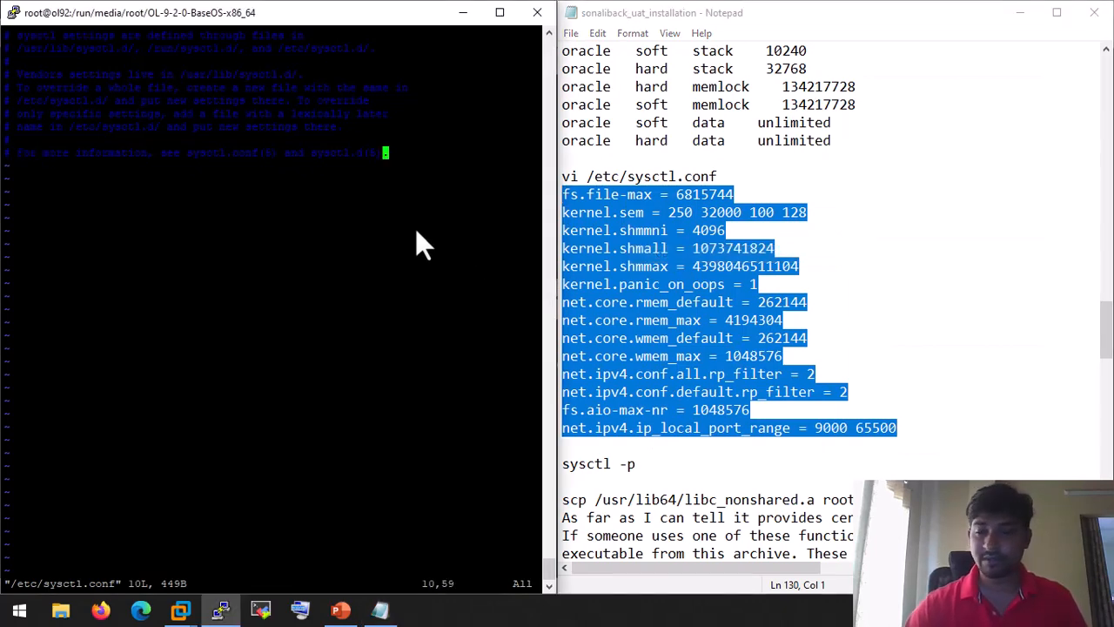
{"action": "key", "text": "shift+a"}
{"action": "key", "text": "Return"}
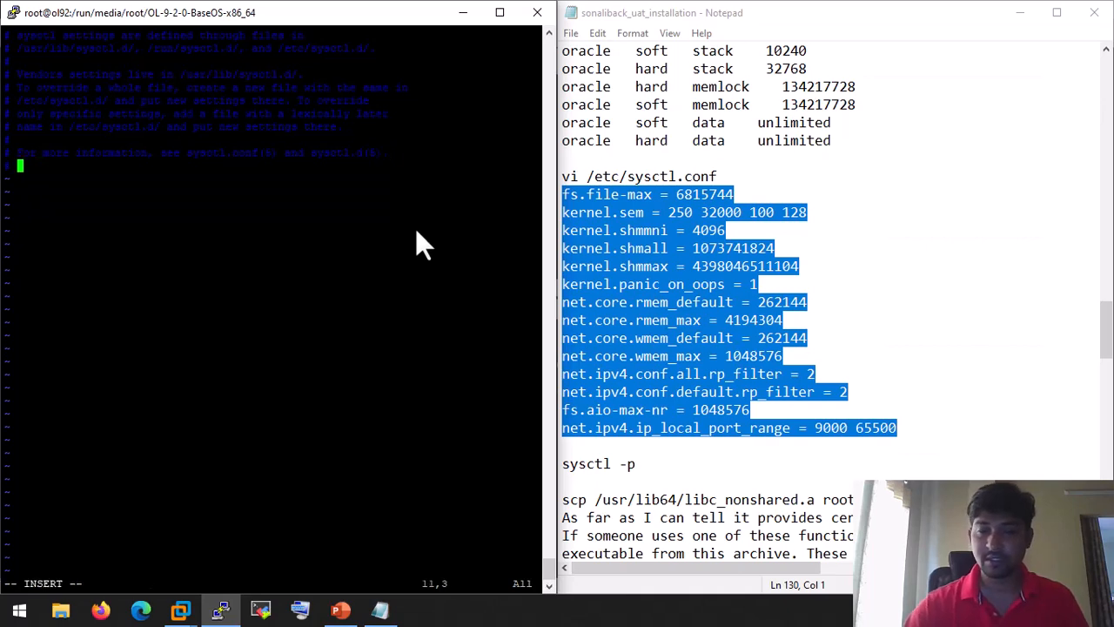
{"action": "key", "text": "BackSpace"}
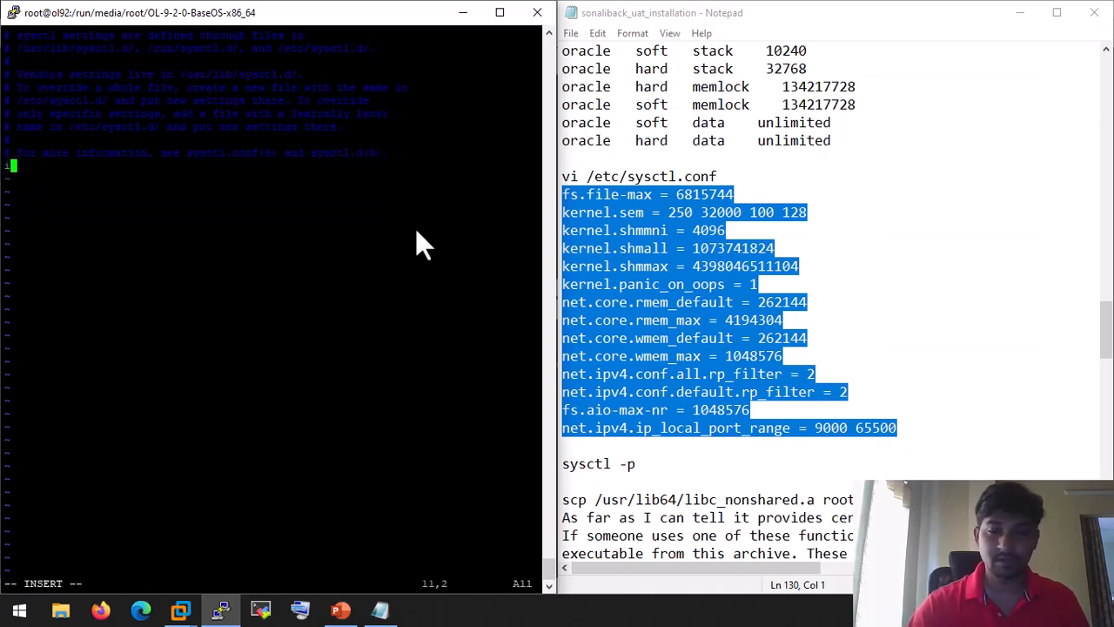
{"action": "key", "text": "BackSpace"}
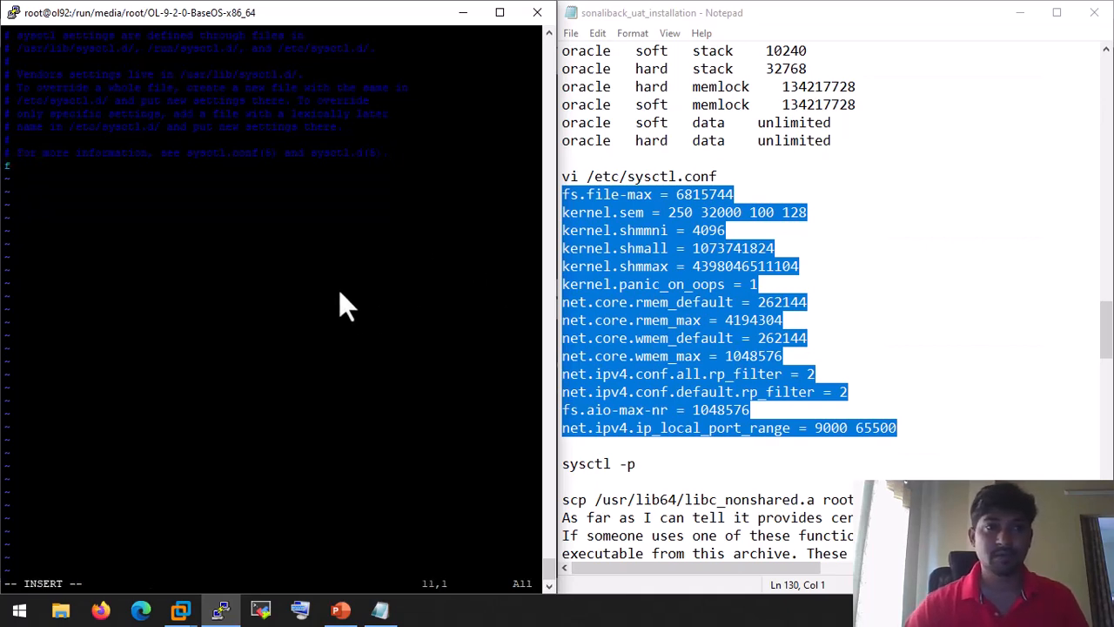
{"action": "right_click", "coordinate": [339, 291]}
{"action": "key", "text": "Escape"}
{"action": "type", "text": ":wq"}
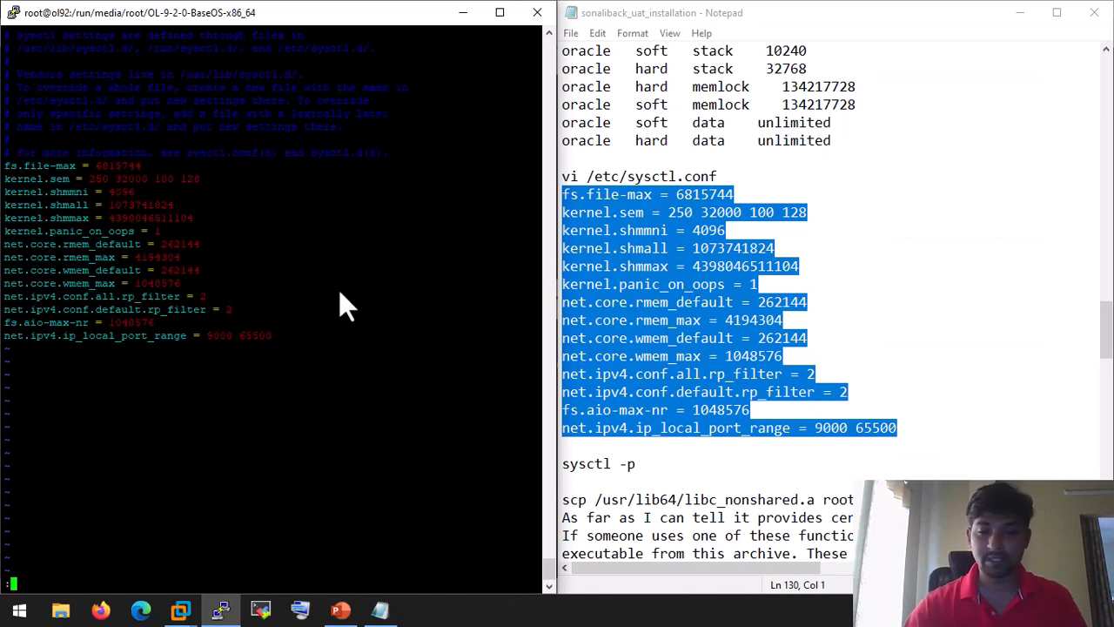
{"action": "key", "text": "Return"}
Step: Copy 'sysctl -p' from the notes and run it to apply the kernel parameters
{"action": "scroll", "coordinate": [875, 326], "scroll_direction": "down", "scroll_amount": 4}
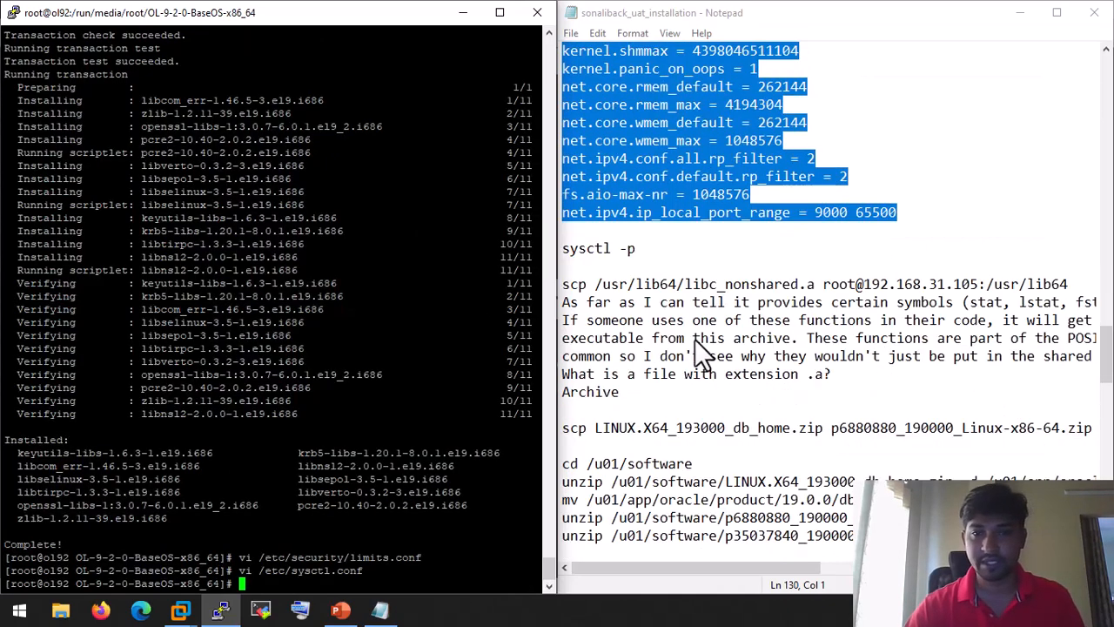
{"action": "left_click_drag", "start_coordinate": [683, 252], "coordinate": [562, 254]}
{"action": "right_click", "coordinate": [578, 248]}
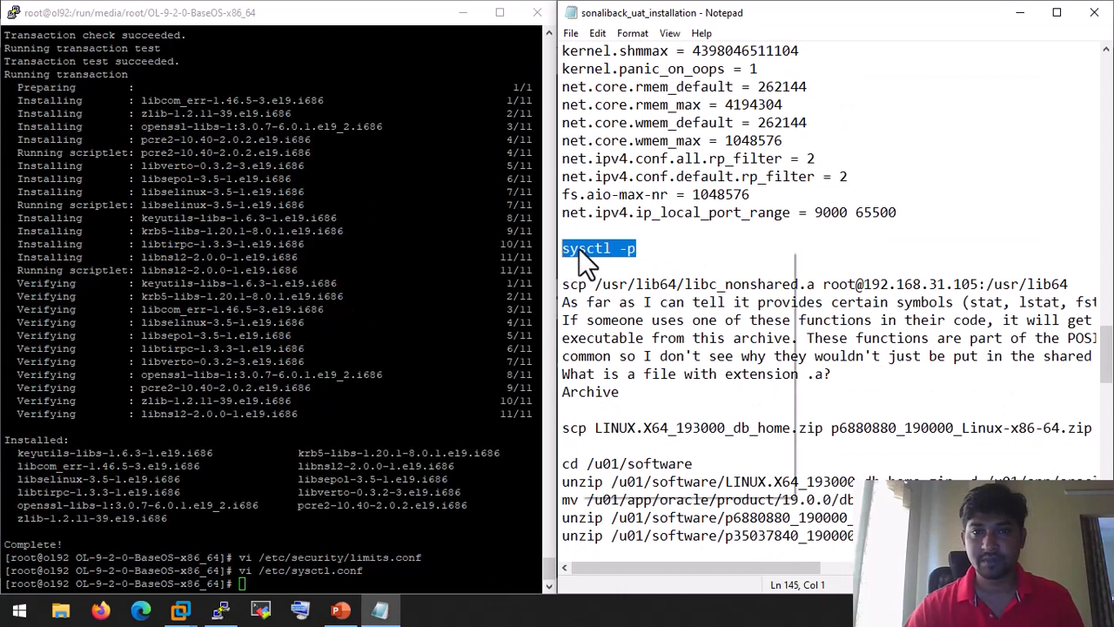
{"action": "left_click", "coordinate": [618, 301]}
{"action": "right_click", "coordinate": [218, 357]}
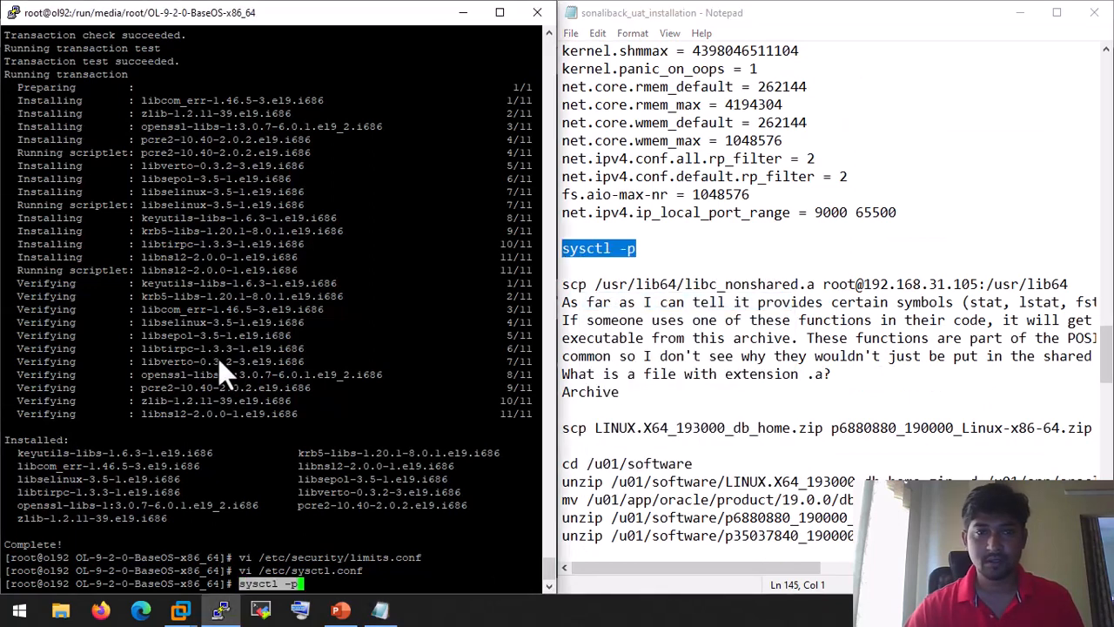
{"action": "key", "text": "Return"}
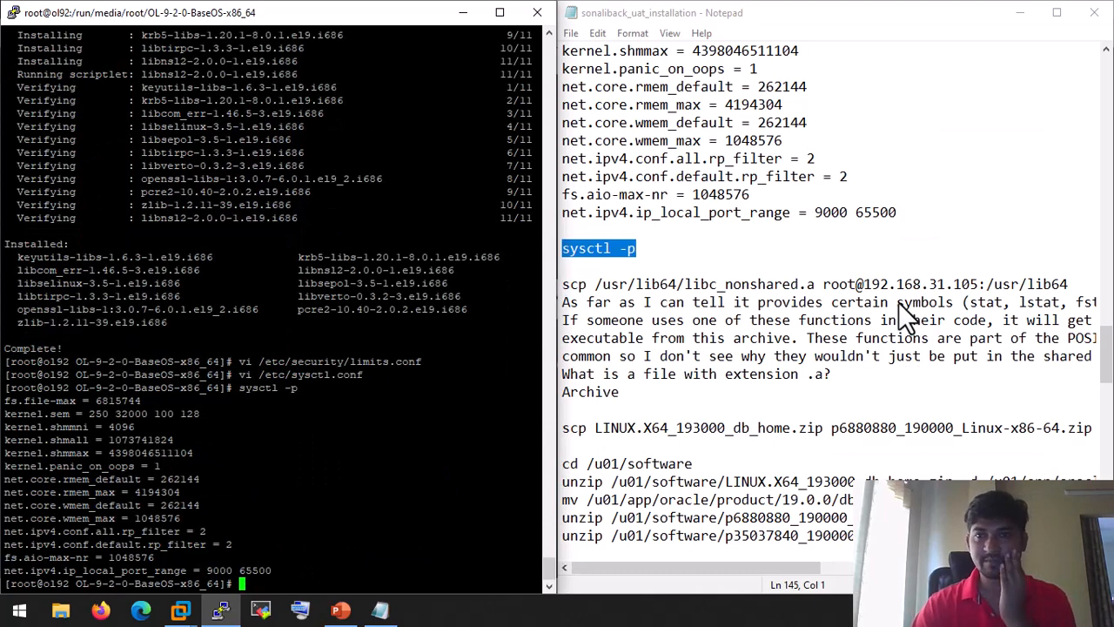
Step: In the installation notes, select the beginning of the scp command for the database zip
{"action": "left_click", "coordinate": [830, 275]}
{"action": "scroll", "coordinate": [830, 276], "scroll_direction": "down", "scroll_amount": 1}
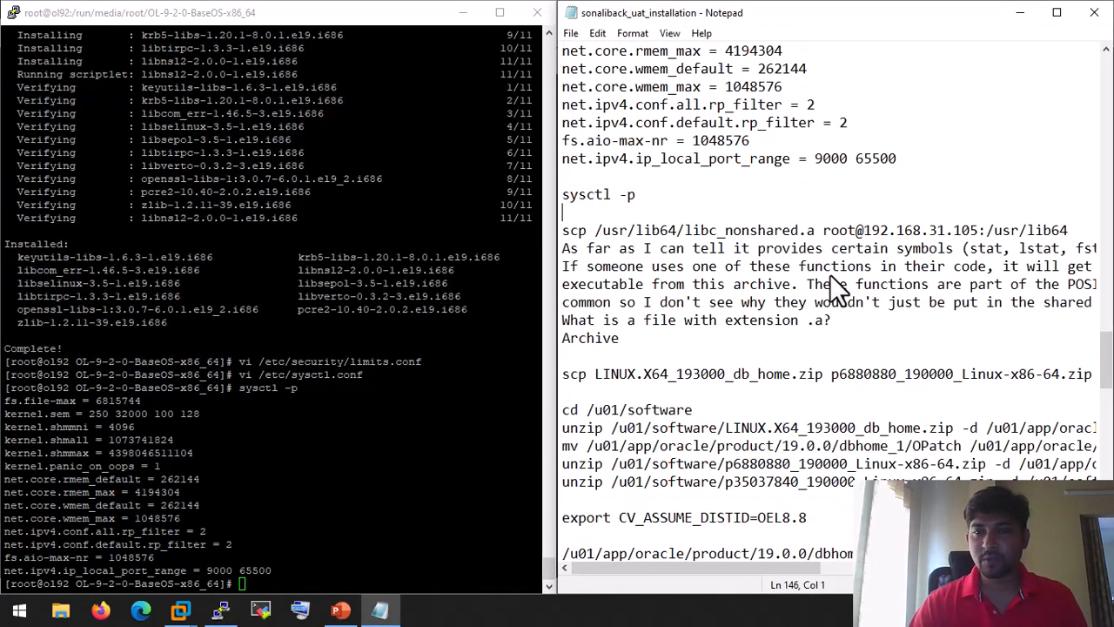
{"action": "scroll", "coordinate": [835, 292], "scroll_direction": "down", "scroll_amount": 1}
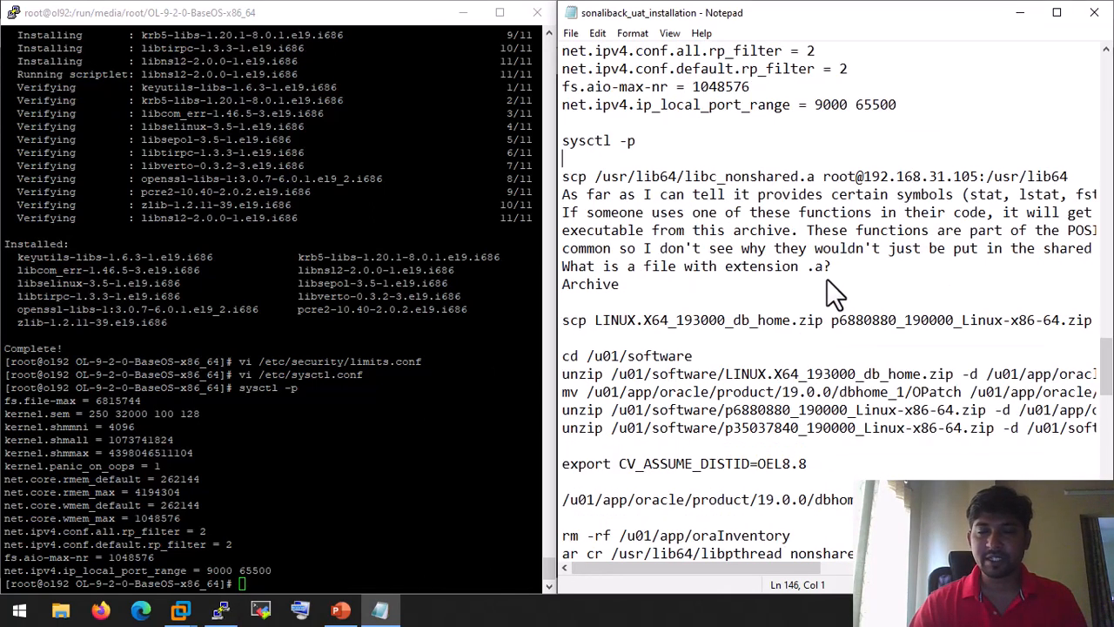
{"action": "left_click", "coordinate": [566, 324]}
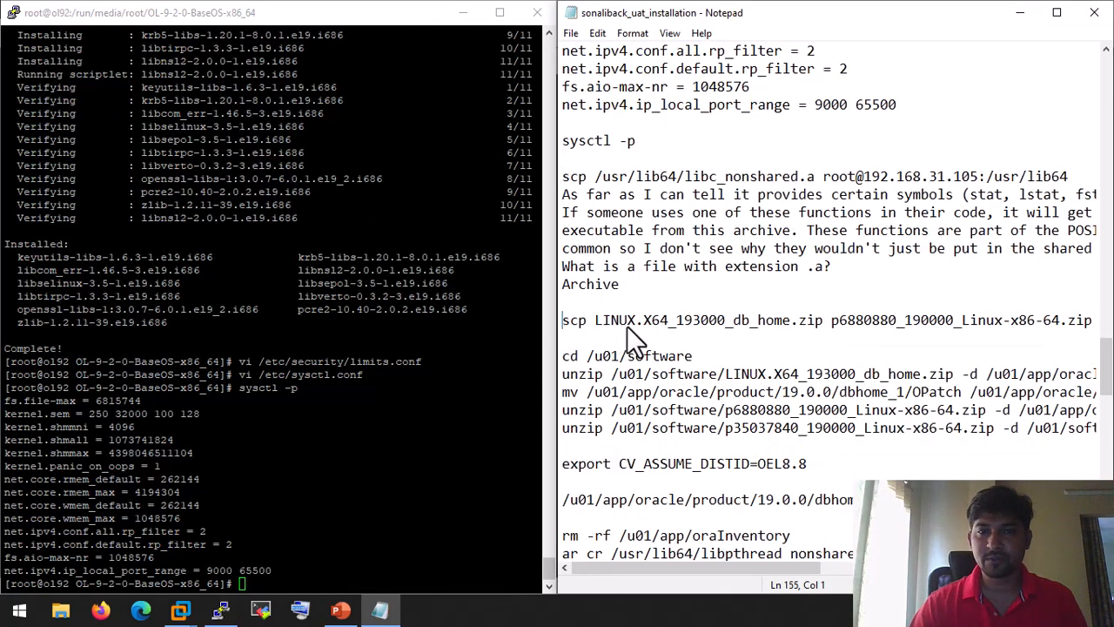
{"action": "left_click_drag", "start_coordinate": [565, 322], "coordinate": [914, 333]}
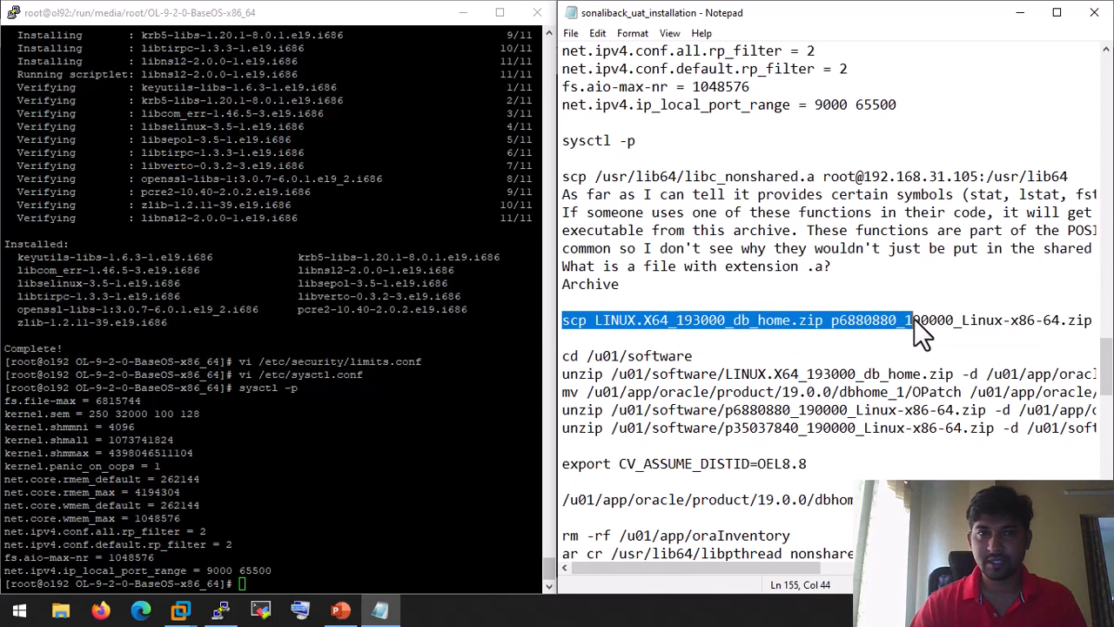